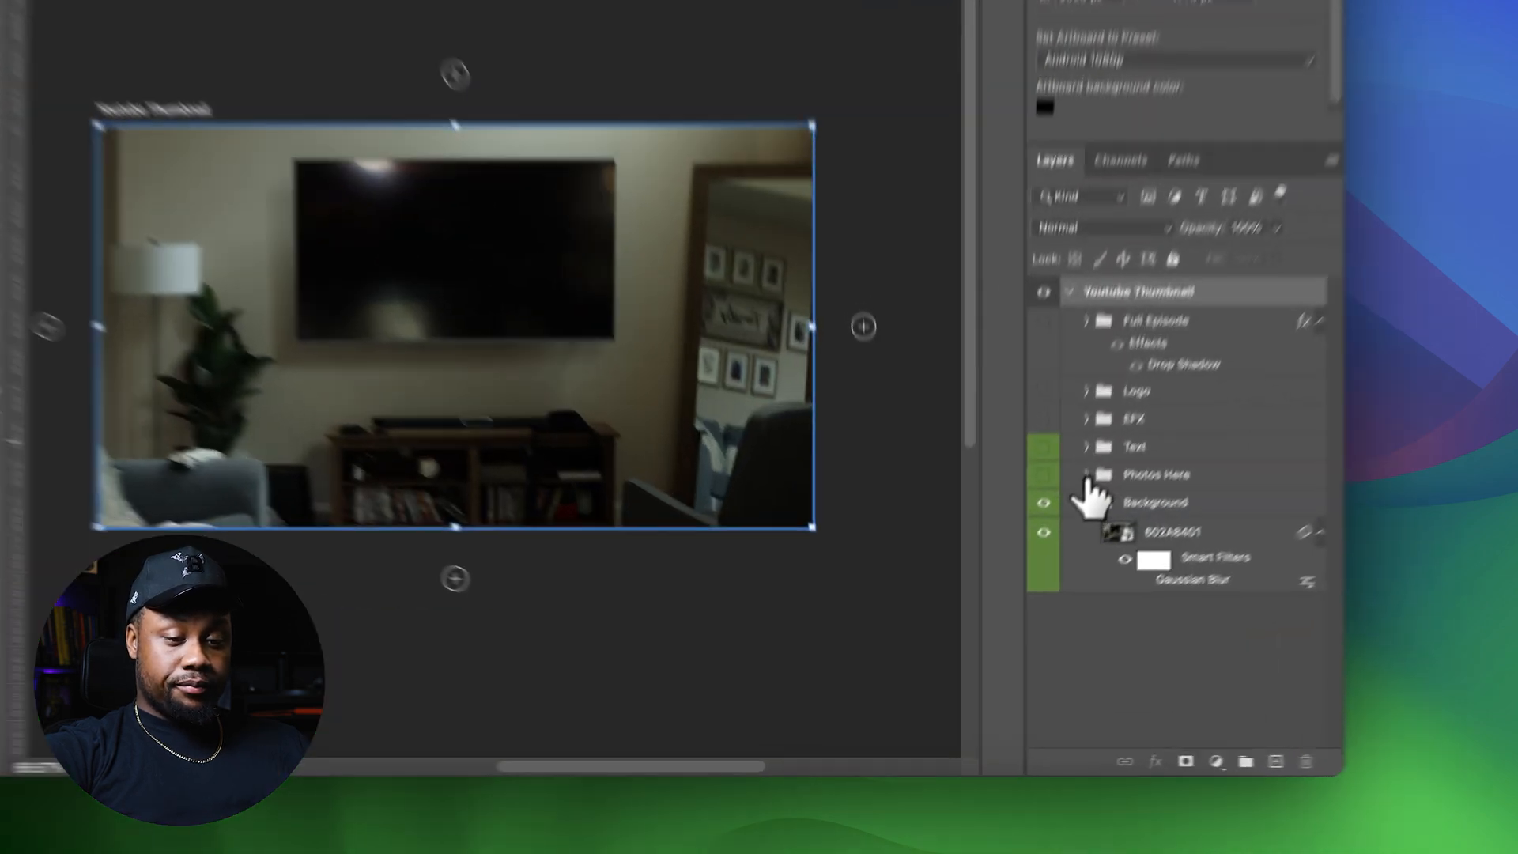
Expand the Photos Here group, collapse Group 16 and Group 13, and hide Group 13
left_click(1030, 591)
left_click(1026, 591)
left_click(1000, 590)
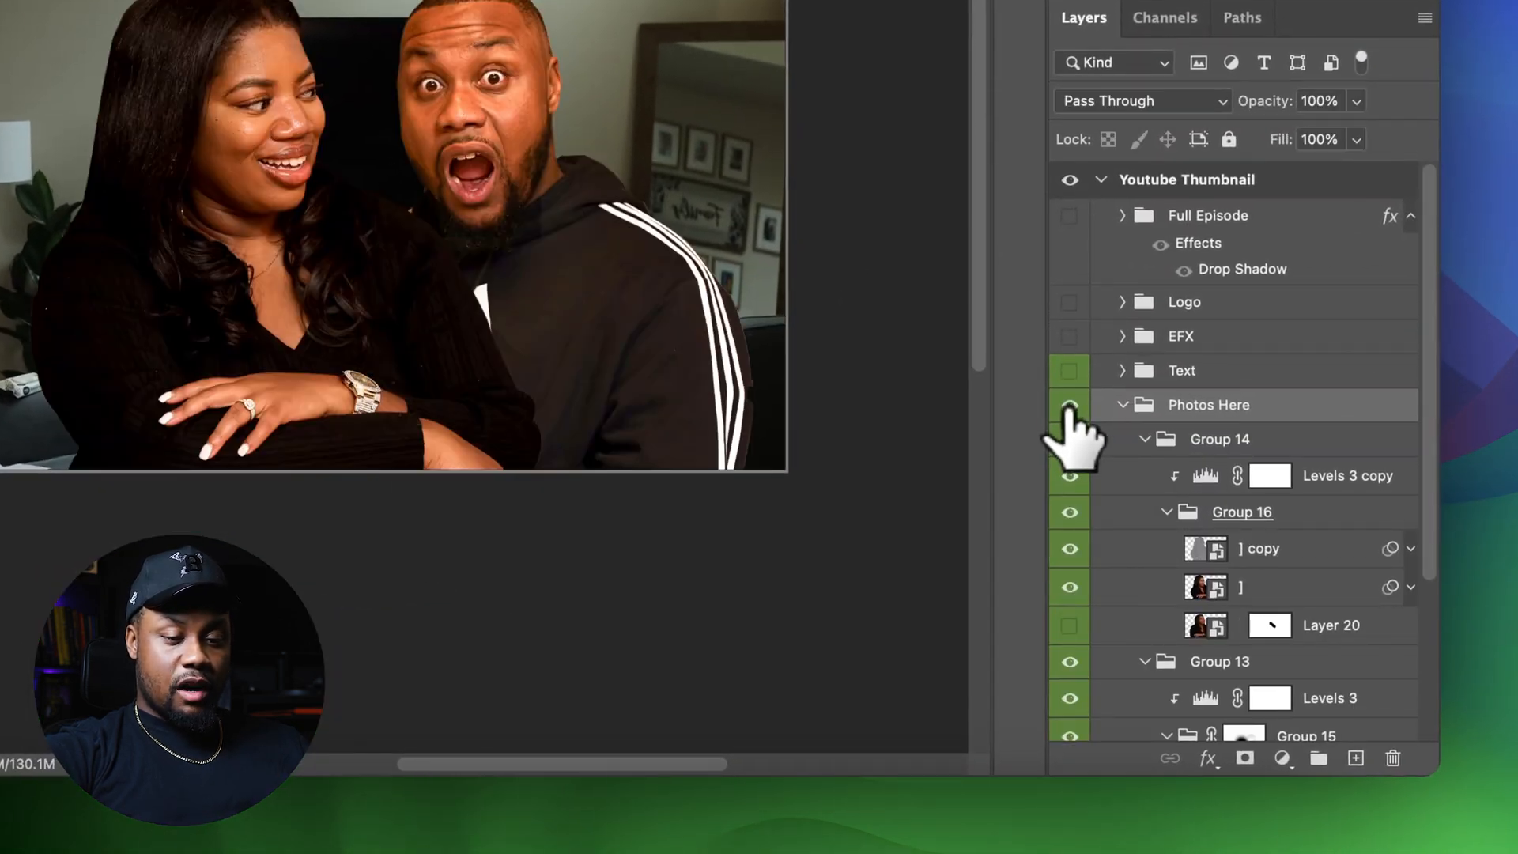
left_click(1167, 512)
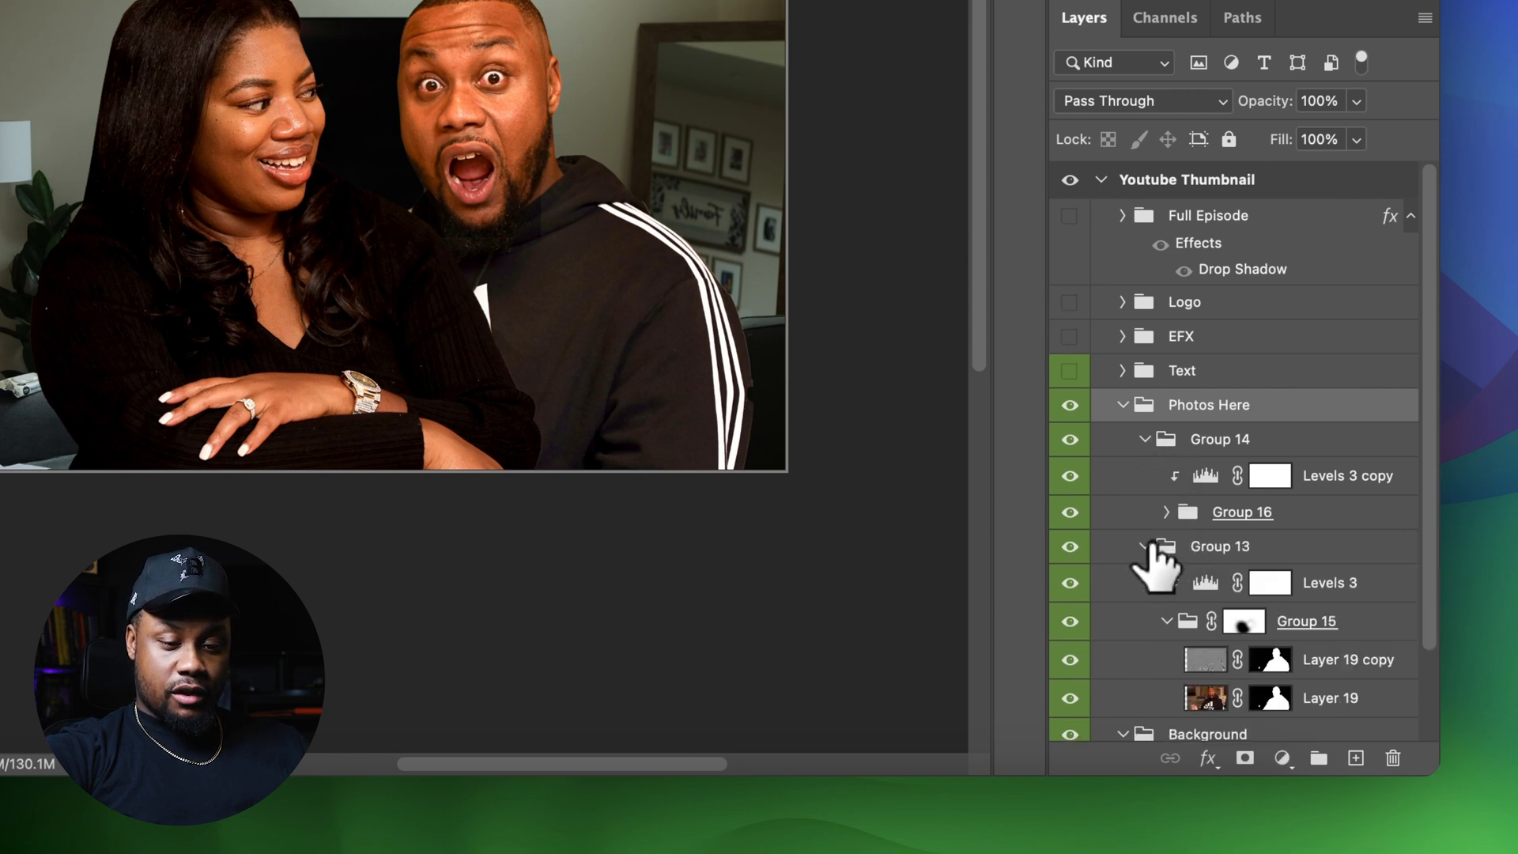
left_click(1143, 546)
left_click(1071, 547)
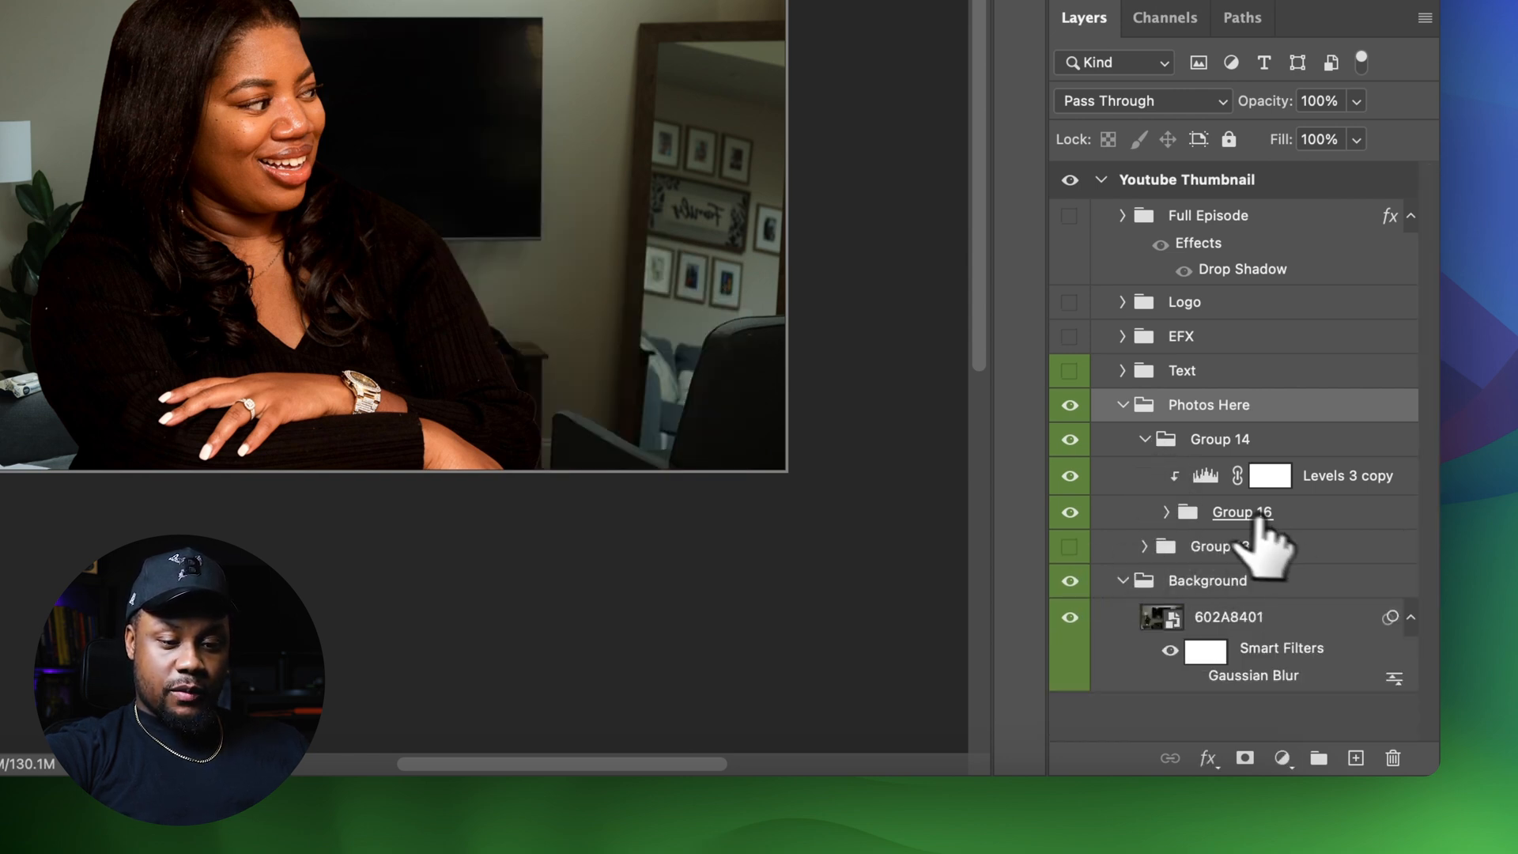
Delete the '] copy' layer and Layer 20 from inside Group 16
left_click(1179, 513)
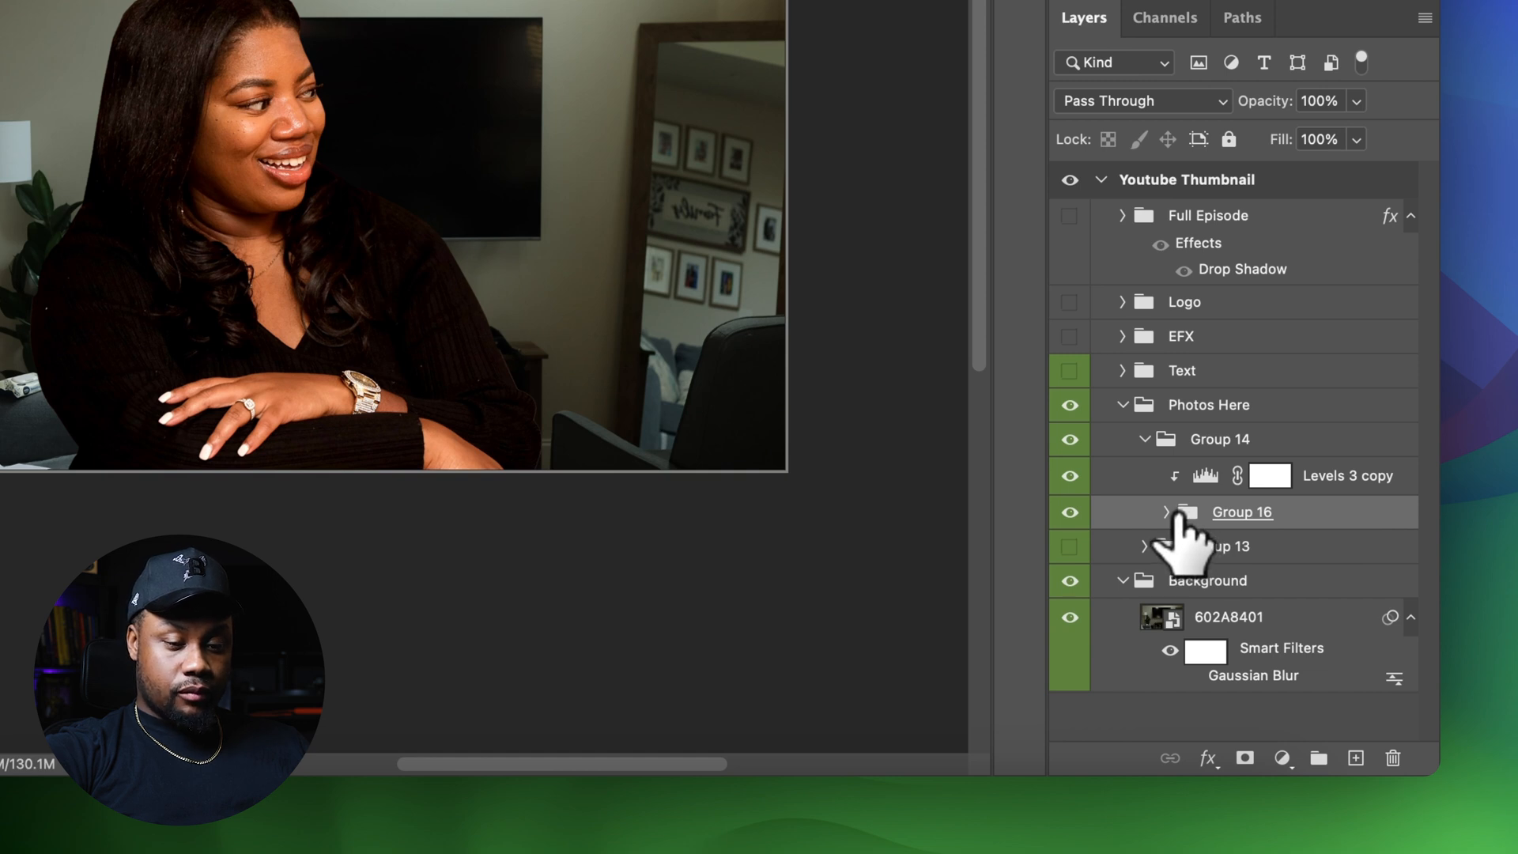
left_click(1167, 513)
scroll(1174, 526, "down", 2)
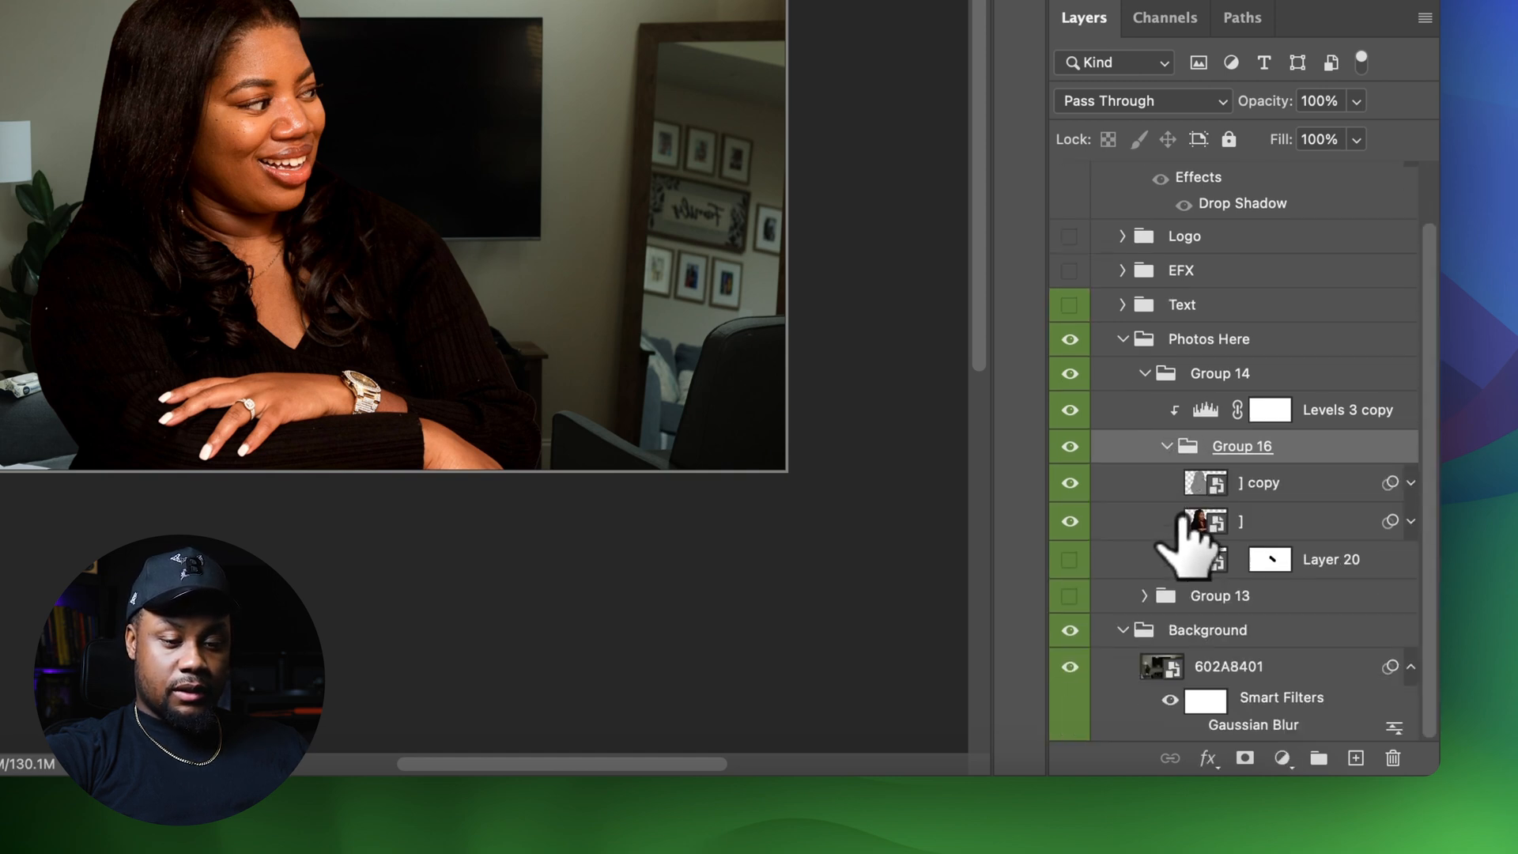
left_click(1069, 482)
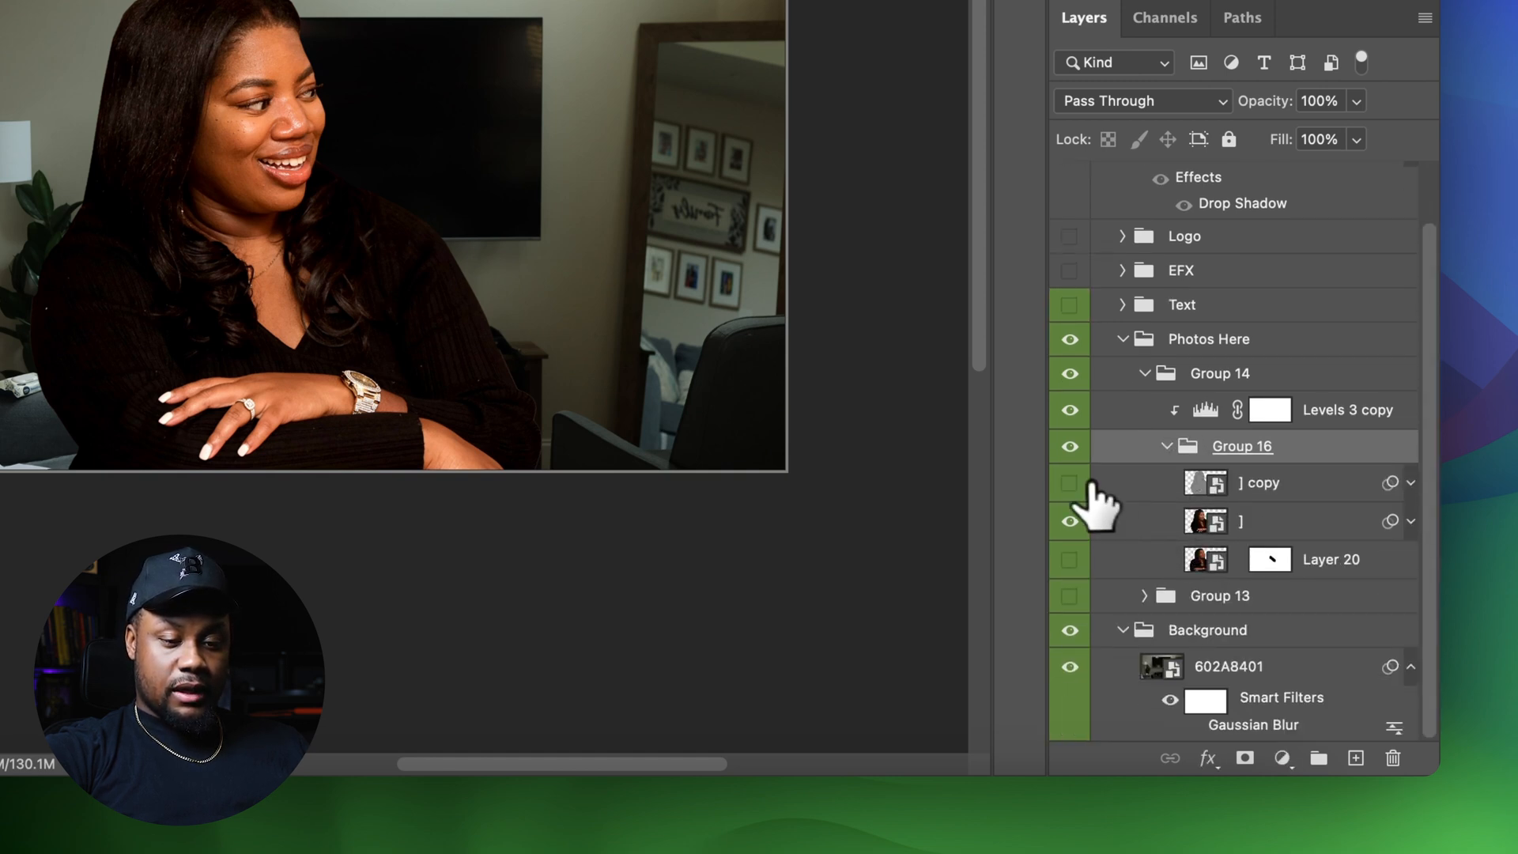
left_click(1301, 523)
left_click(1304, 486)
key("Delete")
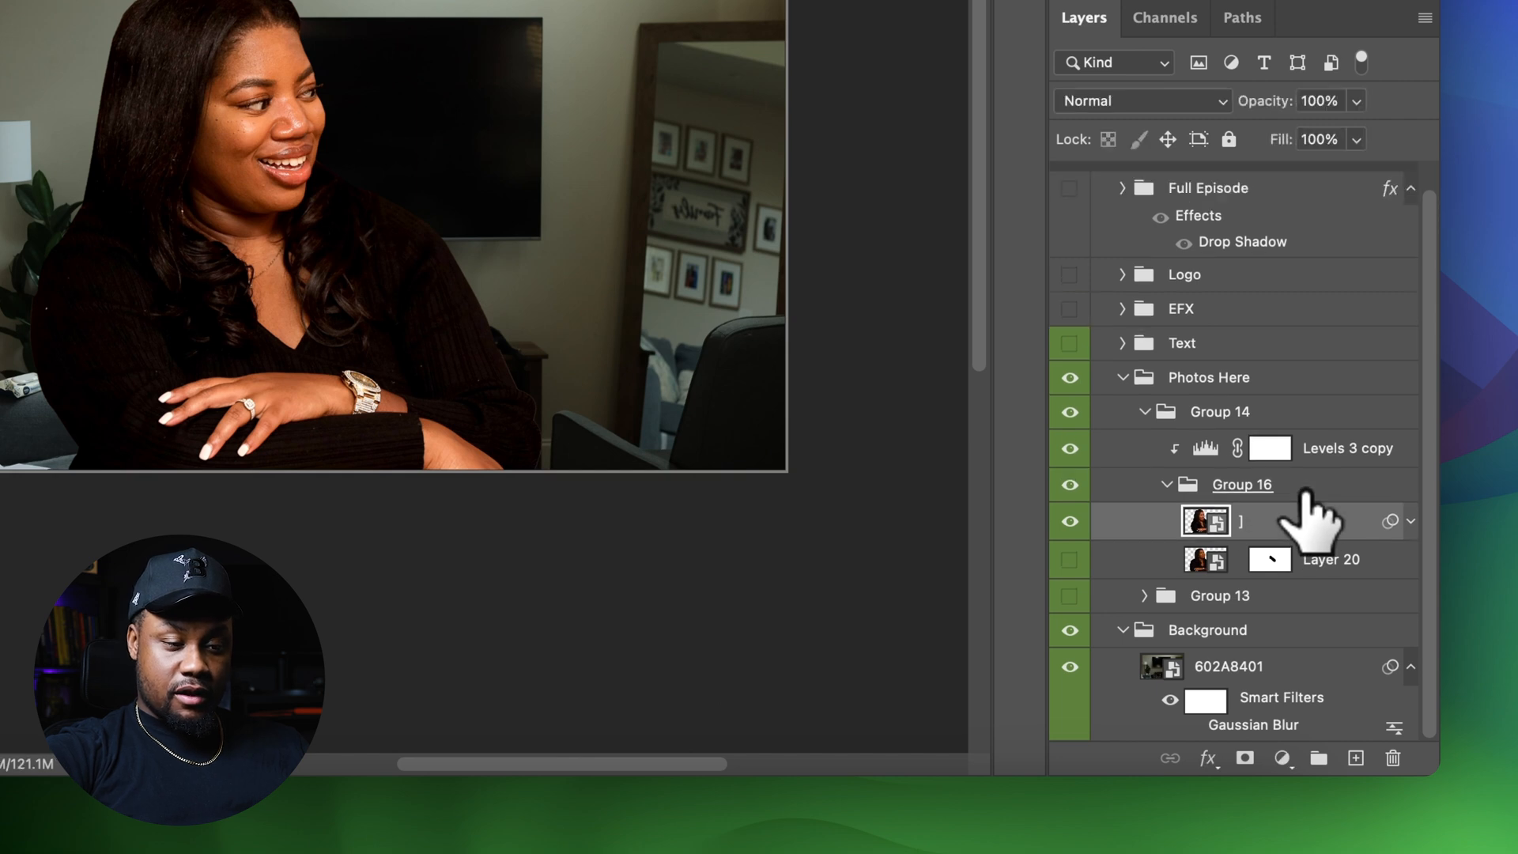
left_click(1332, 558)
key("Delete")
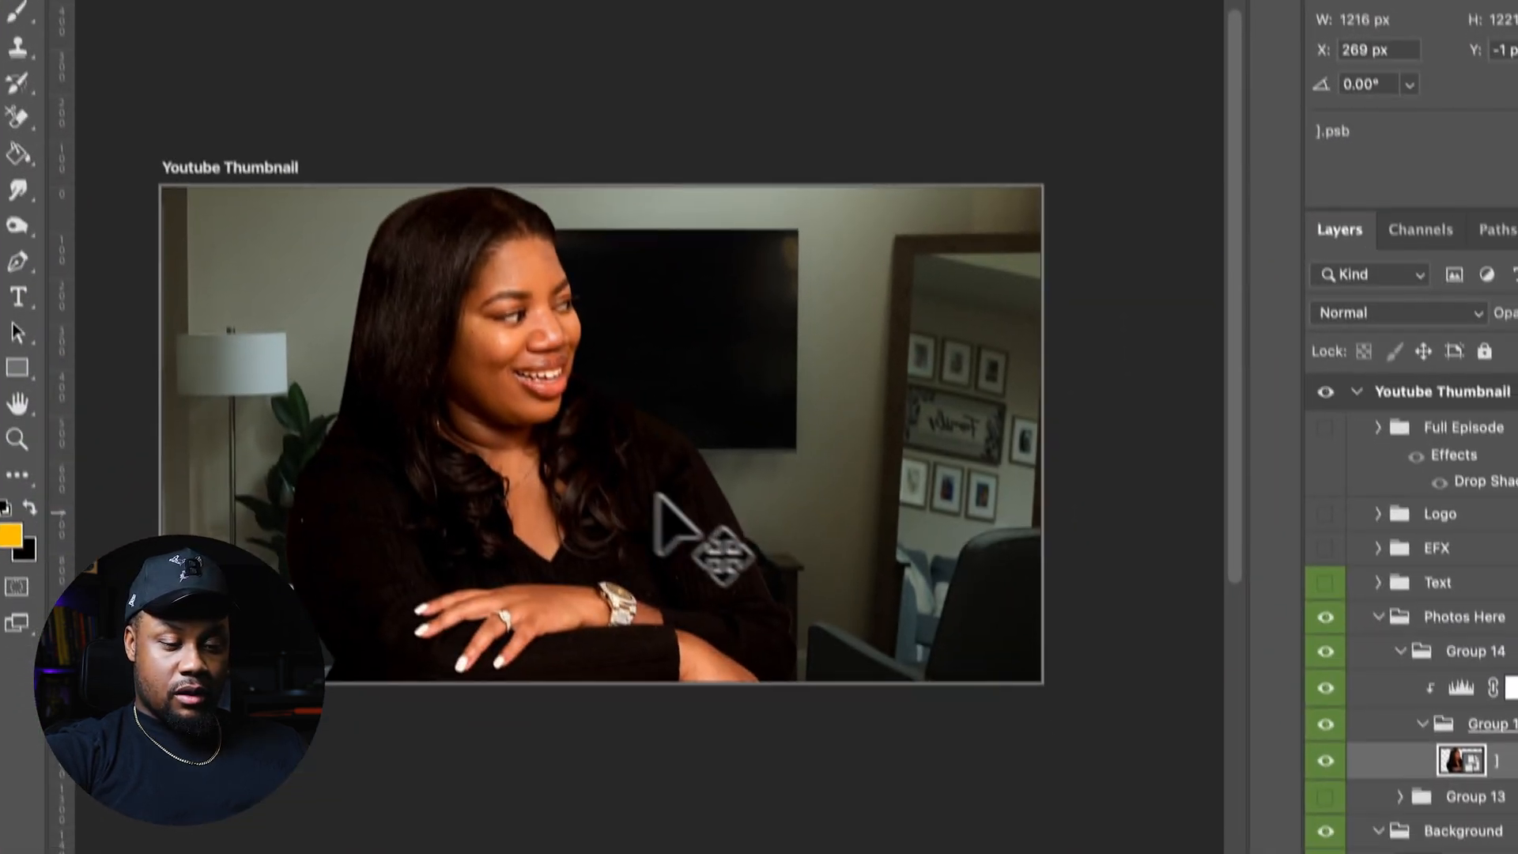
Move the woman's photo layer leftwards within the thumbnail artboard
left_click_drag(674, 498, 572, 460)
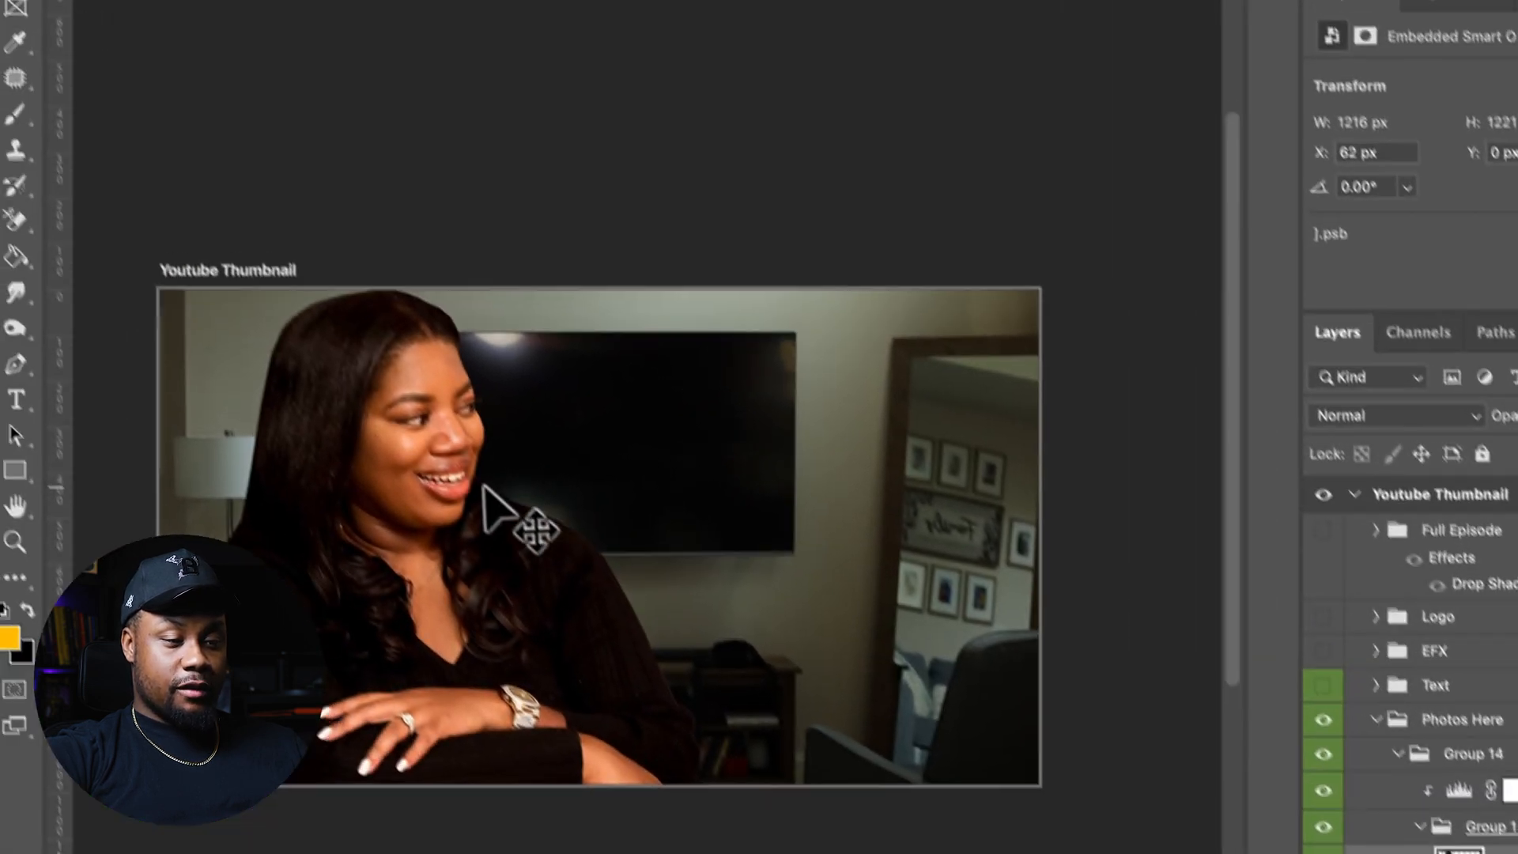
left_click_drag(228, 172, 217, 186)
left_click_drag(499, 539, 444, 546)
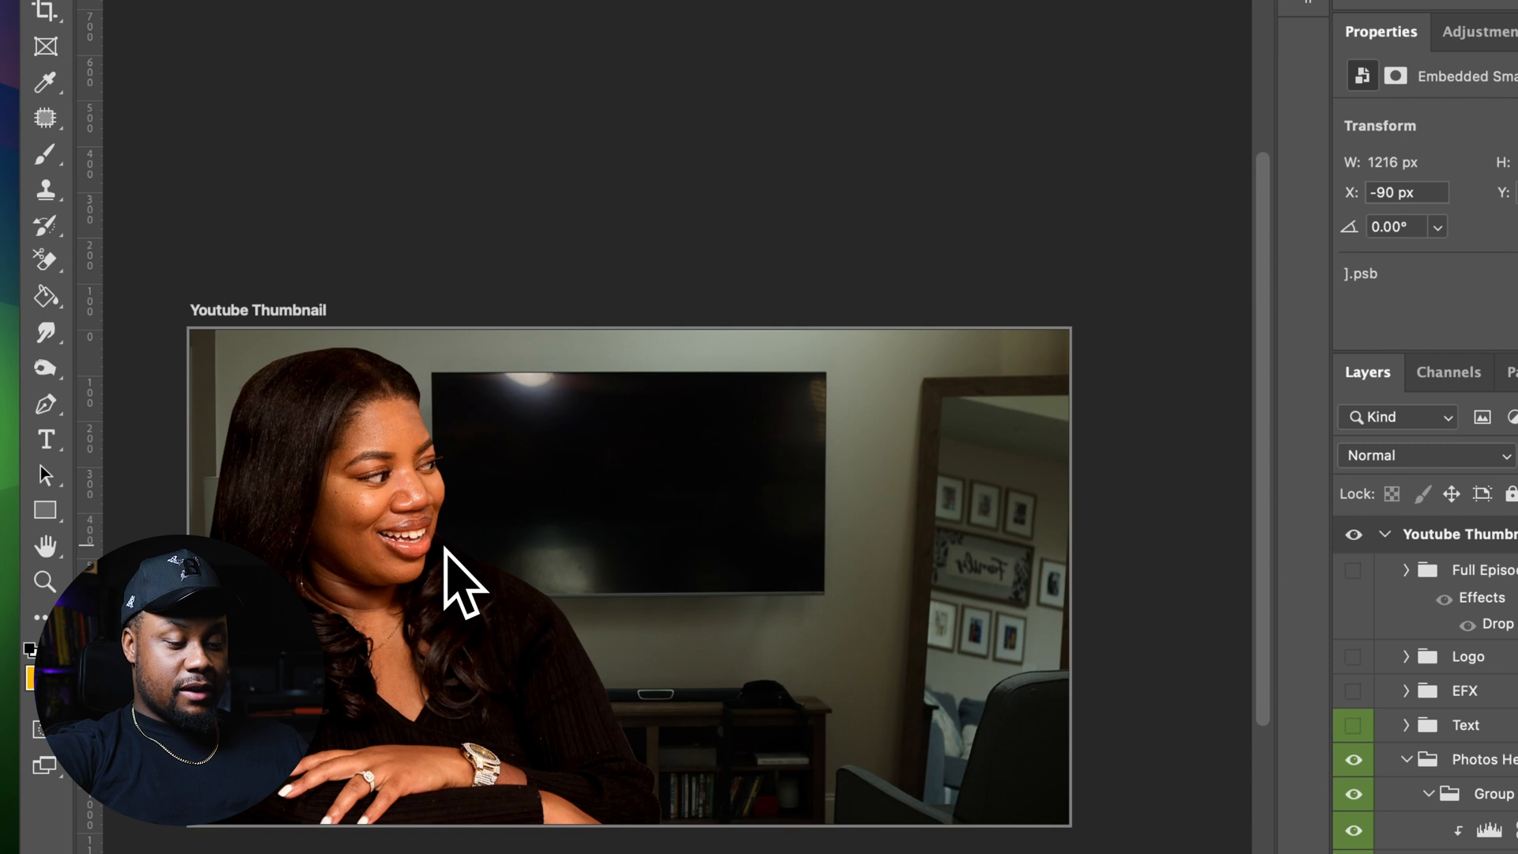
Scale the woman's photo up to about 1304 px wide with Free Transform
key("ctrl+t")
left_click(610, 286)
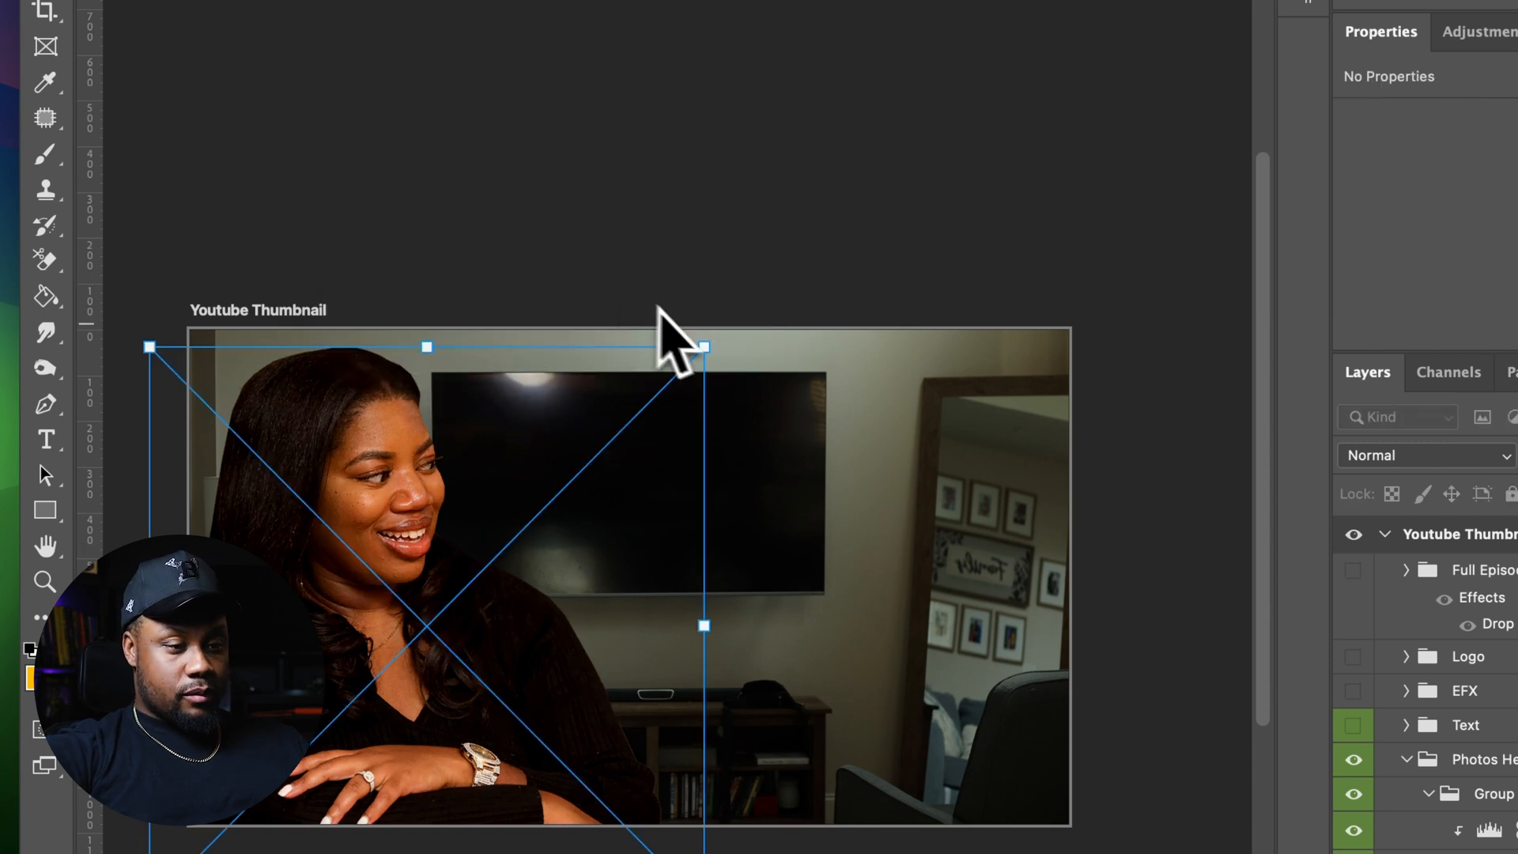
mouse_move(711, 339)
left_mouse_down()
mouse_move(743, 311)
mouse_move(737, 341)
left_mouse_up()
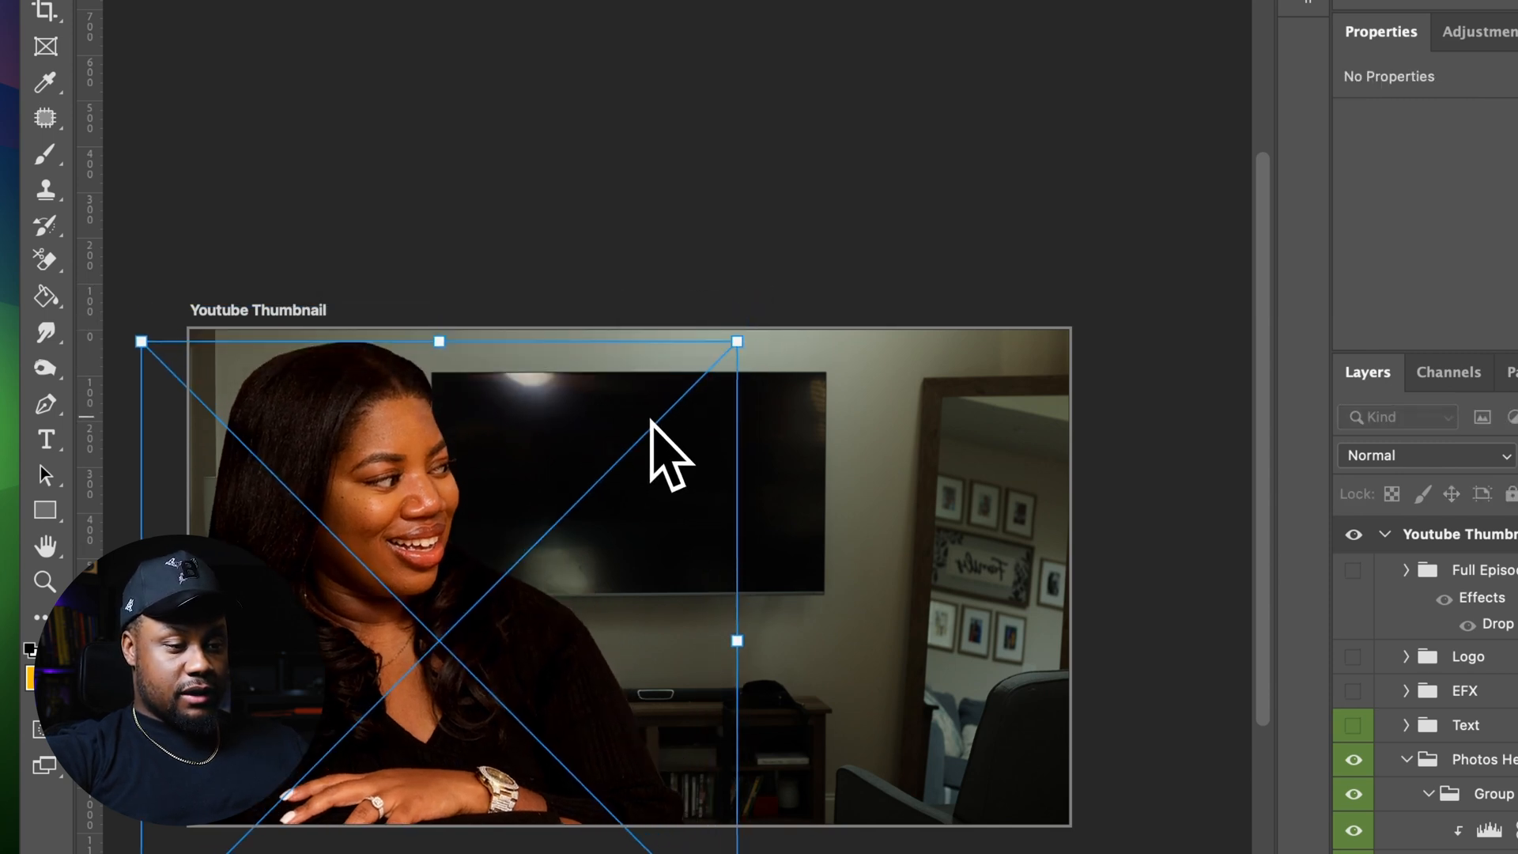
key("Return")
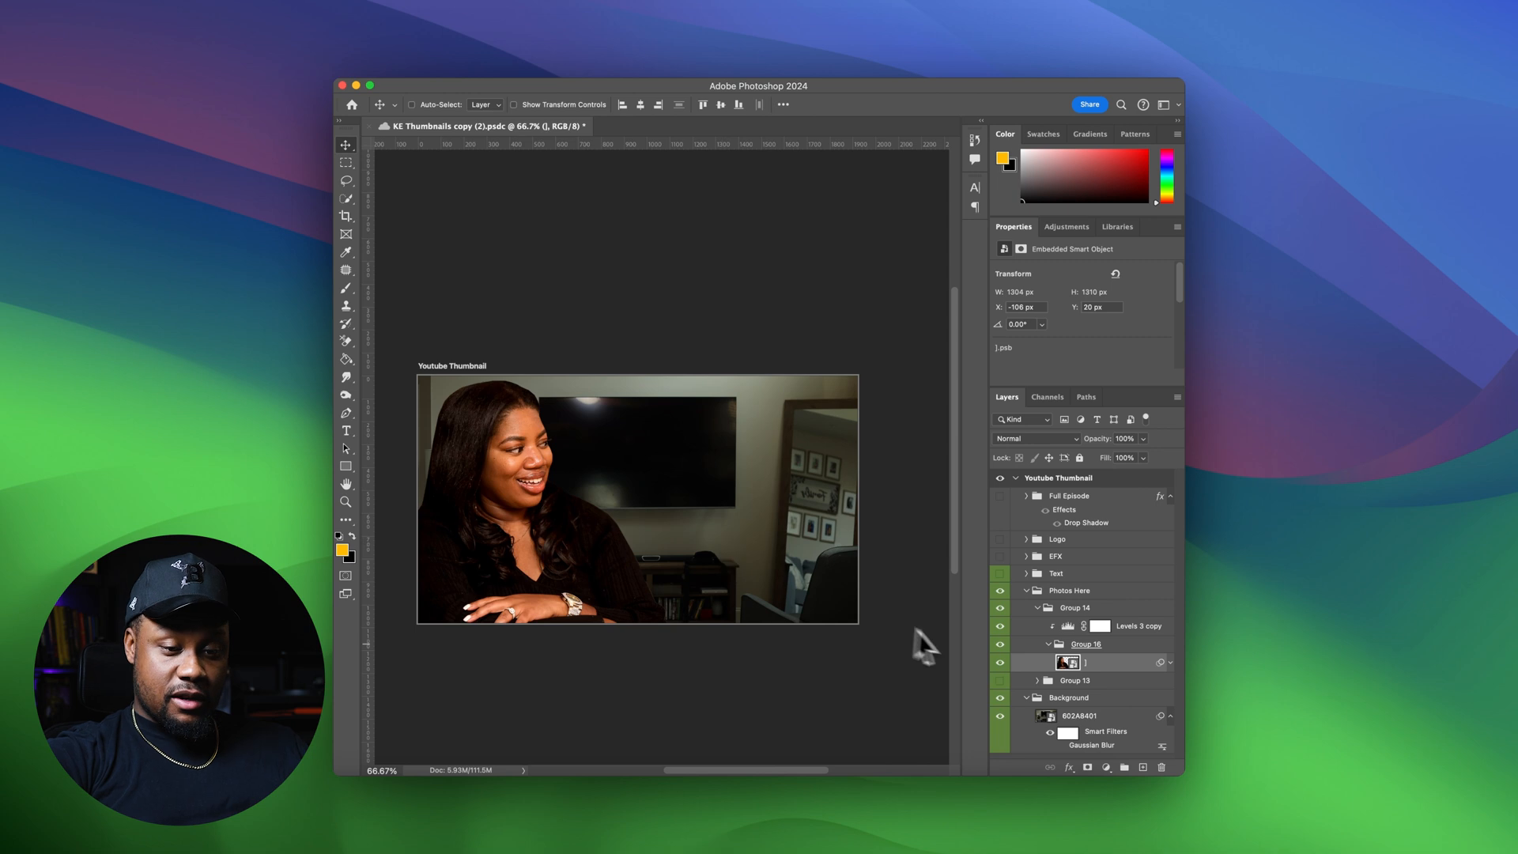
Enable the background photo's Gaussian Blur smart filter and expand the woman's photo smart filters
left_click(1062, 746)
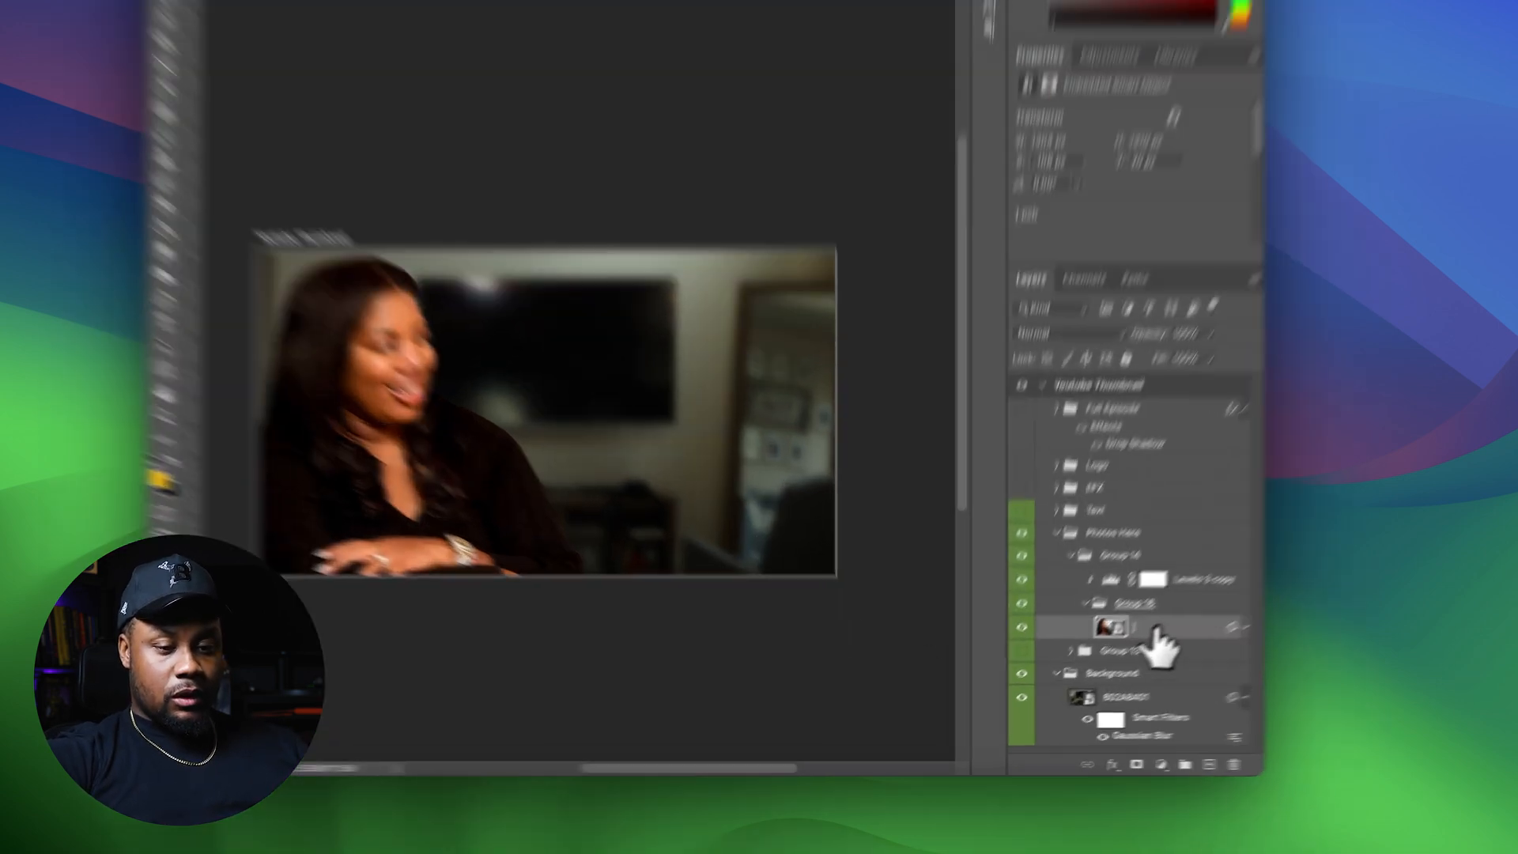
left_click(1121, 626)
left_click(1392, 557)
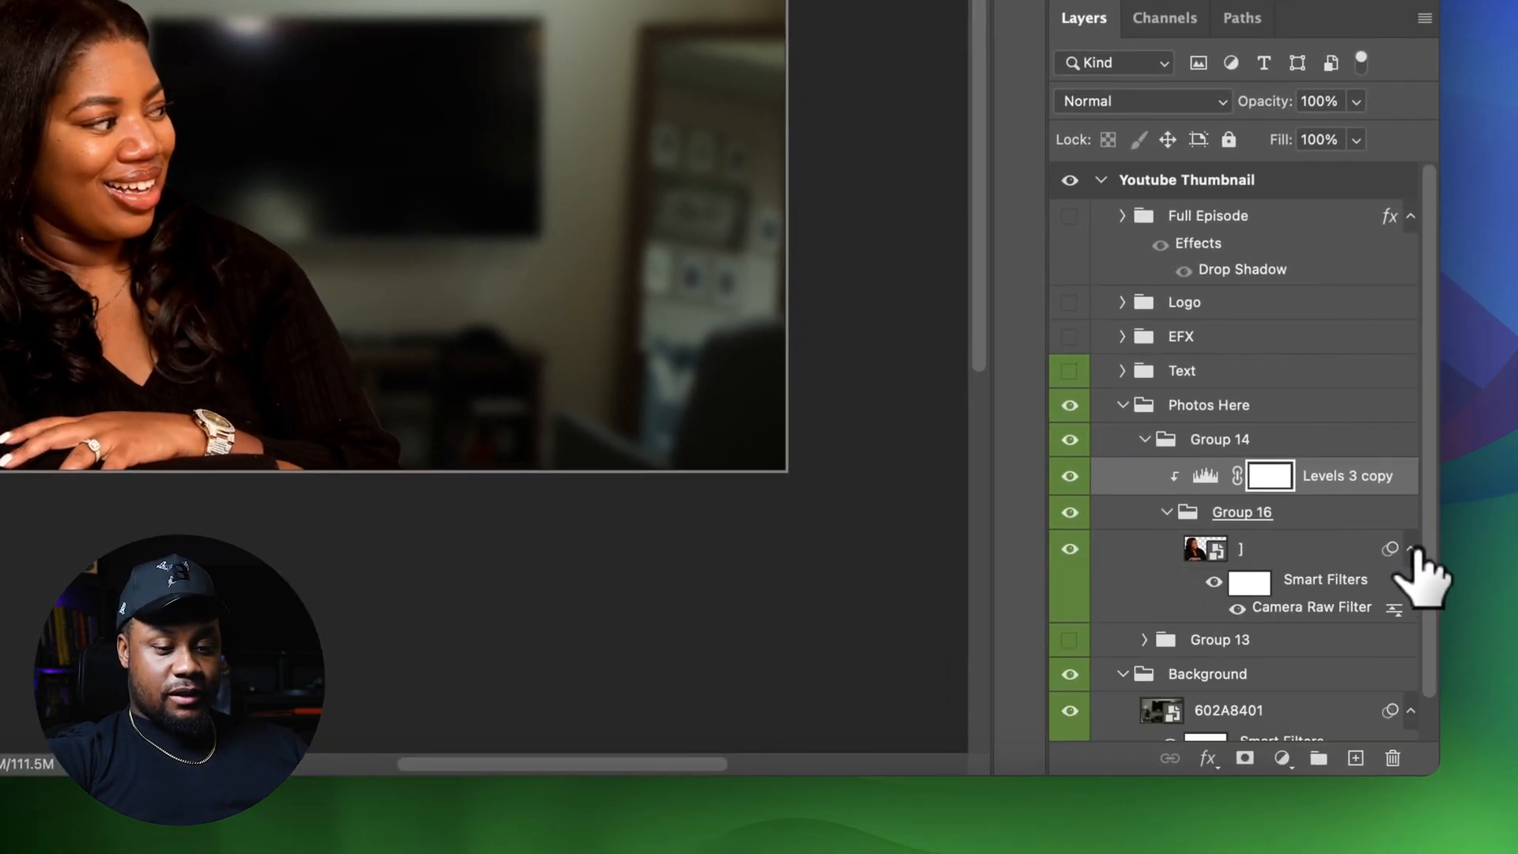
left_click(1237, 610)
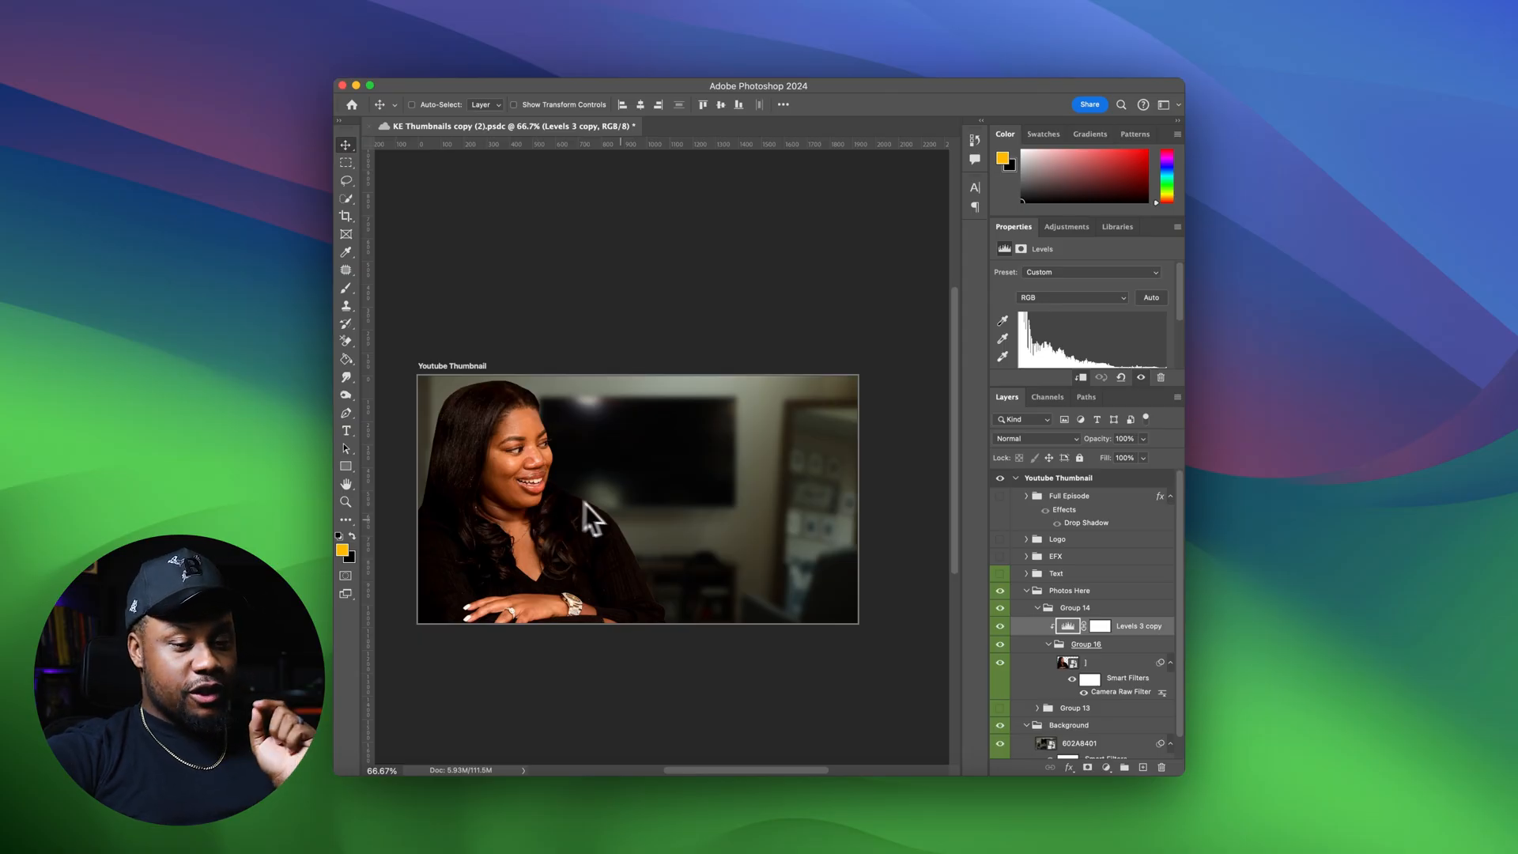
Collapse Group 14 and add a new layer beneath the background photo layer
left_click(1055, 608)
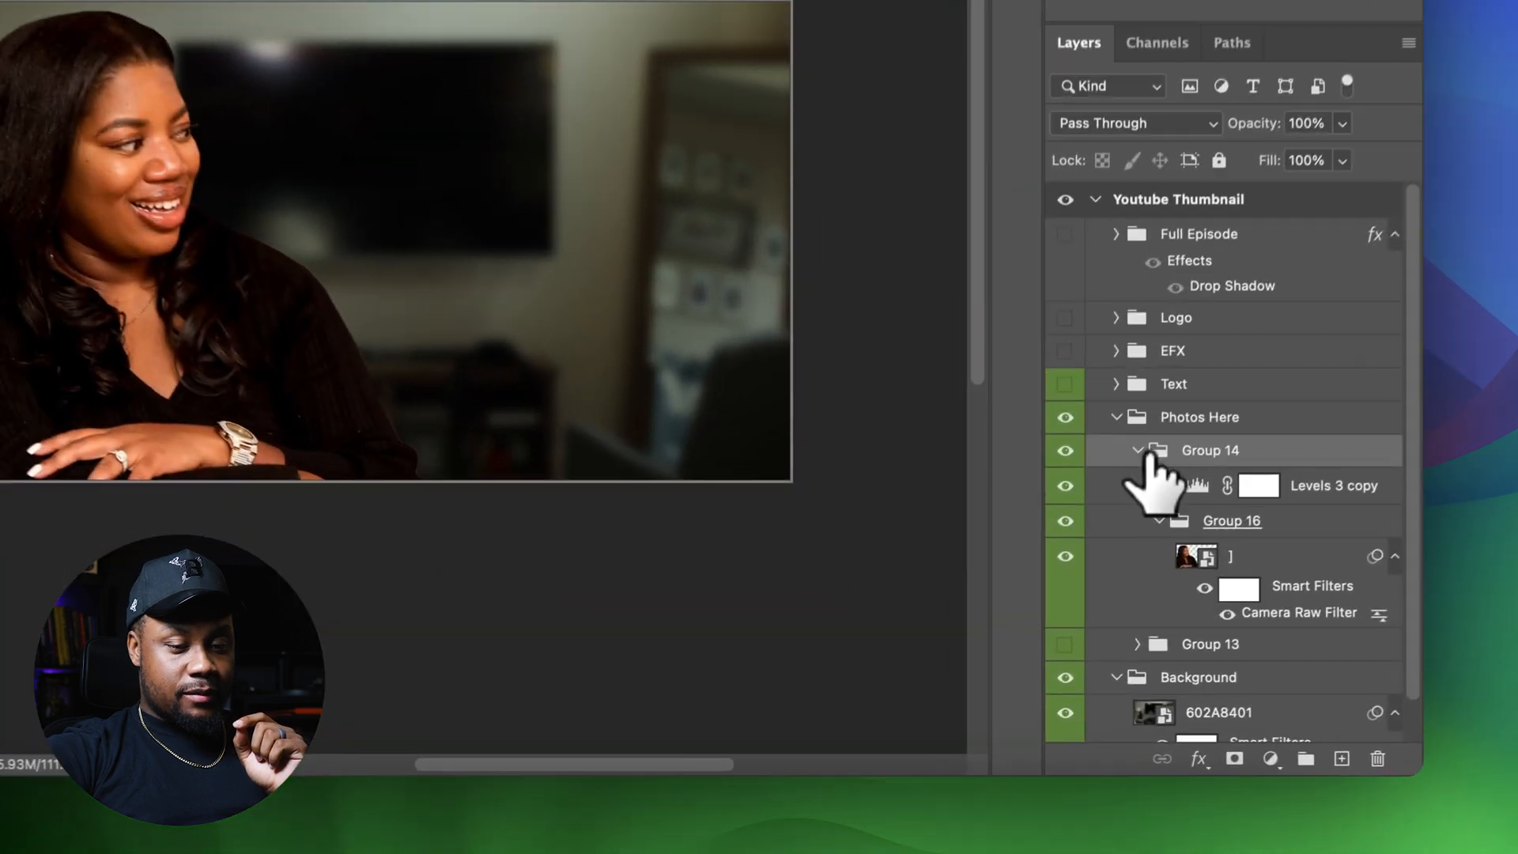
left_click(1038, 608)
left_click(1197, 545)
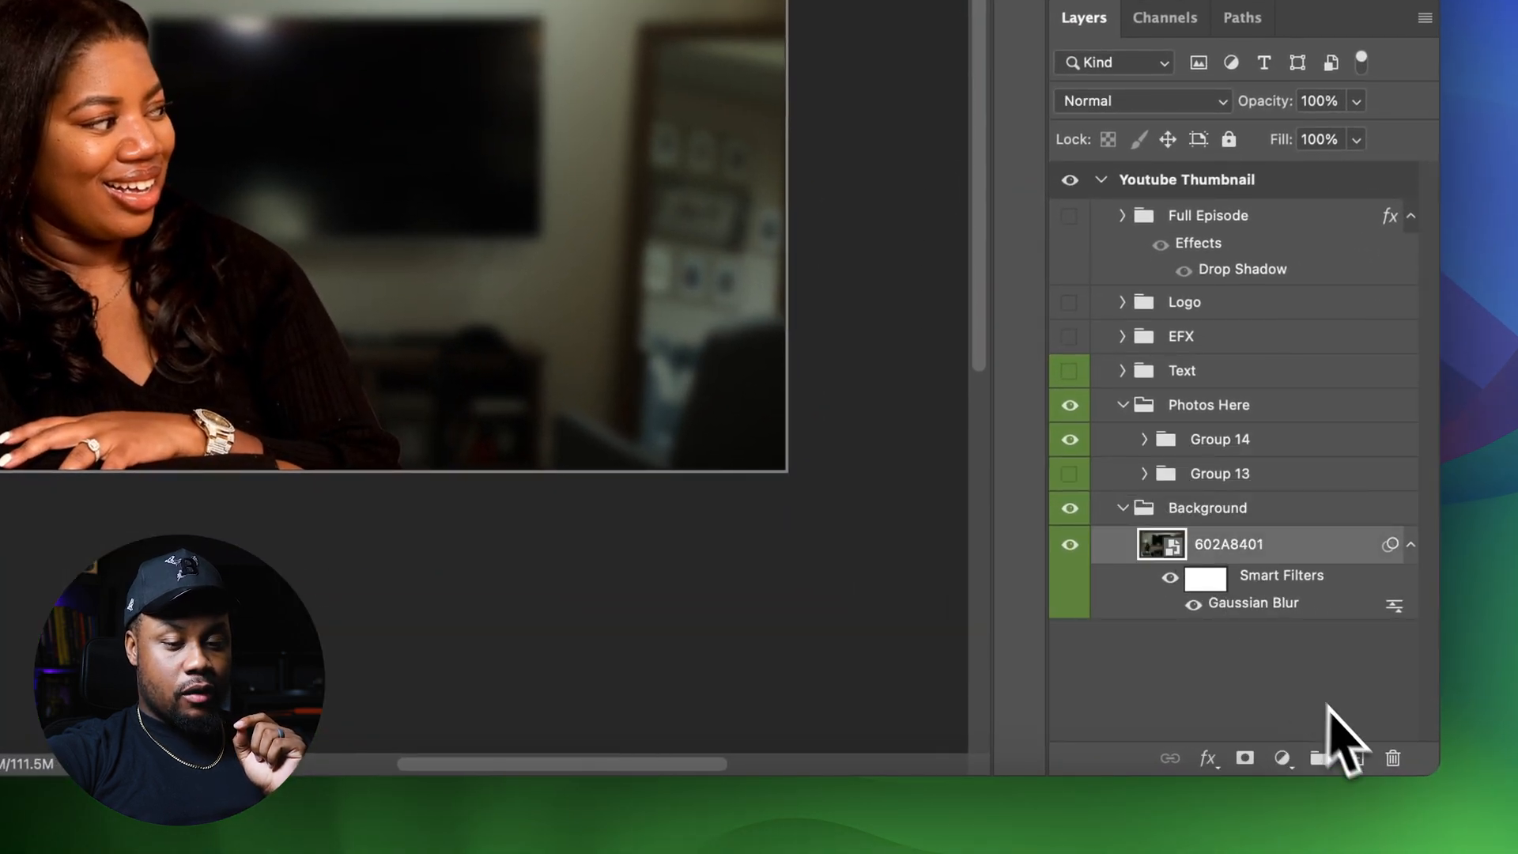
left_click(1355, 757)
left_click_drag(1320, 612, 1288, 665)
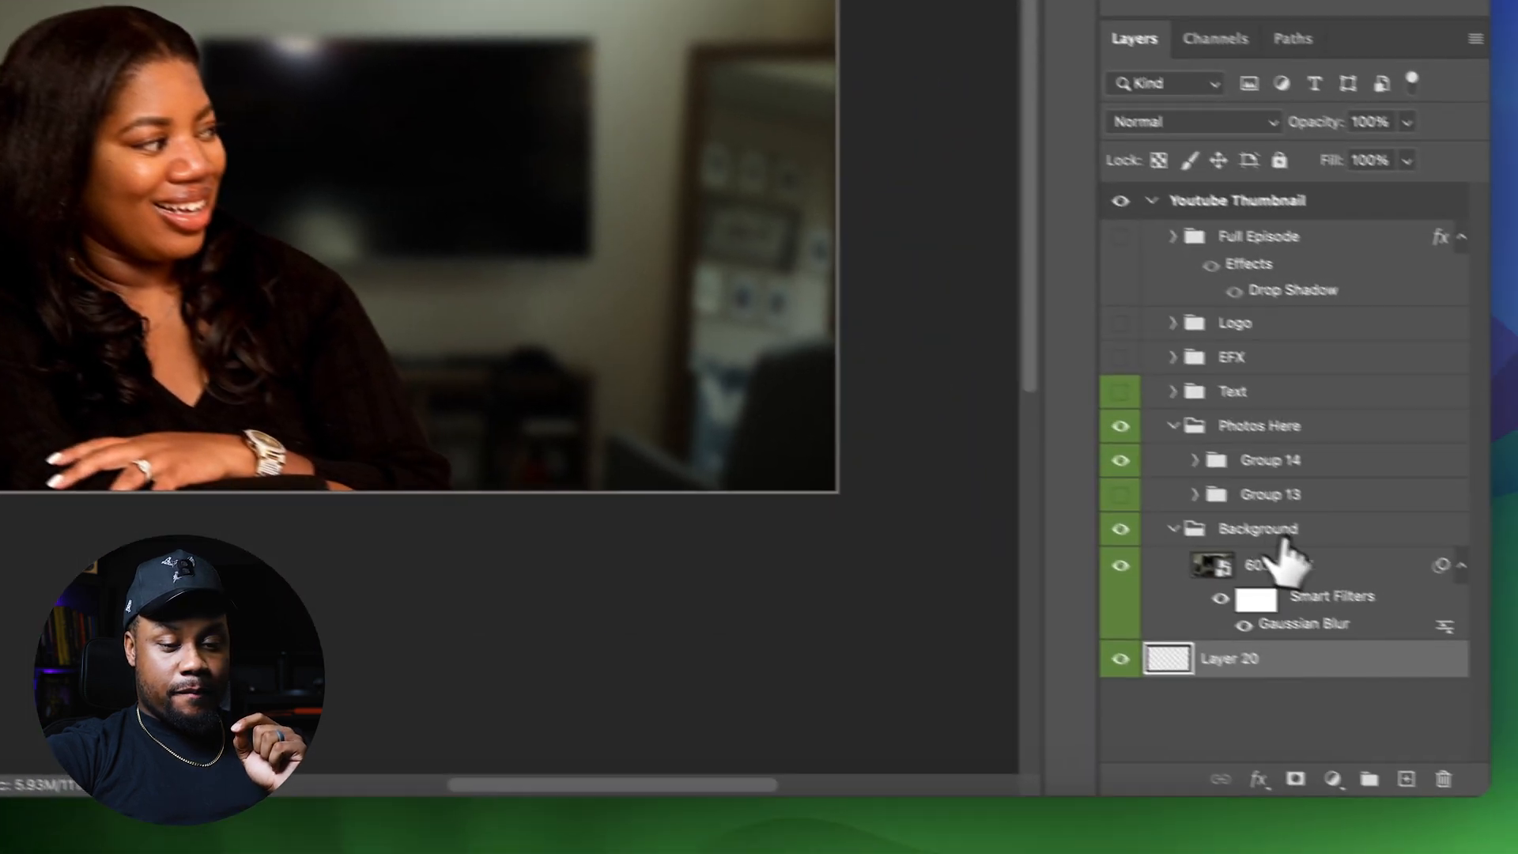
left_click(1497, 693)
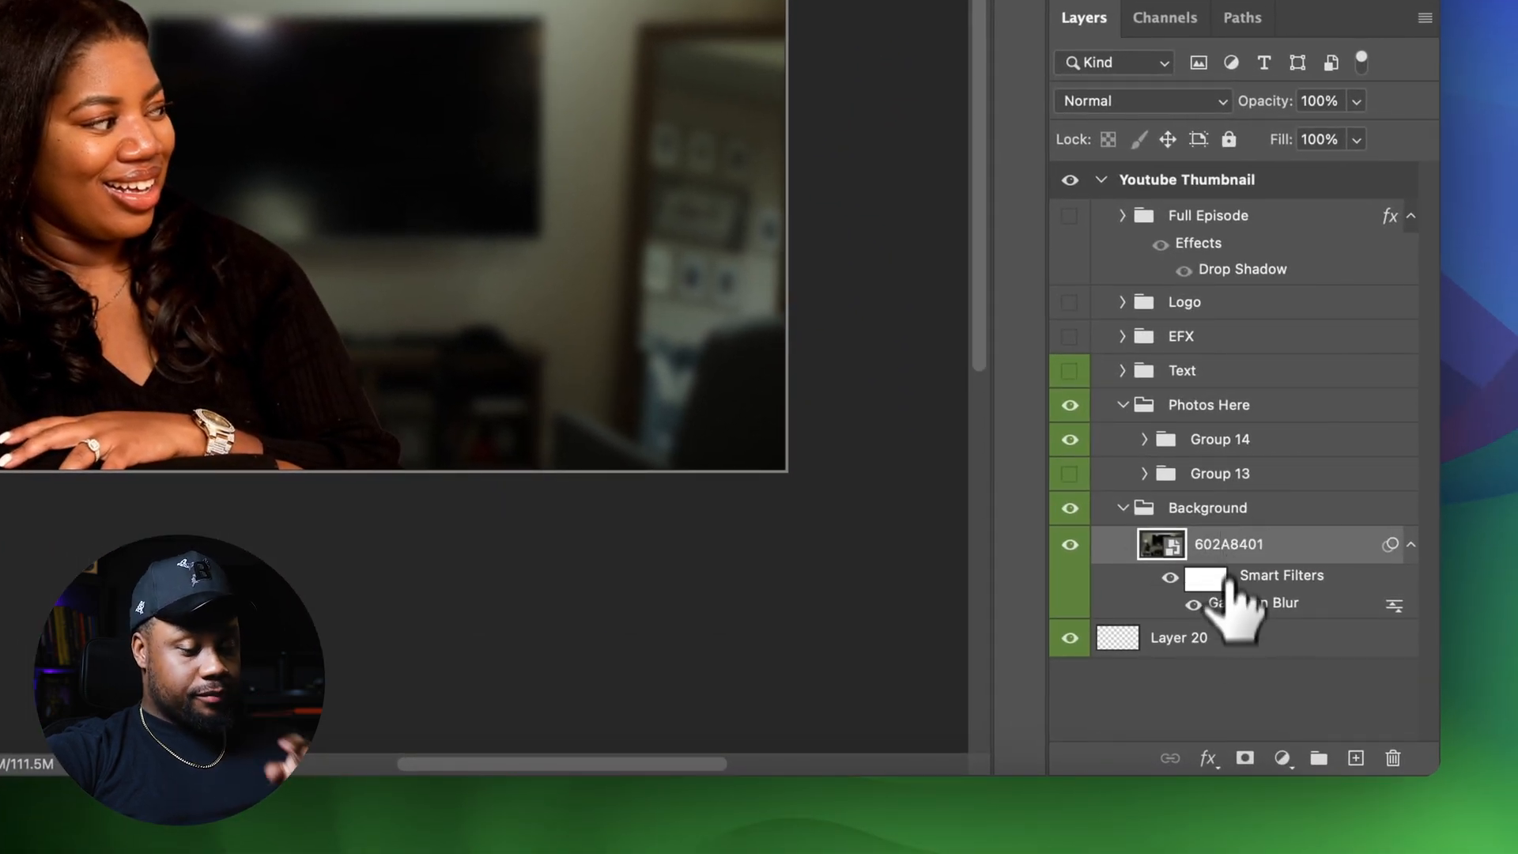
Fill the new layer with pink ff0179 using the Paint Bucket tool
left_click(1235, 638)
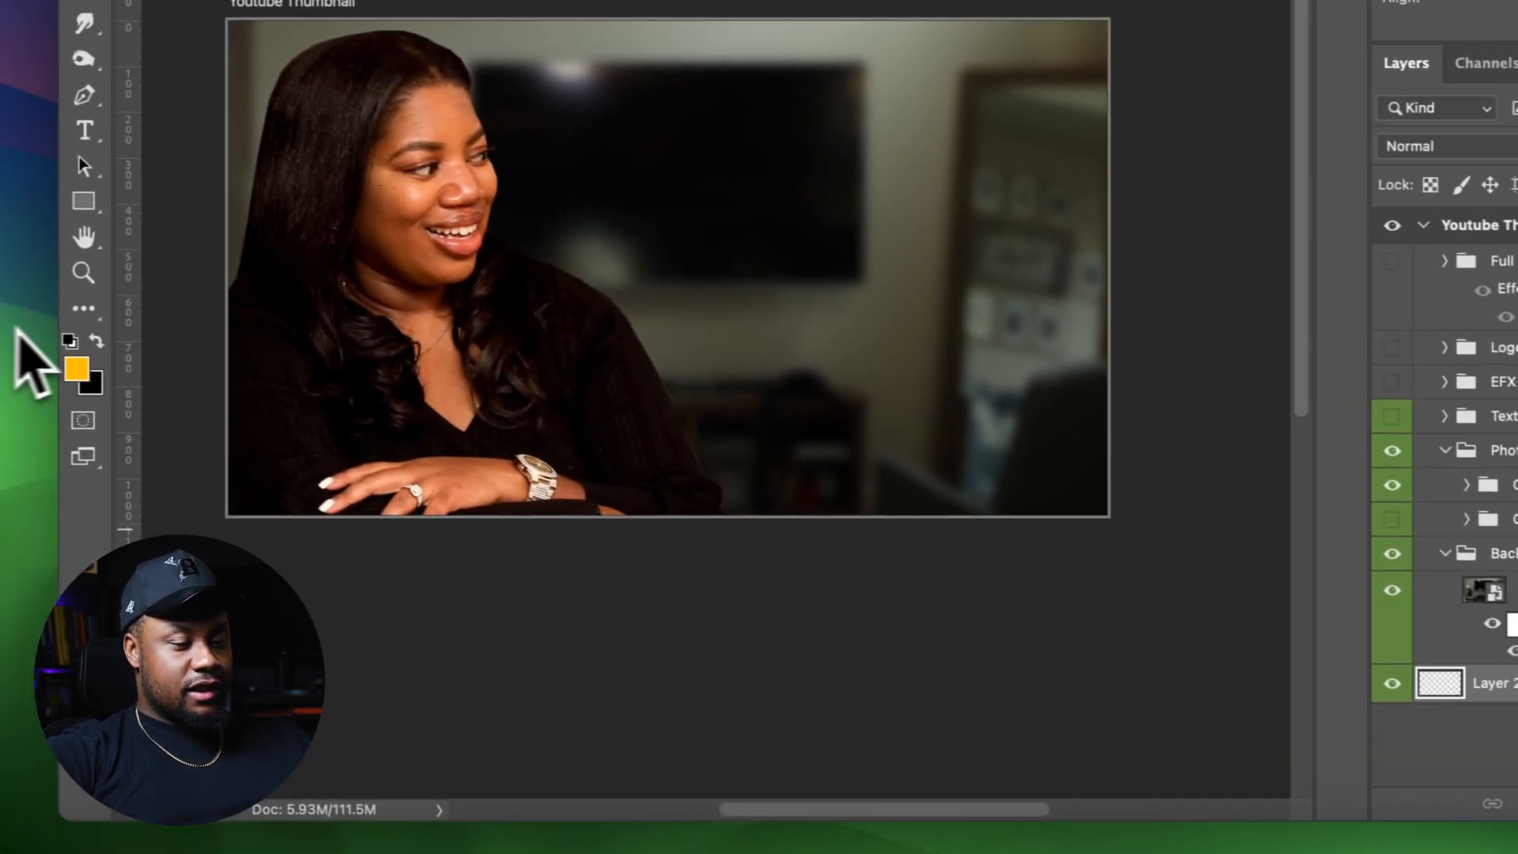
left_click(81, 368)
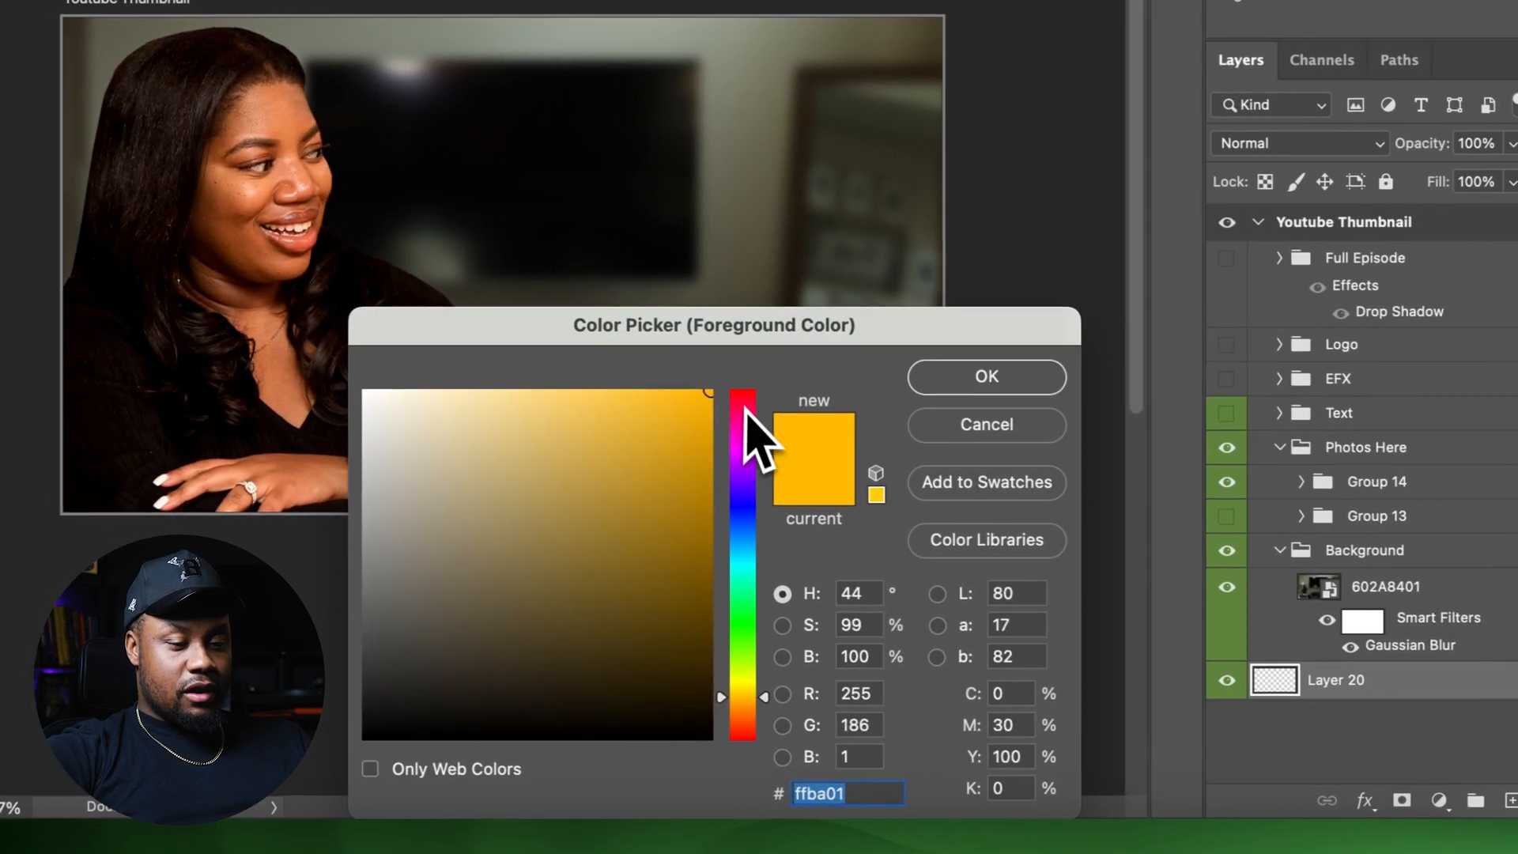
left_click(743, 417)
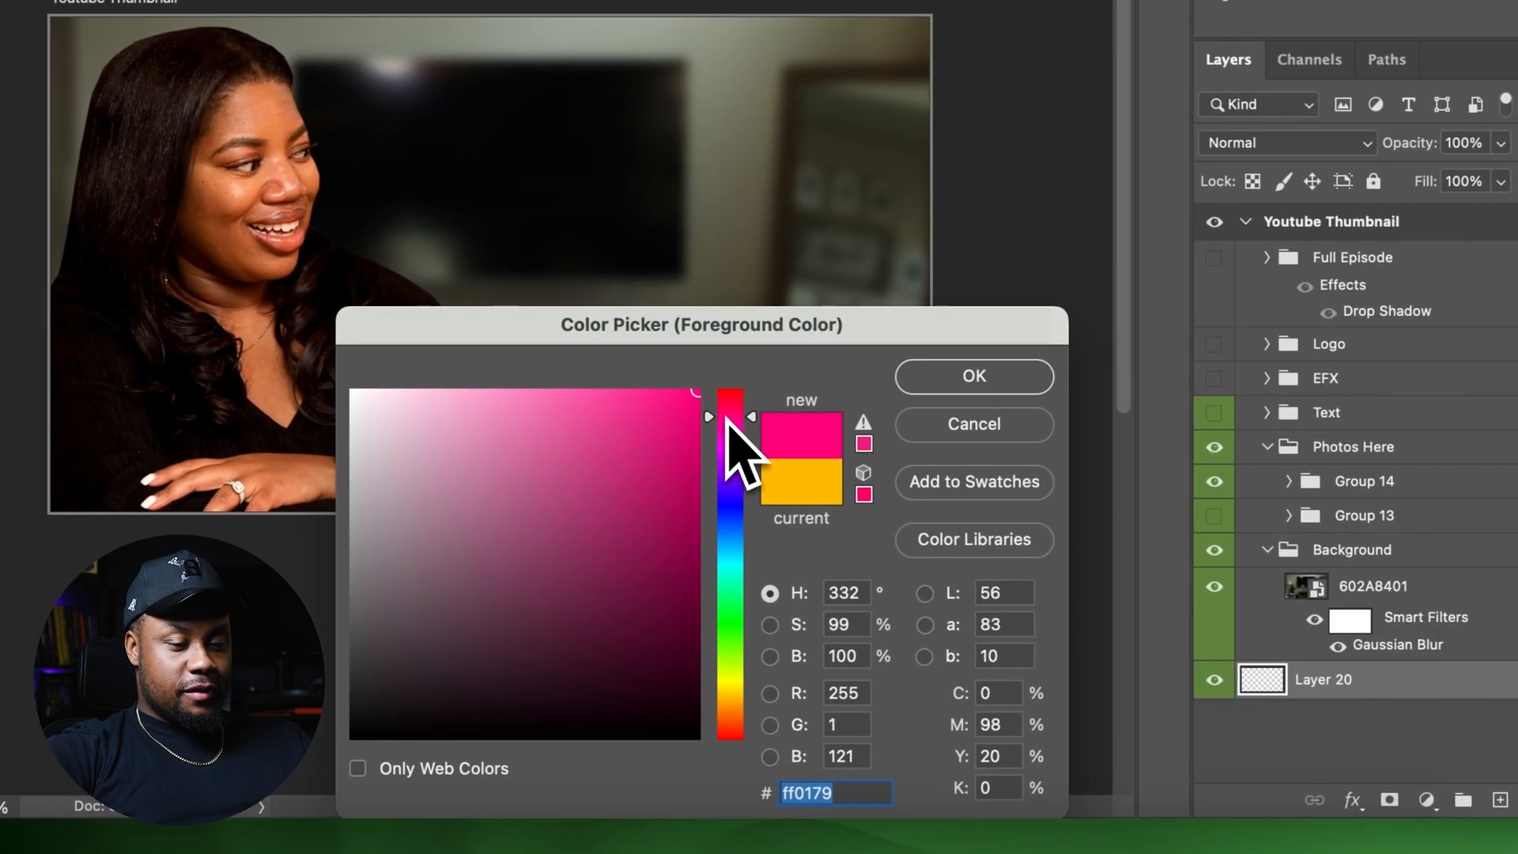
left_click(987, 378)
left_click(55, 235)
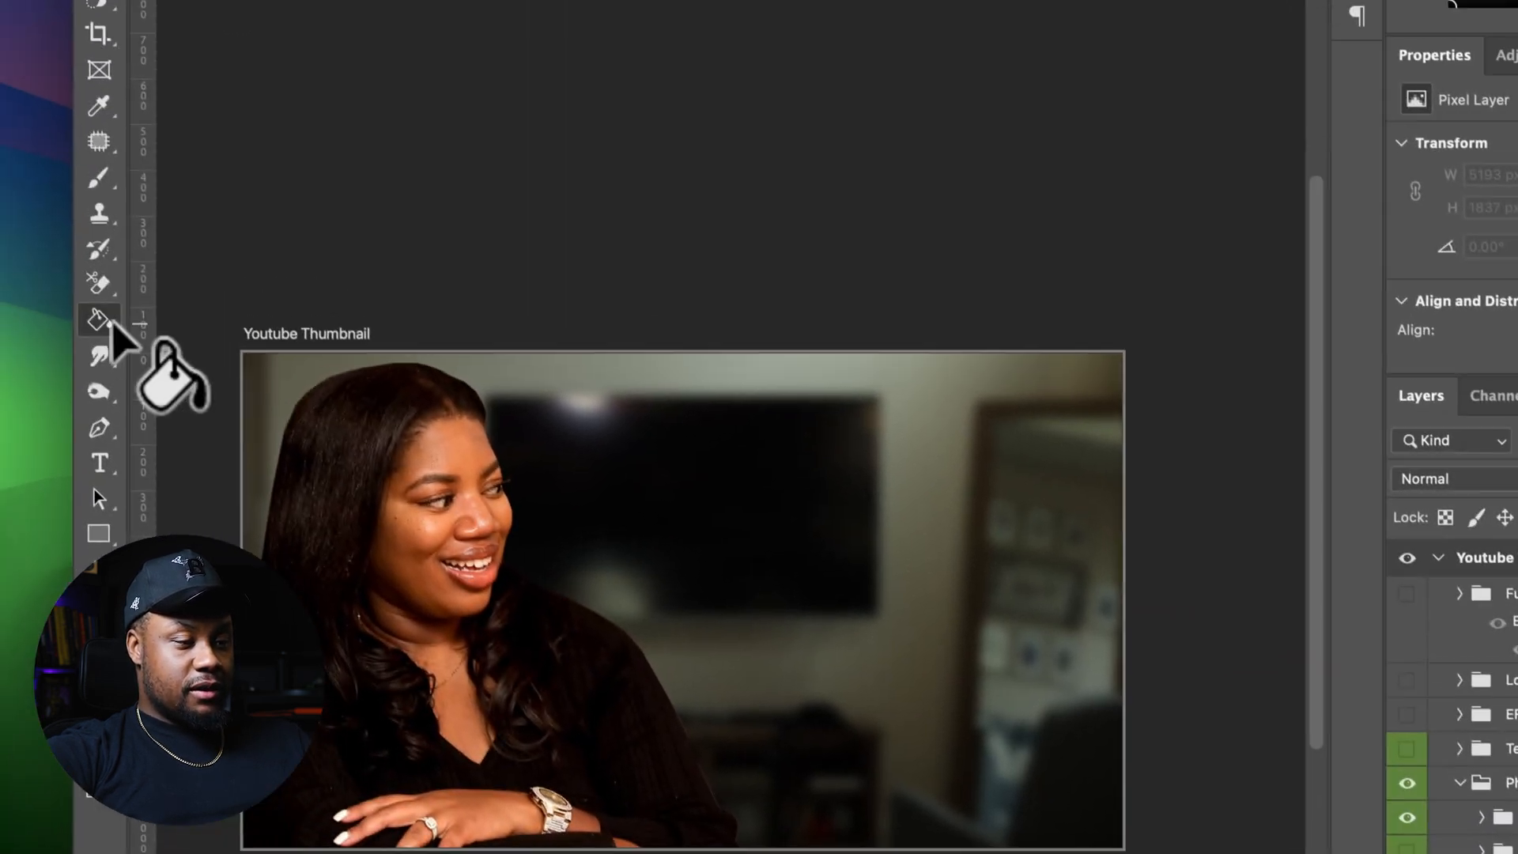
left_click(972, 504)
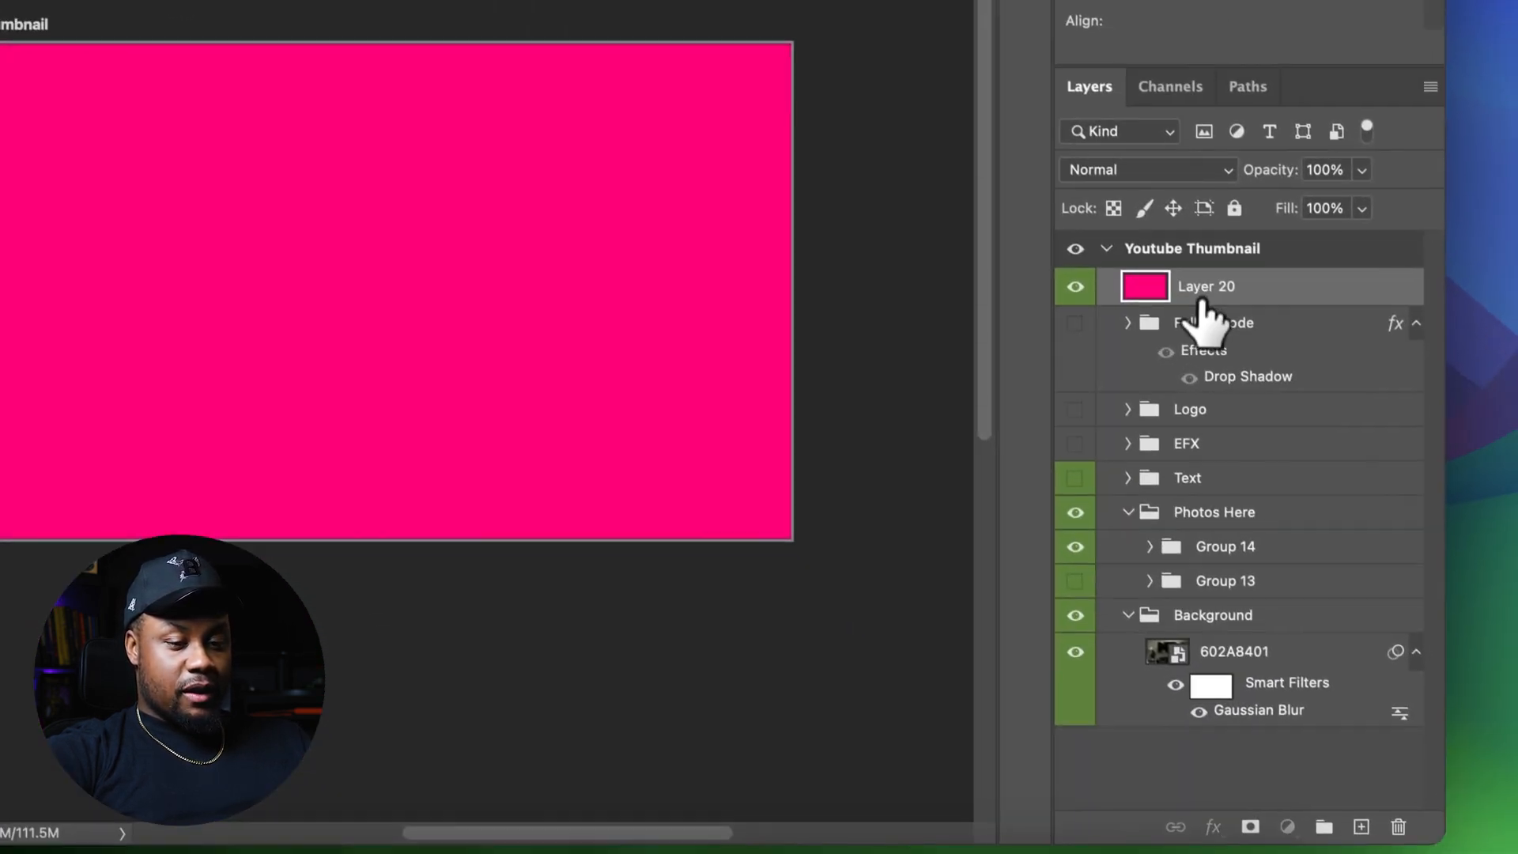
Set the background photo layer's fill to 90%
left_click_drag(1201, 312, 1215, 682)
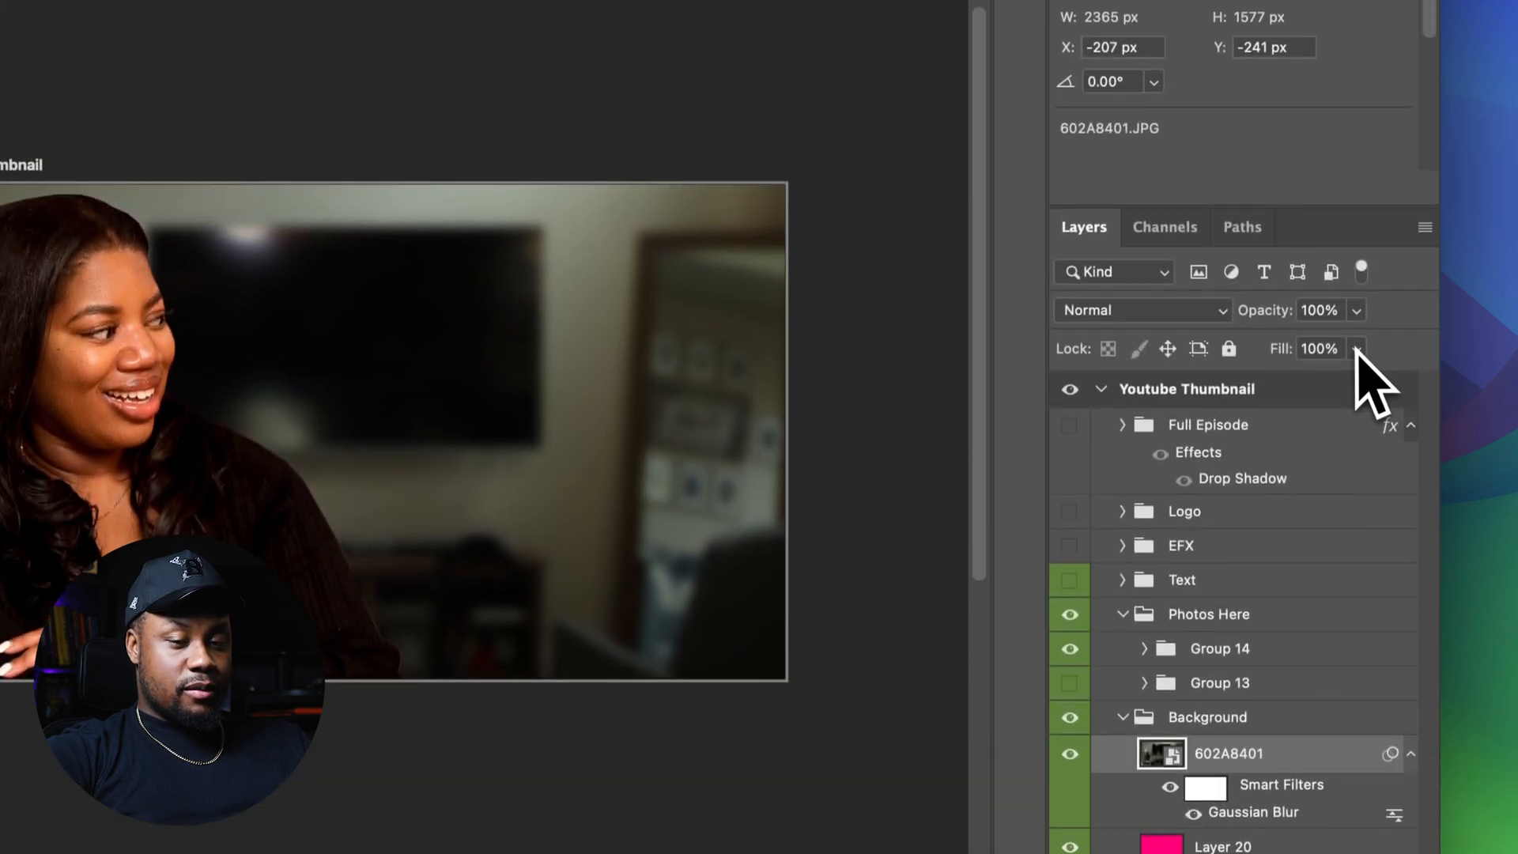
left_click(1356, 139)
left_click_drag(1364, 172, 1342, 172)
left_click_drag(1343, 393, 1341, 389)
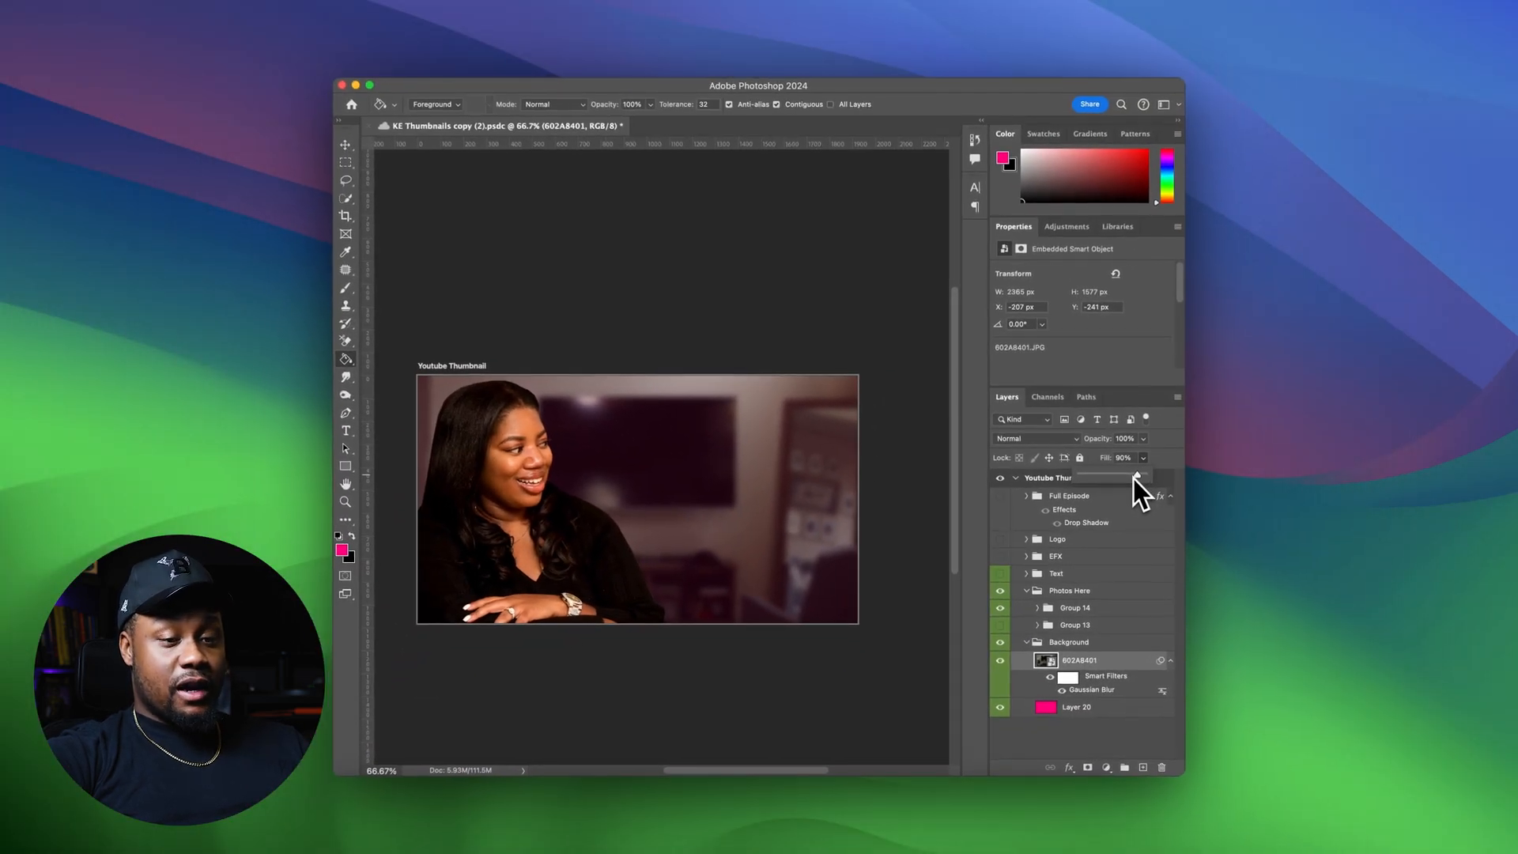
Refill the layer beneath with black and set the background photo layer's fill to 74%
left_click(1108, 708)
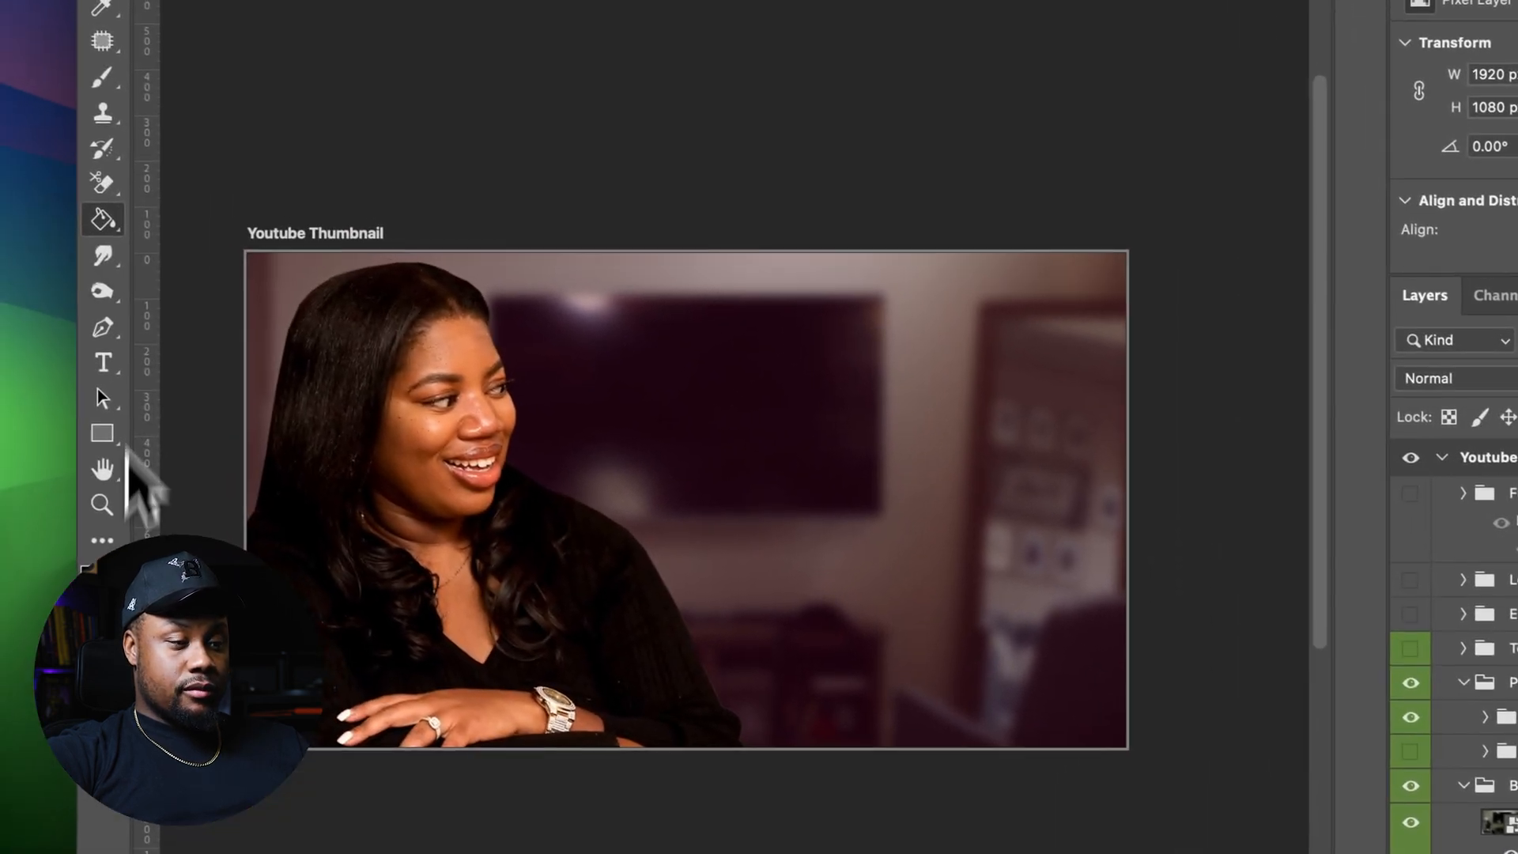
left_click(481, 465)
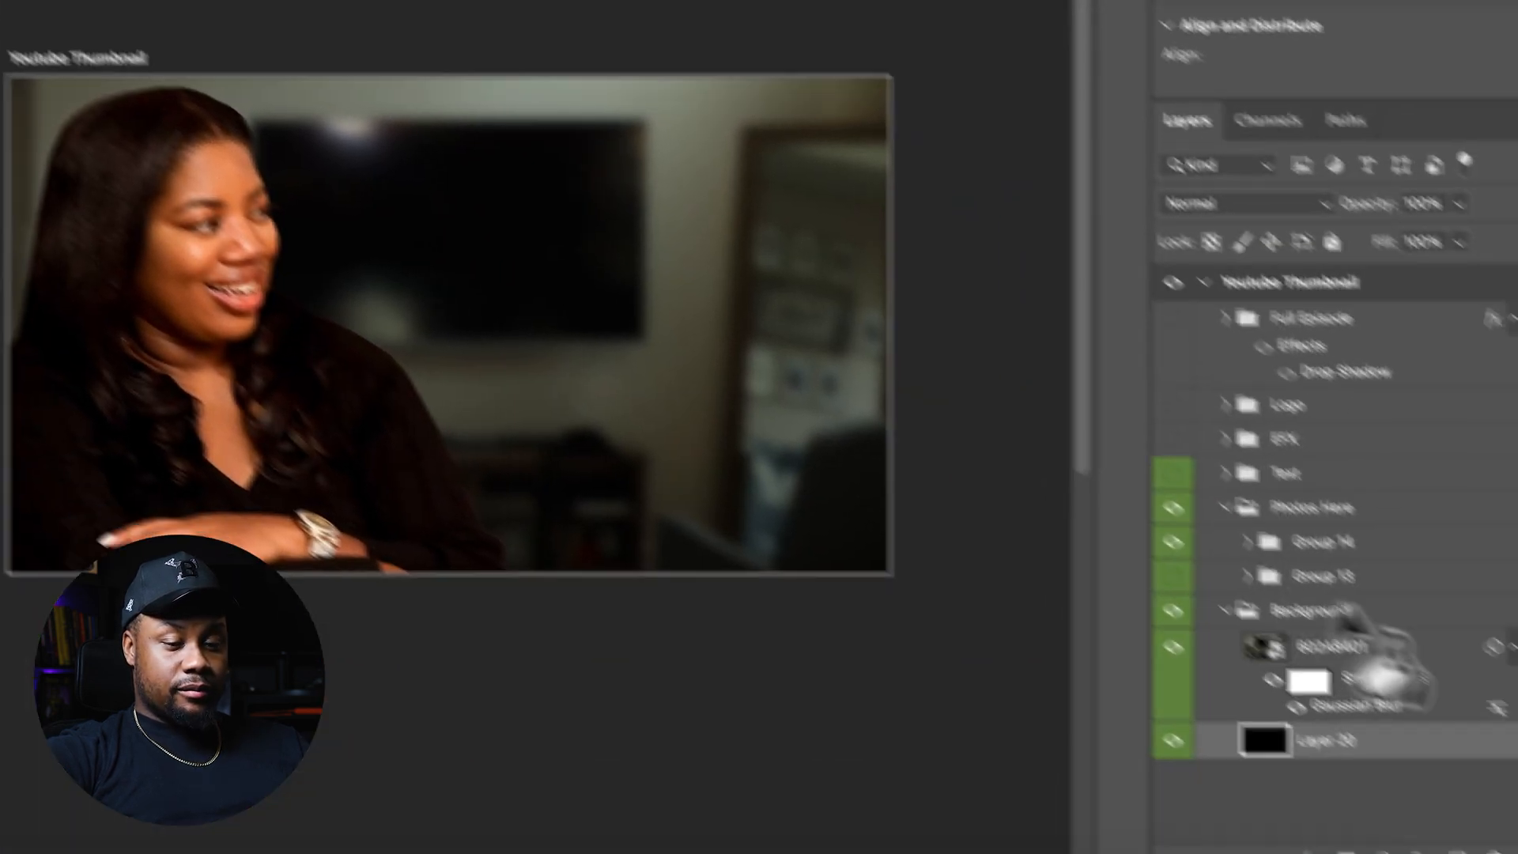
left_click(1306, 586)
left_click(1357, 303)
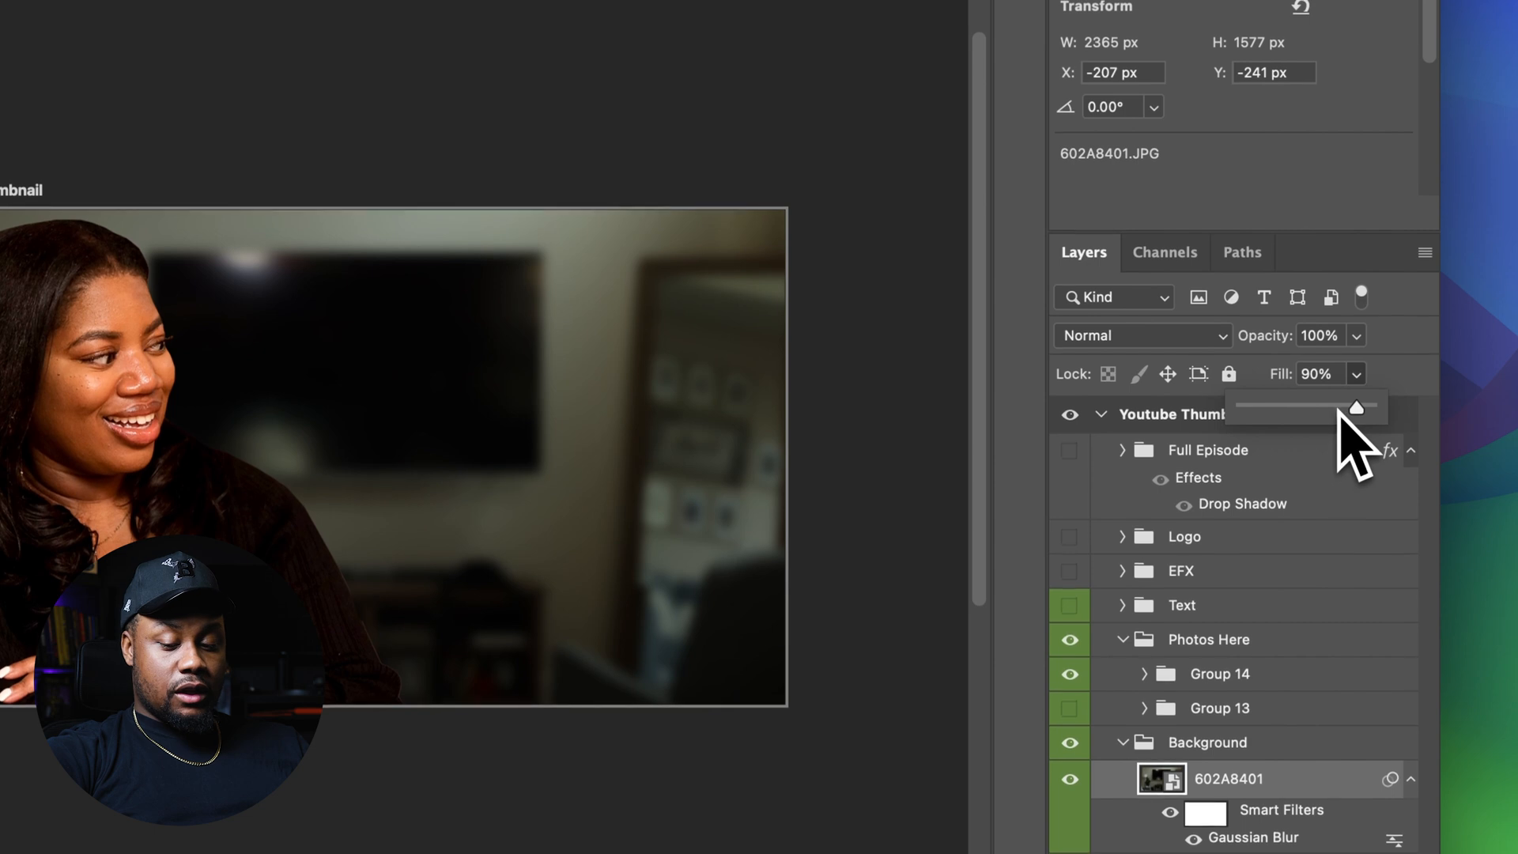
left_click(1335, 338)
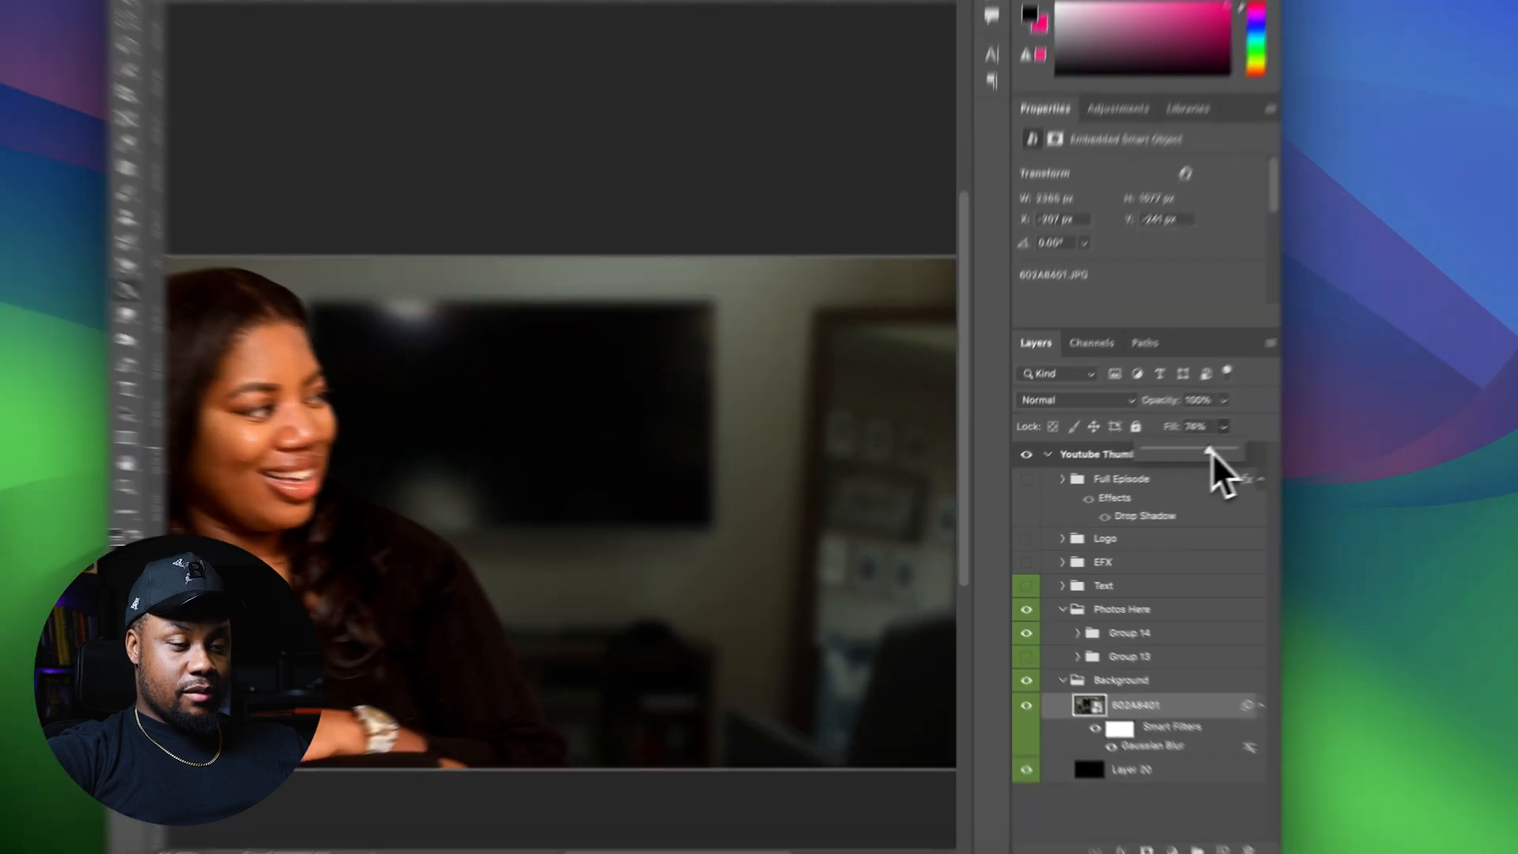
key("Return")
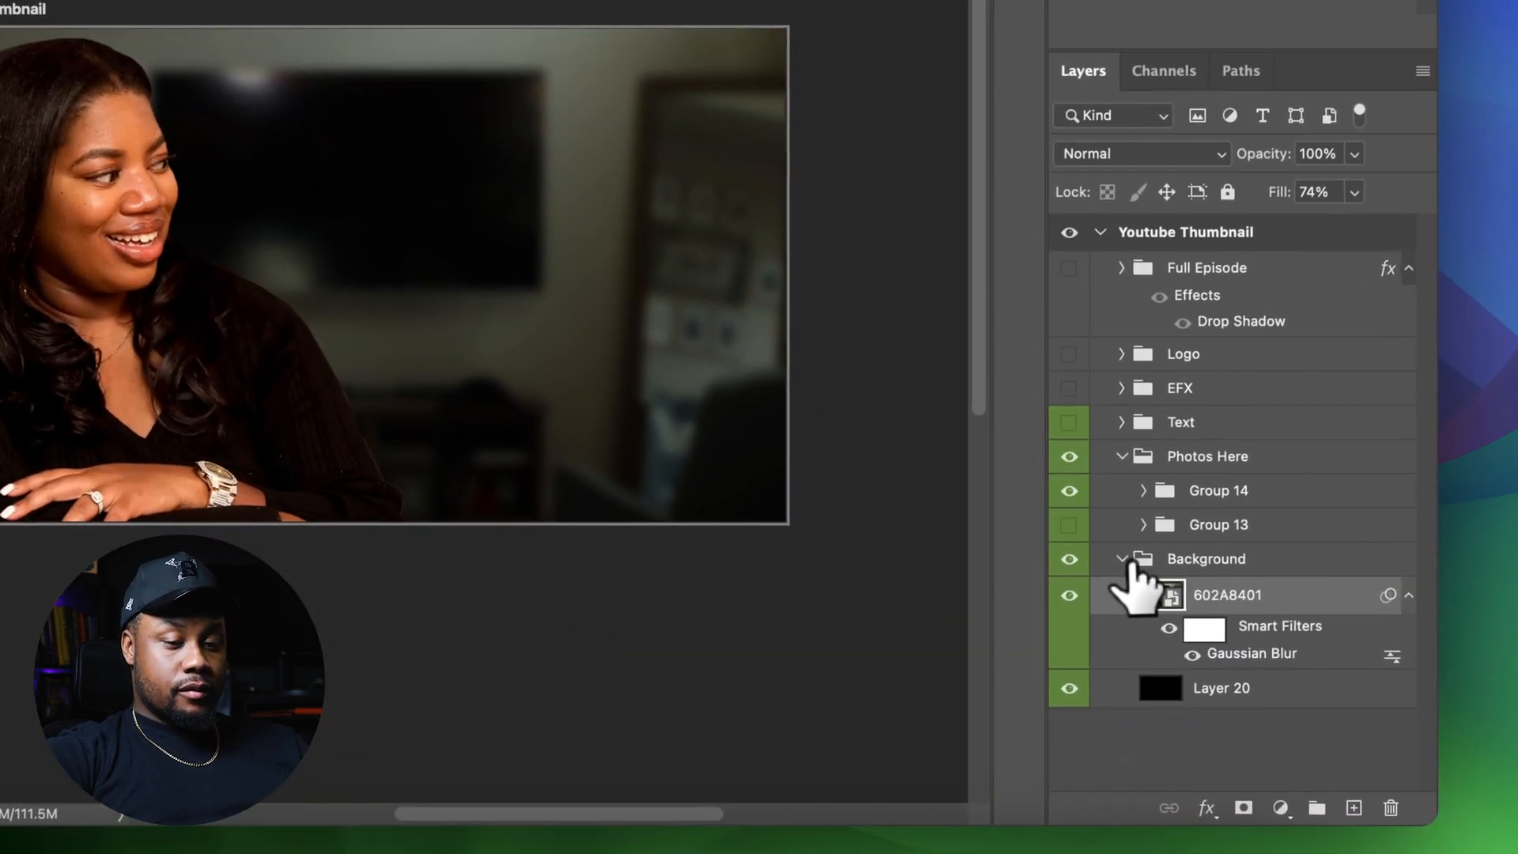
Collapse the Background group and expand Group 14 to review its Levels 3 copy adjustment
left_click(1135, 561)
left_click(1200, 527)
left_click(1197, 494)
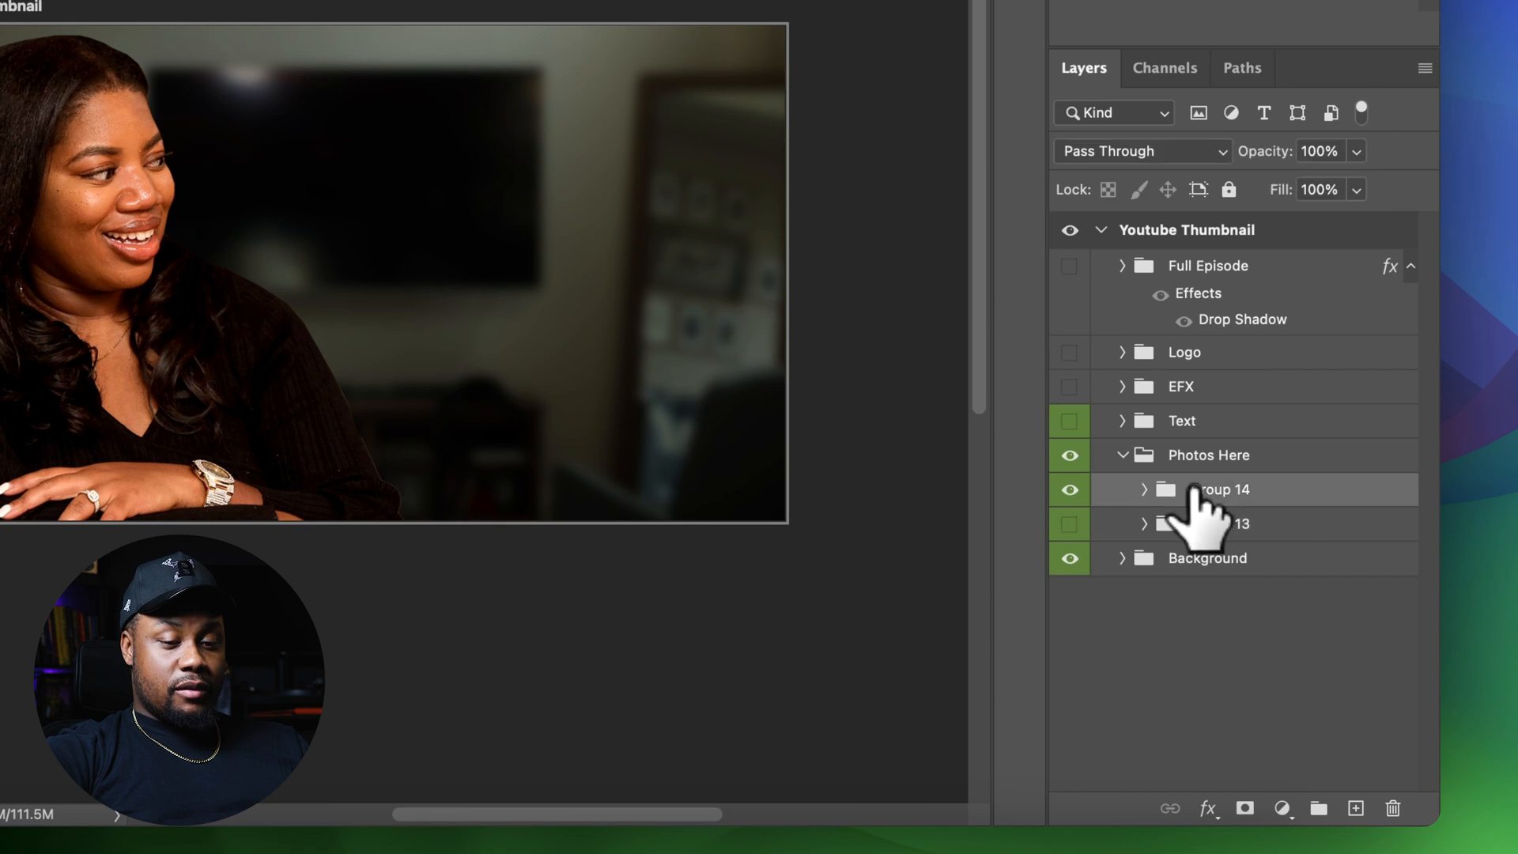
left_click(1144, 490)
left_click(1314, 528)
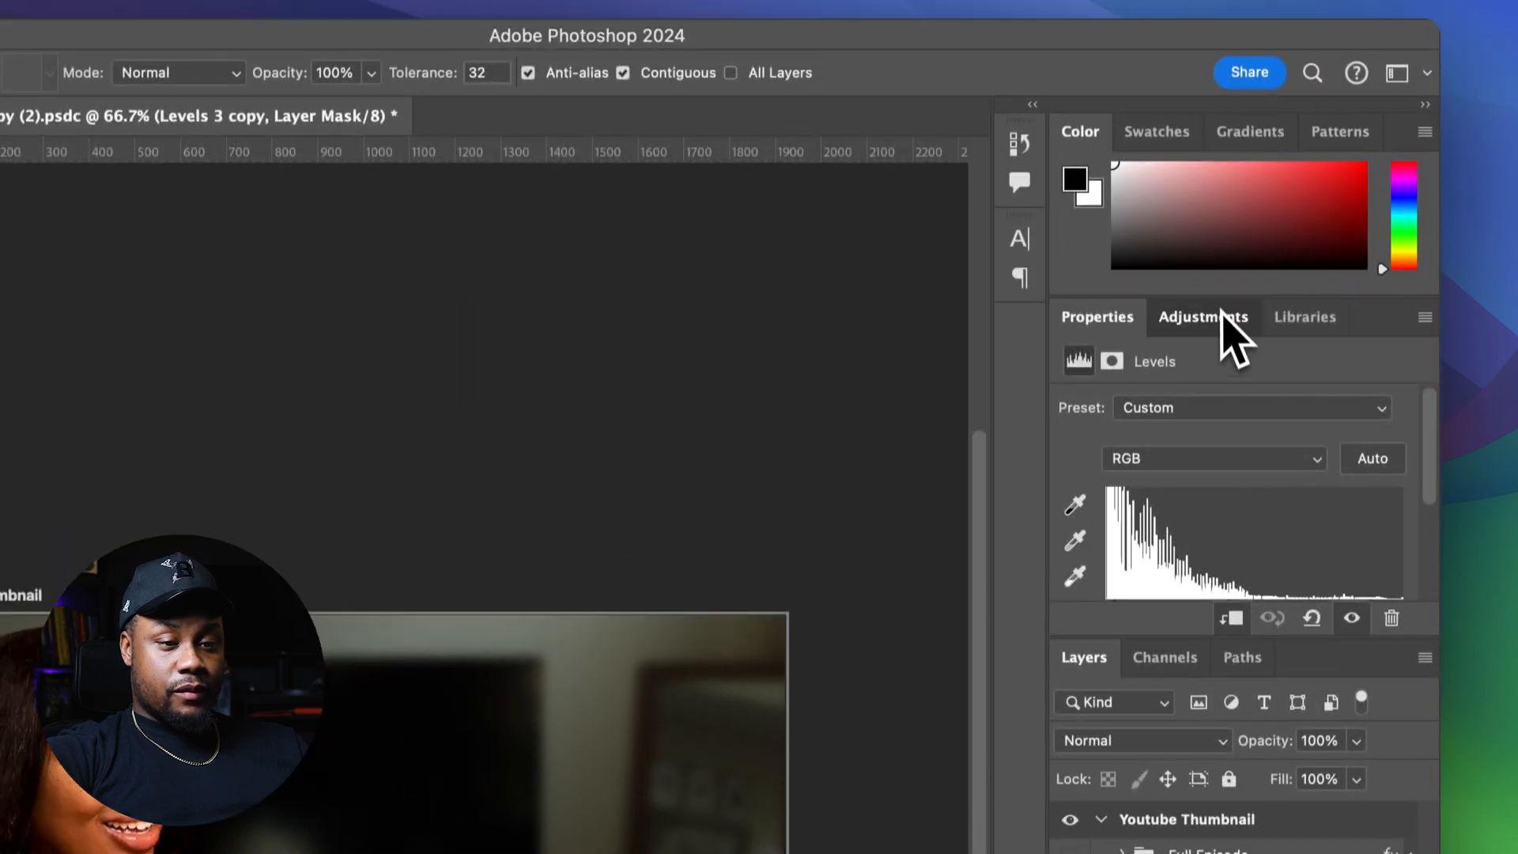
left_click(1209, 332)
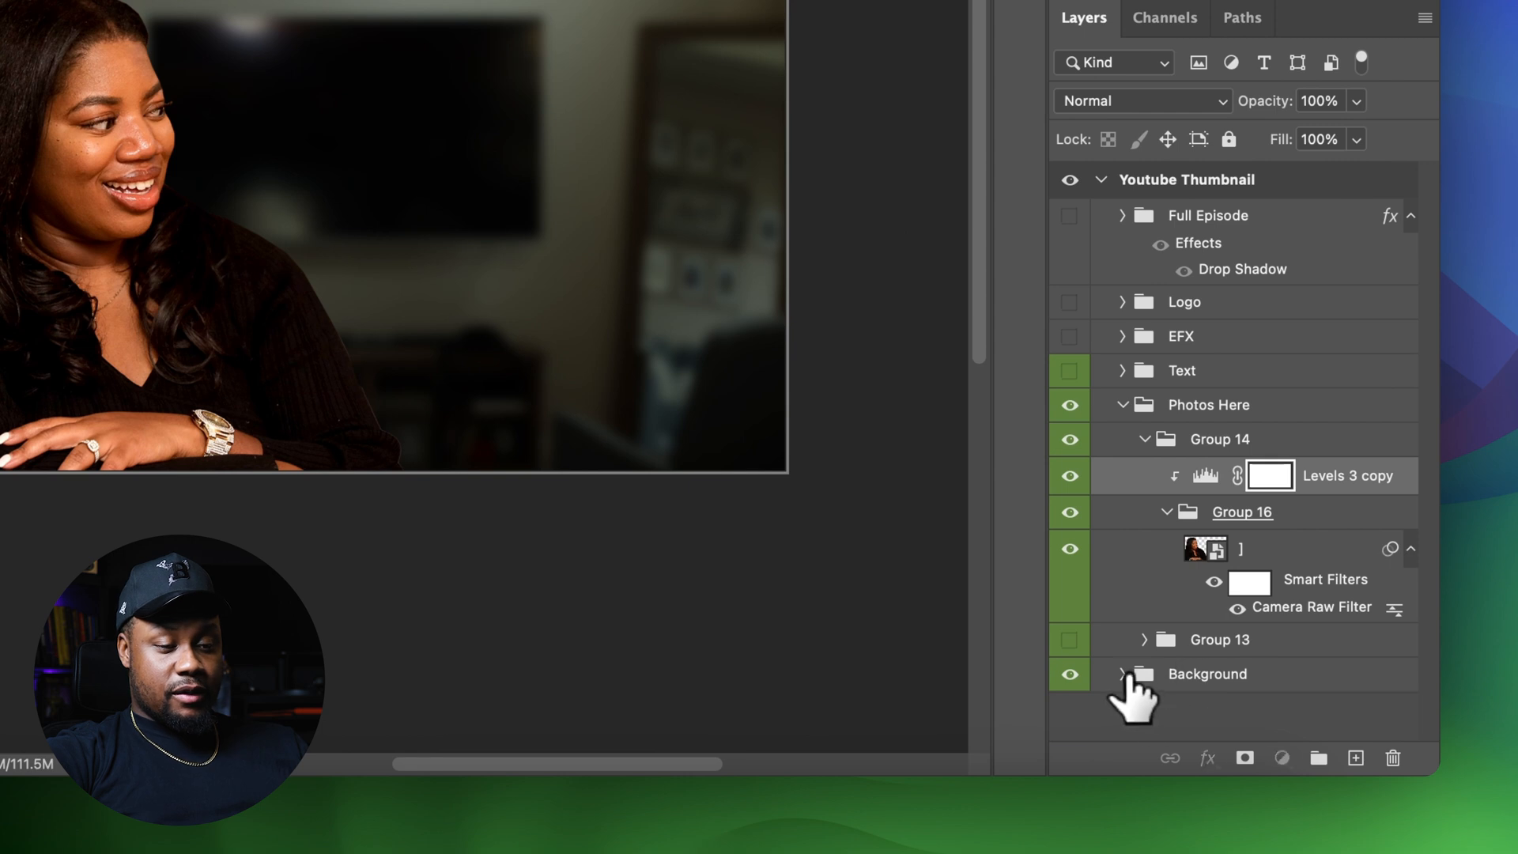
Expand the Background group and set the blurred background photo layer's fill to 74%
left_click(1122, 674)
scroll(1186, 656, "down", 2)
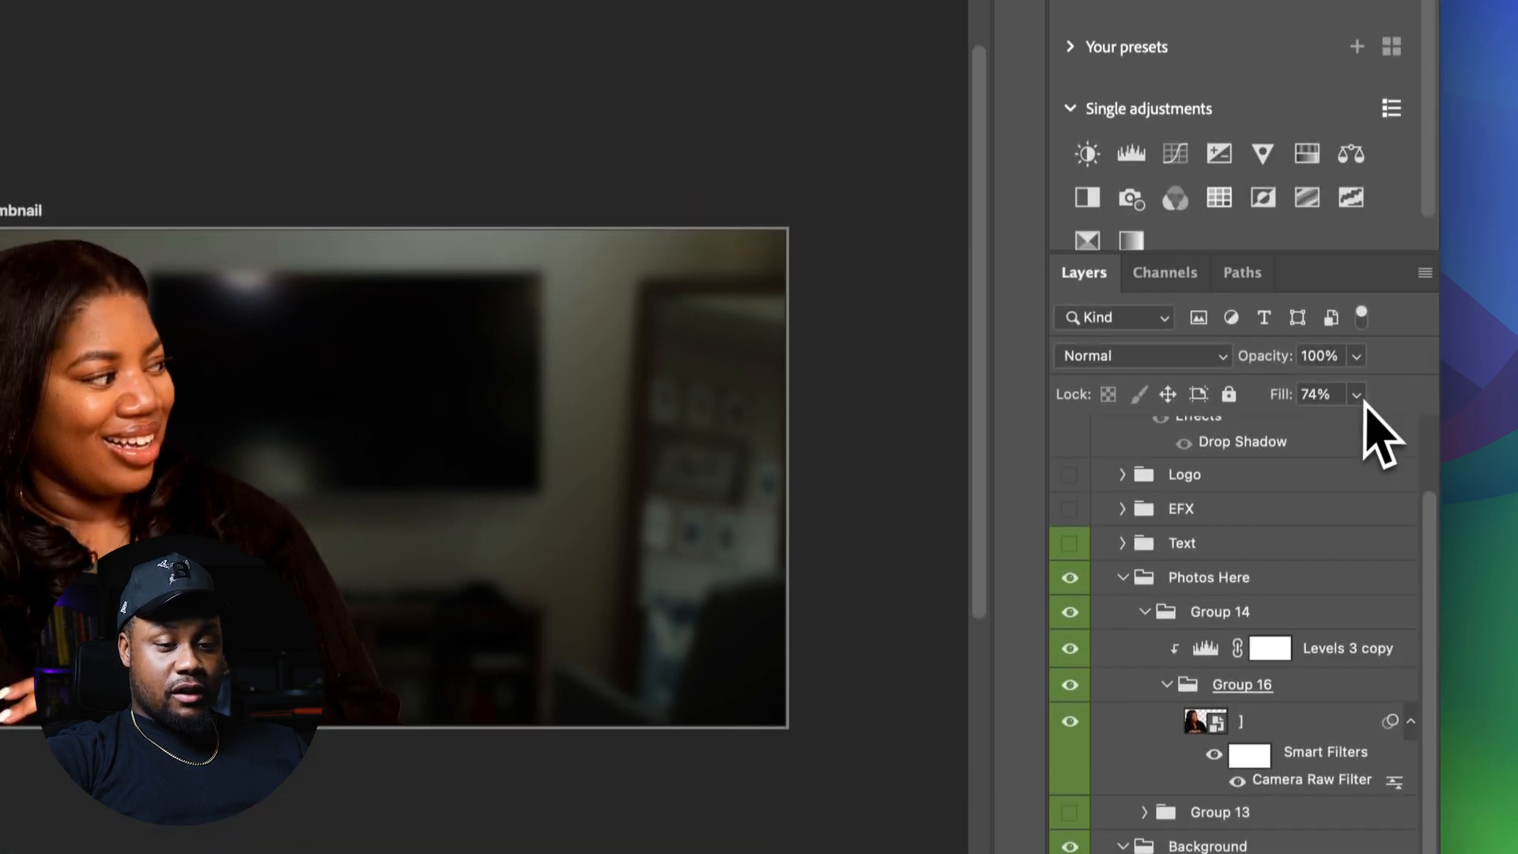
left_click(1356, 139)
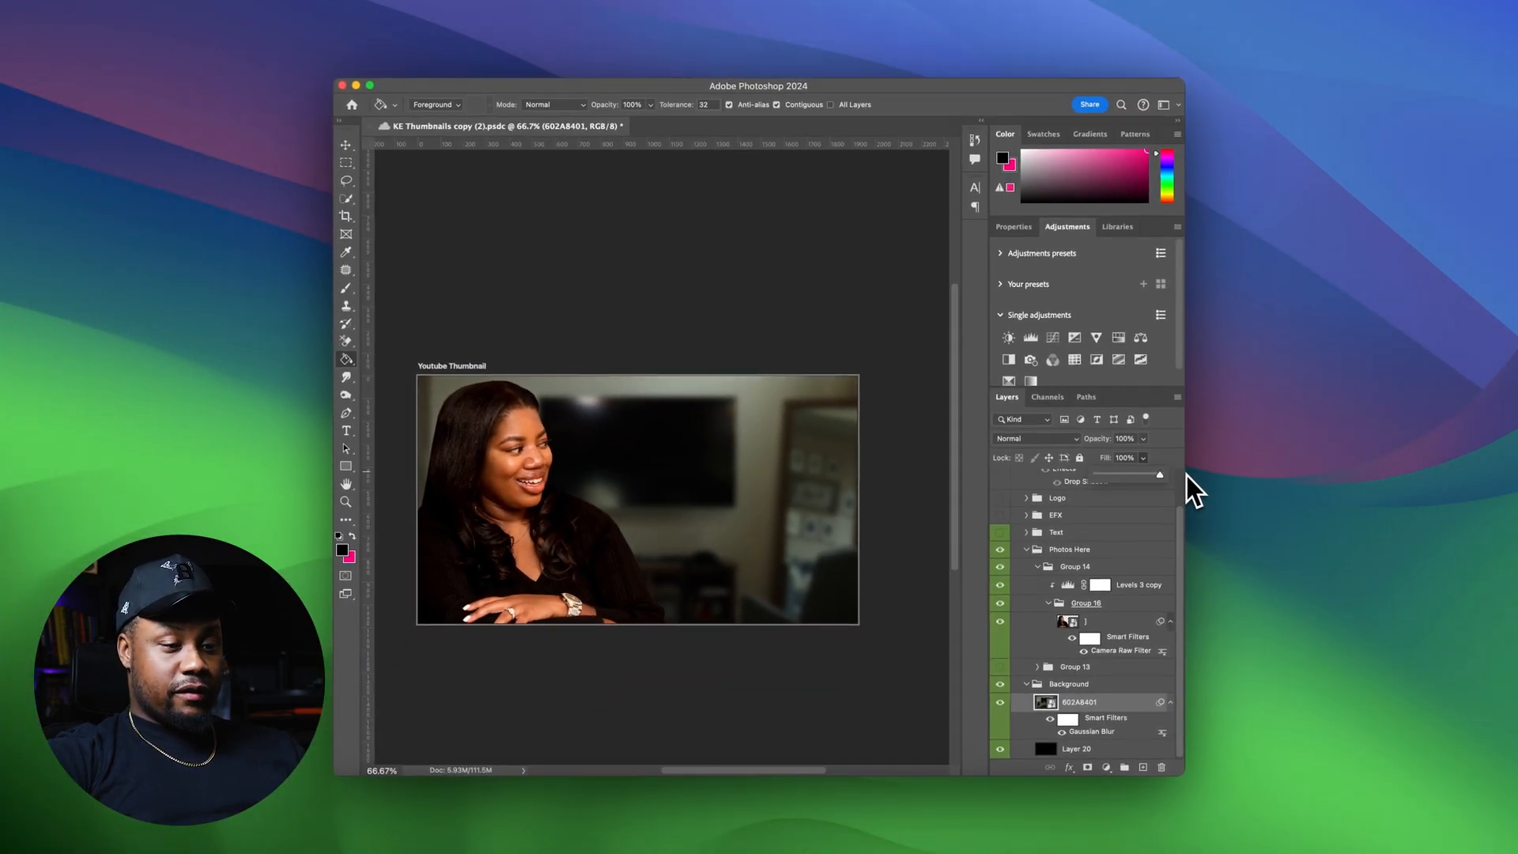
type("74")
key("Return")
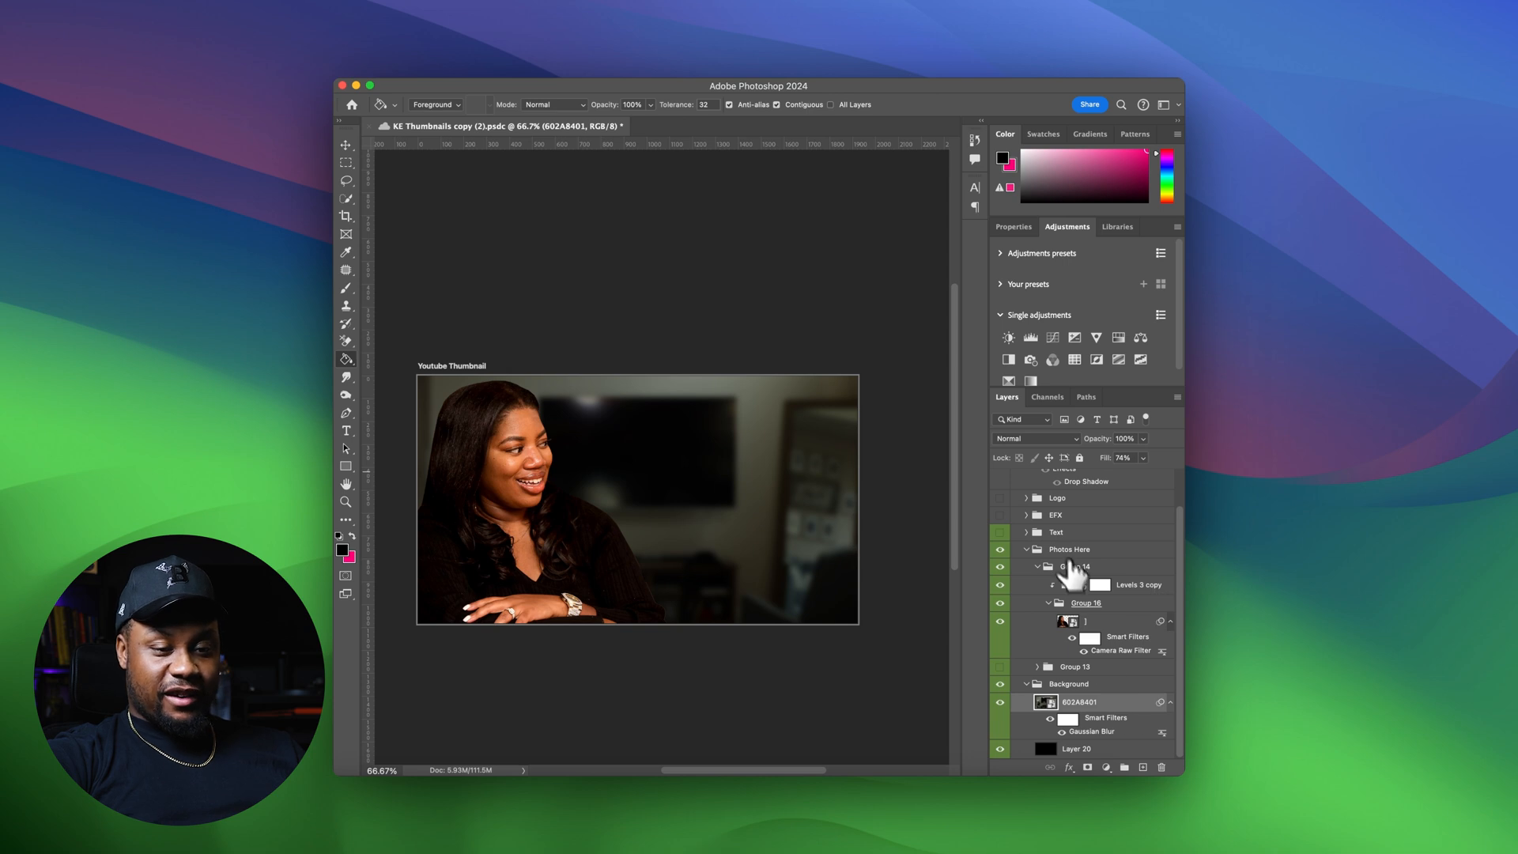
Collapse the Photos Here and Background groups and expand the Text group
left_click(1026, 548)
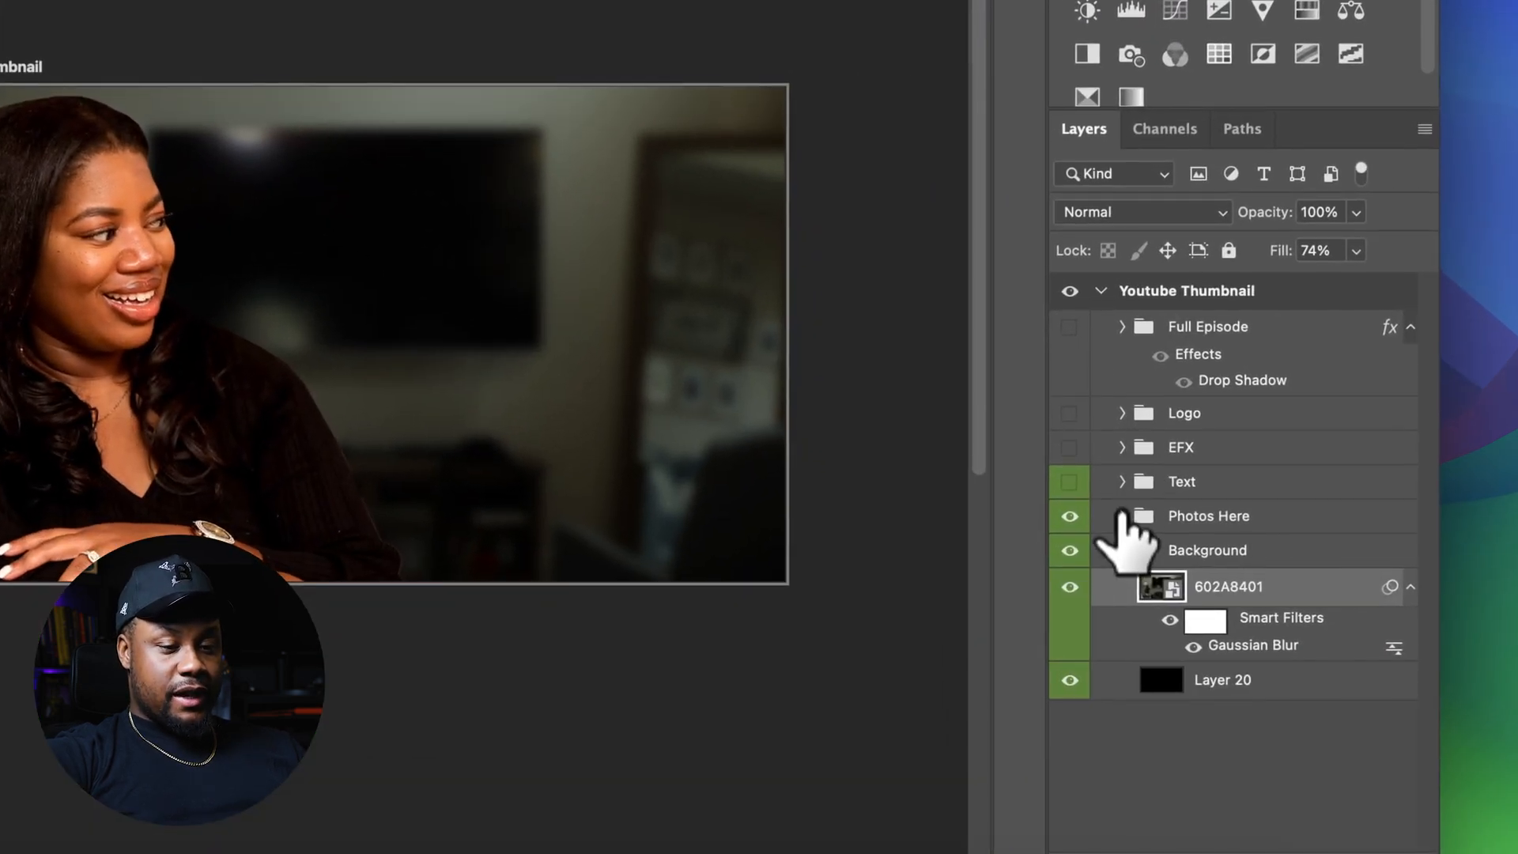
left_click(1132, 546)
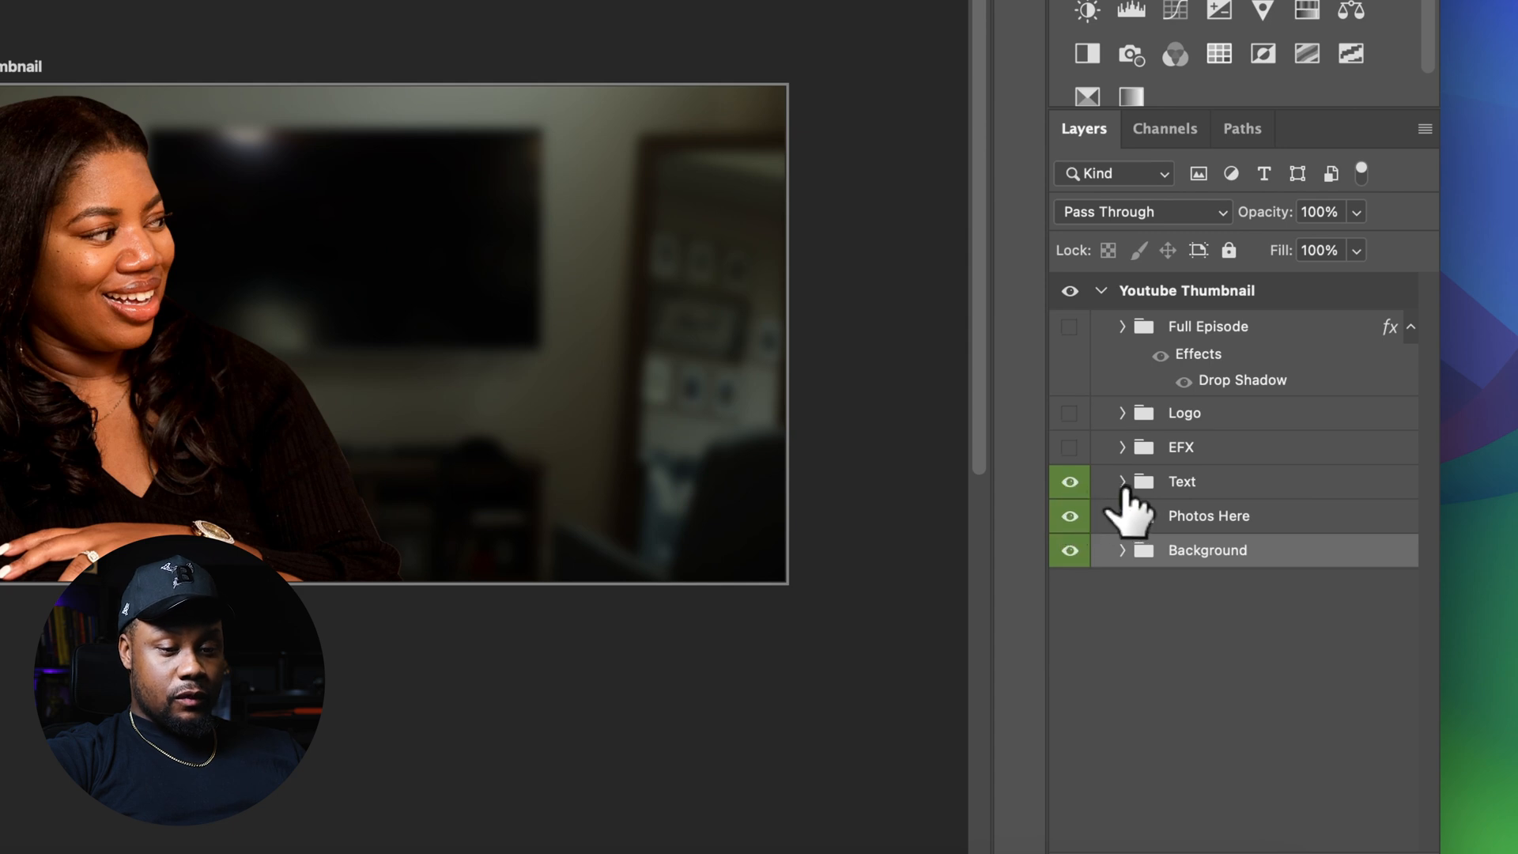
left_click(1122, 482)
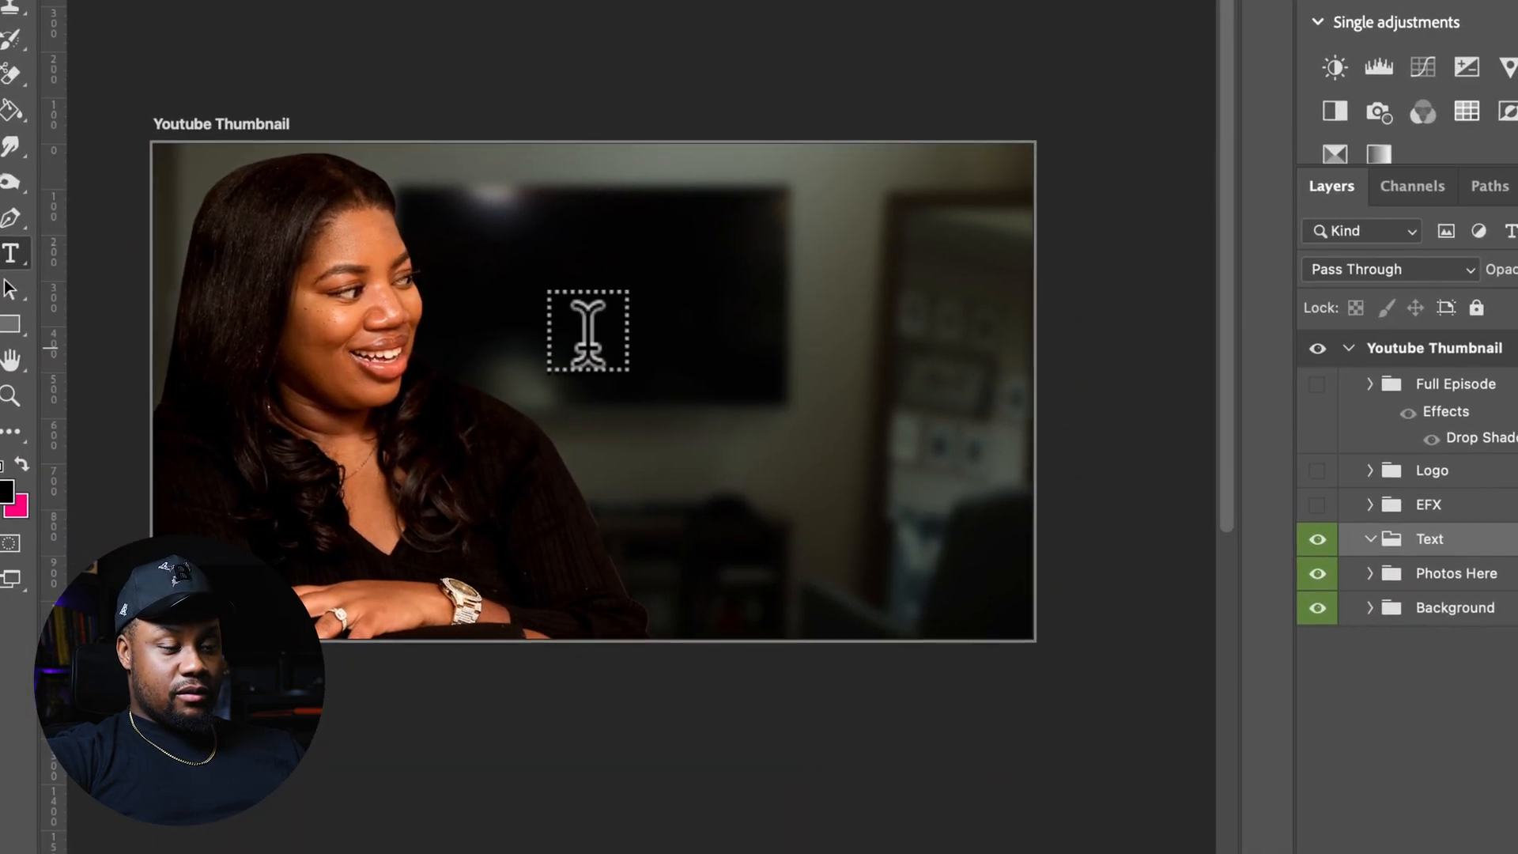
Add a white "MADE IN" text line on the thumbnail with the Type tool
left_click(677, 481)
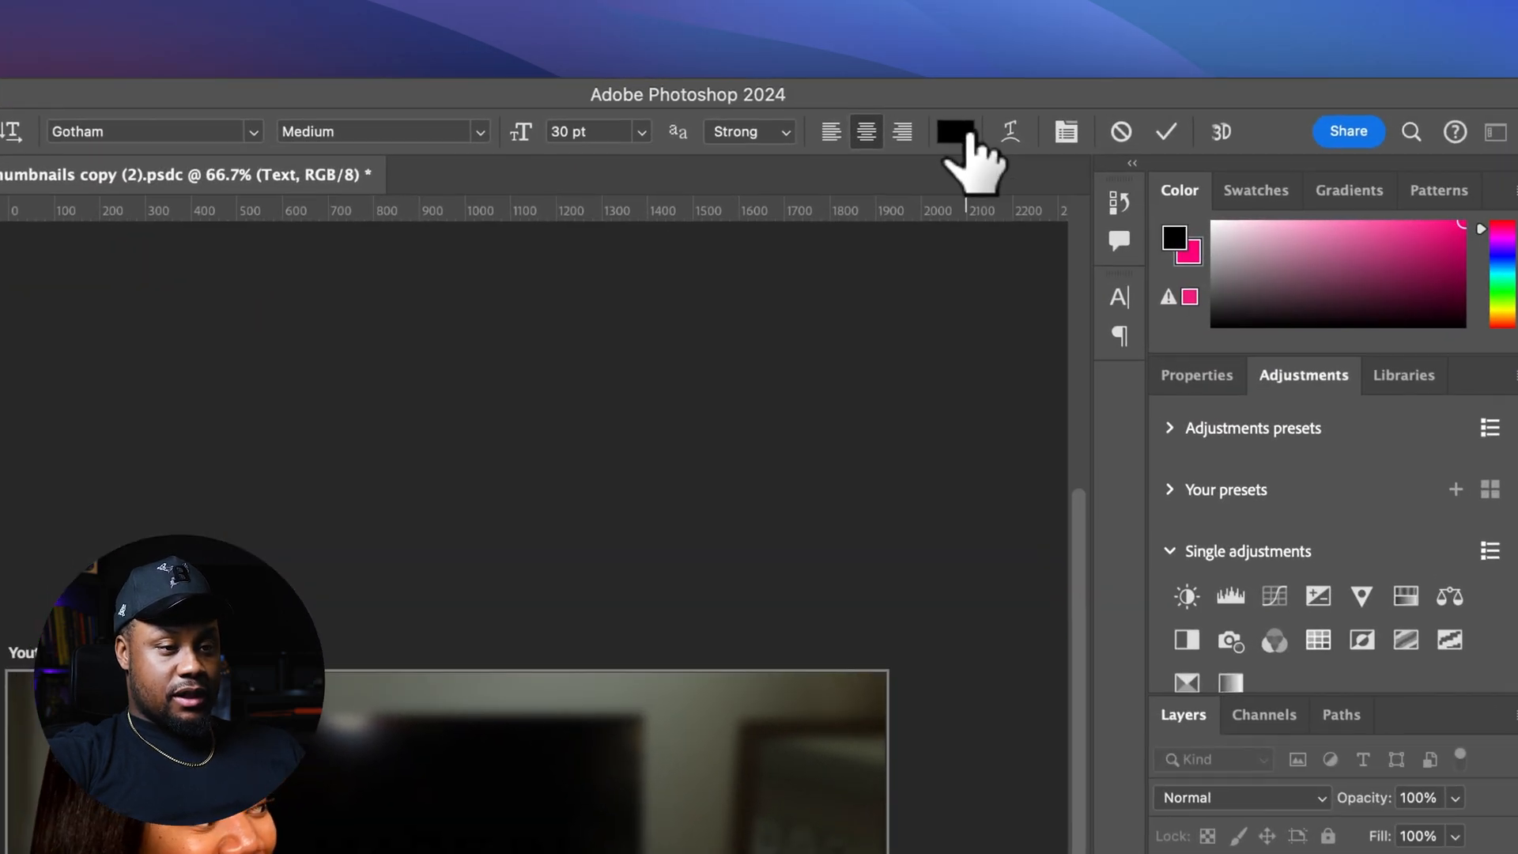
left_click(892, 104)
left_click_drag(376, 636, 322, 575)
key("Return")
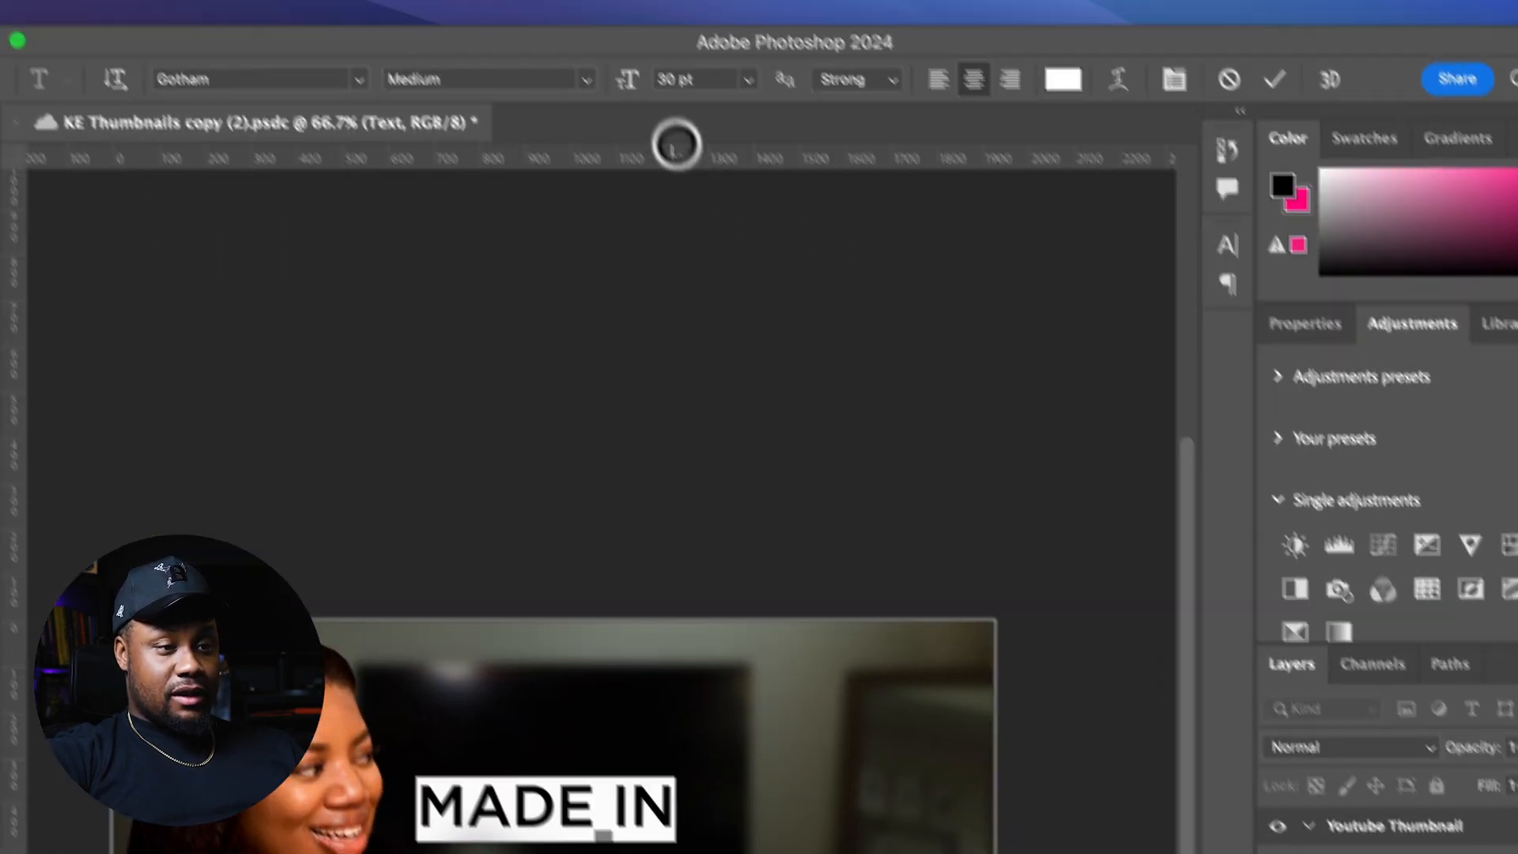
Set the text size to 35 pt and its tracking to -60
left_click_drag(628, 80, 641, 83)
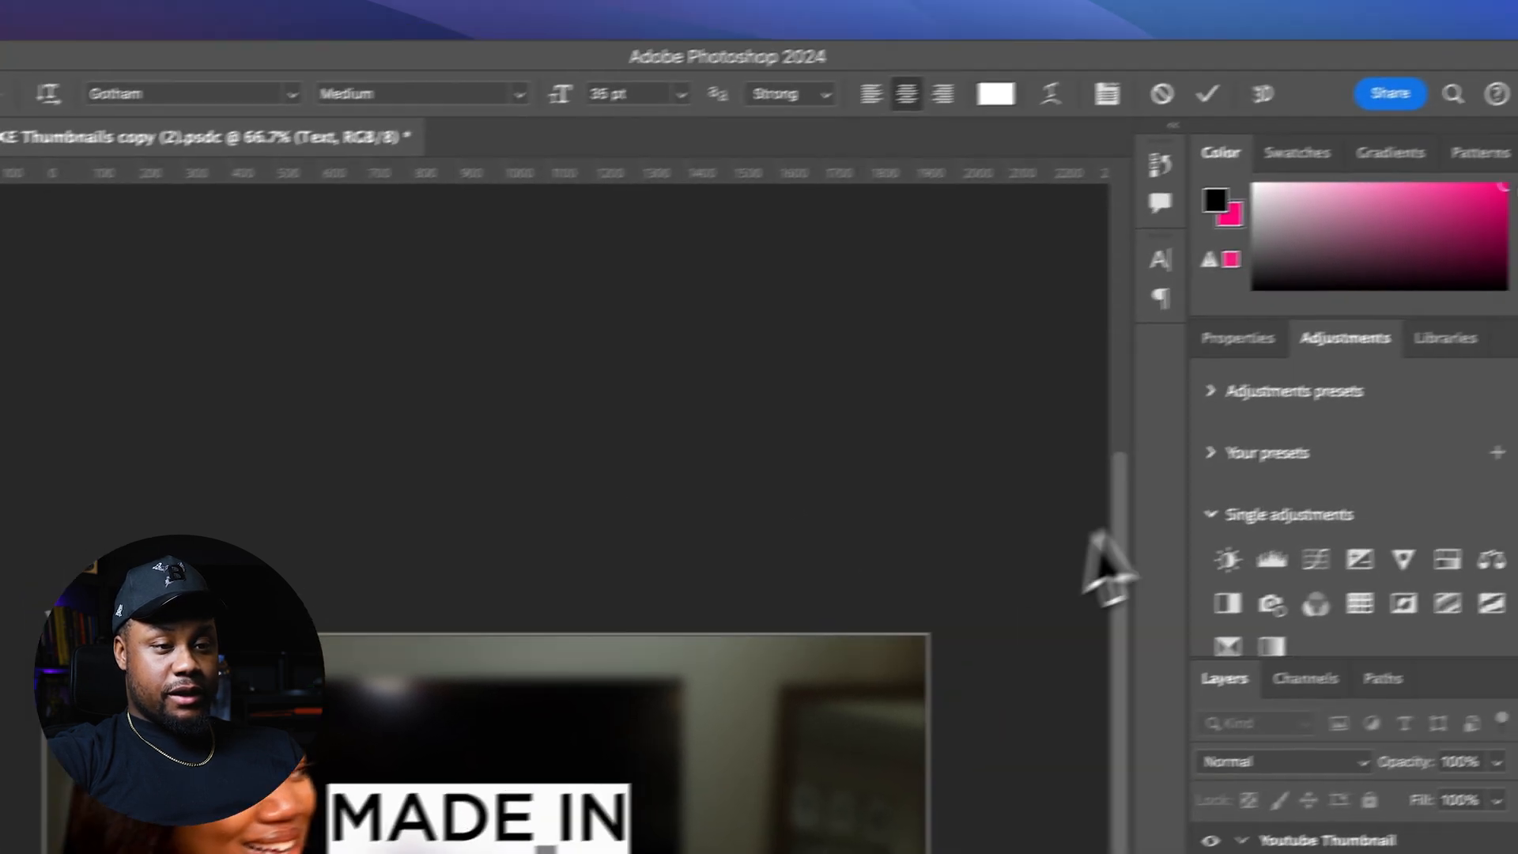
left_click(1159, 259)
left_click(1063, 362)
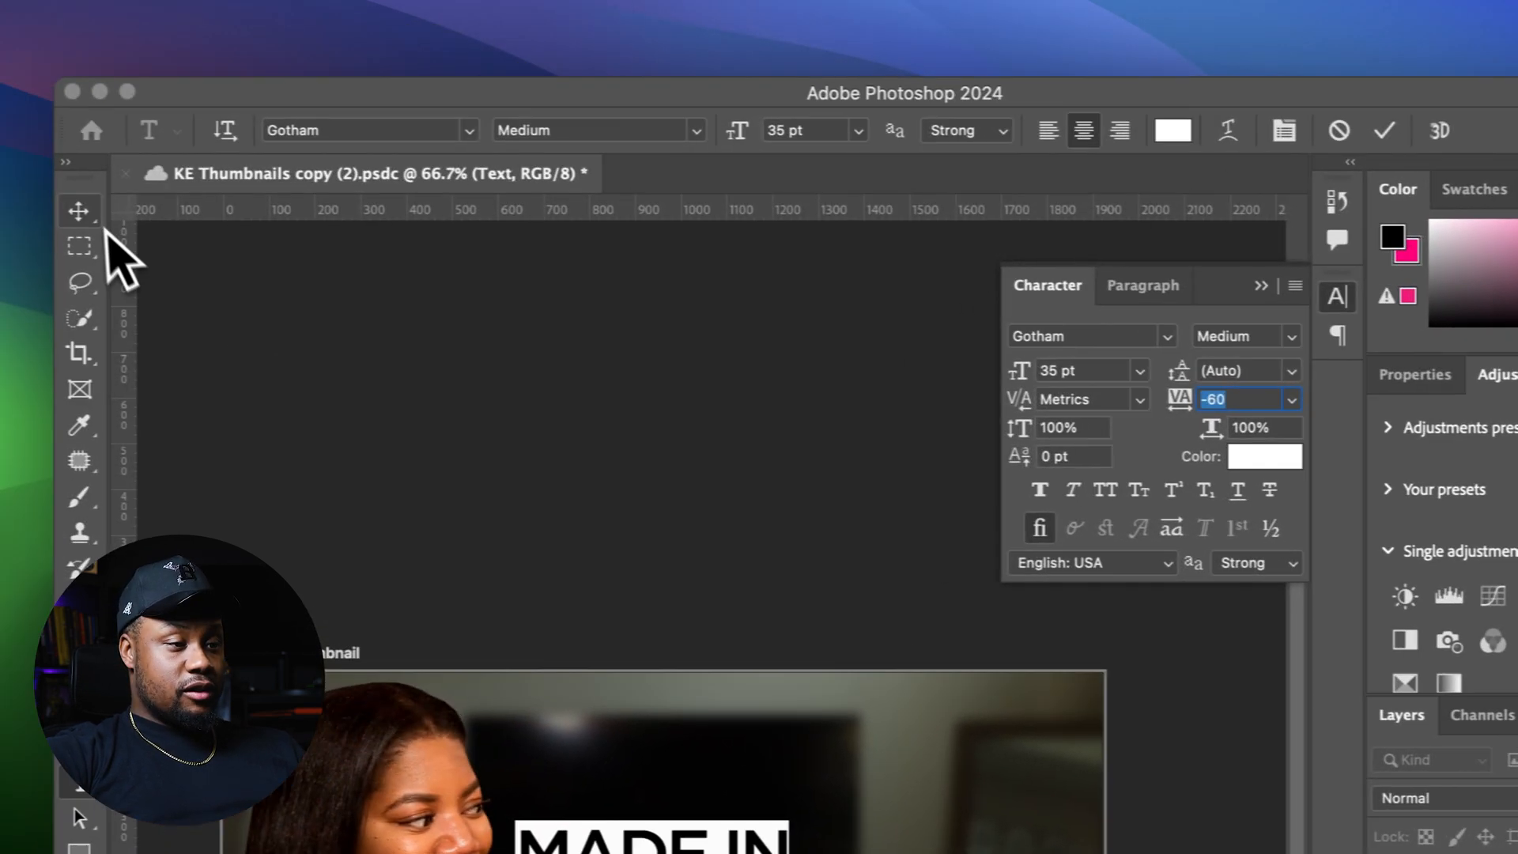
Move the MADE IN text to the centre of the thumbnail and duplicate it just below
left_click(80, 212)
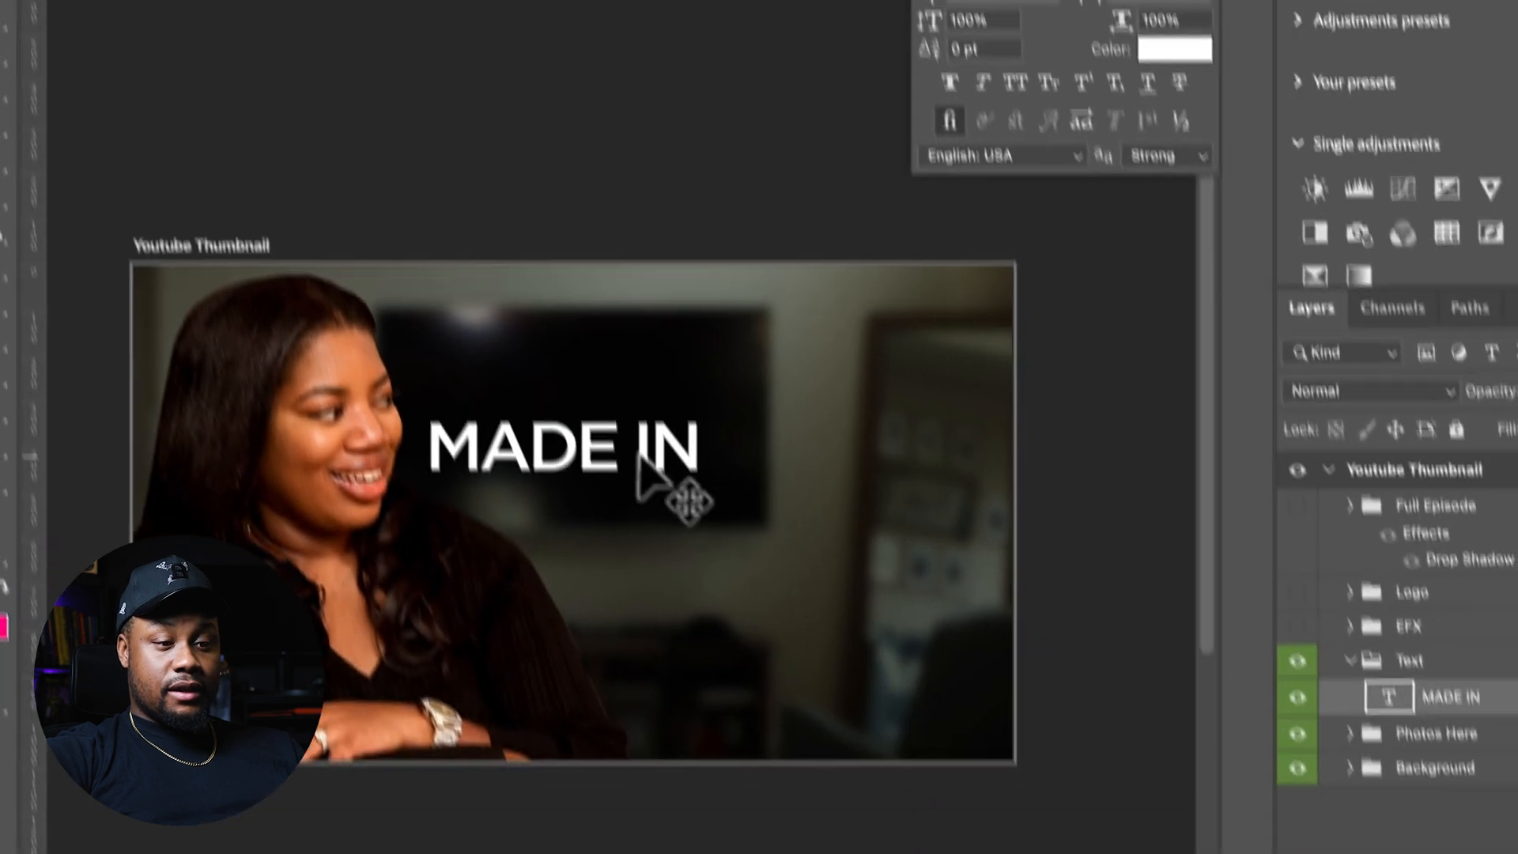
left_click_drag(638, 457, 753, 408)
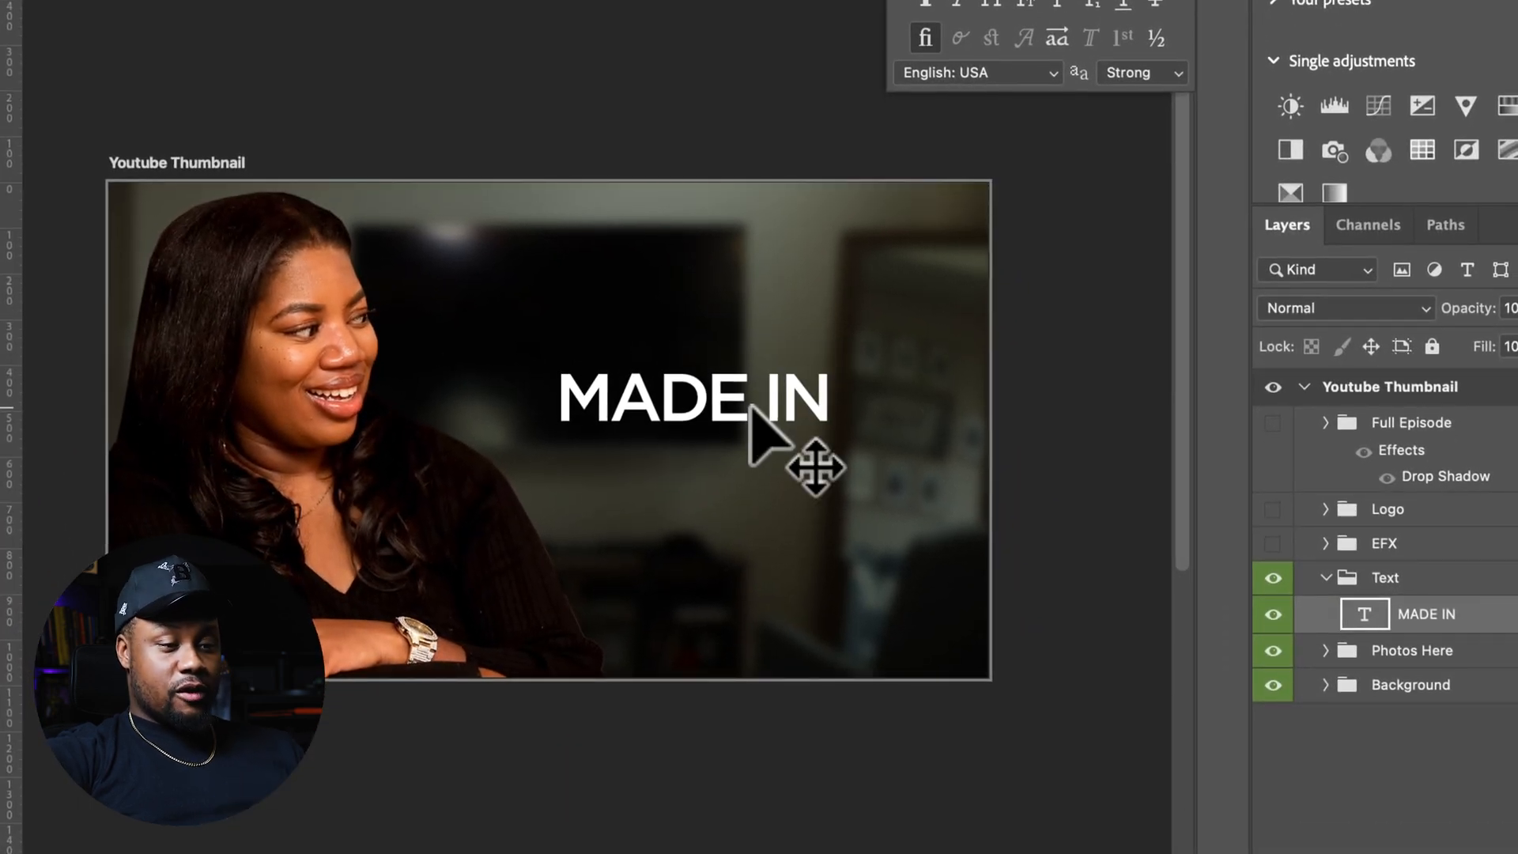
left_click_drag(752, 487, 752, 487)
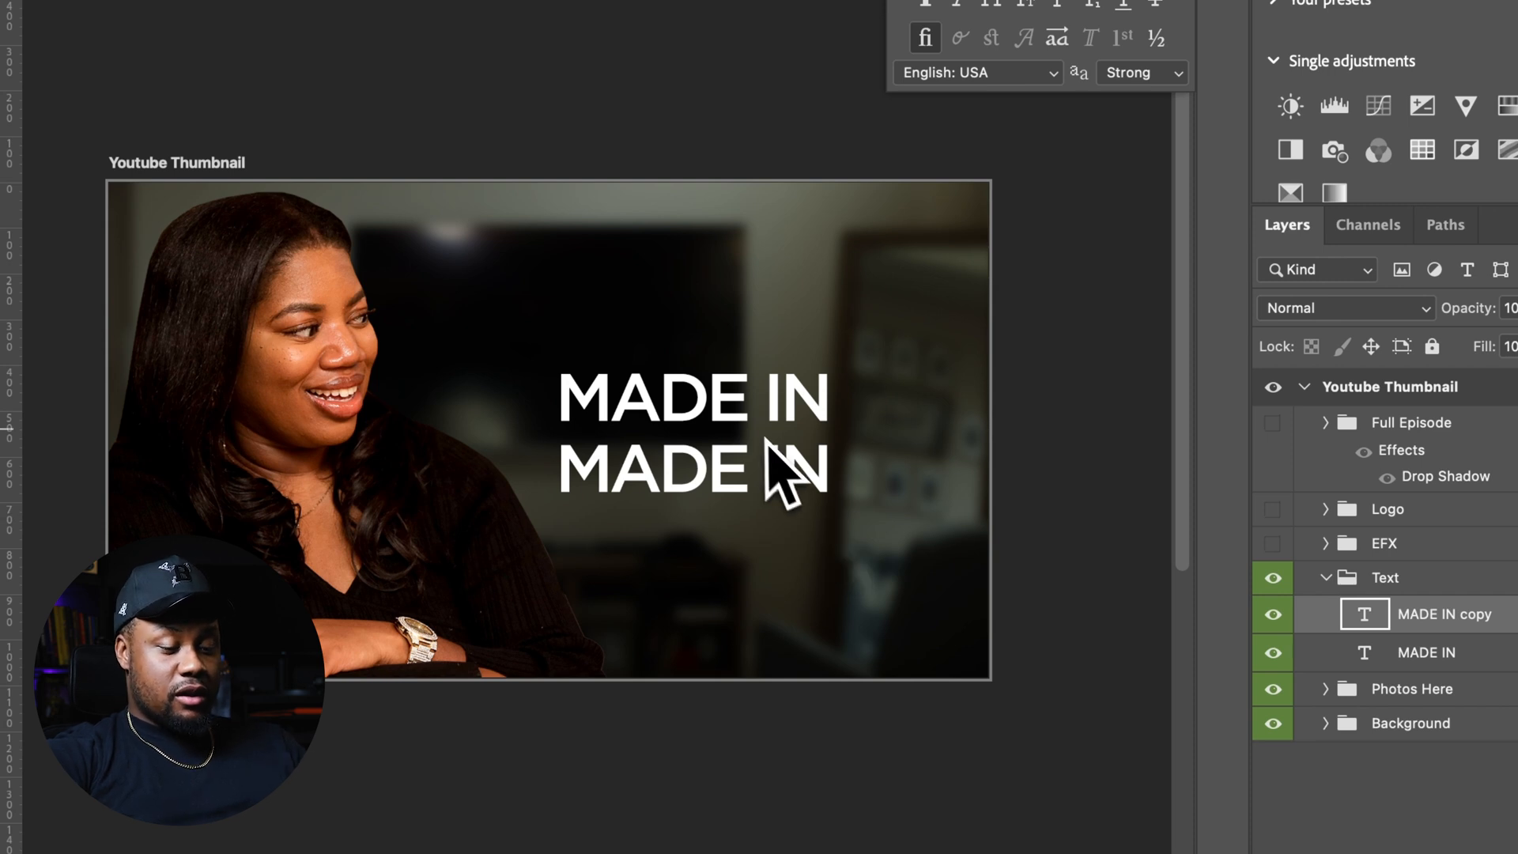
Change the duplicated text to PHOTOSHOP
double_click(720, 466)
left_click(712, 452)
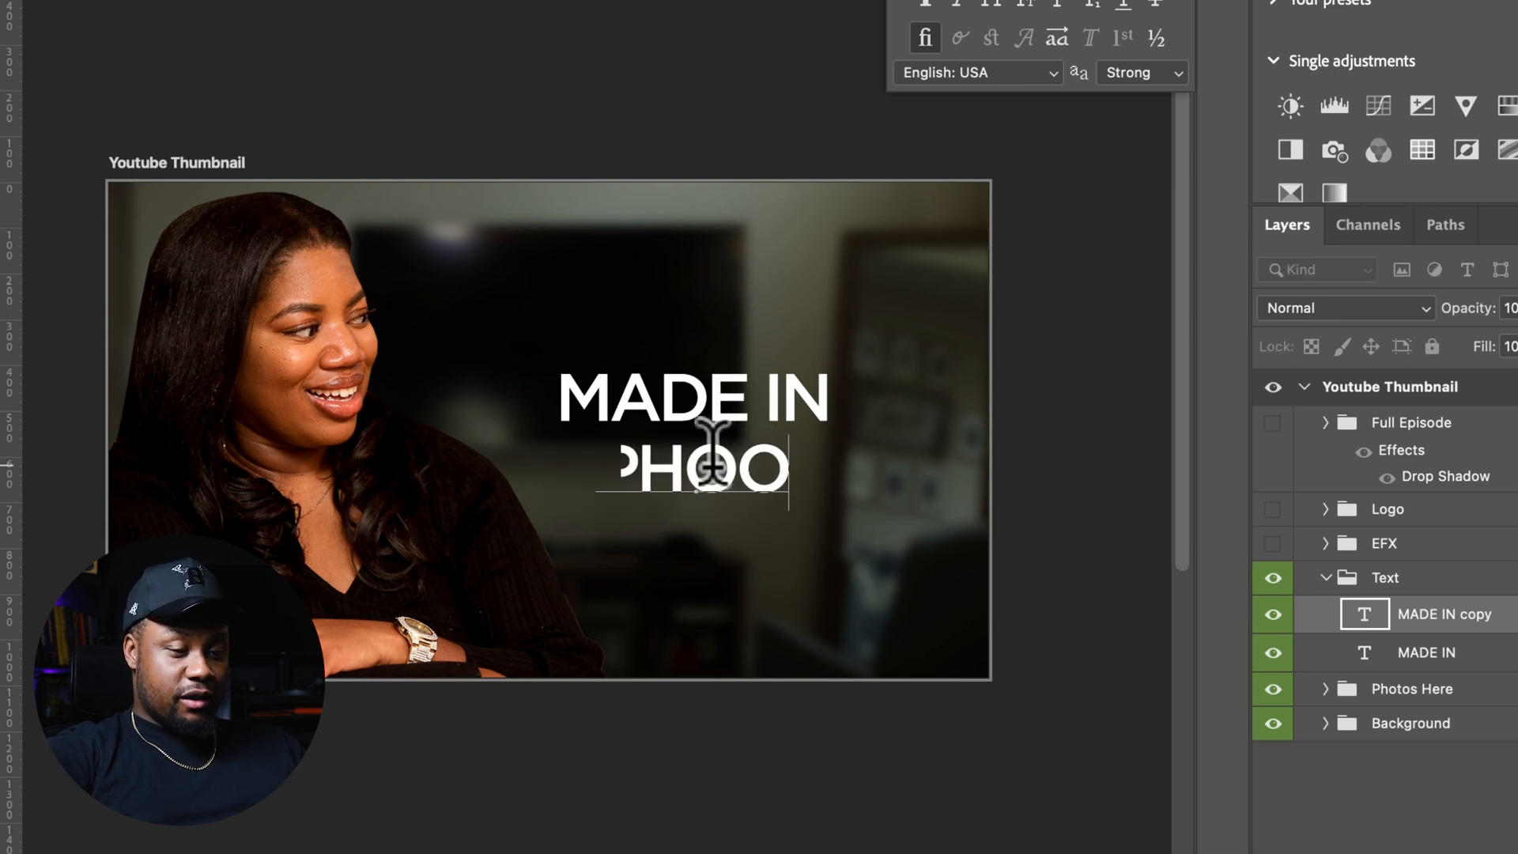
type("PHOTOPH")
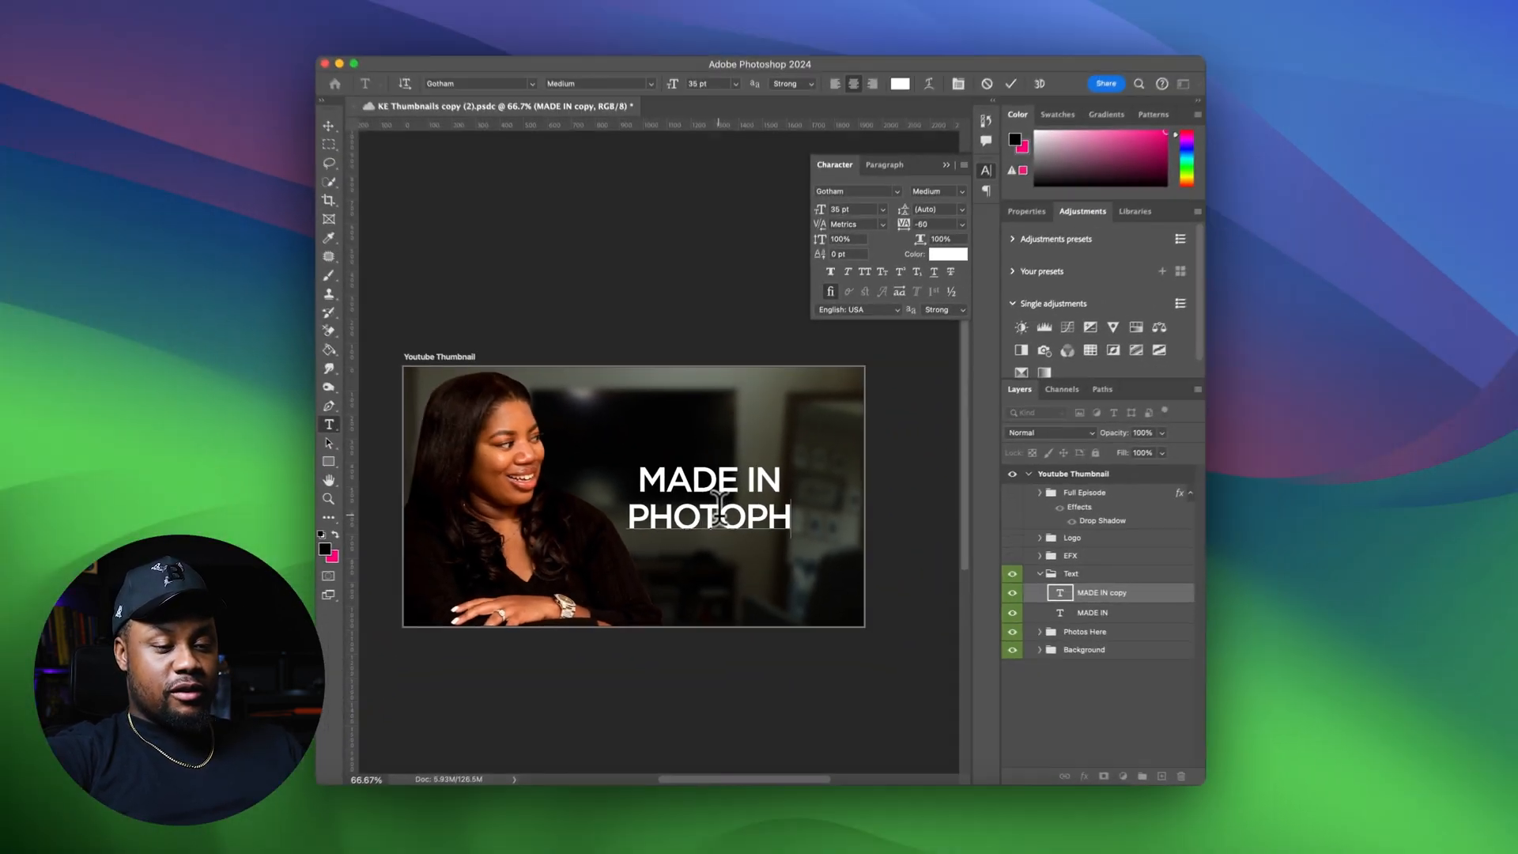
key("BackSpace")
key("BackSpace")
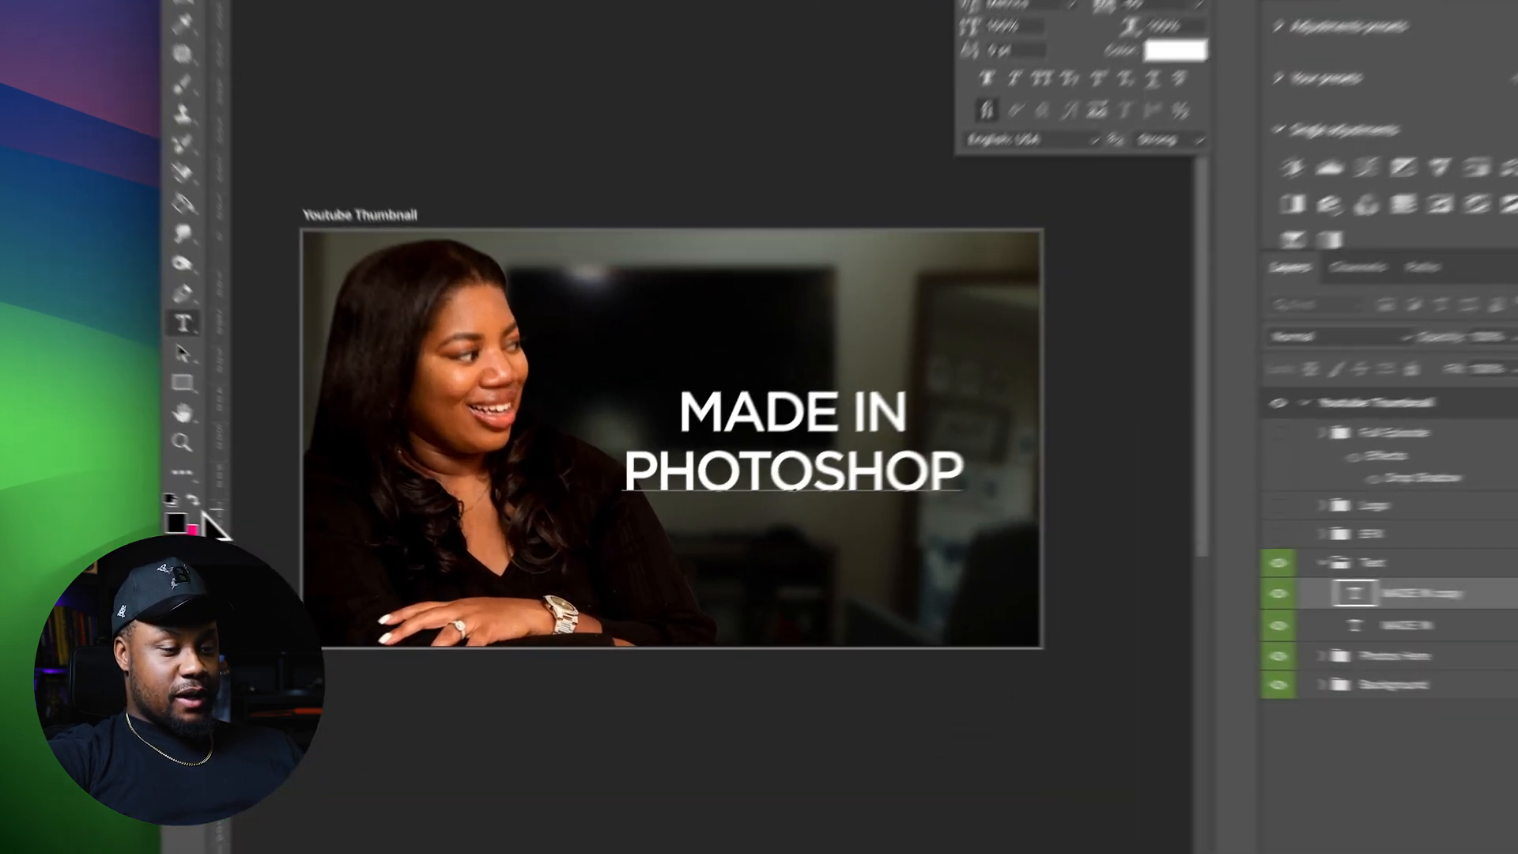
Draw a pink rectangle about 1111 x 196 px over the PHOTOSHOP text
left_click(351, 536)
left_click(346, 467)
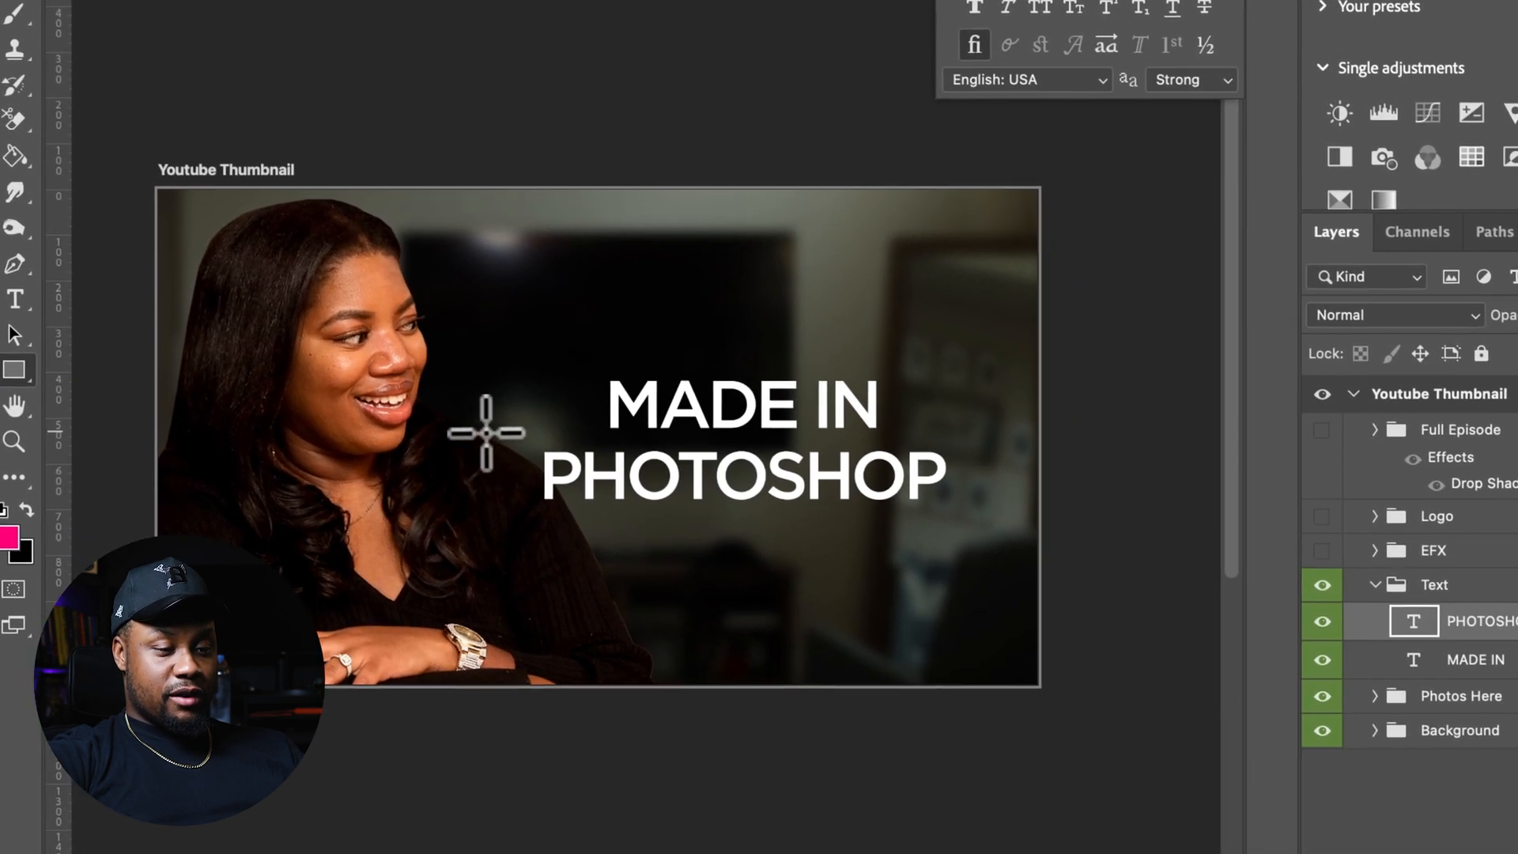
left_click_drag(710, 441, 992, 522)
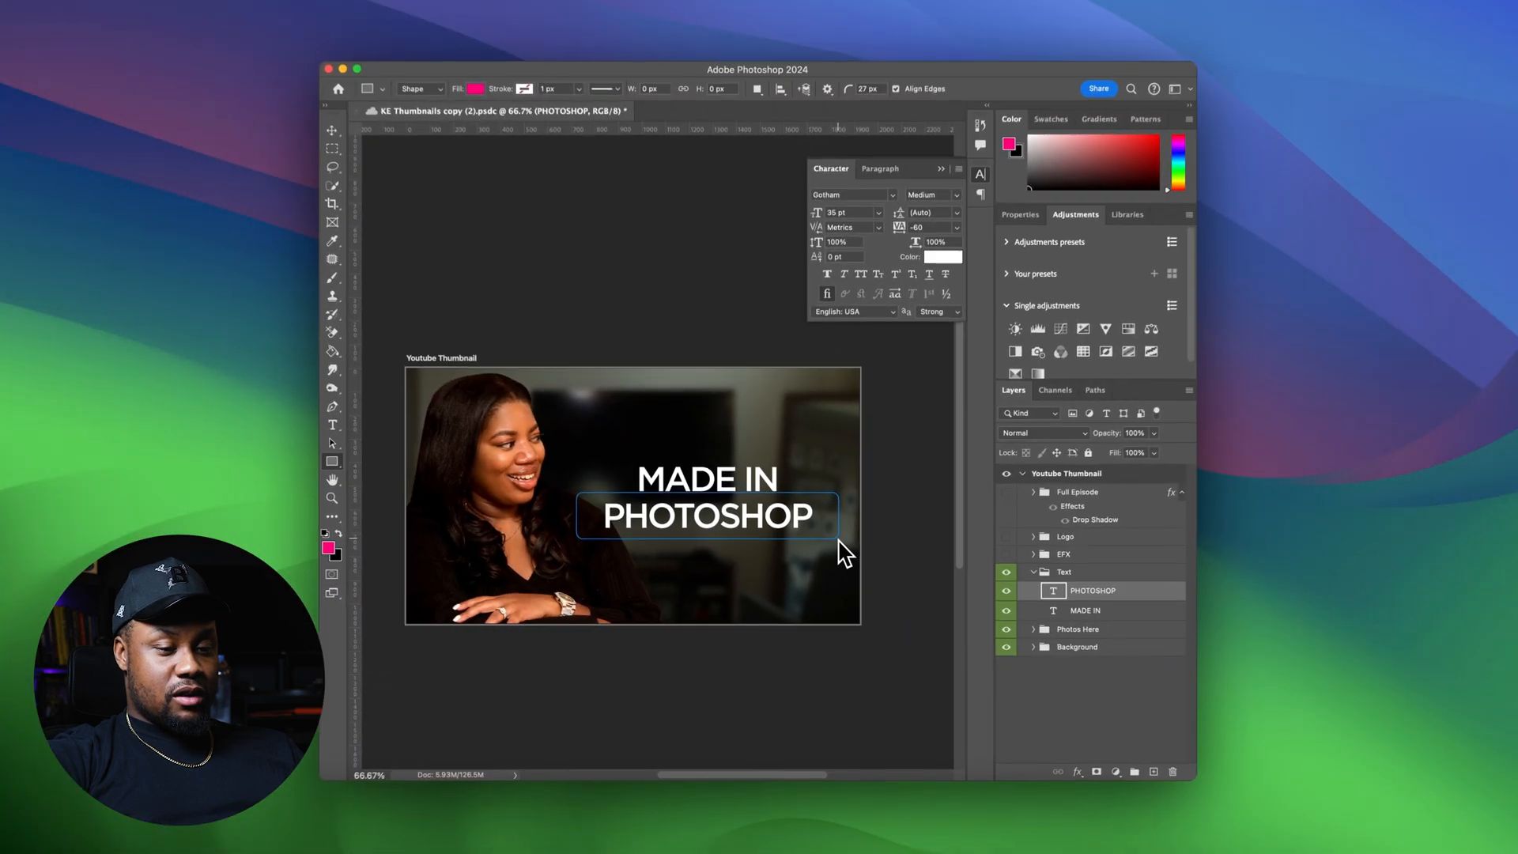
left_click_drag(837, 543, 837, 543)
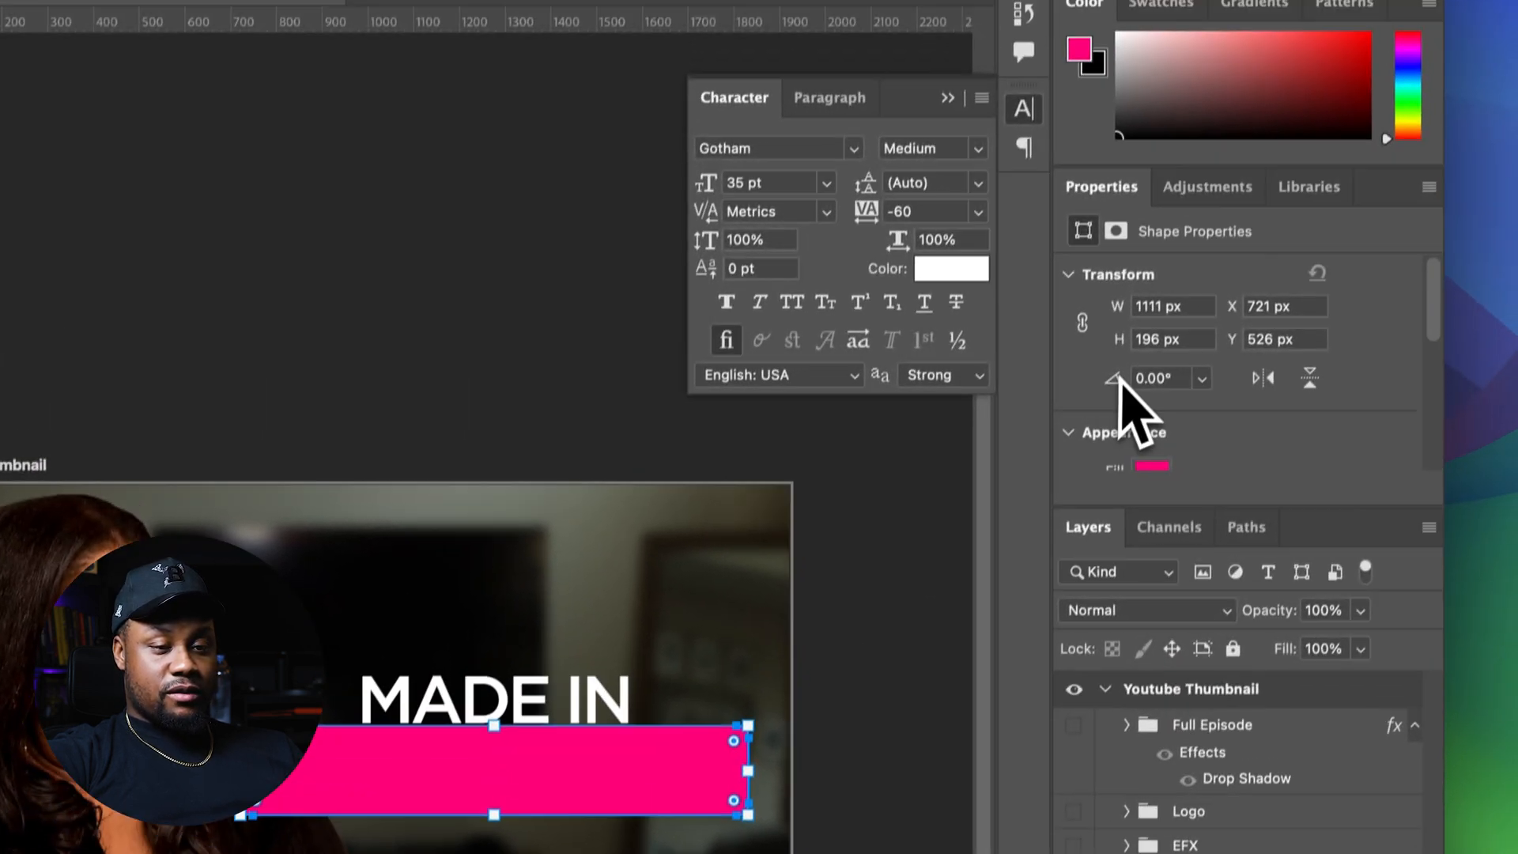
scroll(1130, 407, "down", 5)
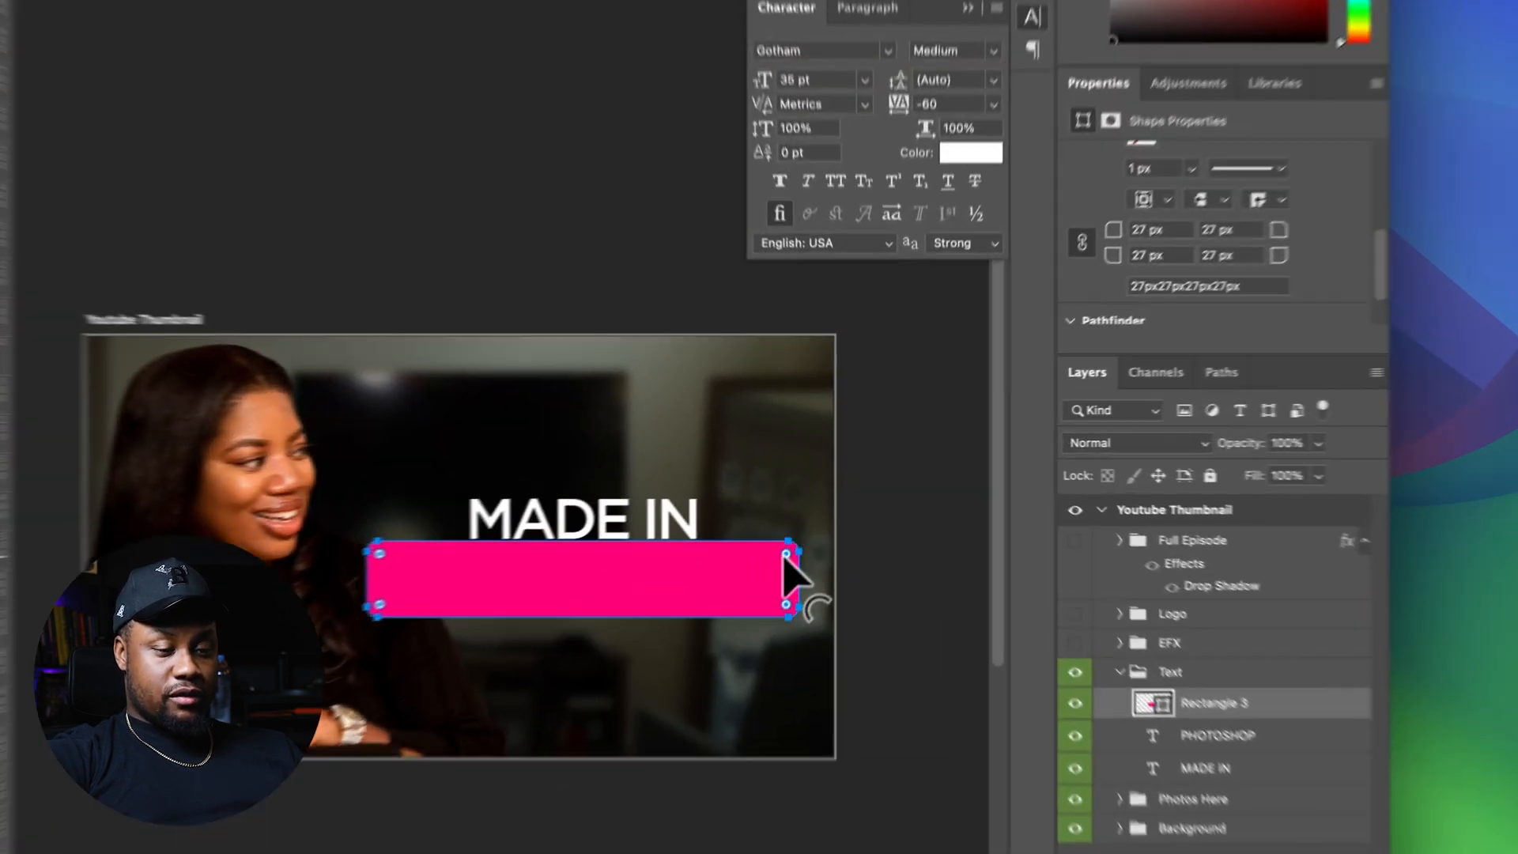
Square off the rectangle's corners and place it beneath the PHOTOSHOP text layer
left_click_drag(828, 506, 846, 486)
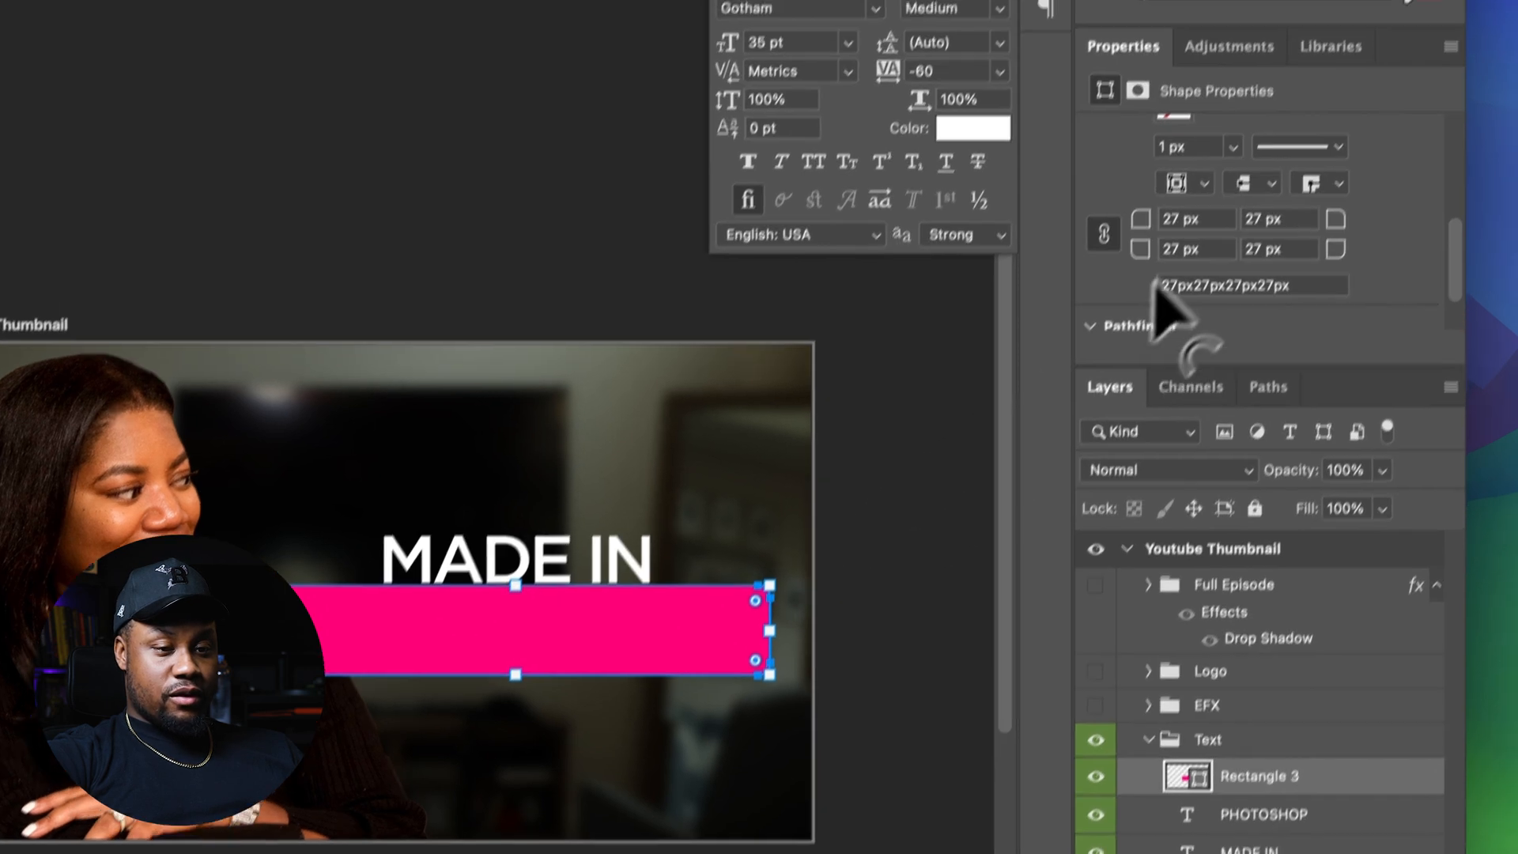
left_click(1228, 194)
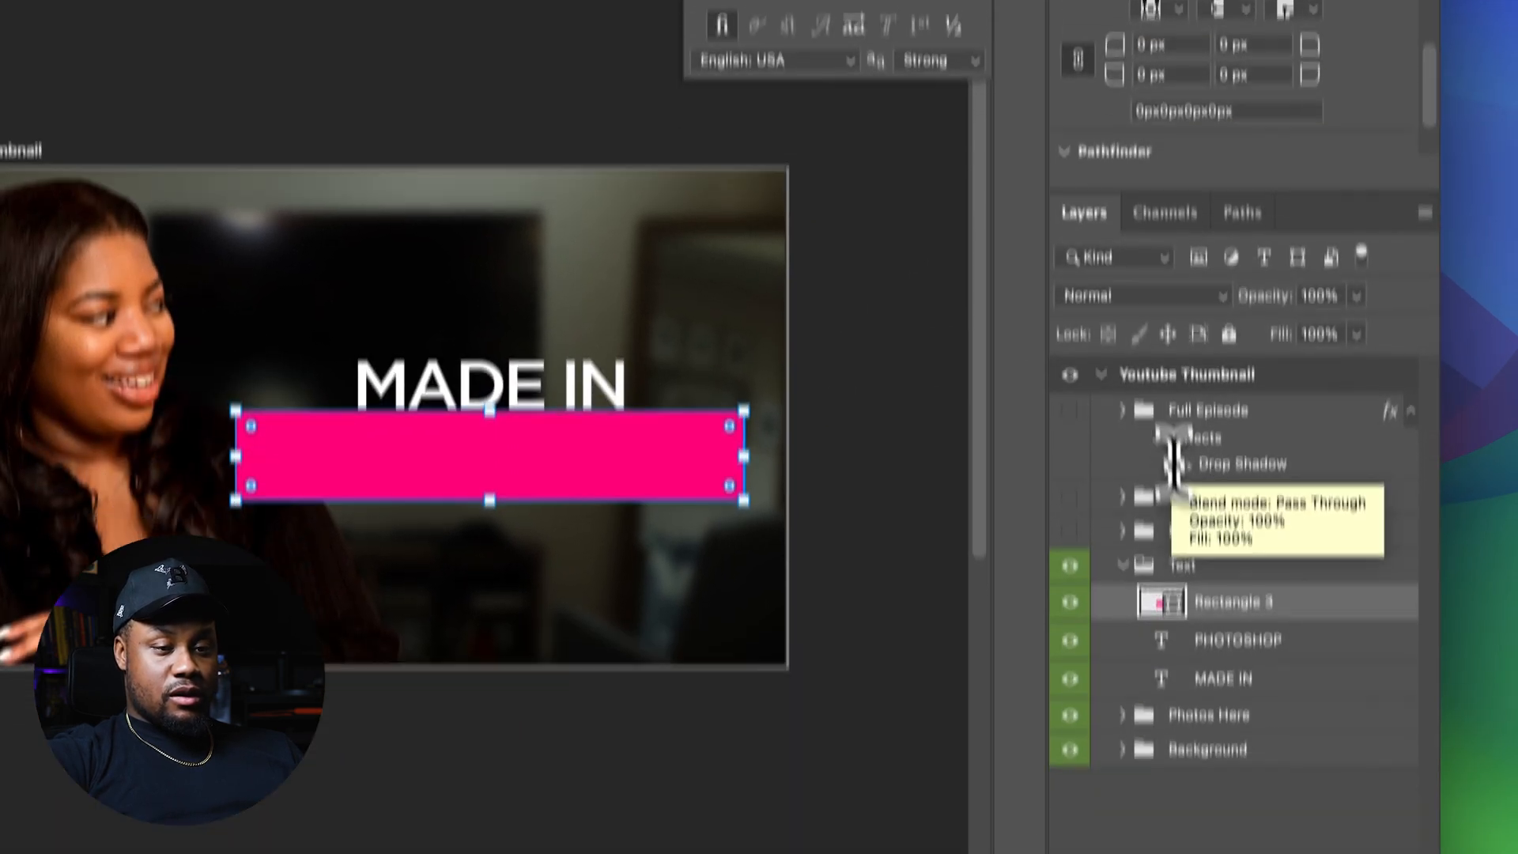
left_click(1206, 600)
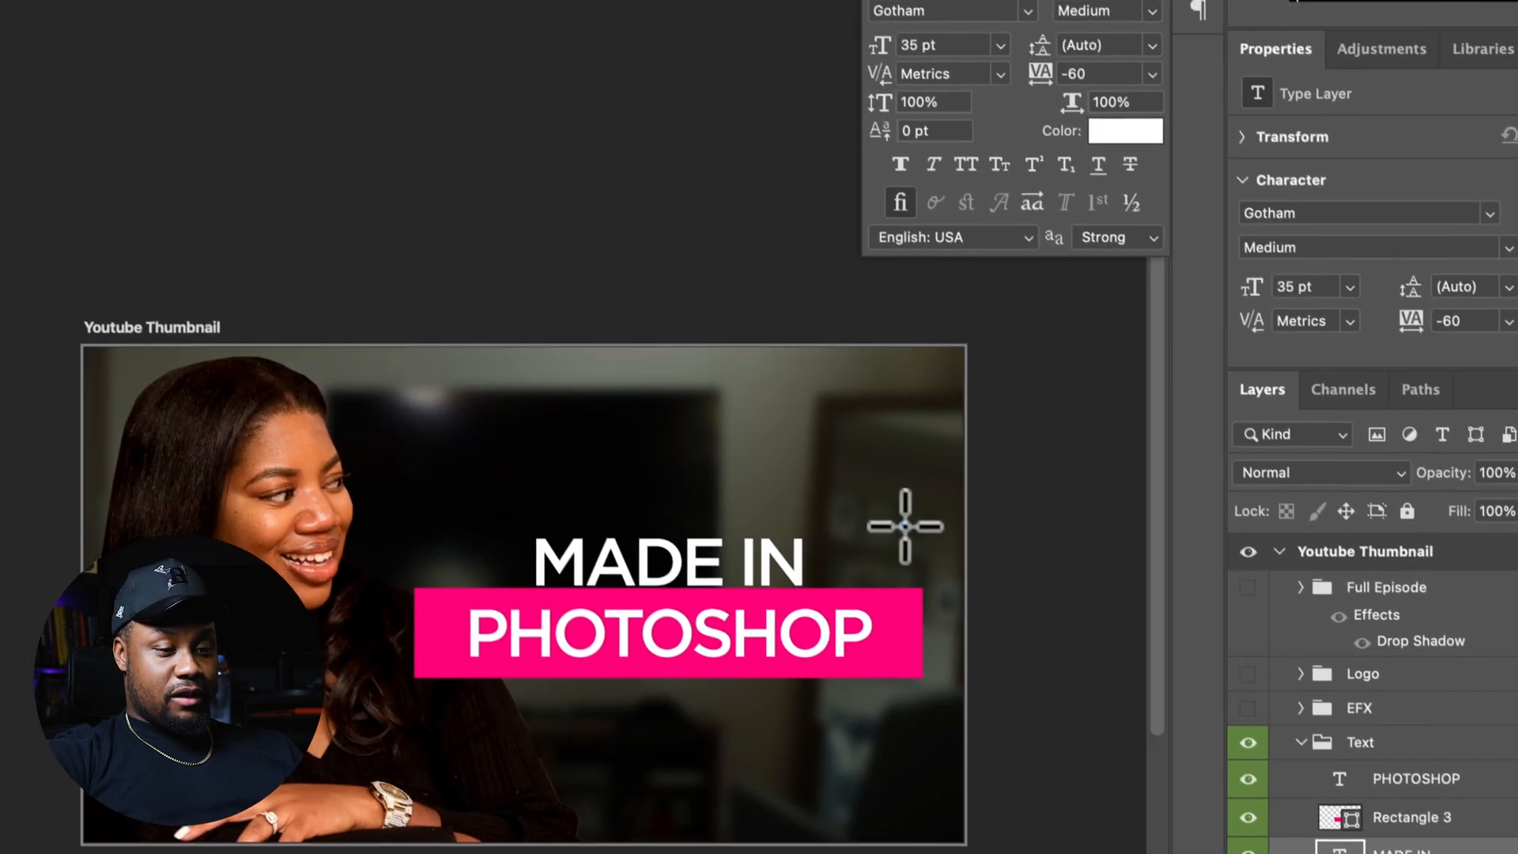
left_click_drag(978, 666, 984, 673)
key("super+z")
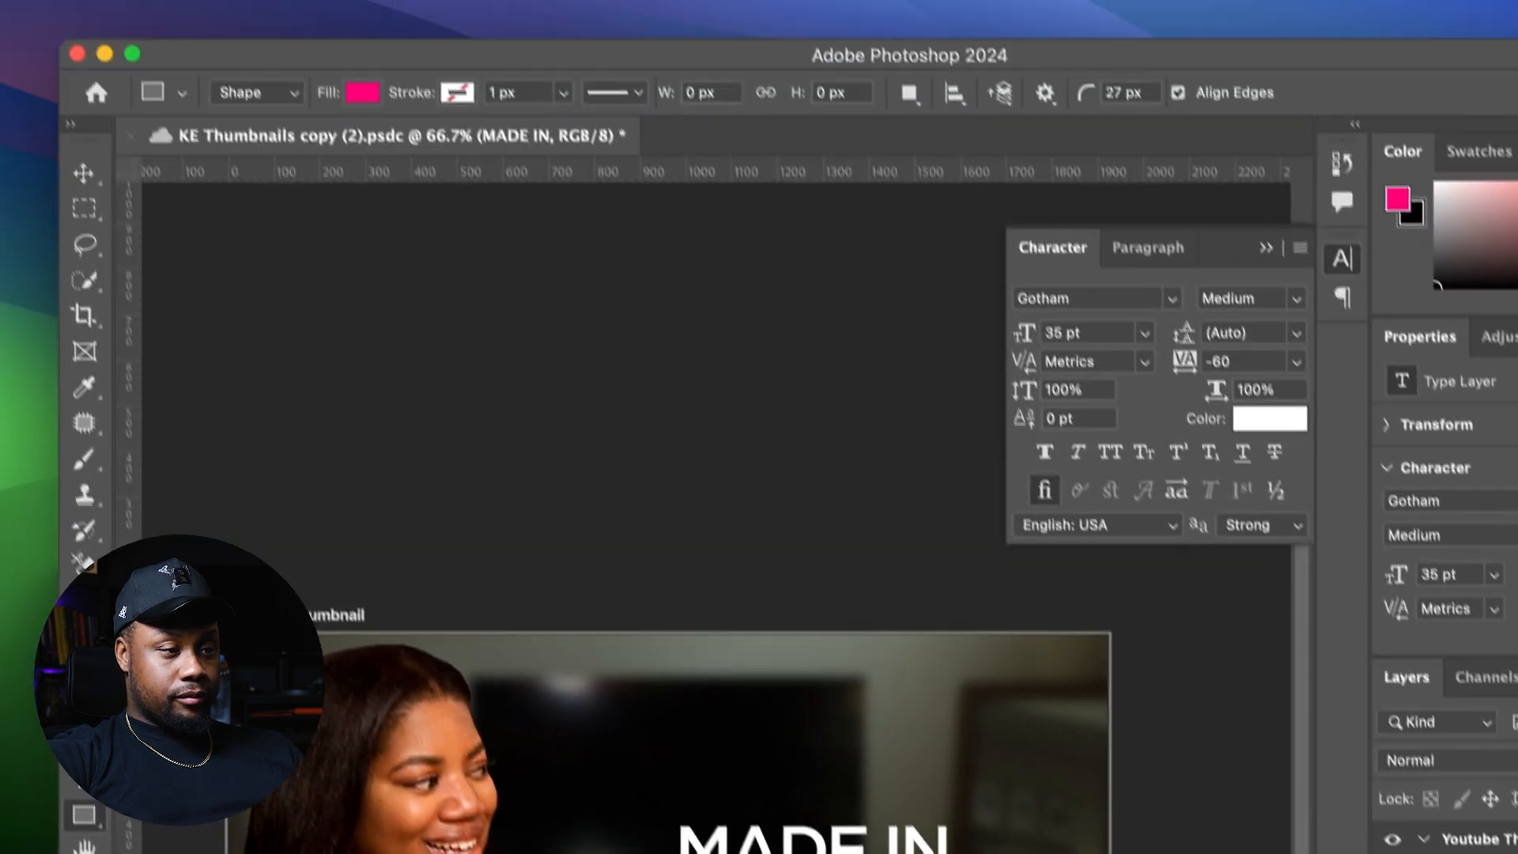
Reposition the MADE IN text just above the pink bar
left_click(83, 173)
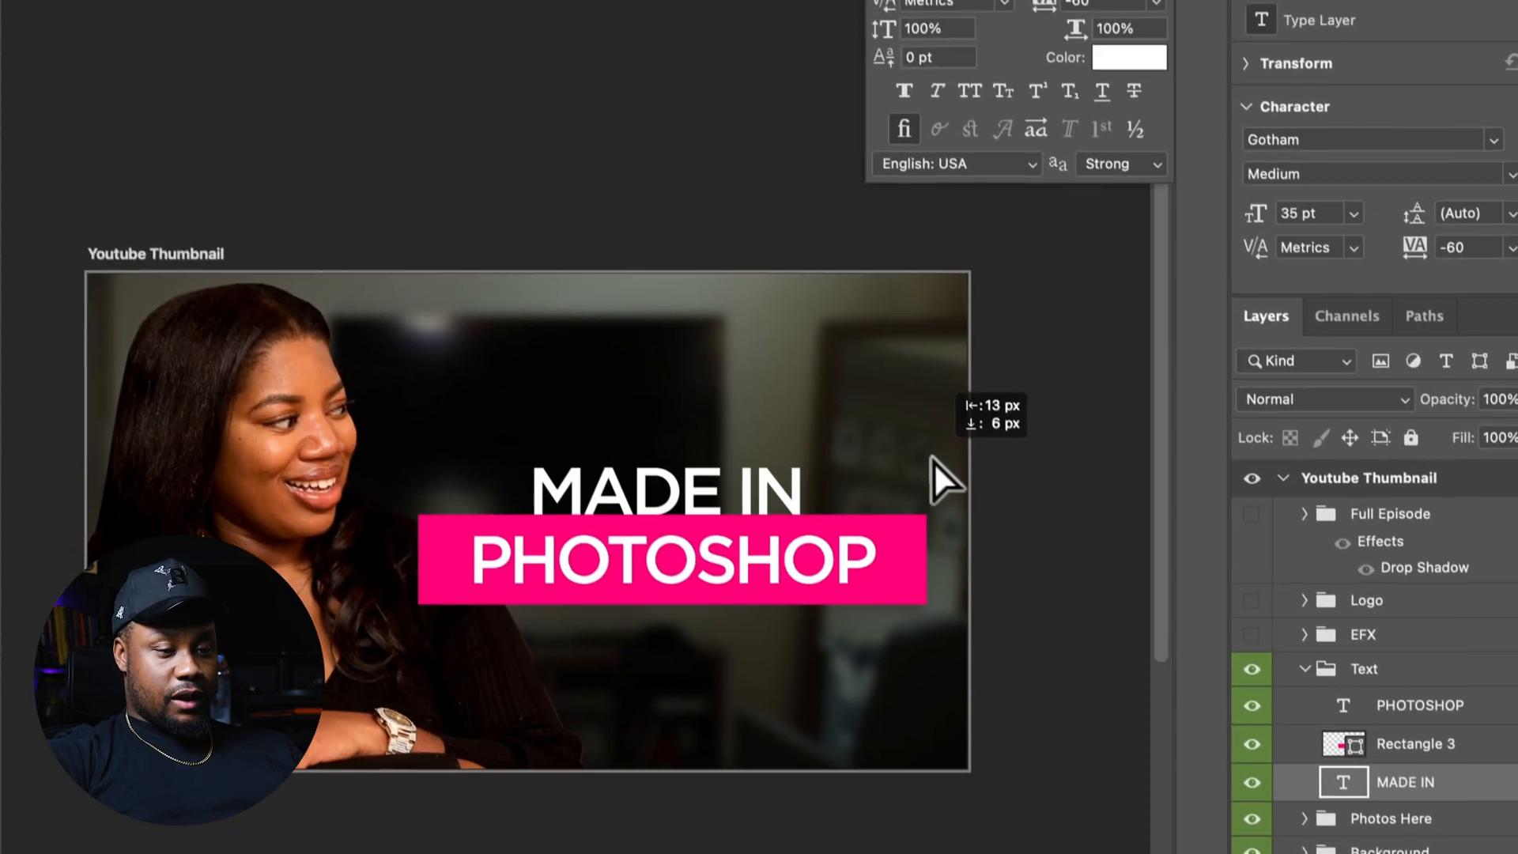
left_click_drag(923, 434, 922, 435)
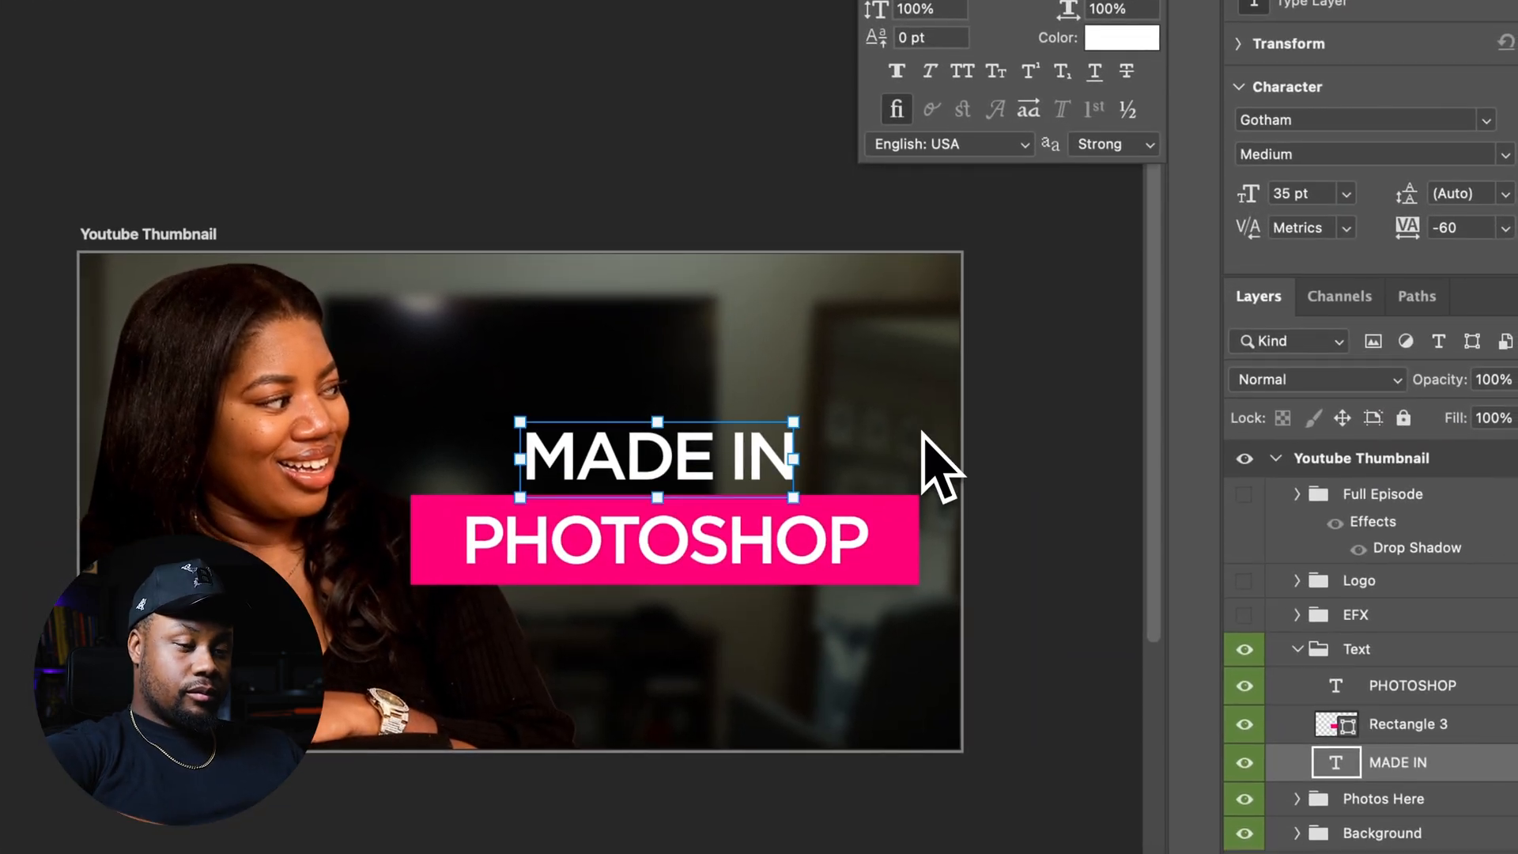
left_click_drag(520, 422, 481, 405)
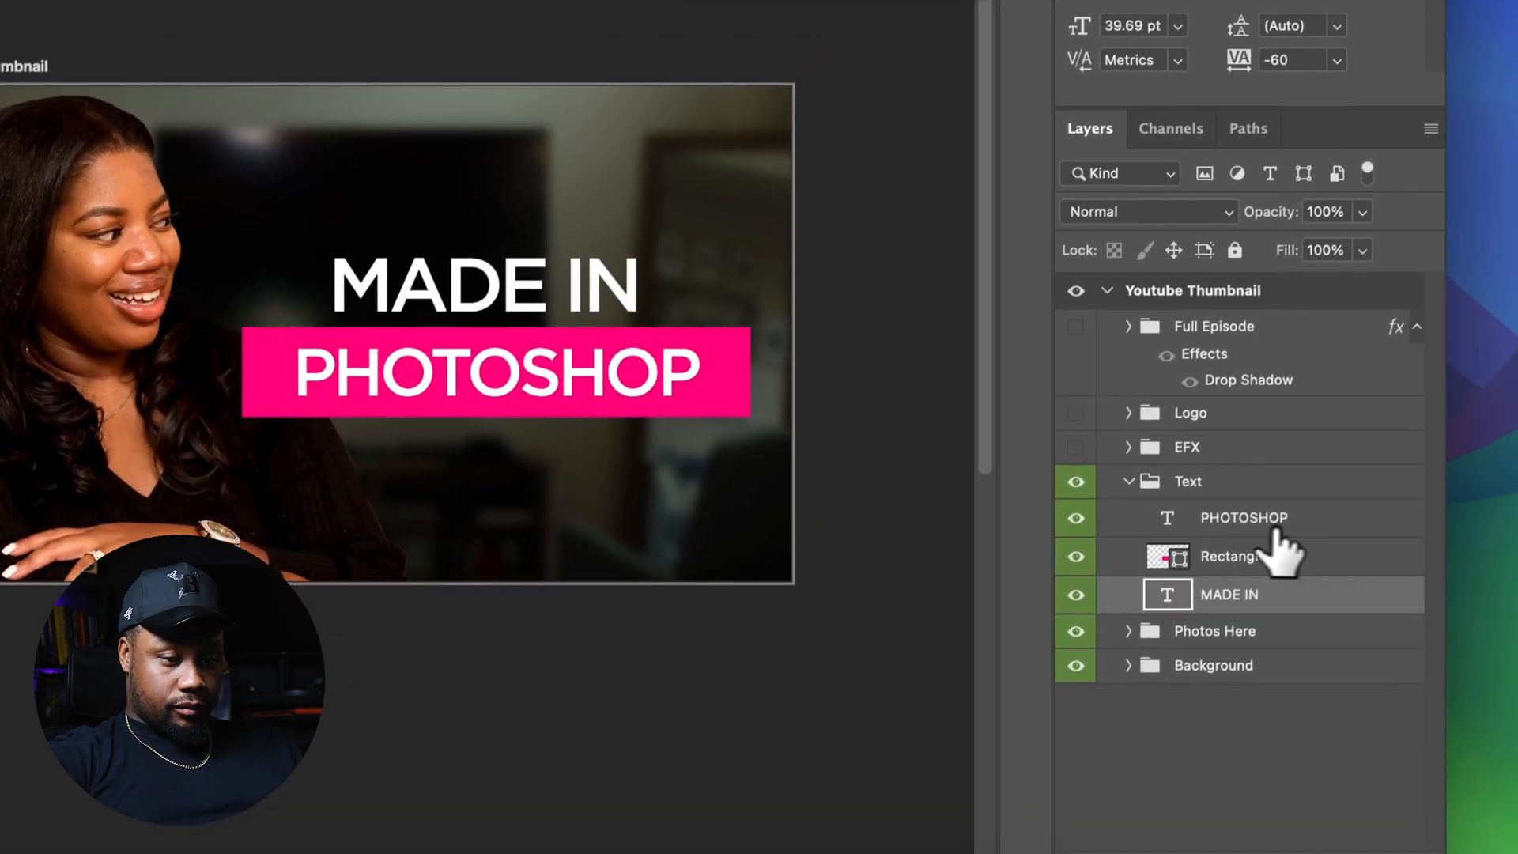
Set the PHOTOSHOP text to 40 pt and make both text lines Gotham Bold
double_click(1359, 628)
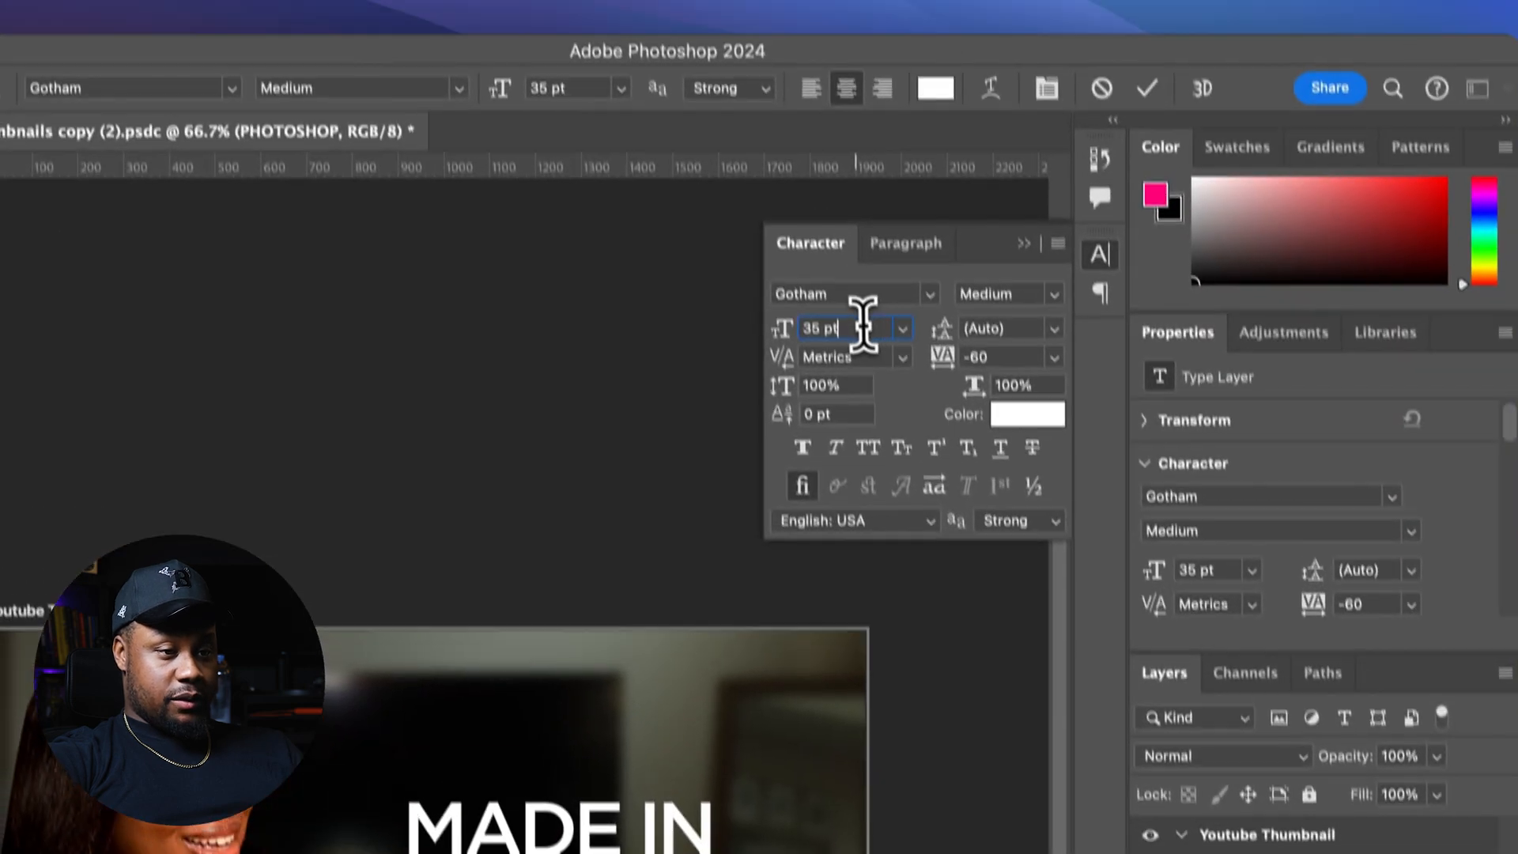
double_click(866, 320)
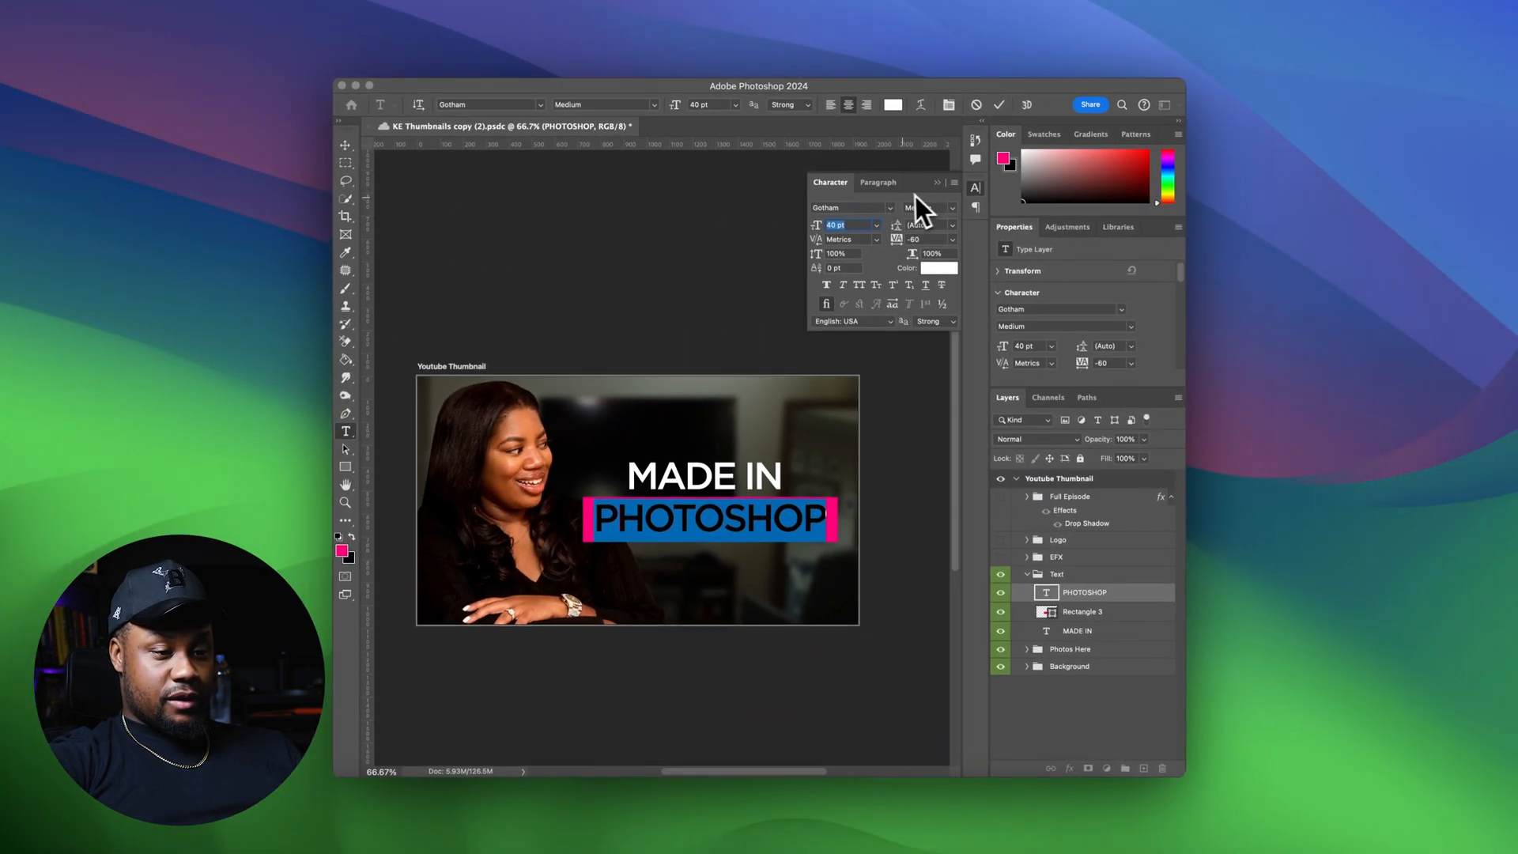
left_click(945, 205)
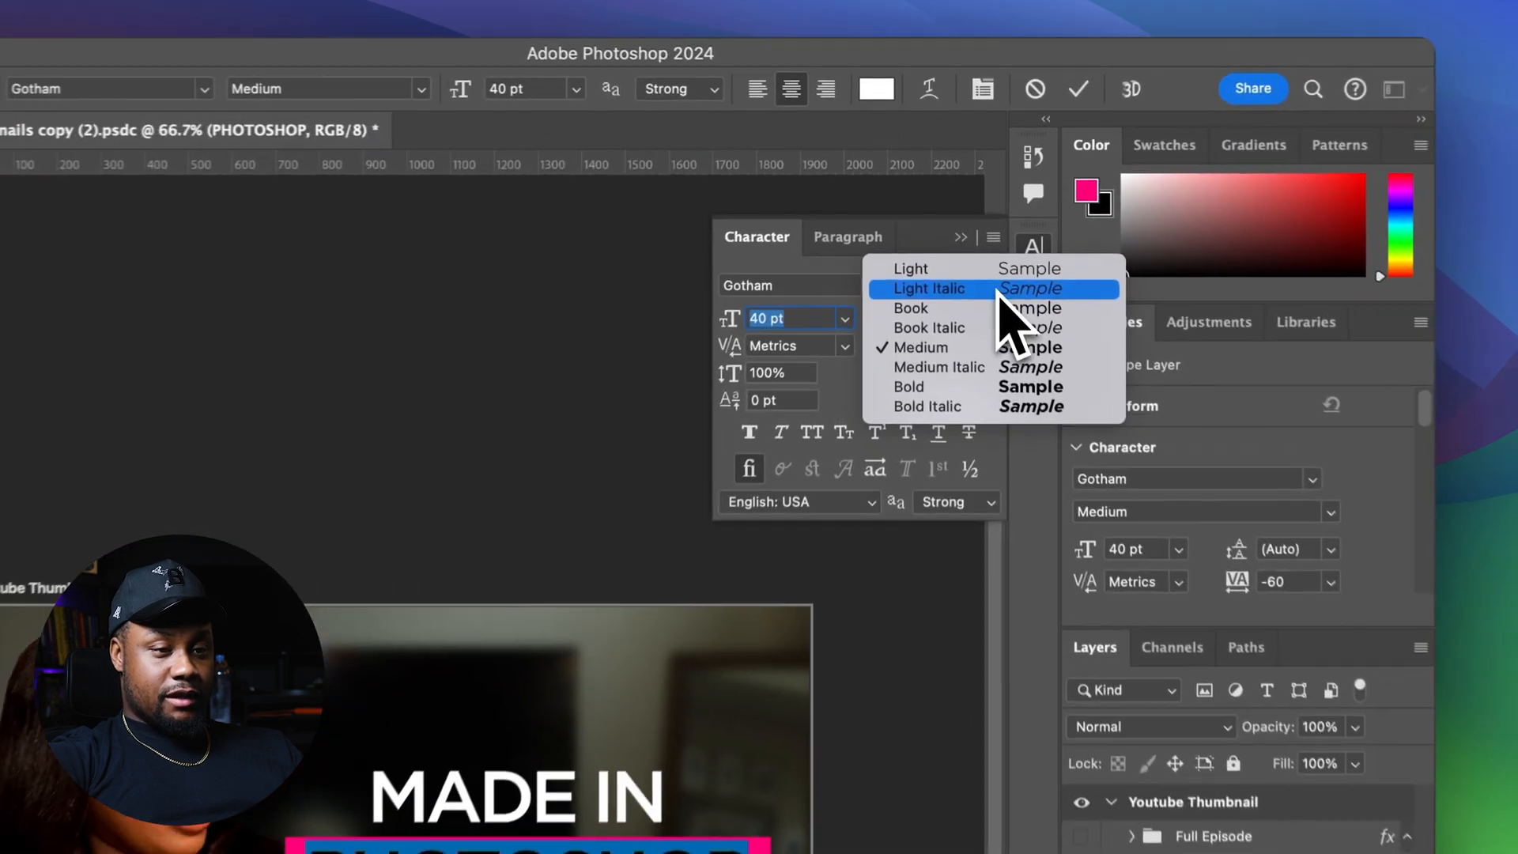
left_click(964, 388)
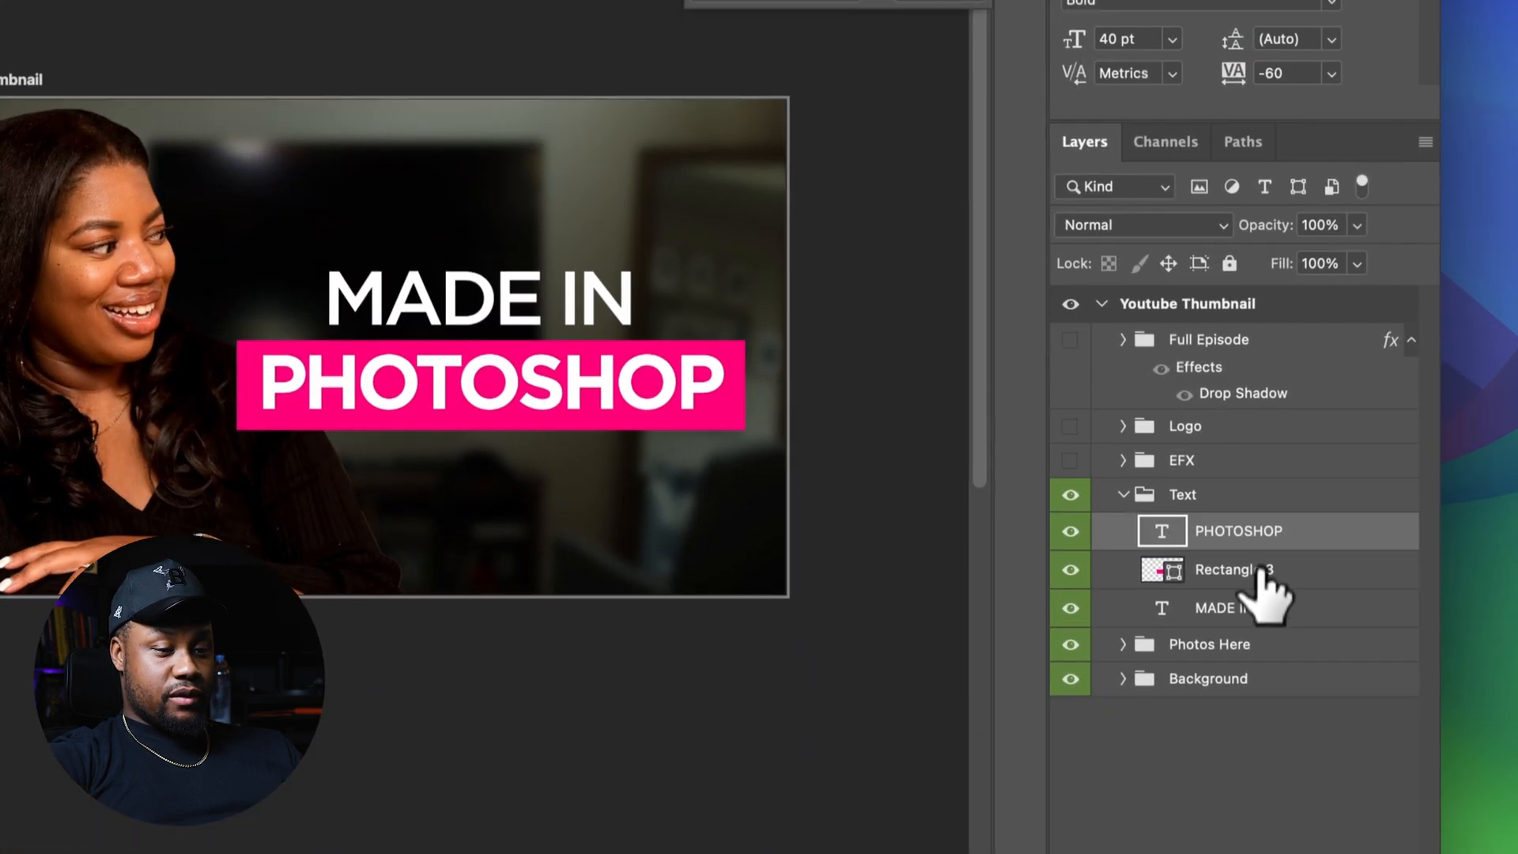
left_click(1257, 587)
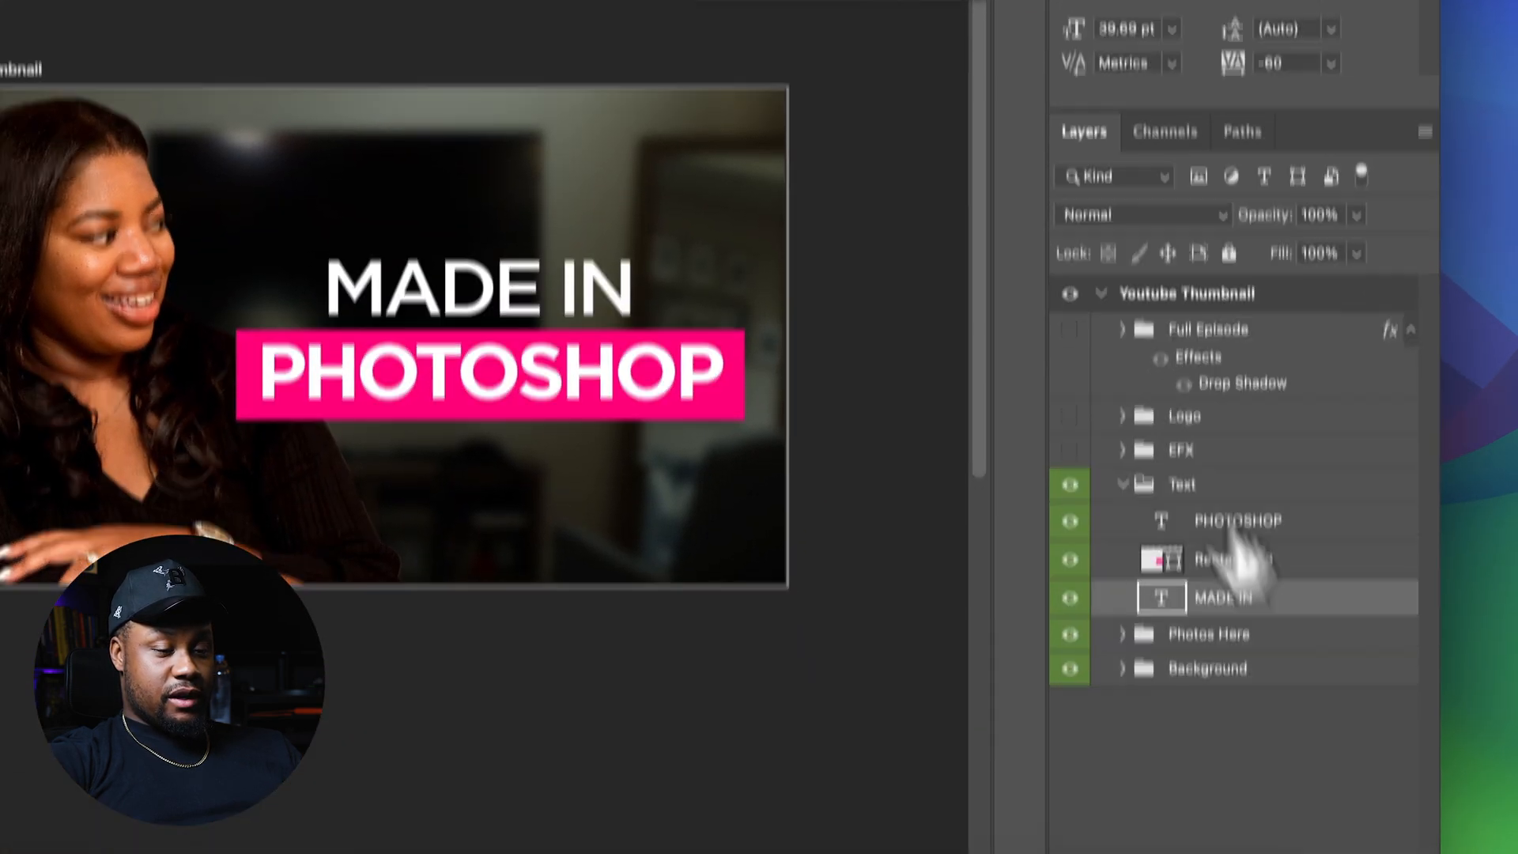
left_click(986, 170)
left_click(952, 277)
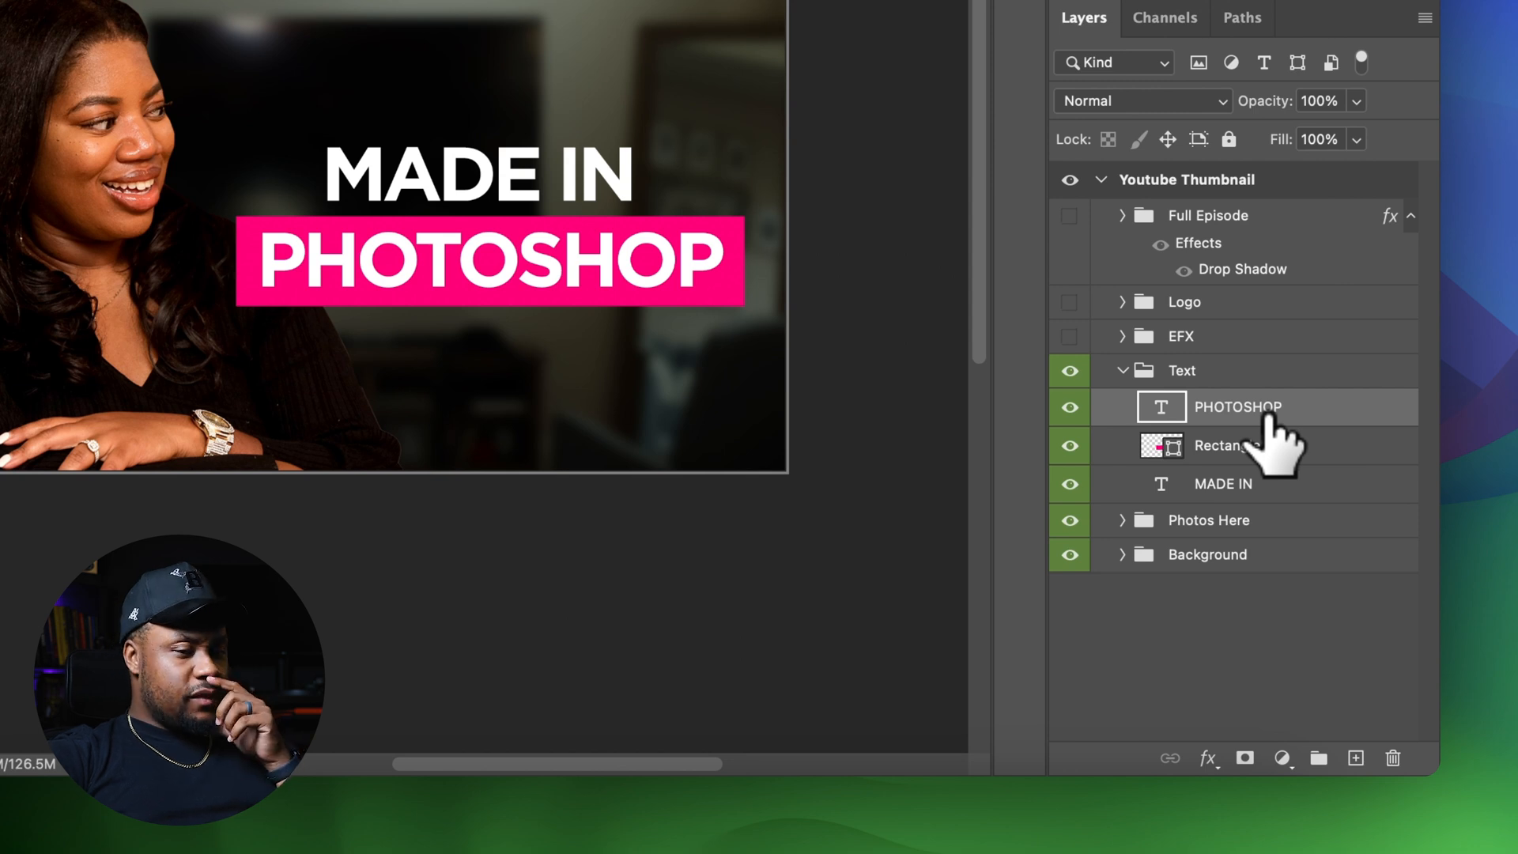
Add a drop shadow layer style to the MADE IN text
left_click(1314, 491)
double_click(1310, 490)
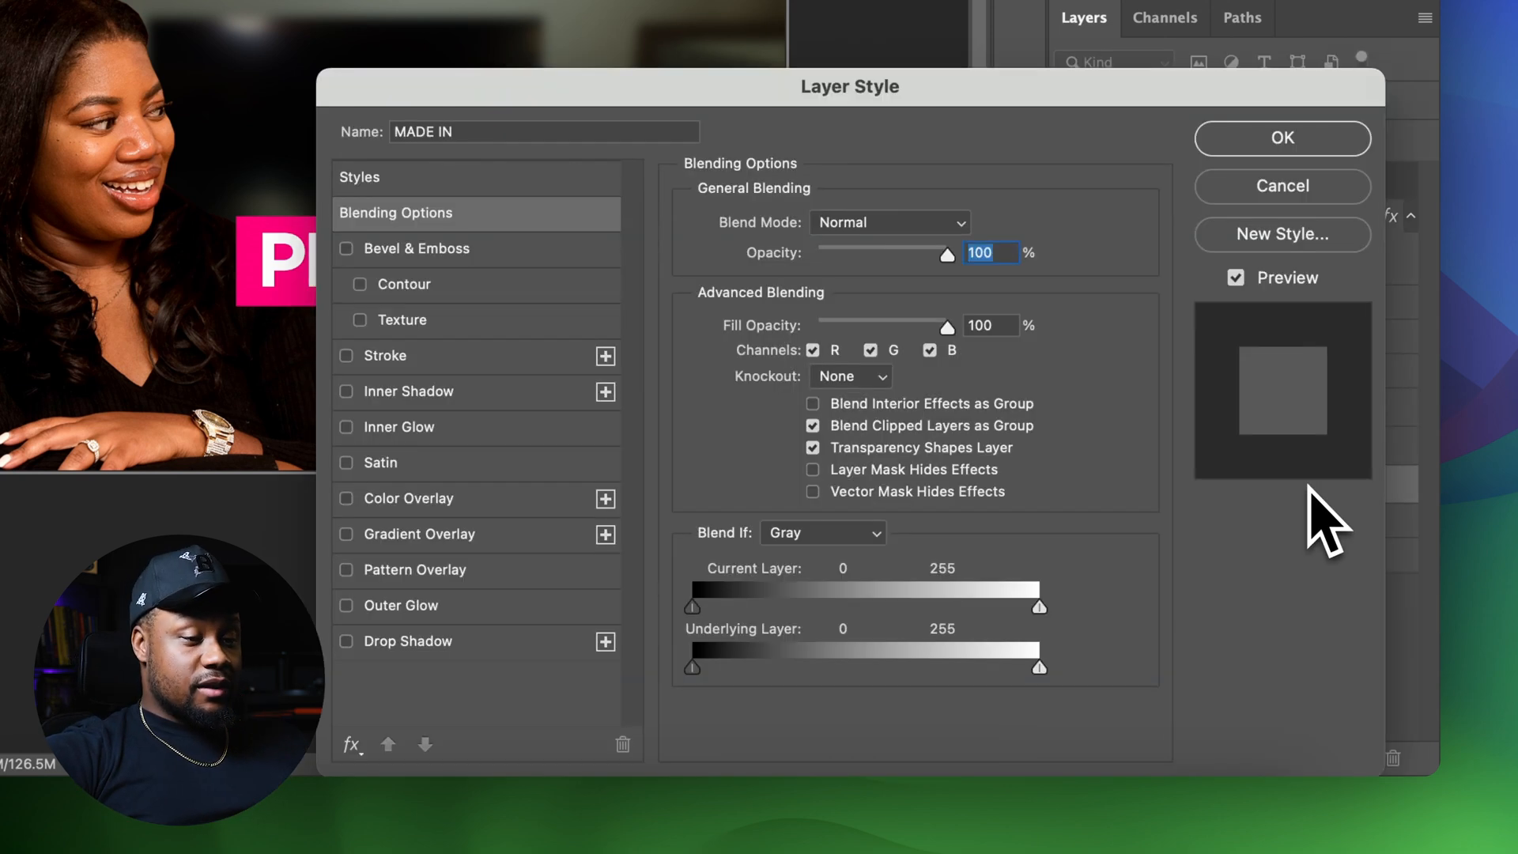
left_click(545, 641)
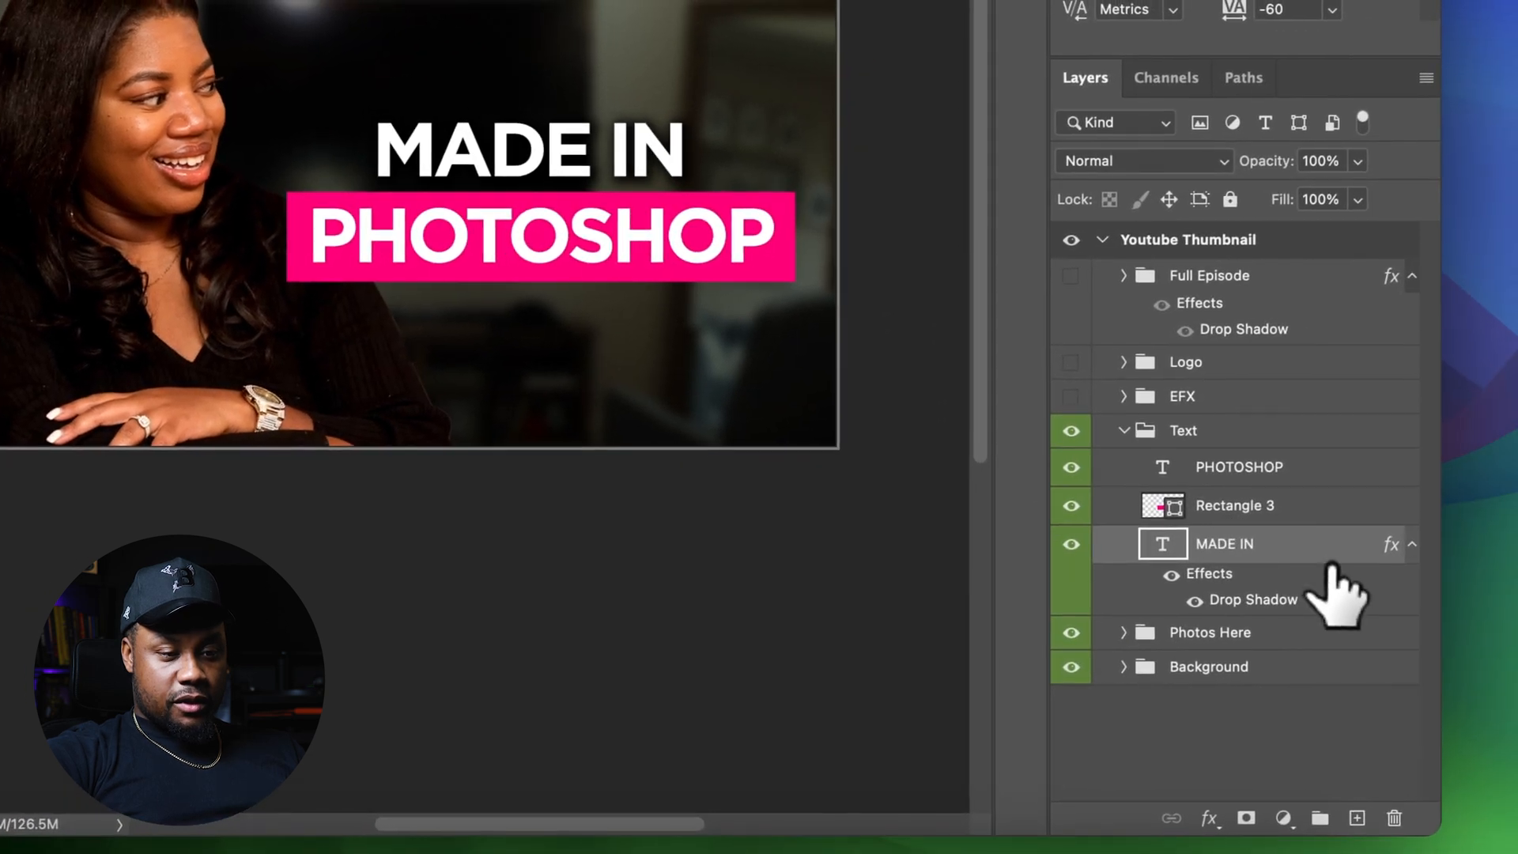
double_click(1304, 514)
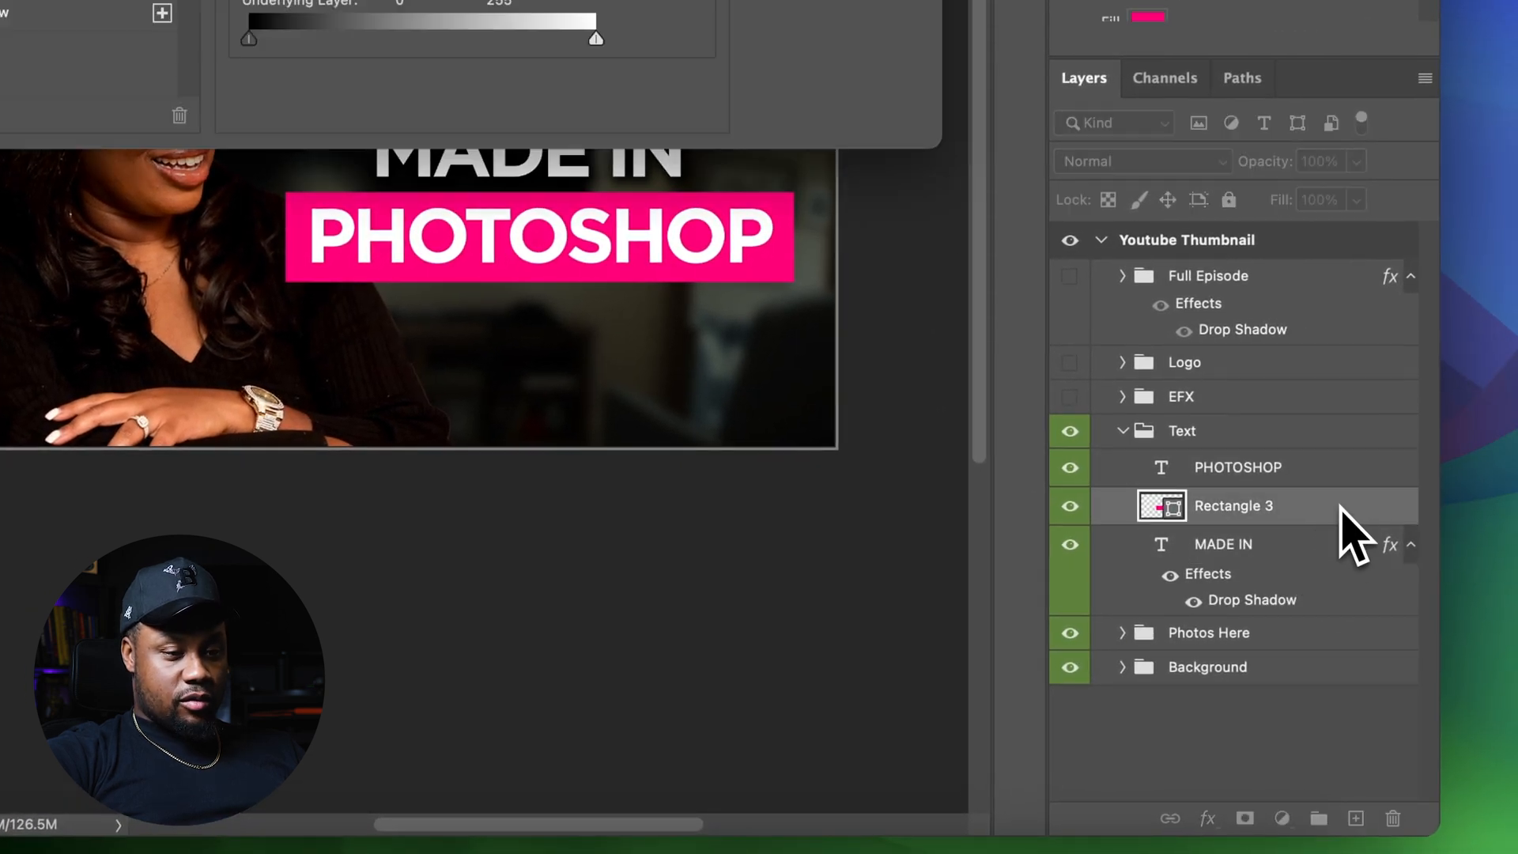
left_click(392, 446)
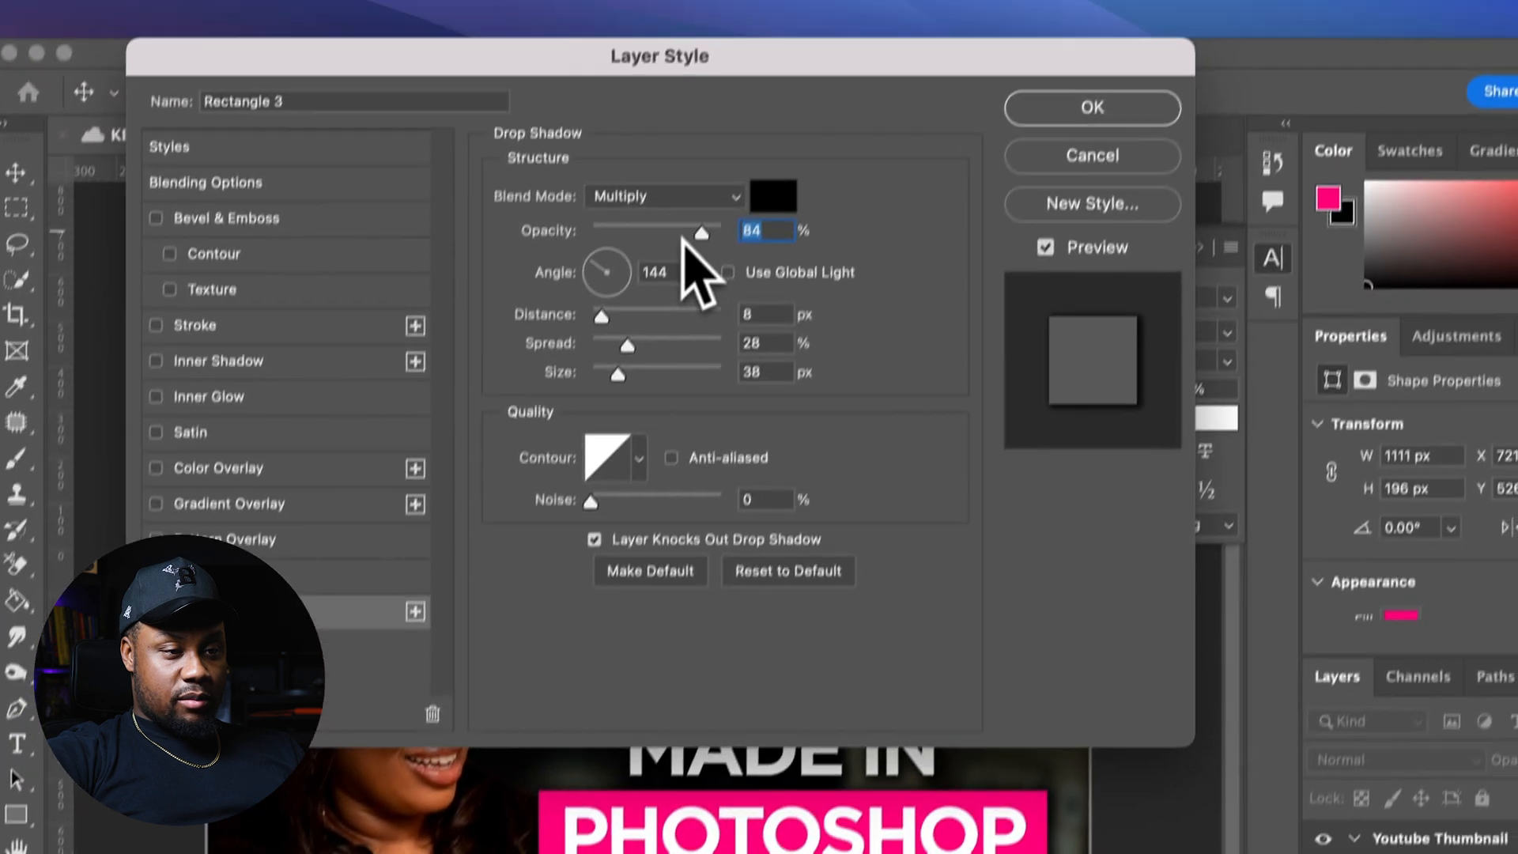
left_click_drag(751, 63, 714, 64)
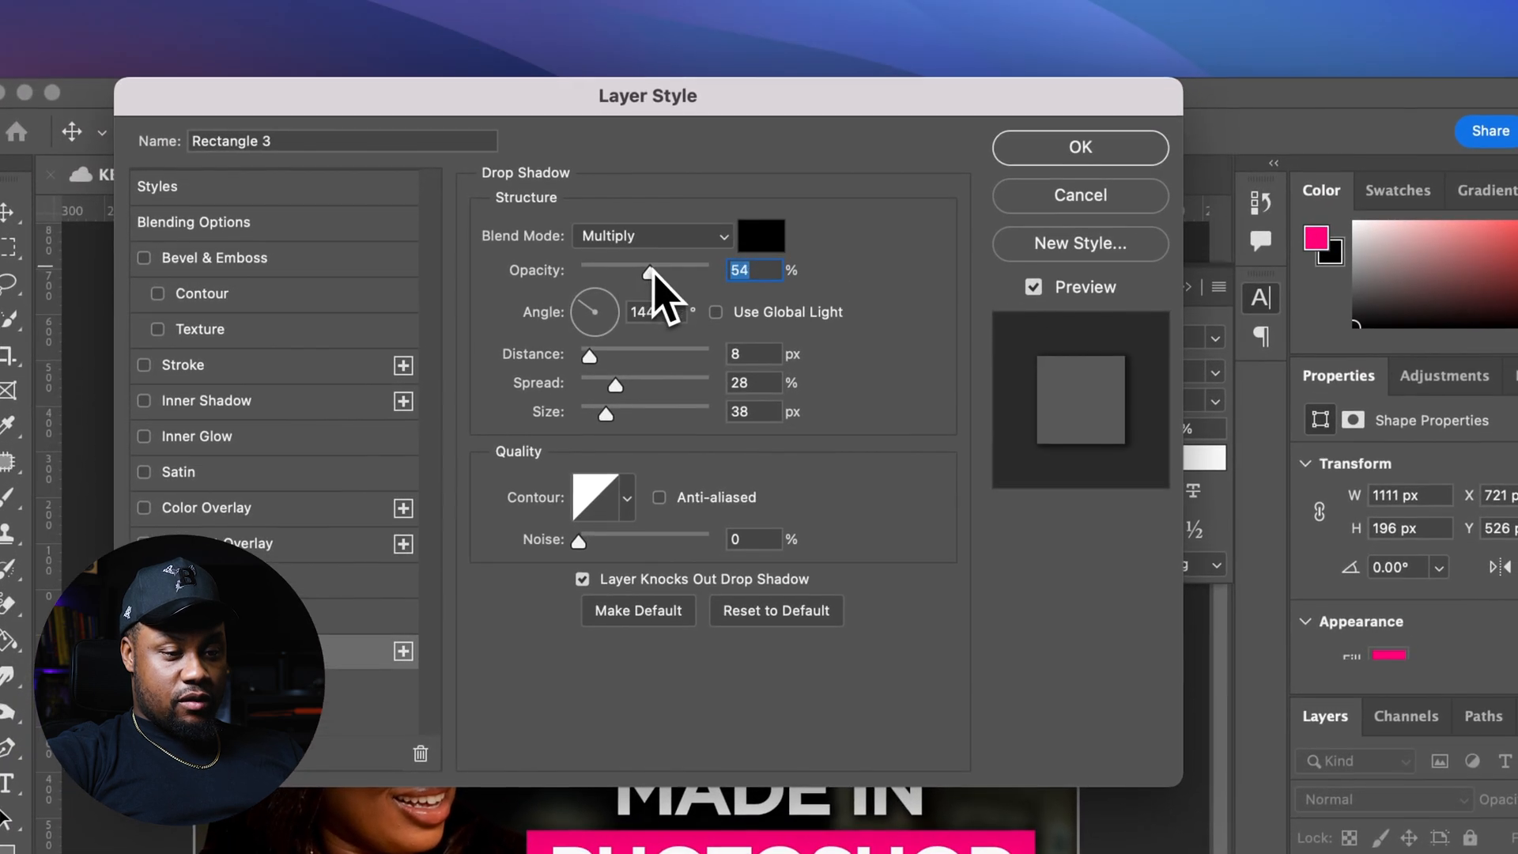
left_click_drag(634, 275, 638, 276)
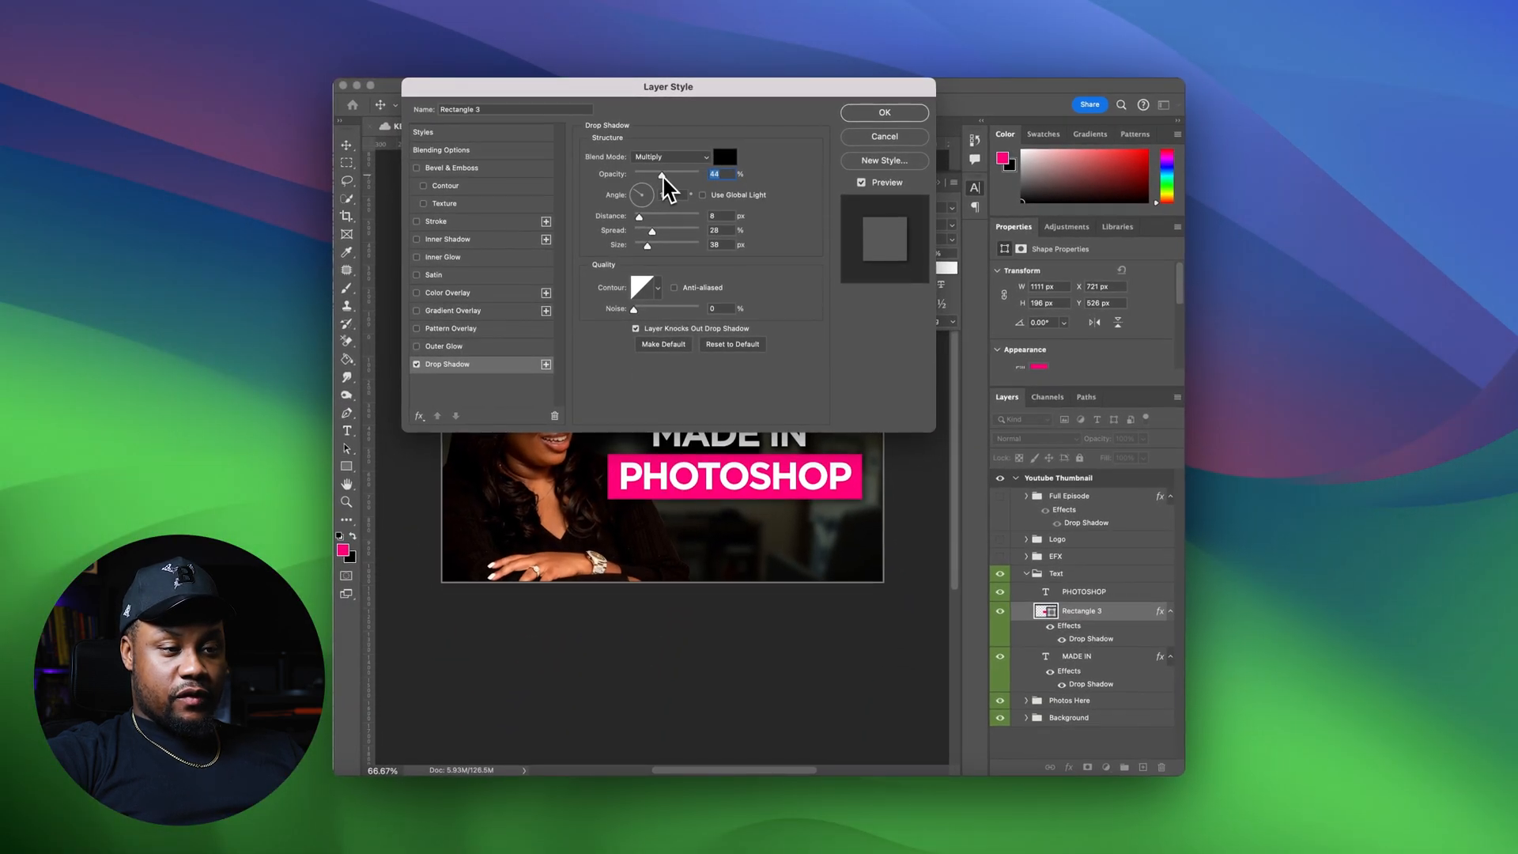
left_click_drag(663, 177, 663, 177)
left_click(881, 114)
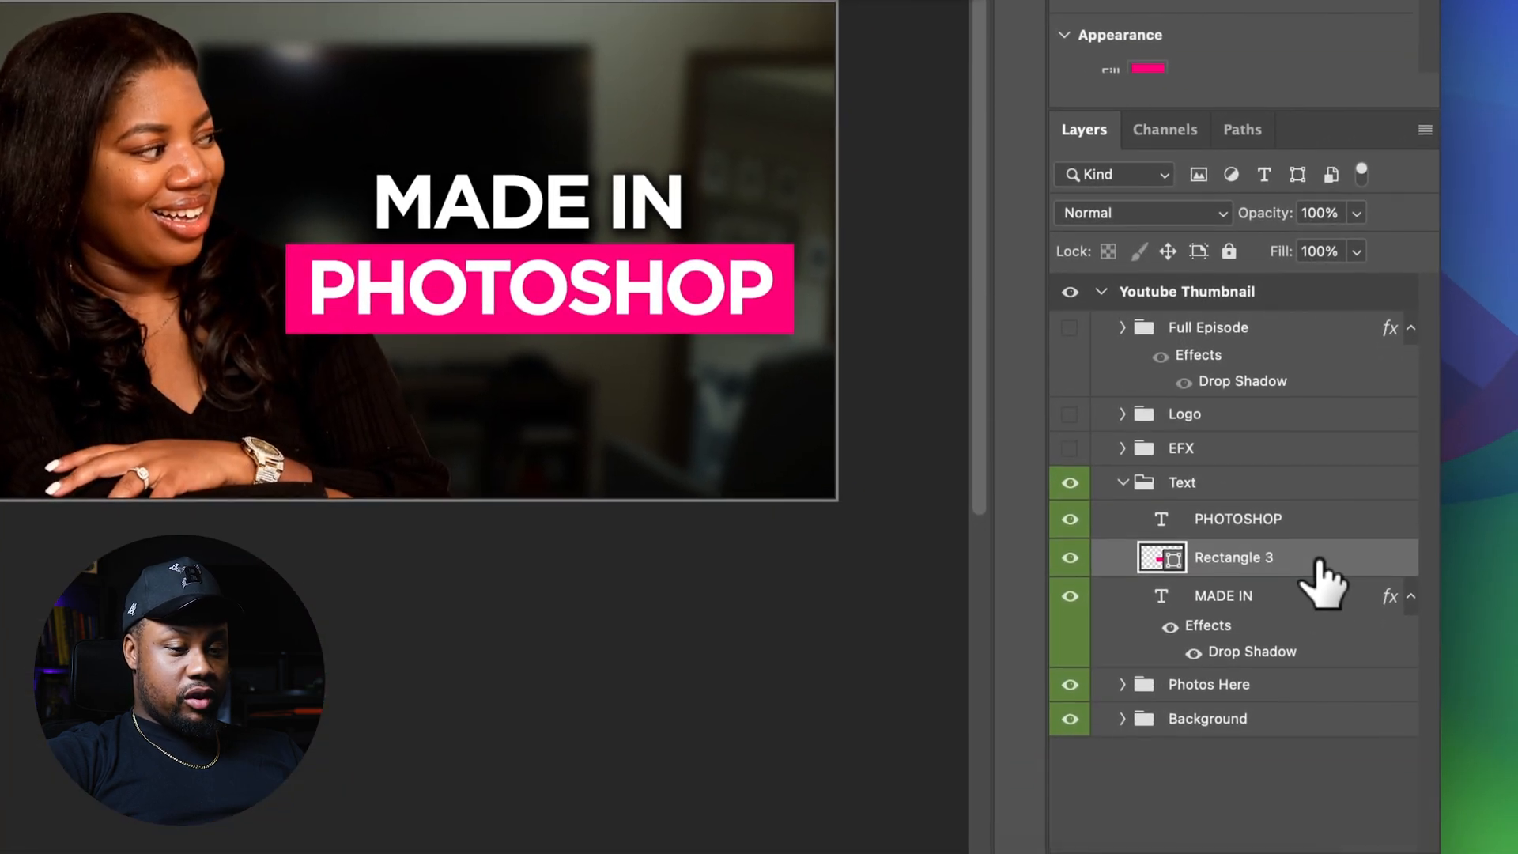
Add a drop shadow to the pink bar rectangle with 45% opacity, 14 px distance, 8% spread and 38 px size
double_click(1317, 561)
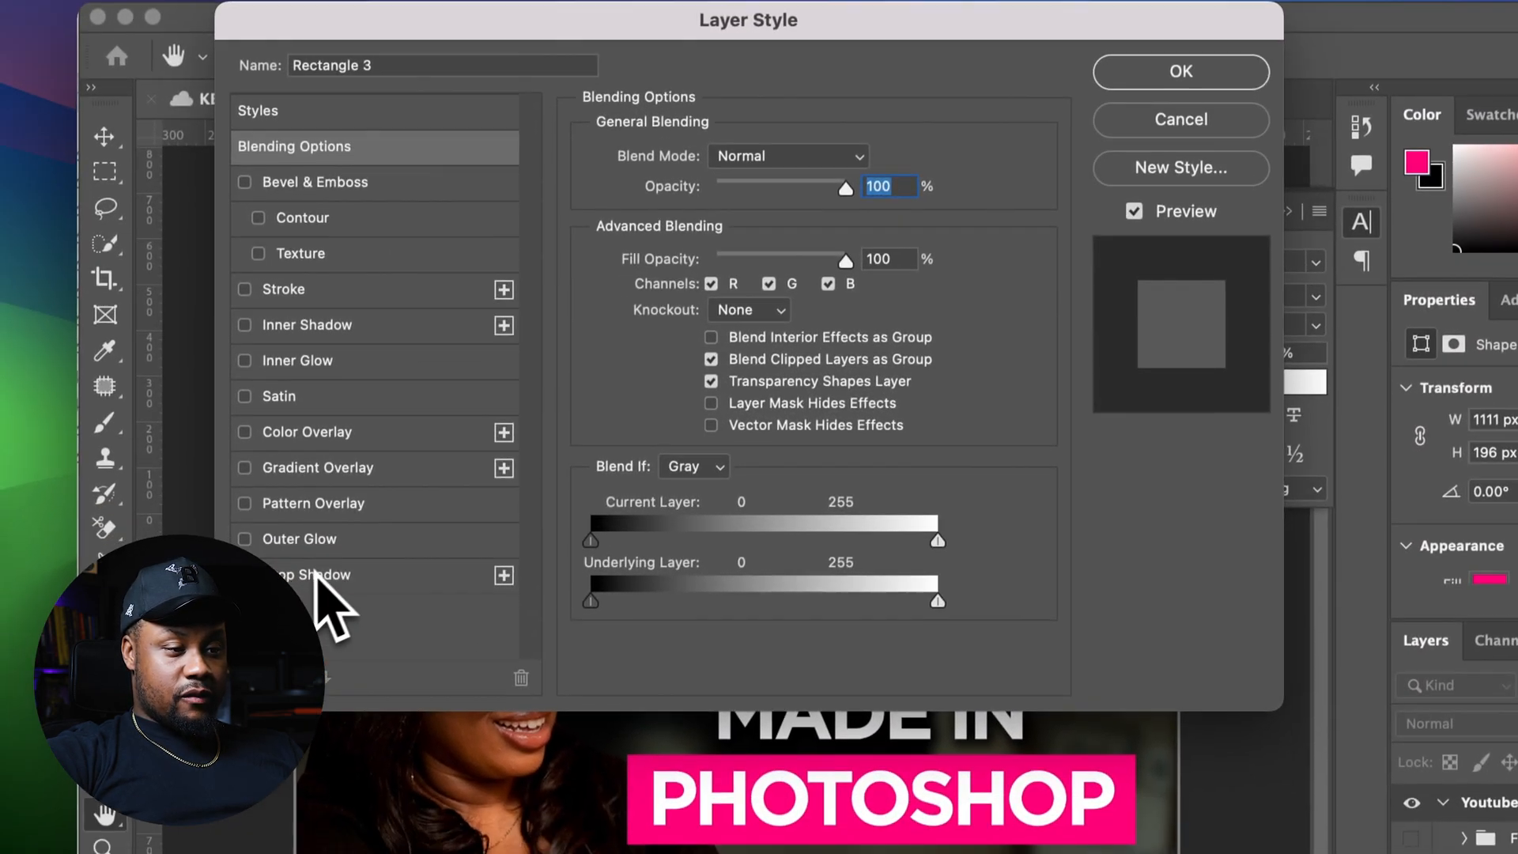
left_click(316, 575)
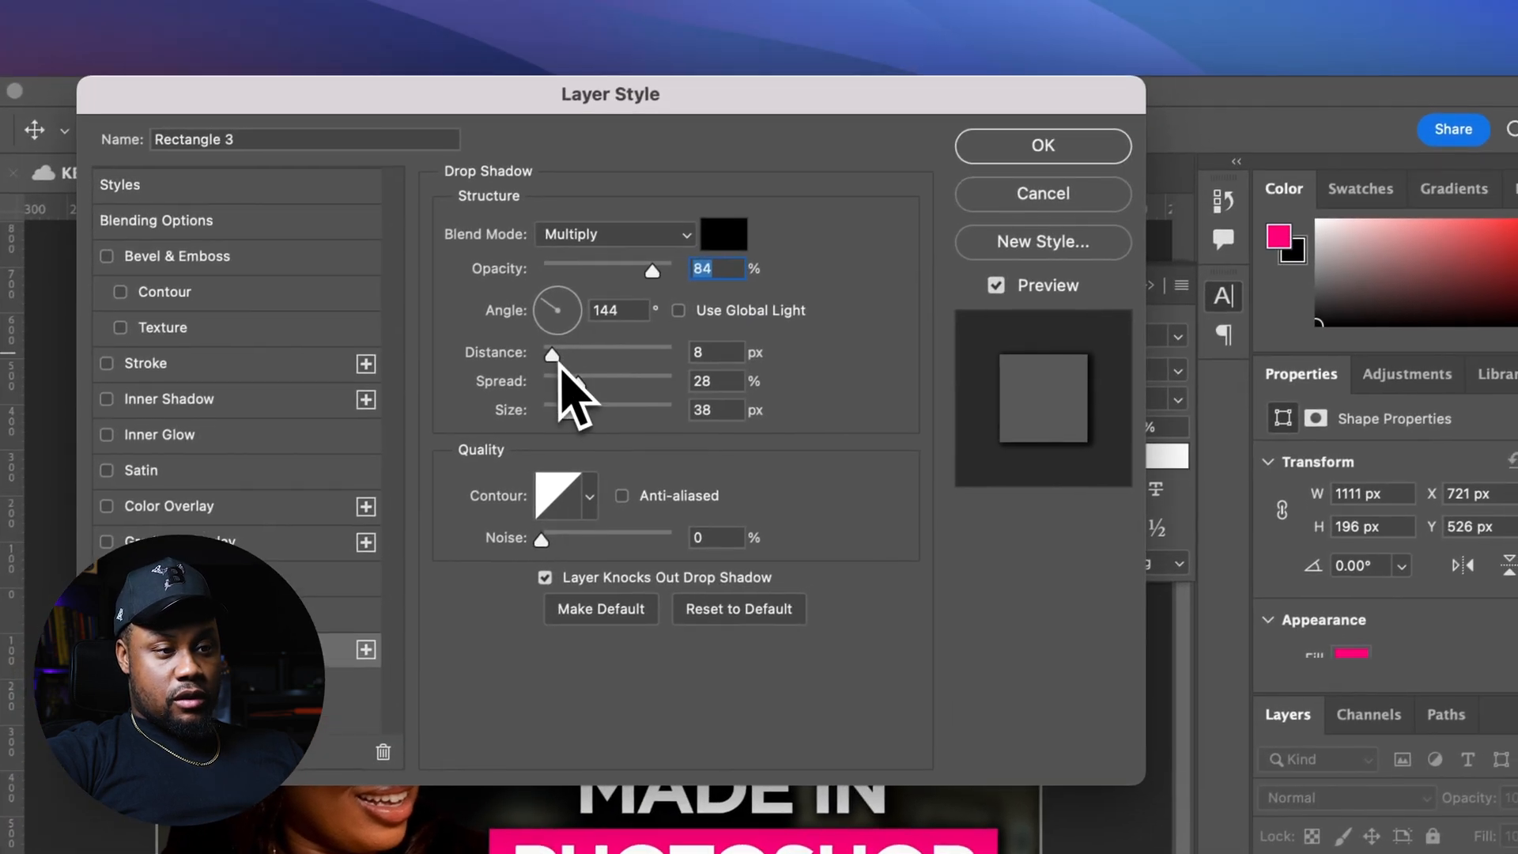
left_click_drag(690, 275, 698, 276)
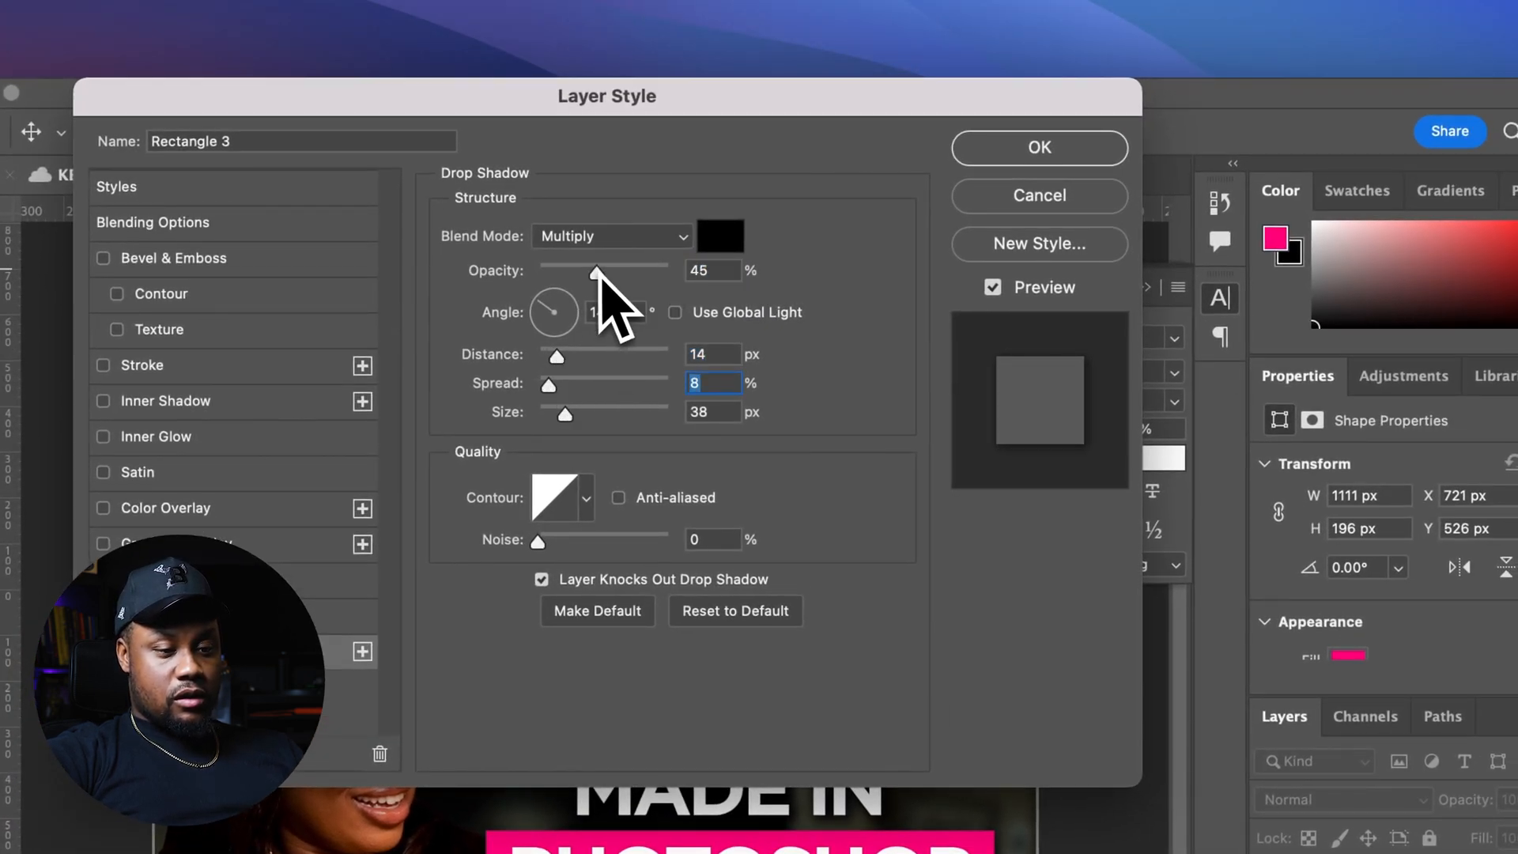
key("Return")
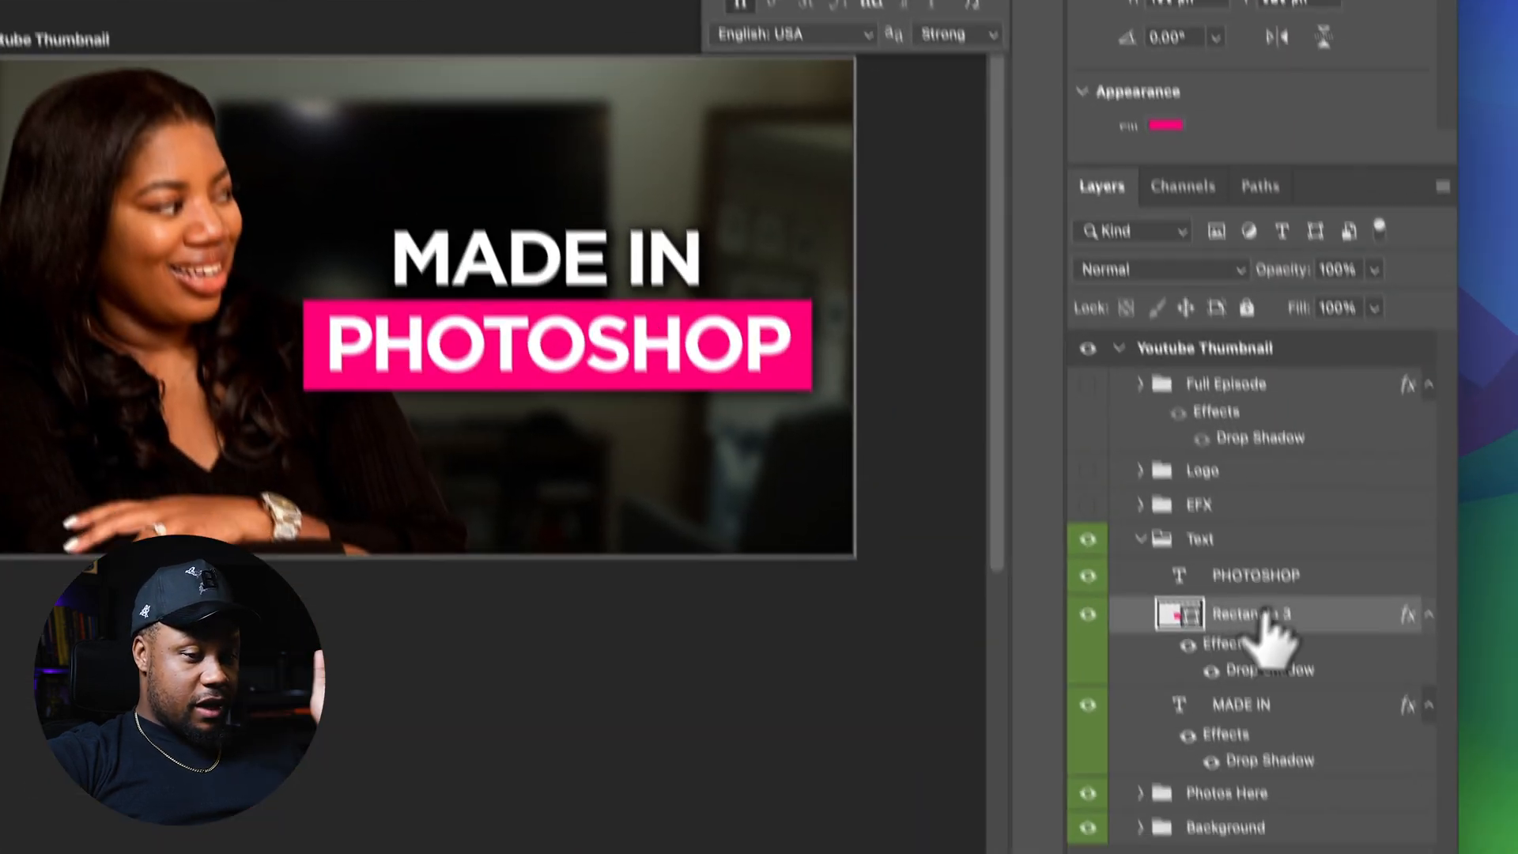
Collapse the Text group, open the Background group, and set the blurred background photo's fill to 100%
left_click(1287, 511)
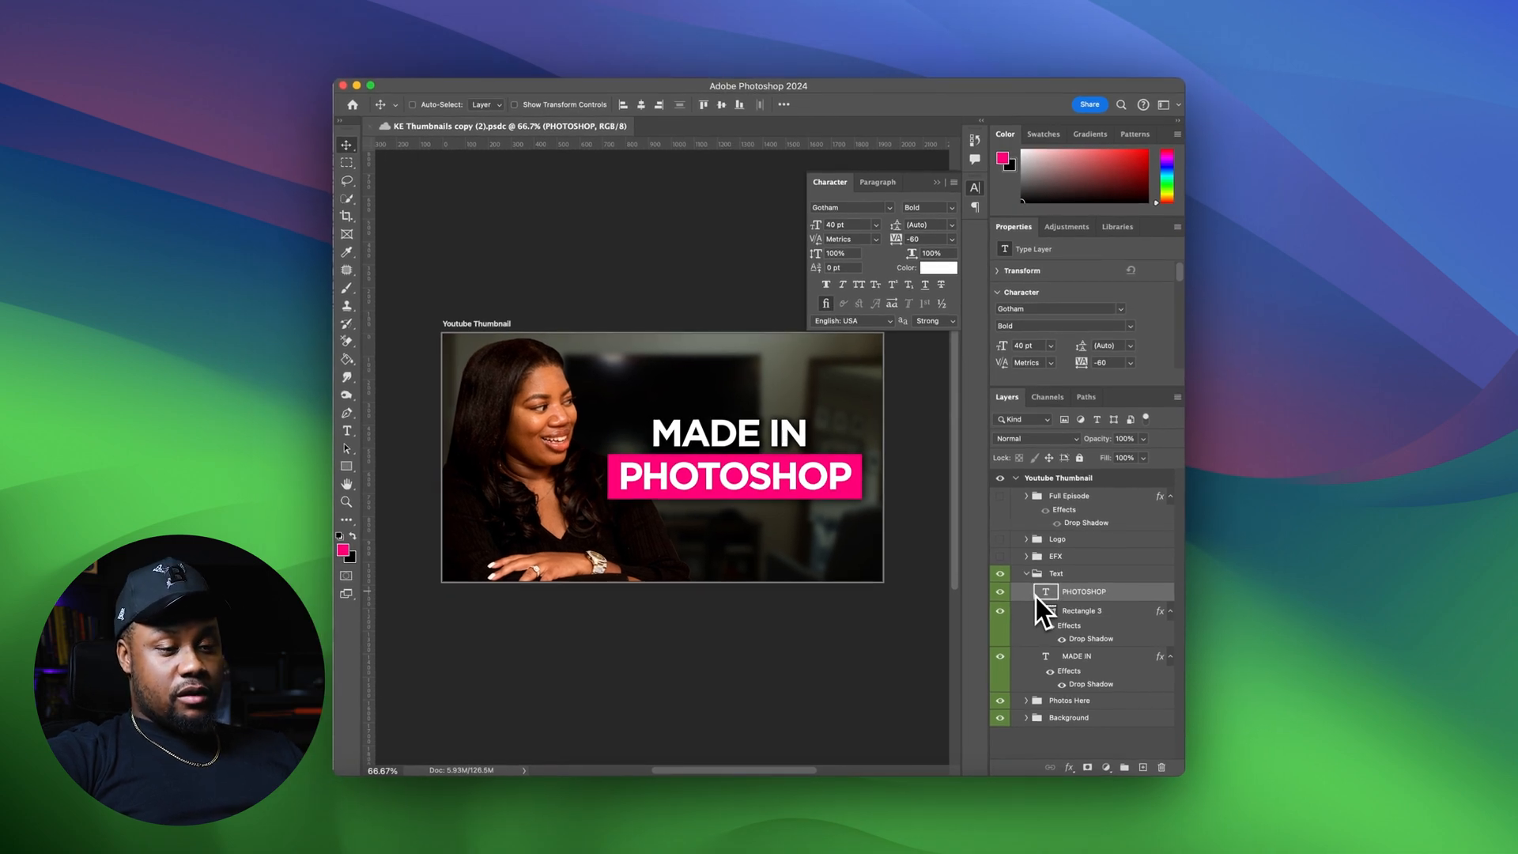
left_click(1123, 703)
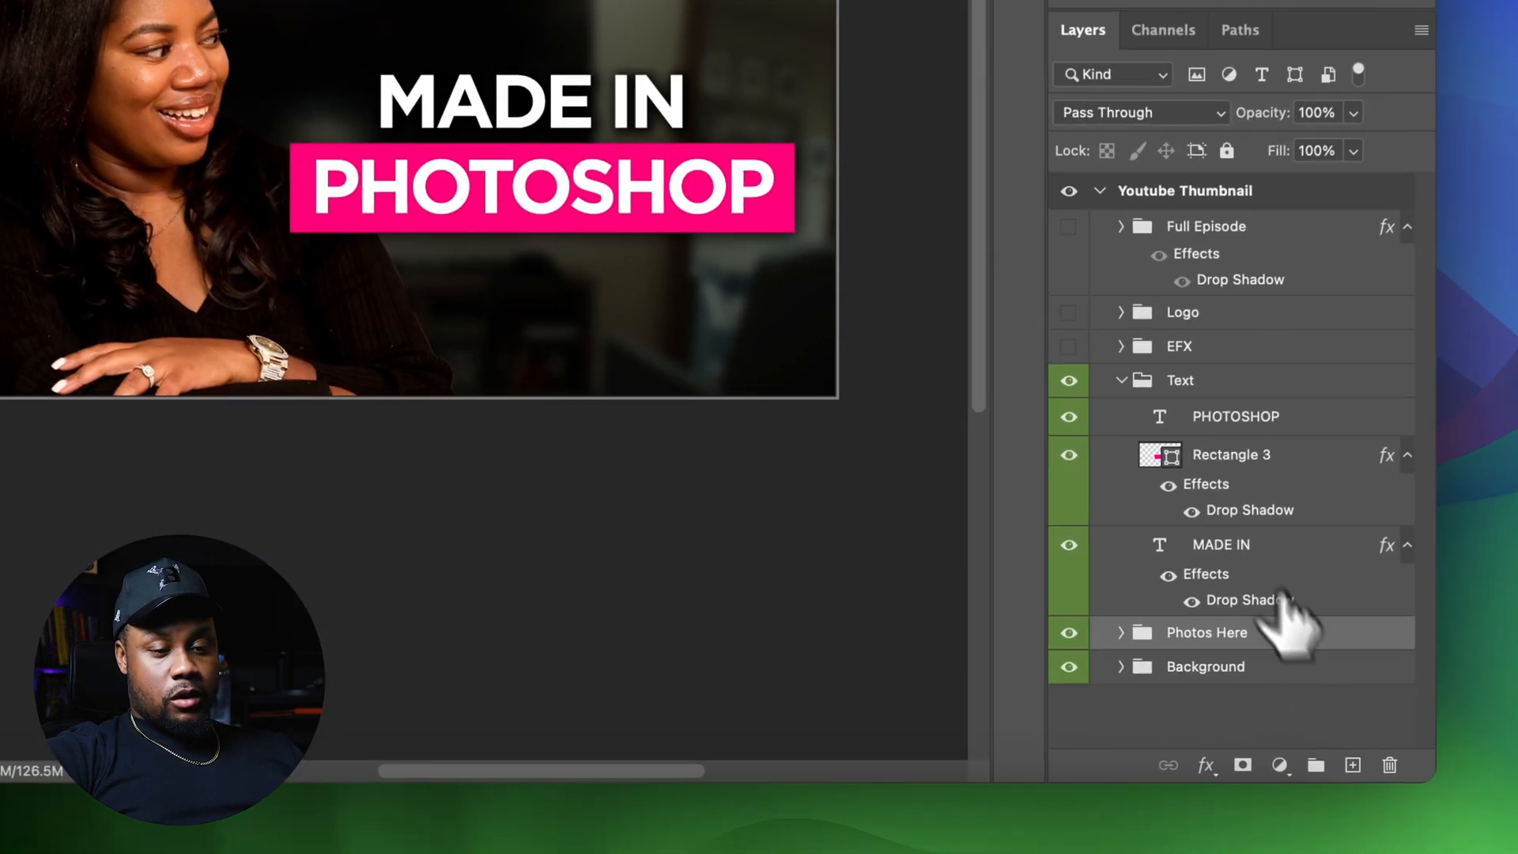
left_click(1109, 400)
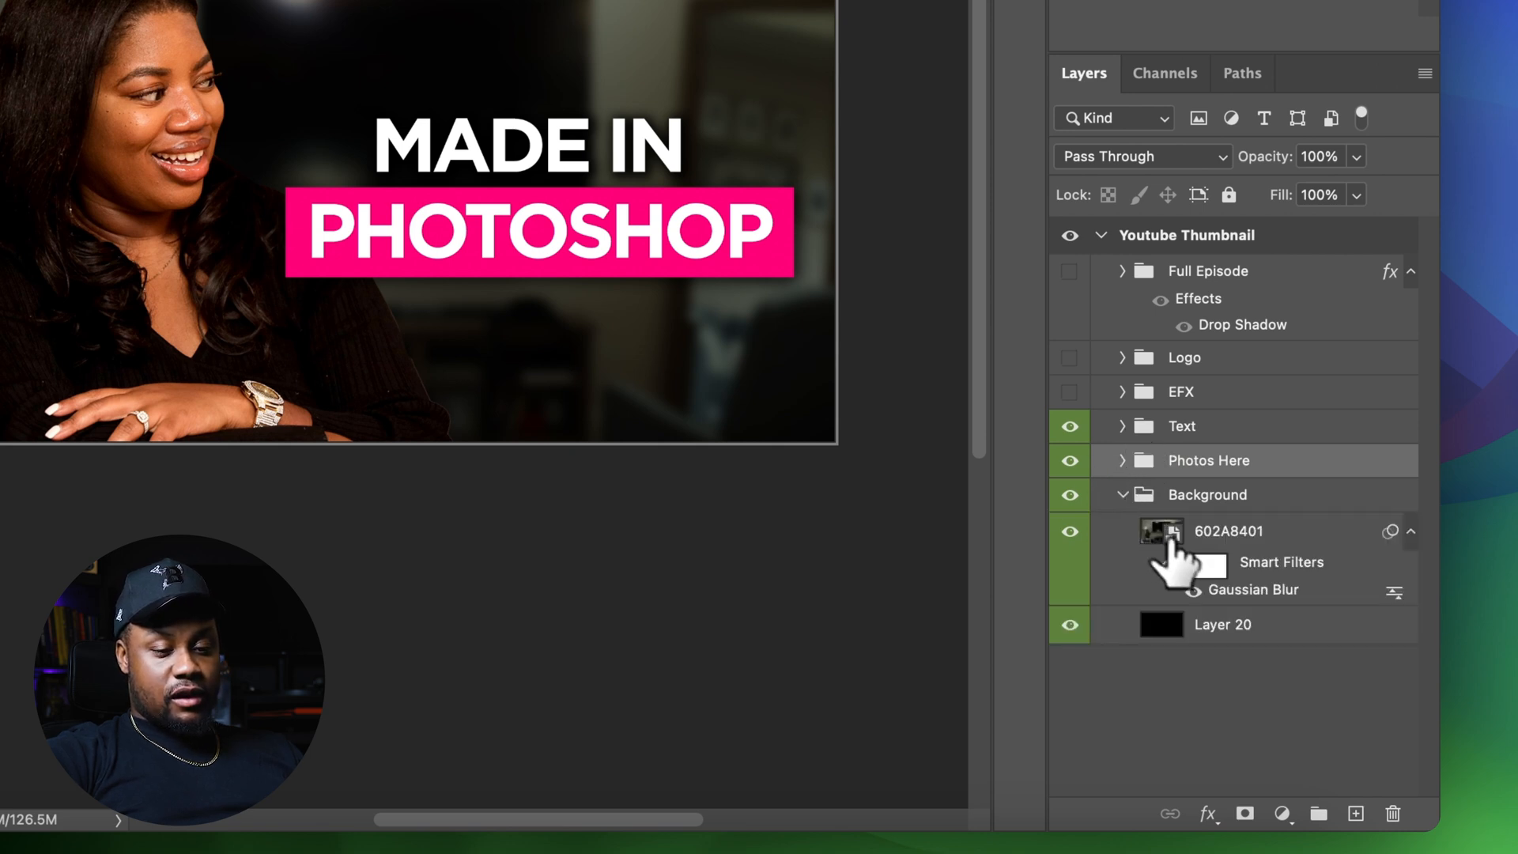
left_click(1162, 545)
left_click(1356, 195)
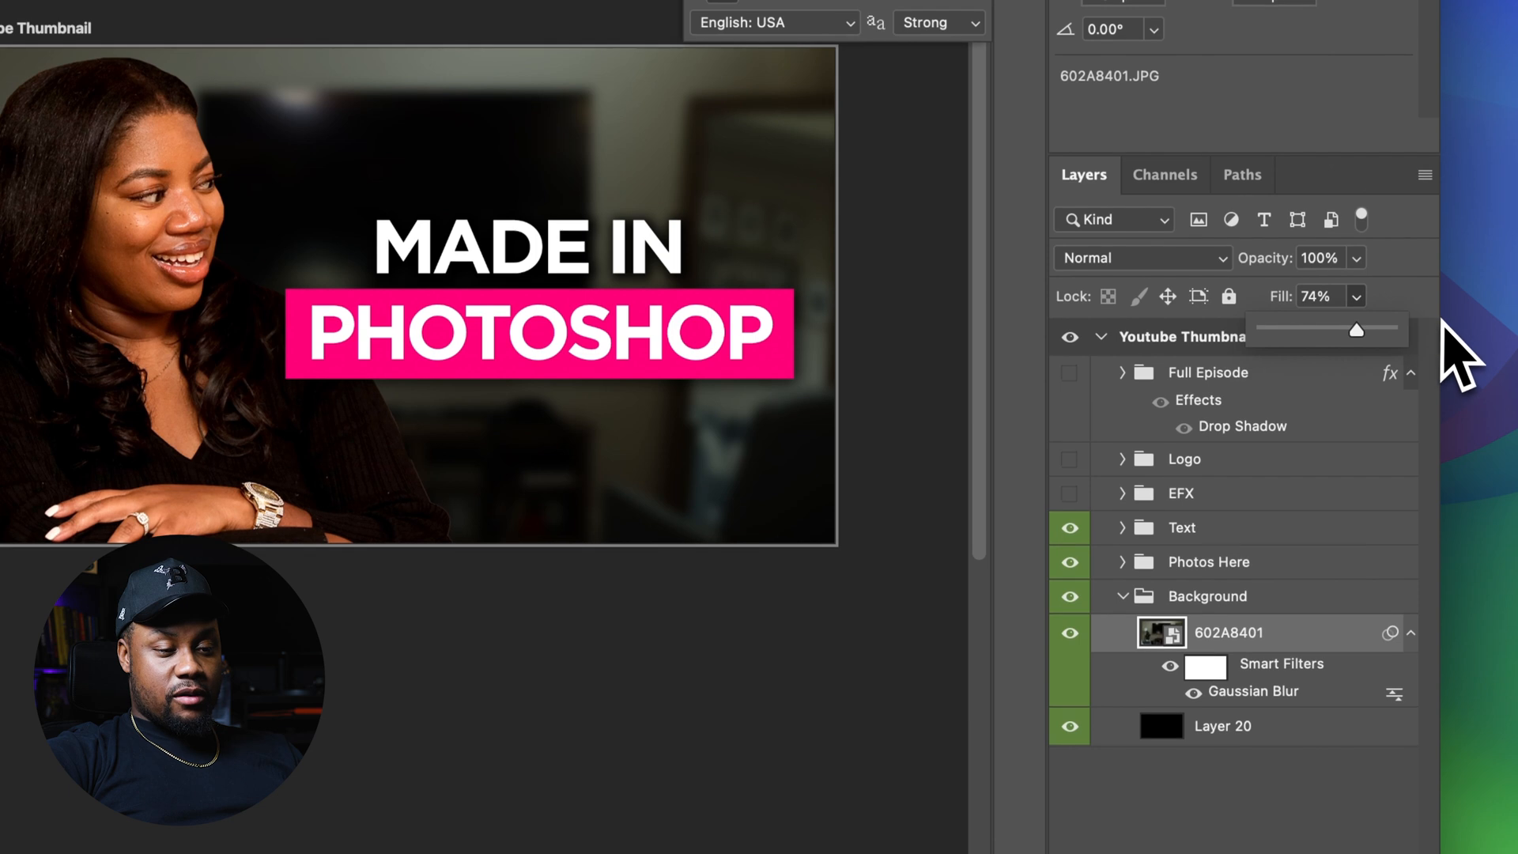
left_click_drag(1427, 331, 1433, 330)
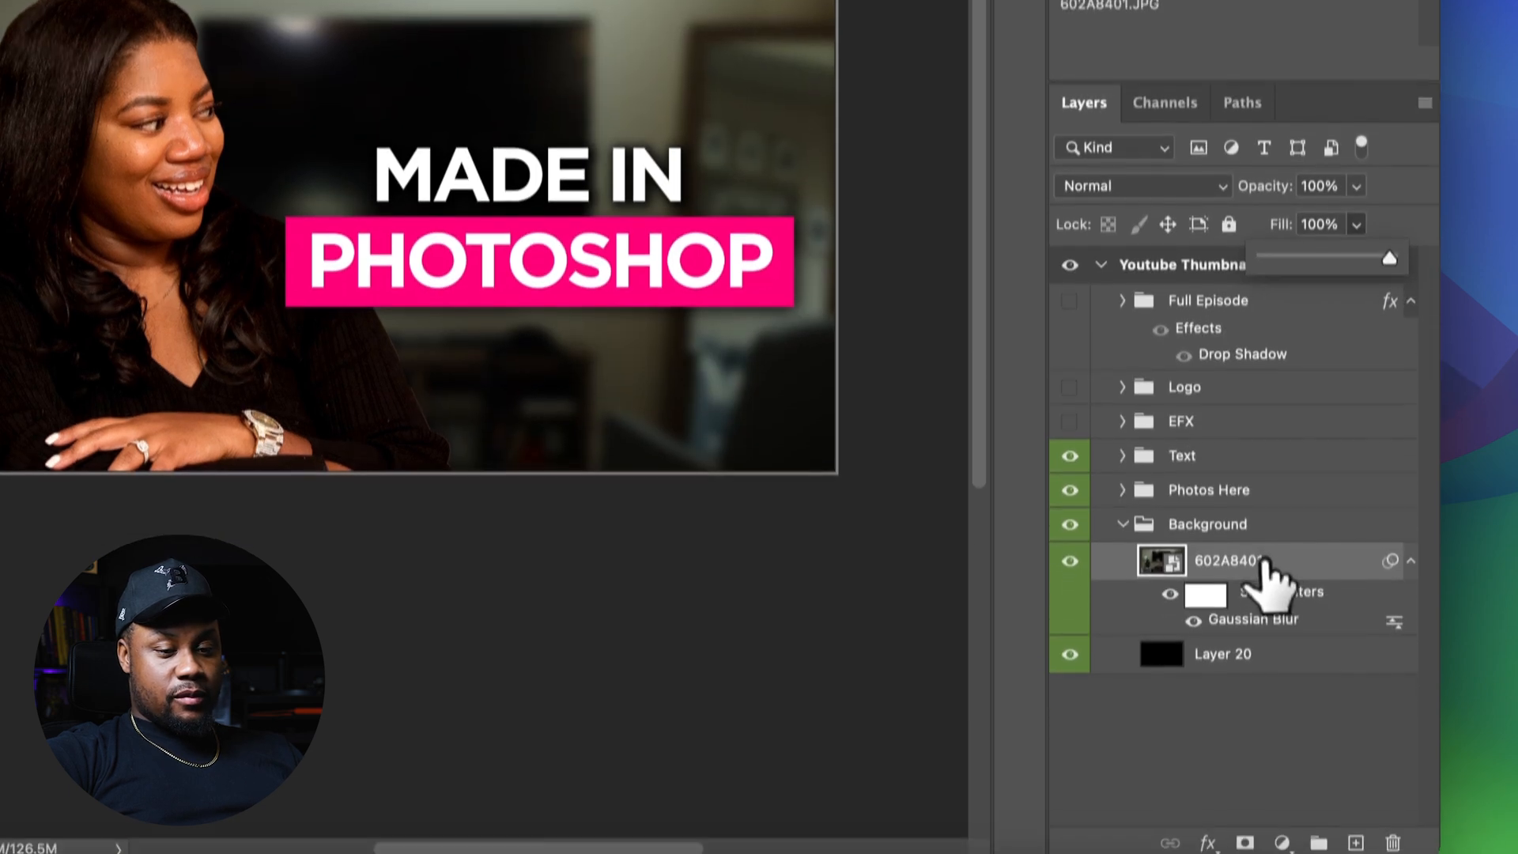
left_click(1263, 633)
Add a Levels adjustment above the blurred background photo and adjust its input sliders to tune the tone
left_click(1203, 257)
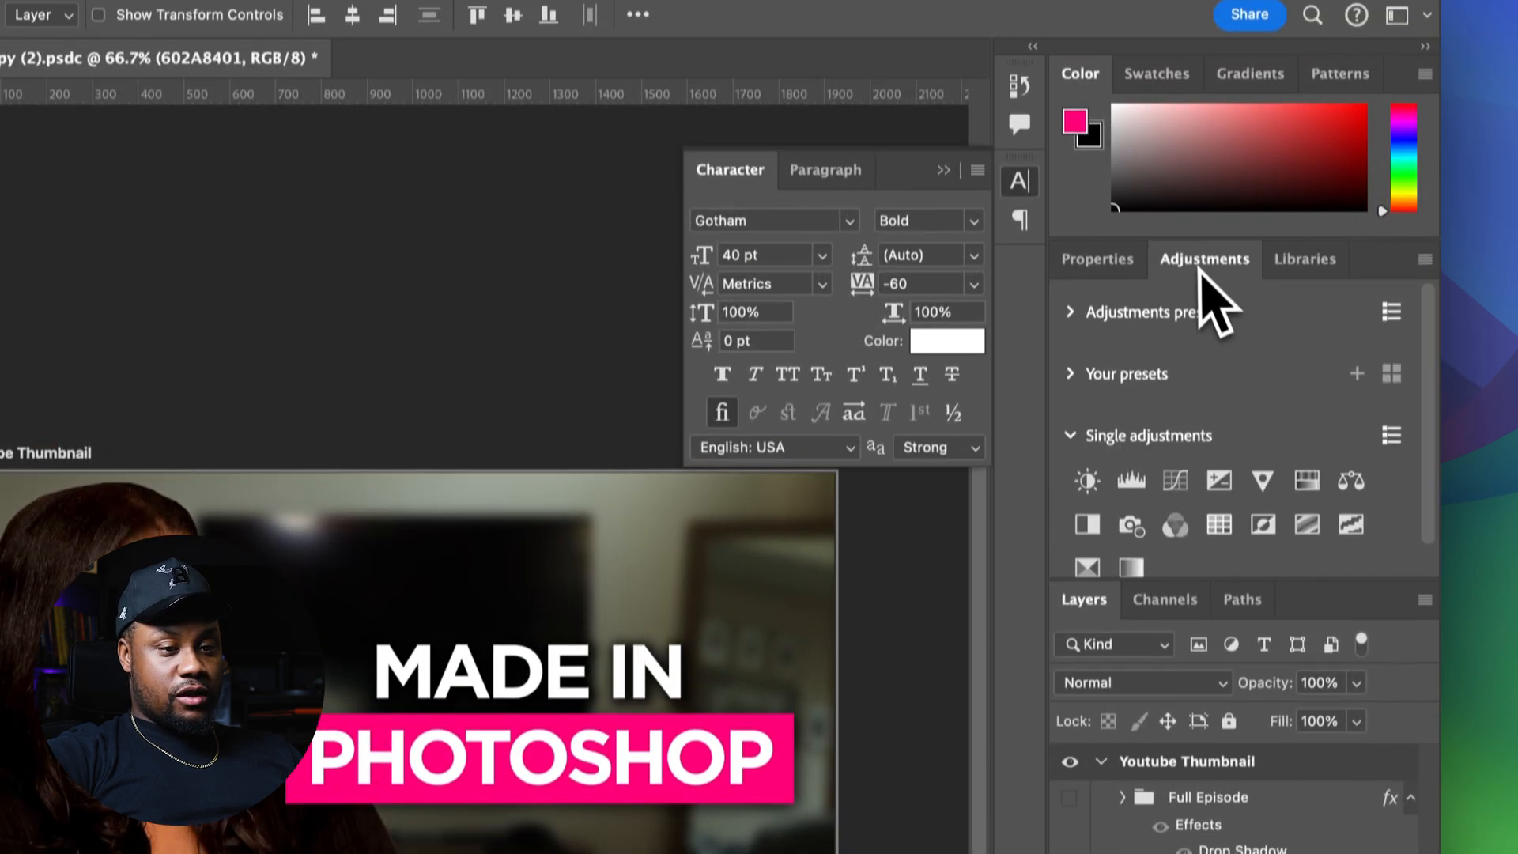
left_click(1130, 509)
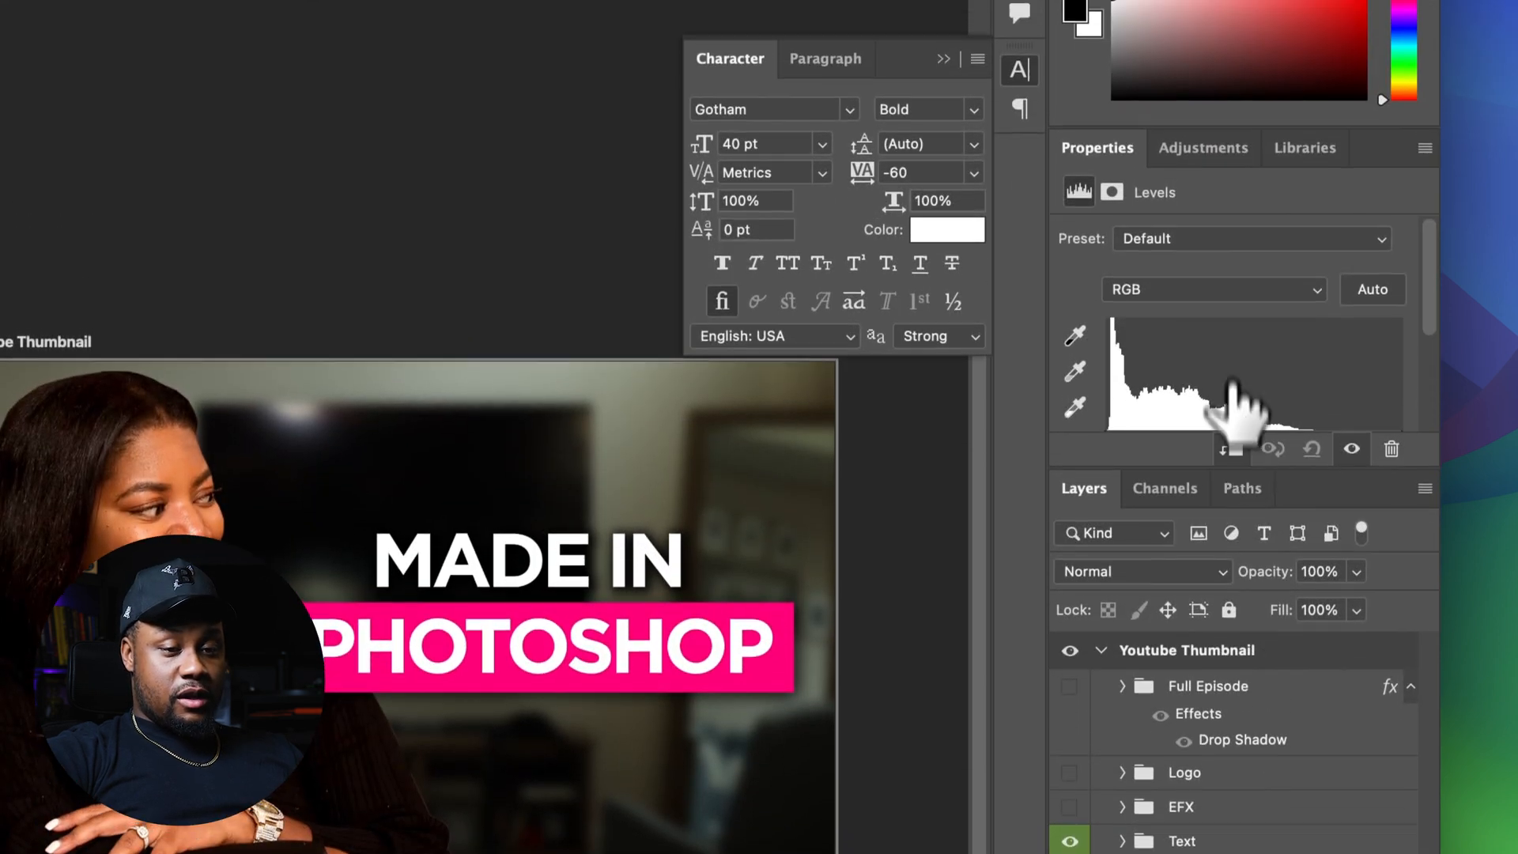
scroll(1236, 553, "down", 3)
left_click_drag(1258, 300, 1239, 303)
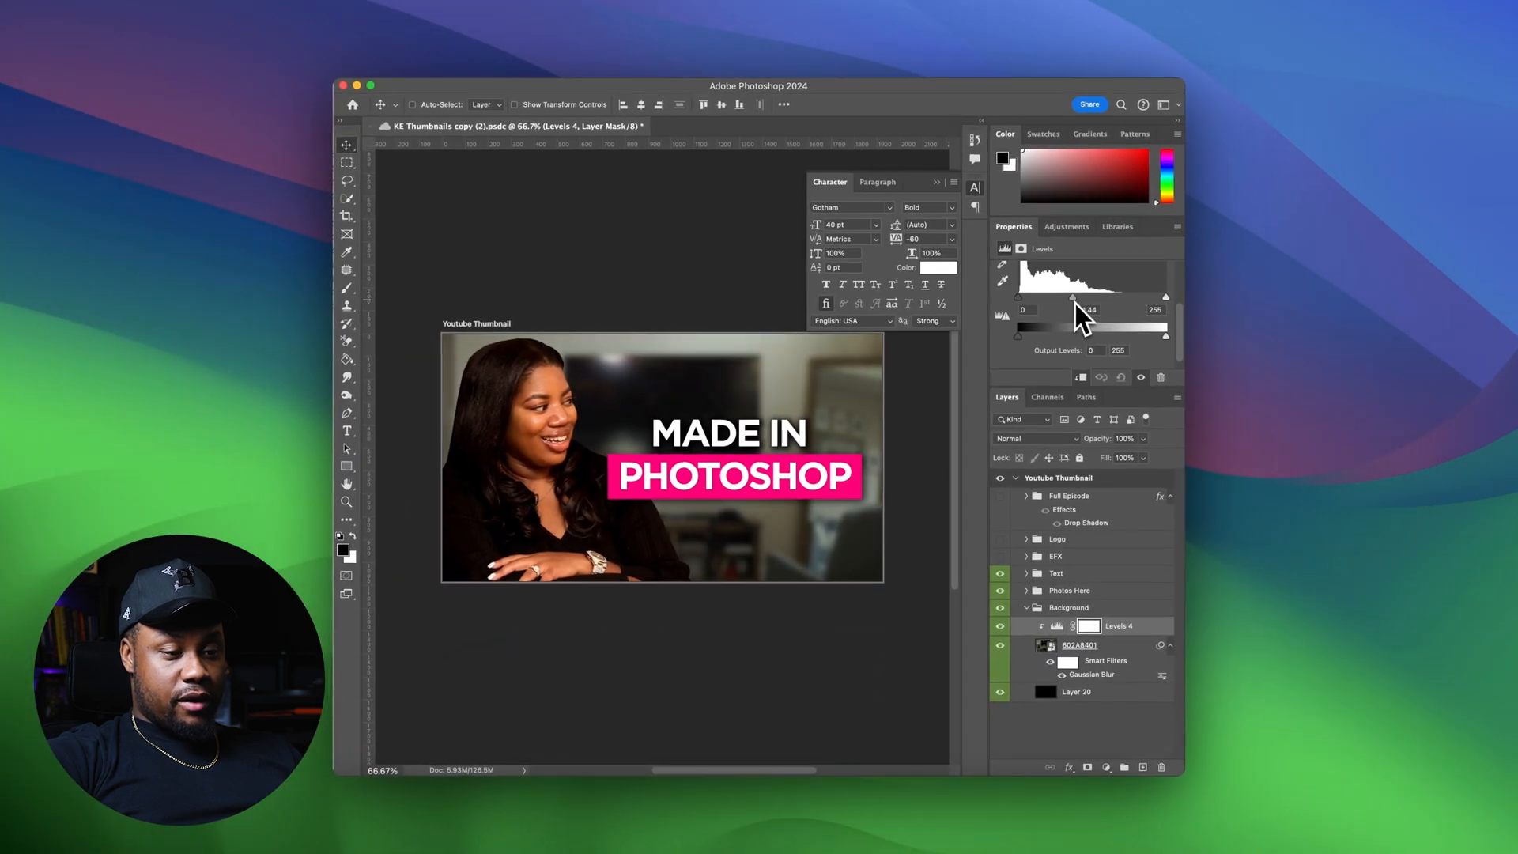
left_click_drag(1075, 304, 1079, 305)
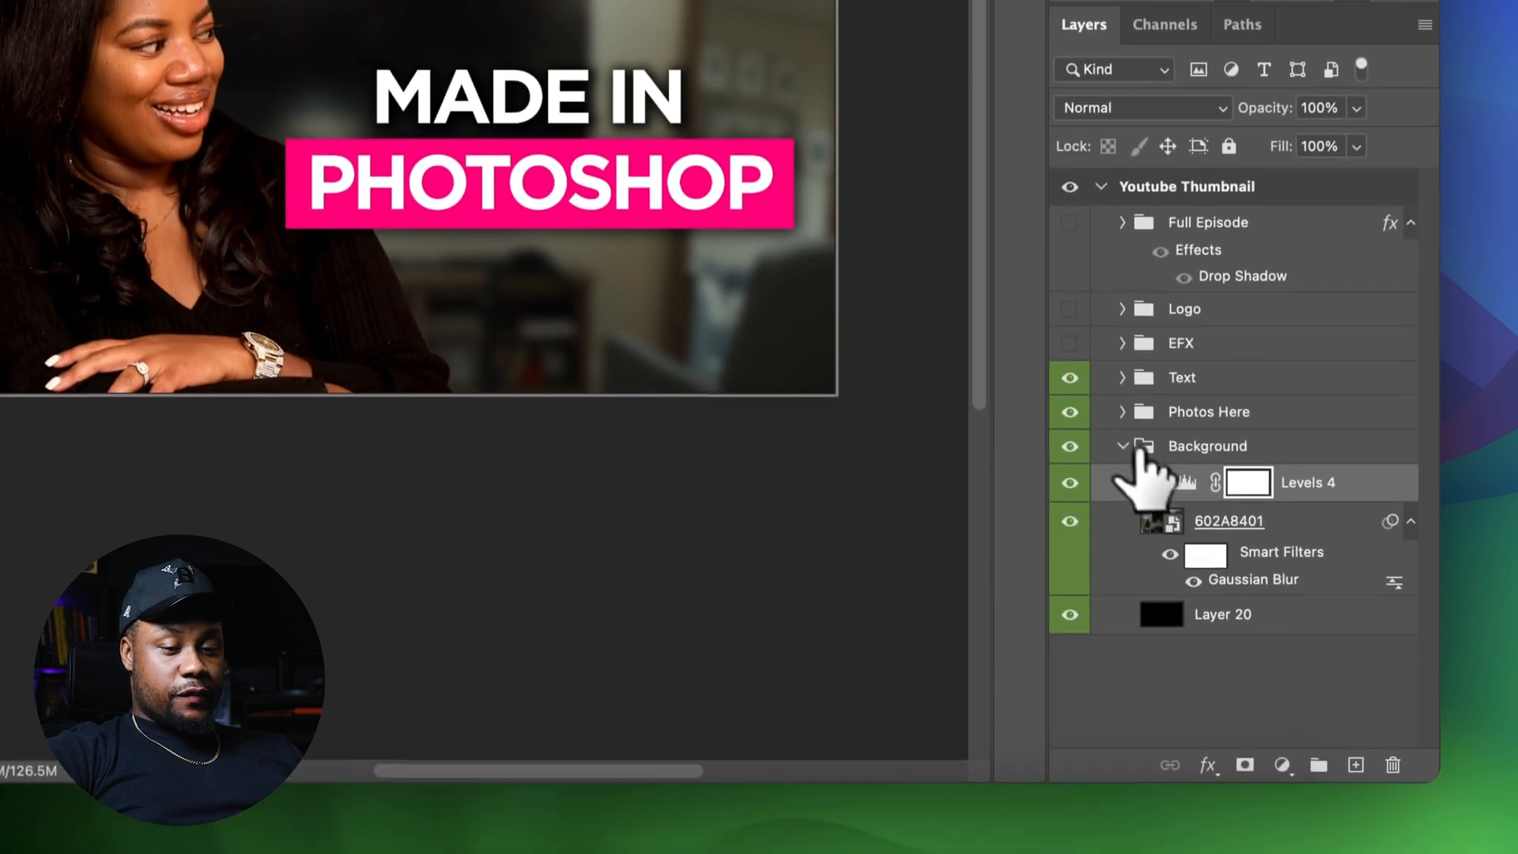
left_click(1123, 506)
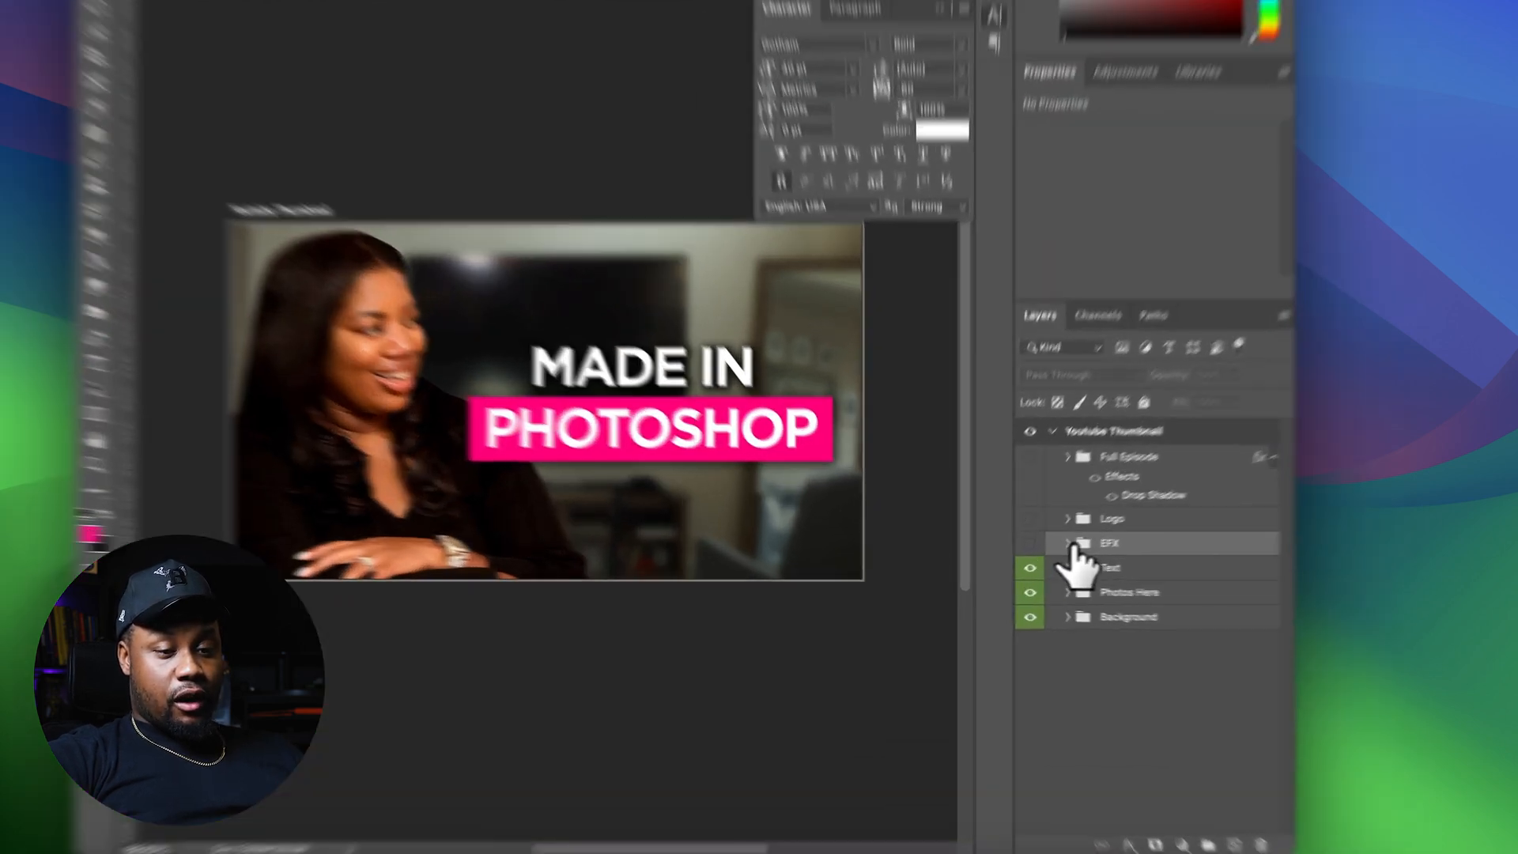
Show the thin strip rectangle in the EFX group and recolor its fill to the bar's pink
left_click(1027, 556)
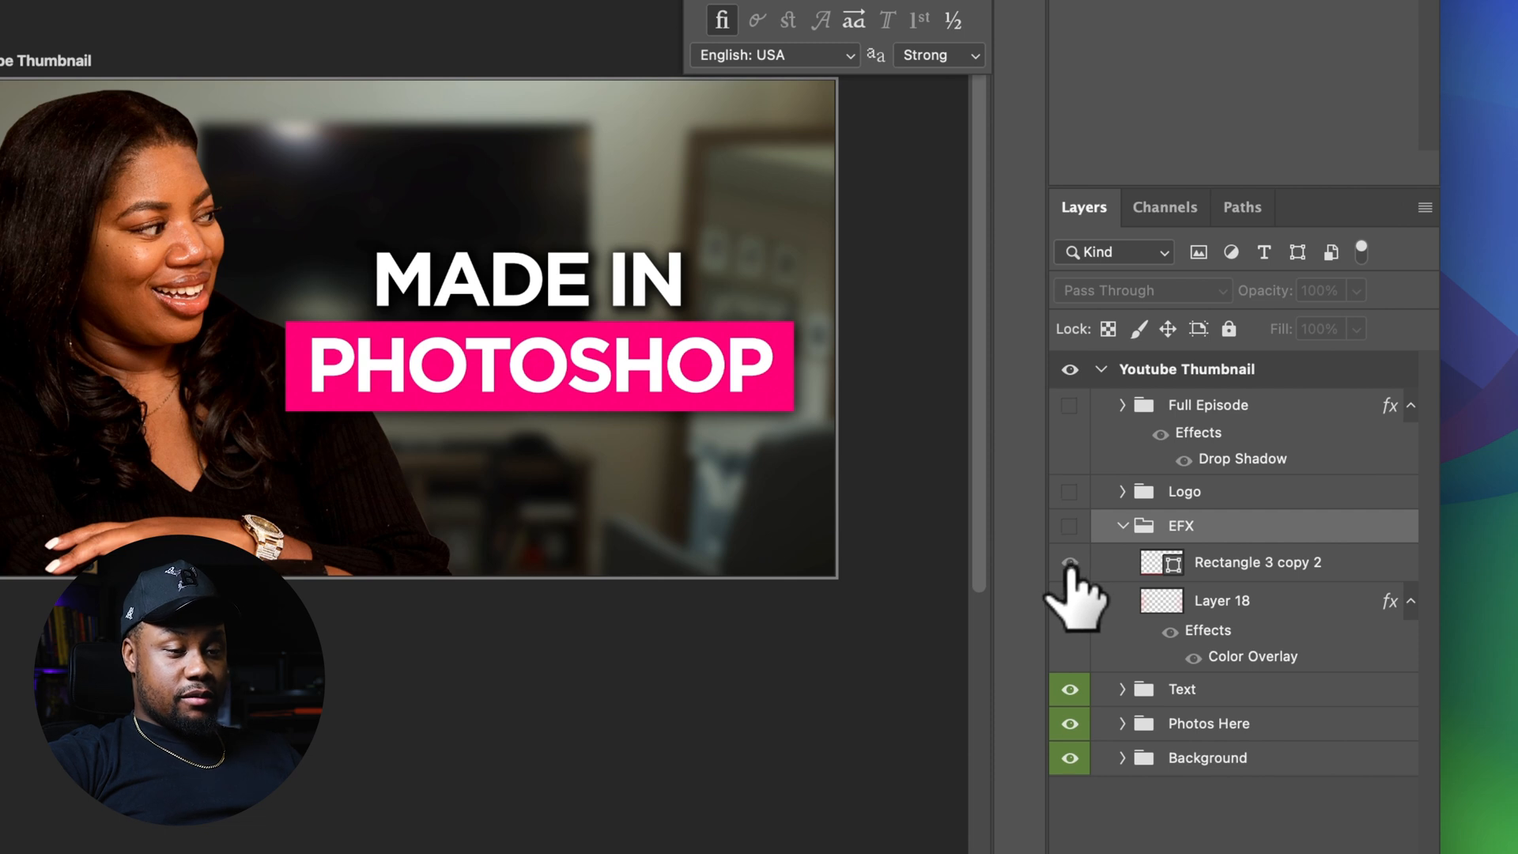
left_click(1222, 565)
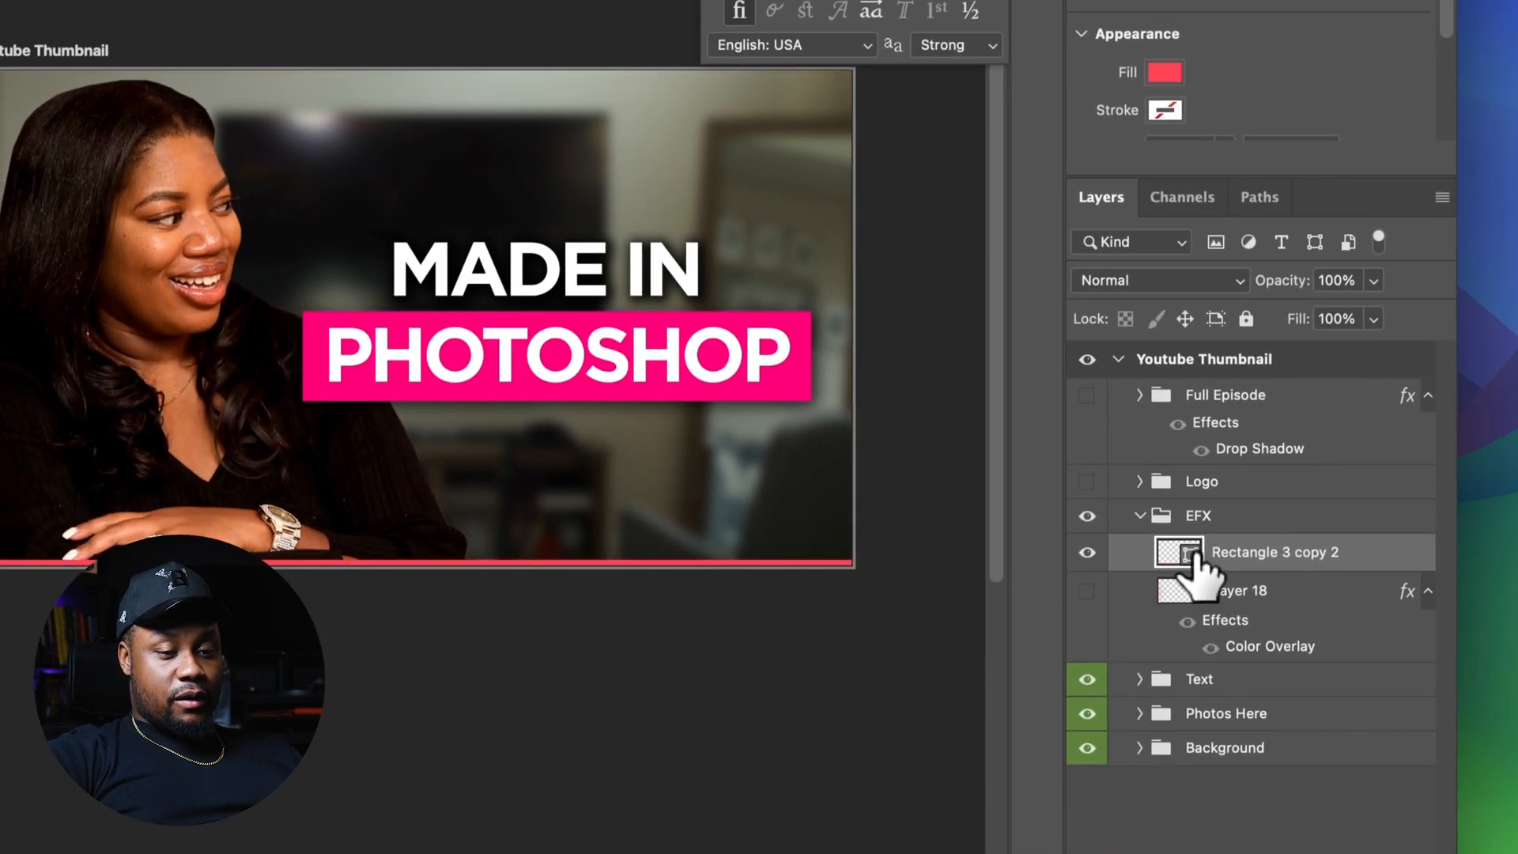
double_click(1162, 770)
key("Return")
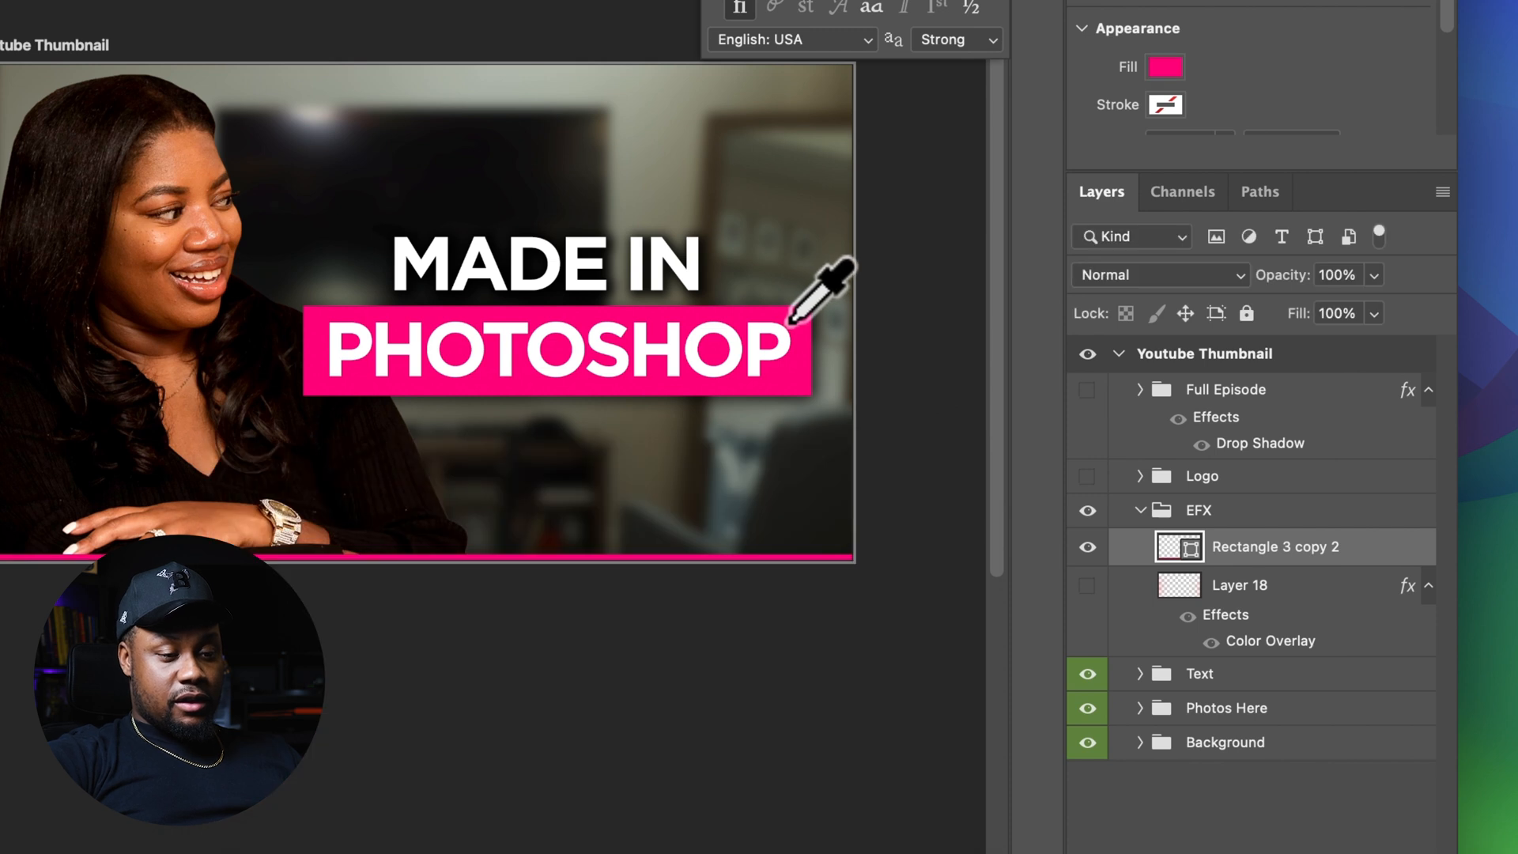
Move the pink strip layer out of EFX to sit below the Photos Here group
left_click_drag(1252, 546, 1322, 693)
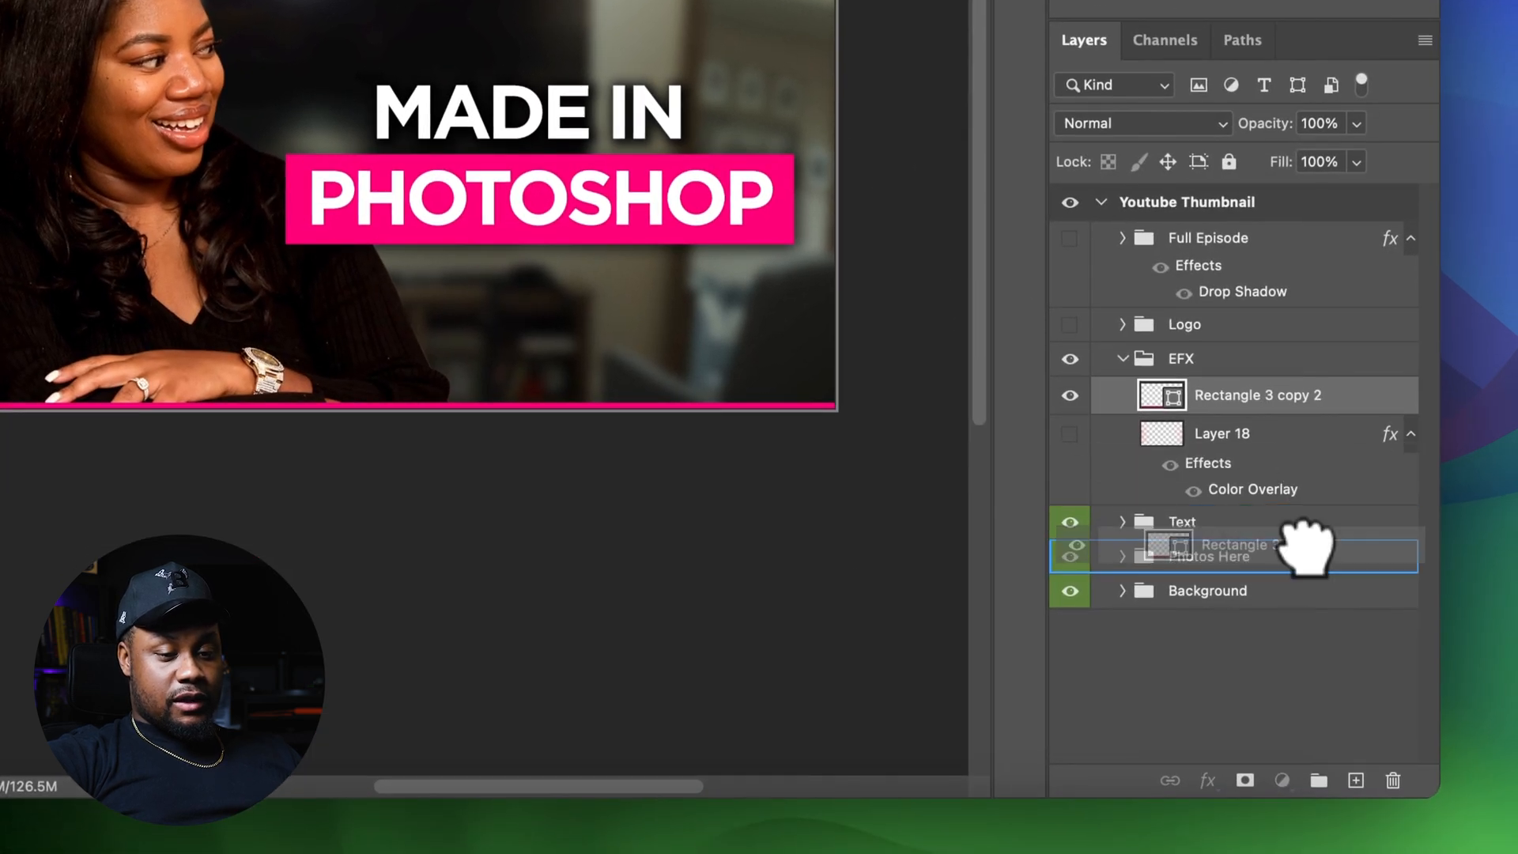
left_click_drag(1306, 571, 1306, 568)
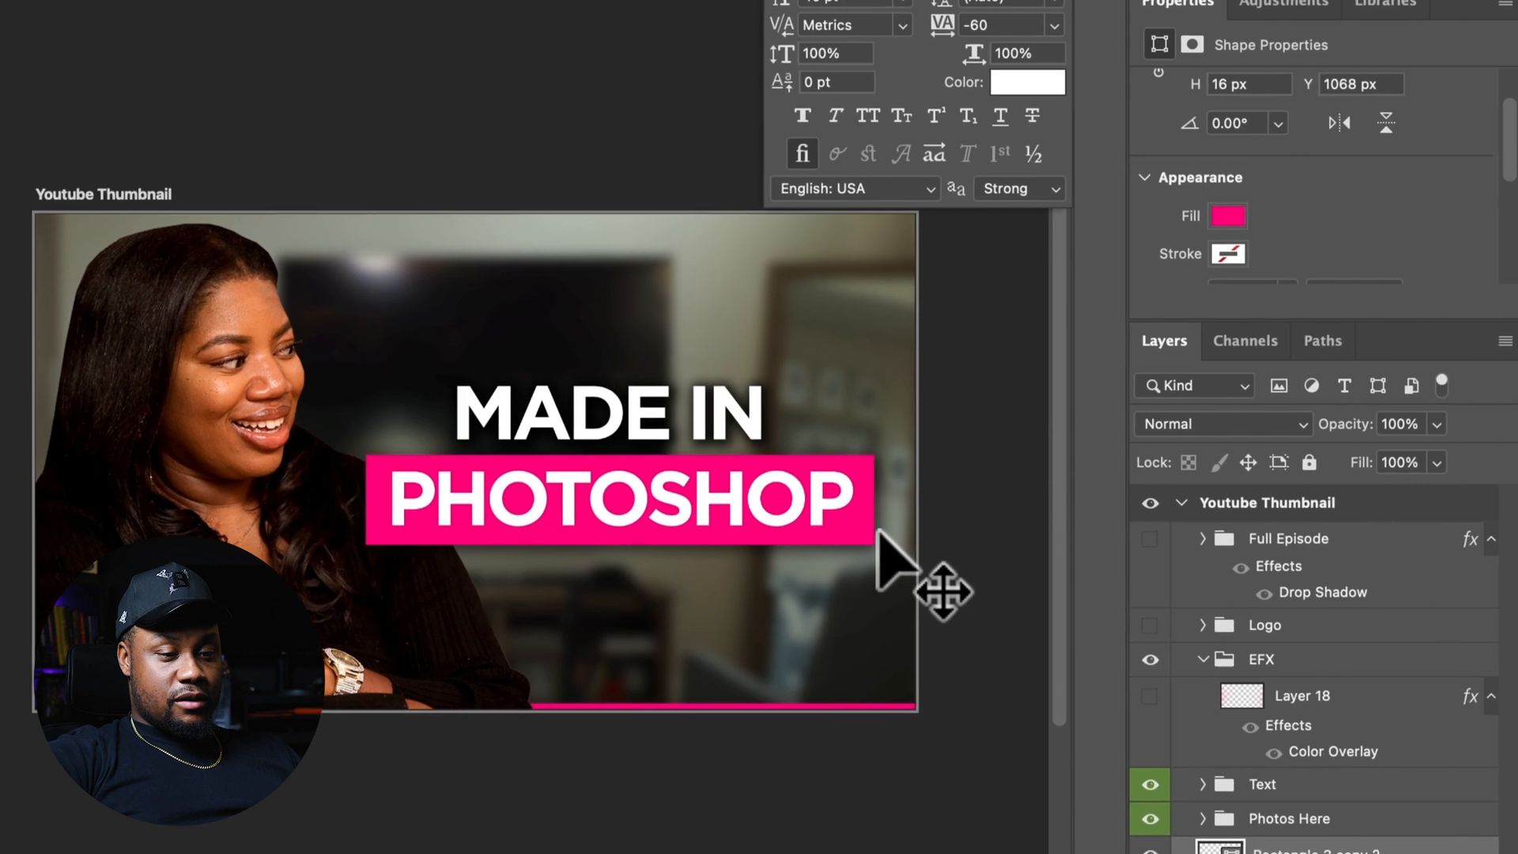
Duplicate the pink strip and place the copy along the thumbnail's top edge
left_click_drag(795, 262, 747, 105)
mouse_move(826, 395)
left_mouse_down()
mouse_move(856, 322)
mouse_move(833, 400)
mouse_move(828, 522)
mouse_move(844, 382)
left_mouse_up()
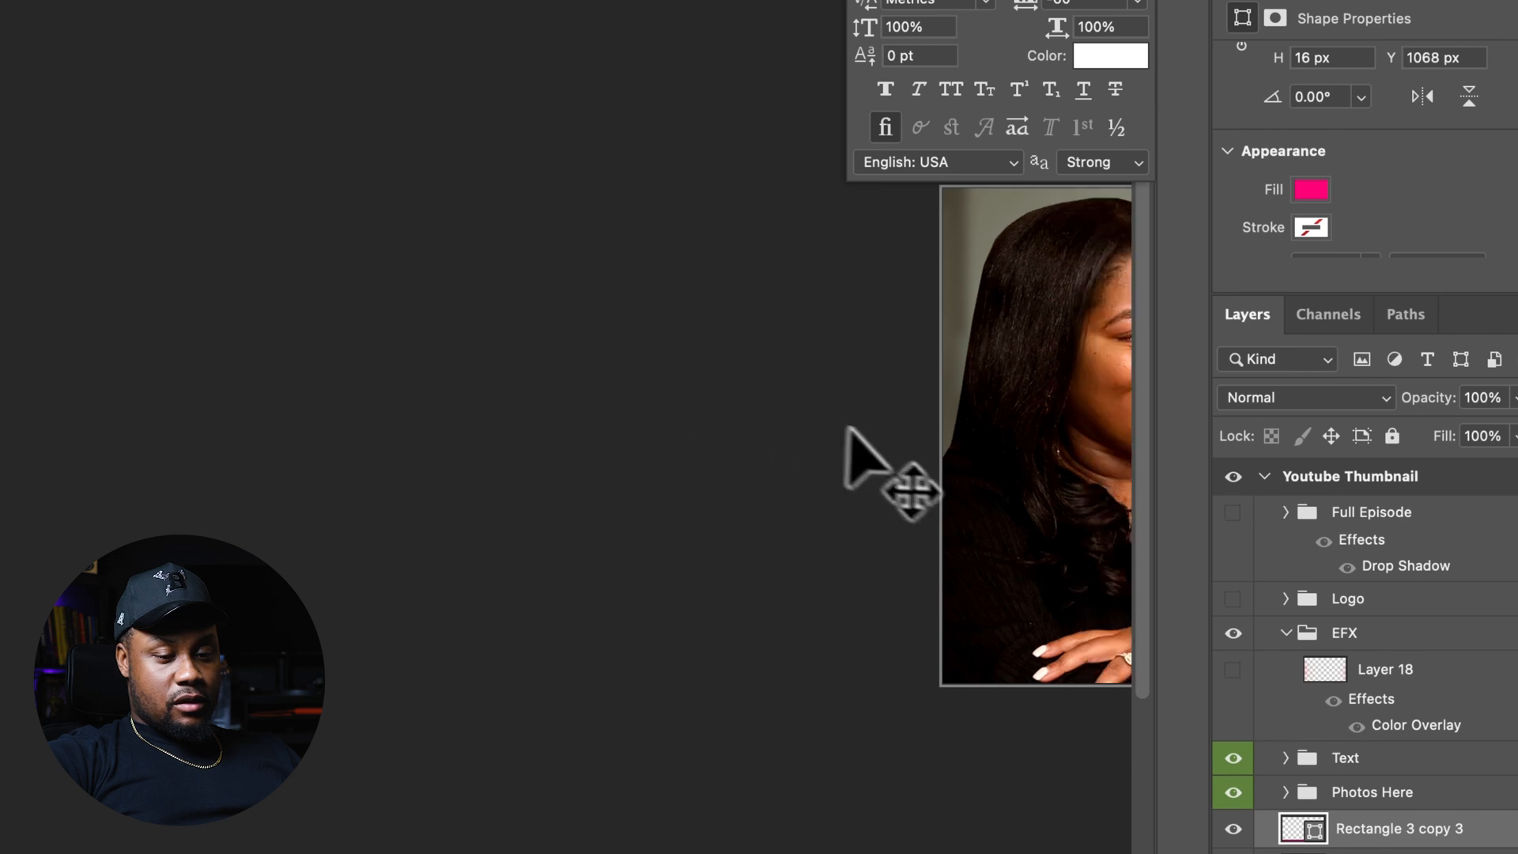
scroll(846, 430, "right", 5)
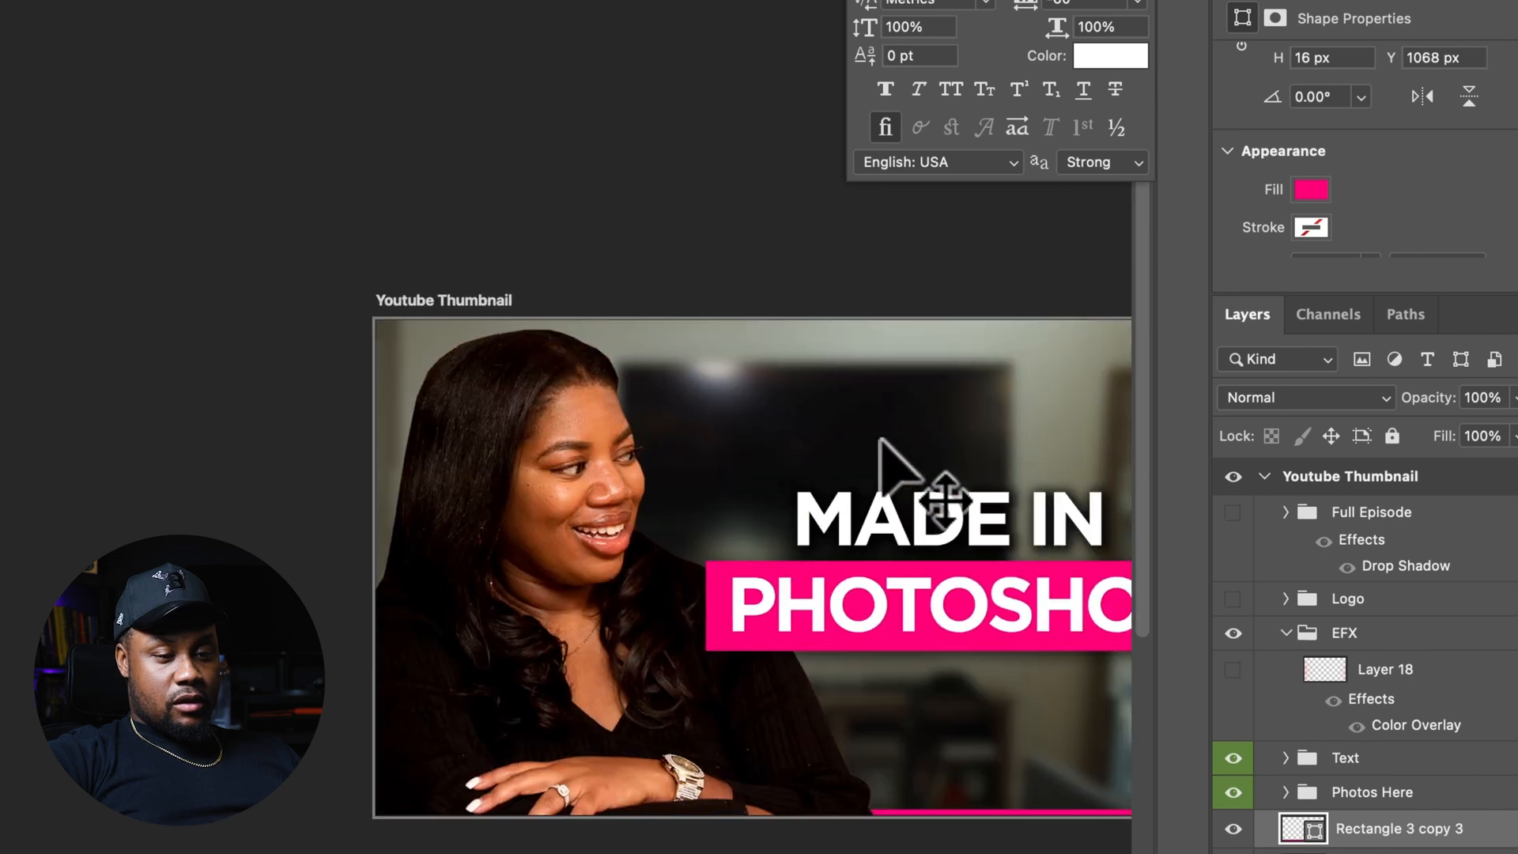
scroll(879, 438, "right", 6)
left_click_drag(891, 457, 807, 332)
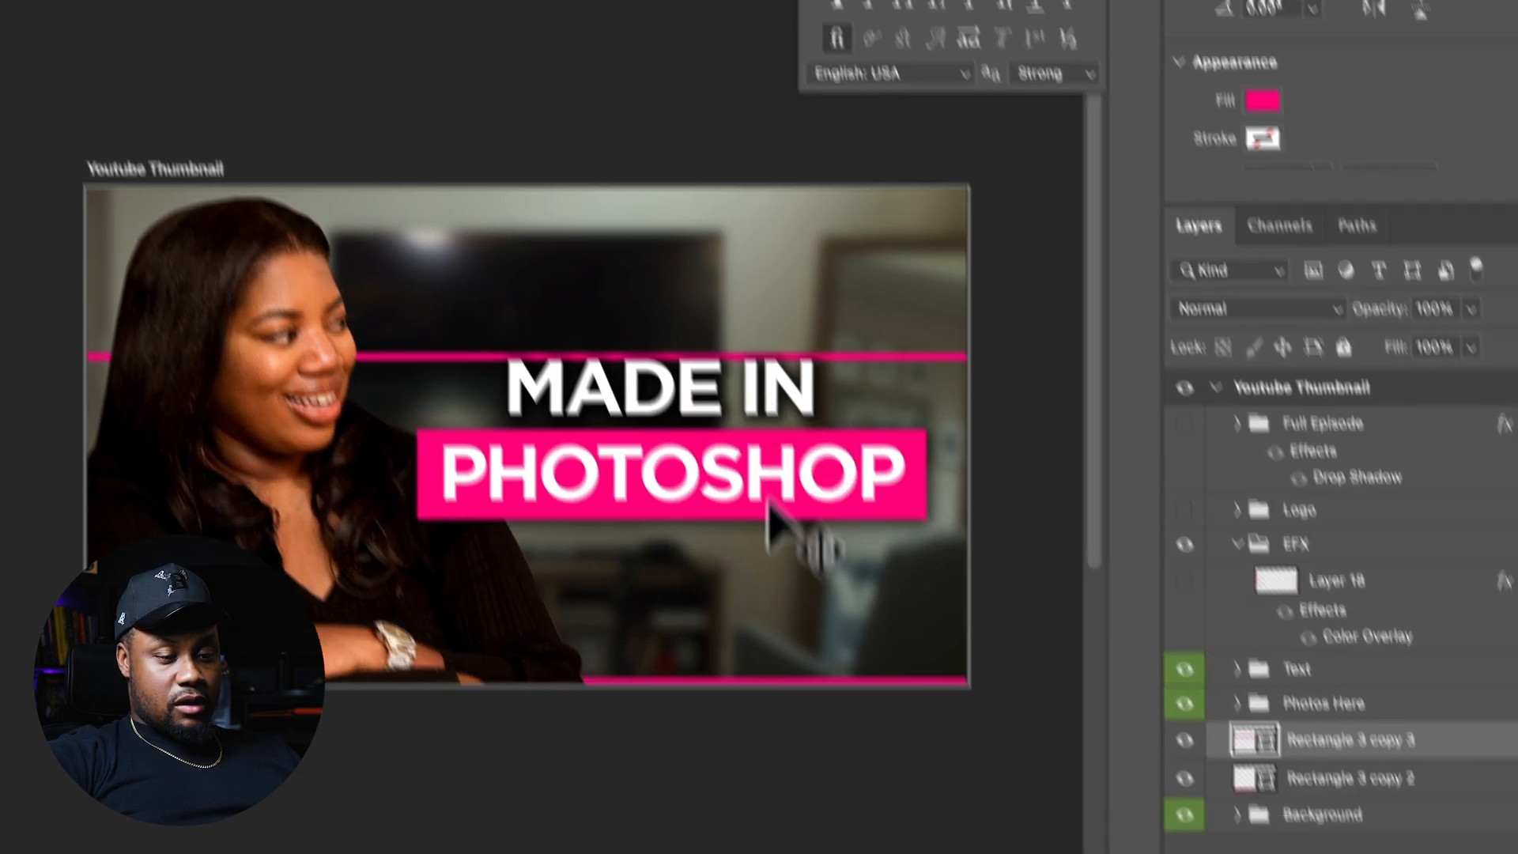
left_click_drag(768, 503, 767, 429)
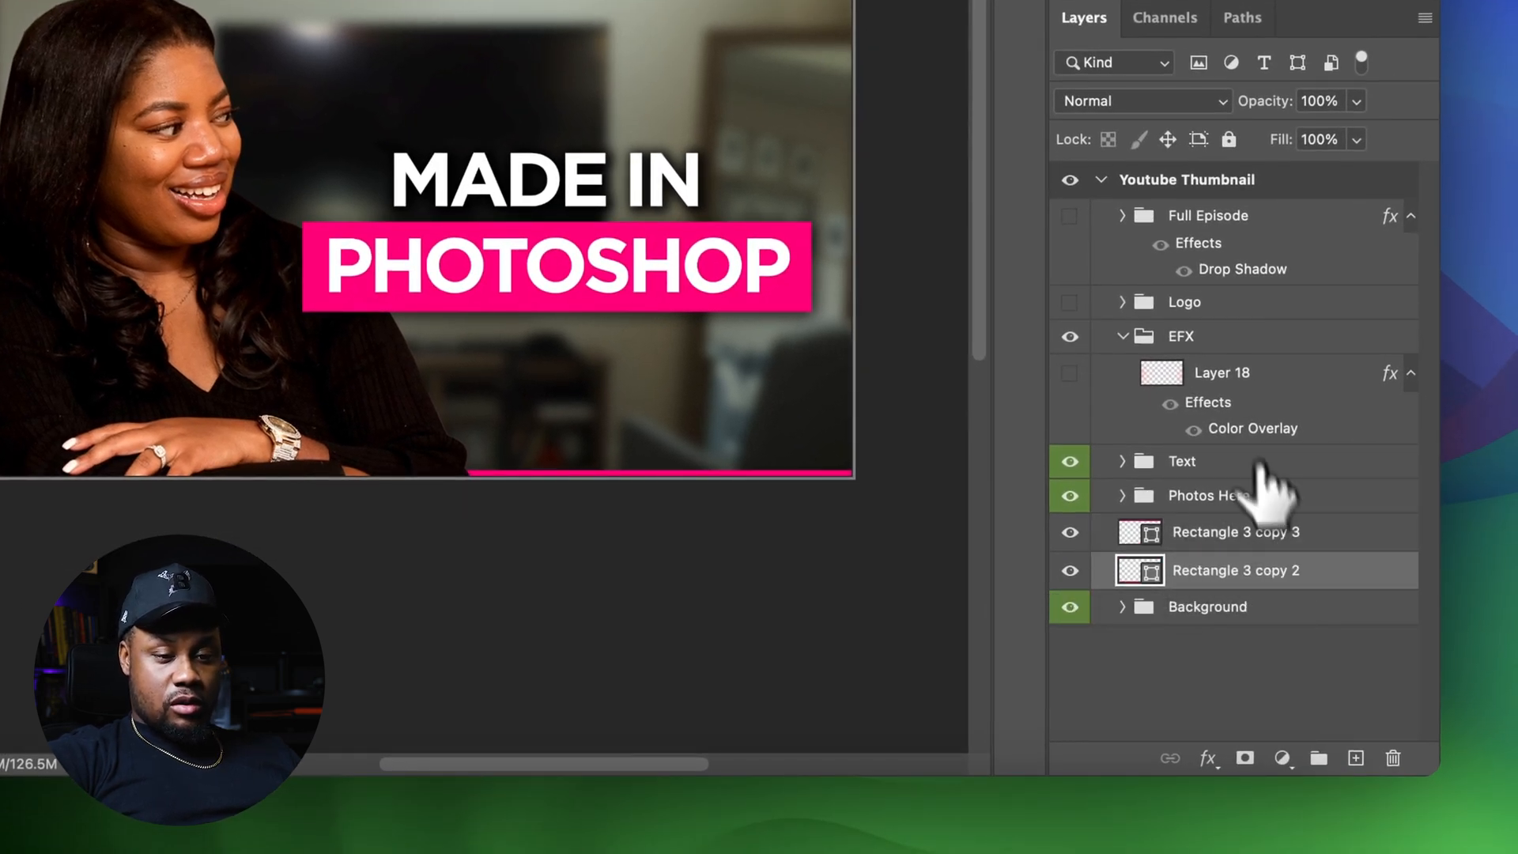
Delete Layer 18 from the EFX group and add a new empty layer there
left_click(1229, 399)
key("Delete")
left_click(1355, 757)
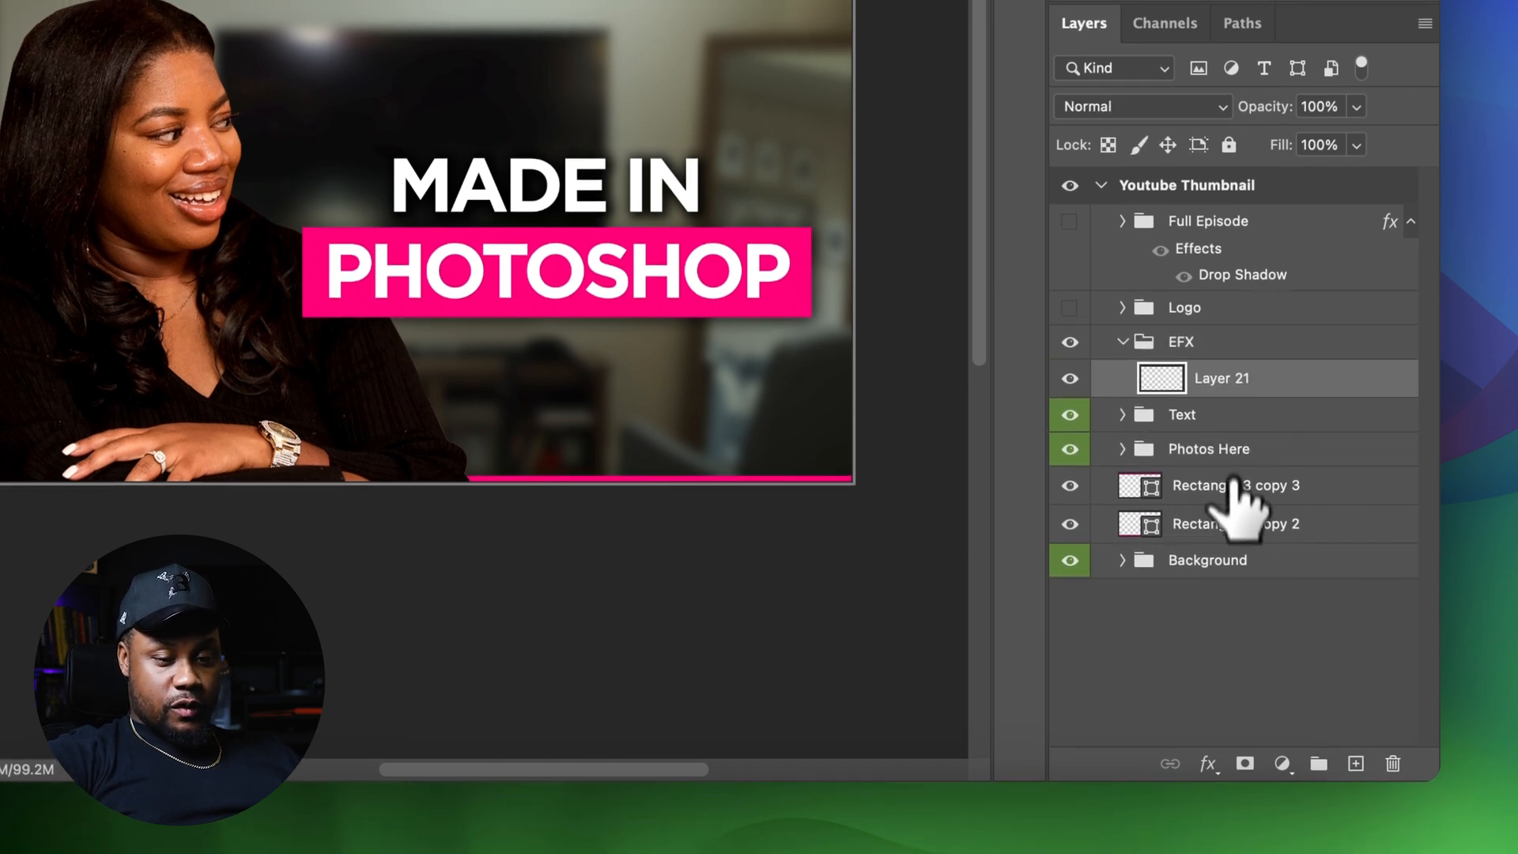
Move both pink strip layers into the EFX group, collapse it, and place it below Photos Here
double_click(1231, 526)
left_click(1232, 487, "shift")
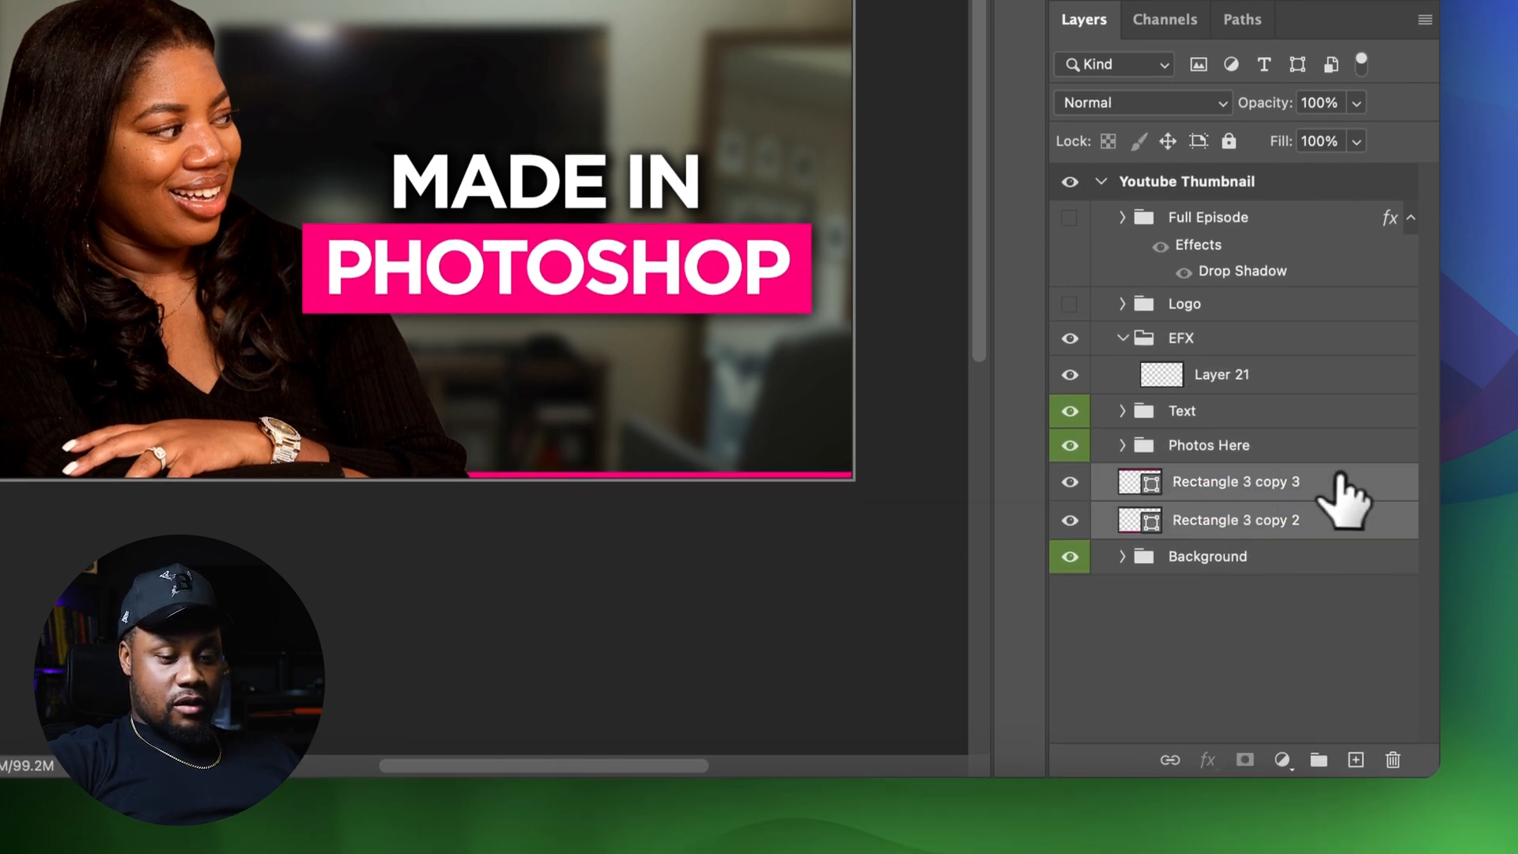
left_click_drag(1260, 490, 1237, 336)
left_click(1121, 337)
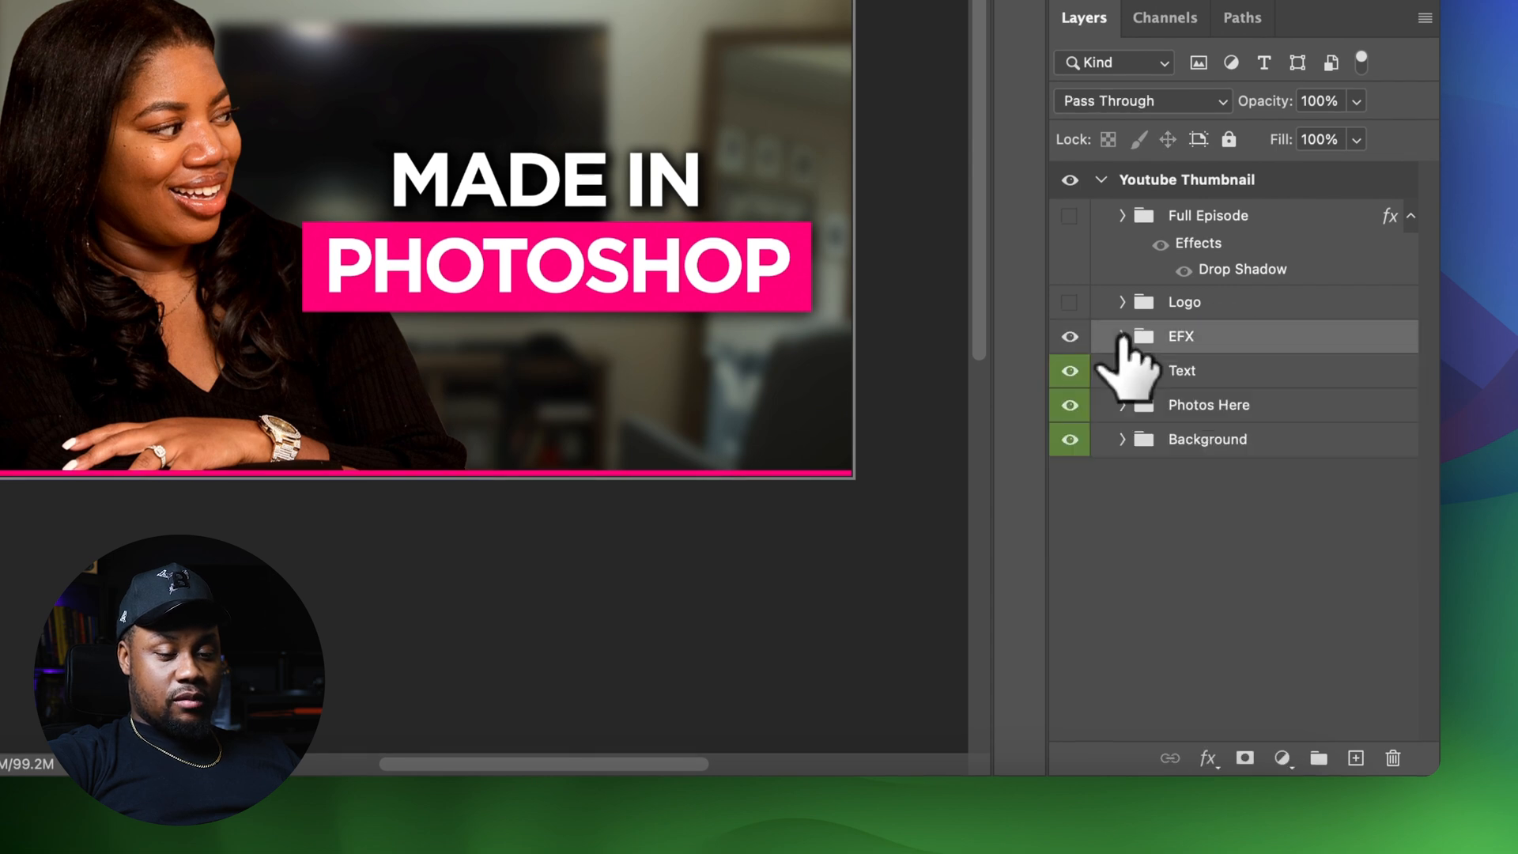
right_click(1197, 415)
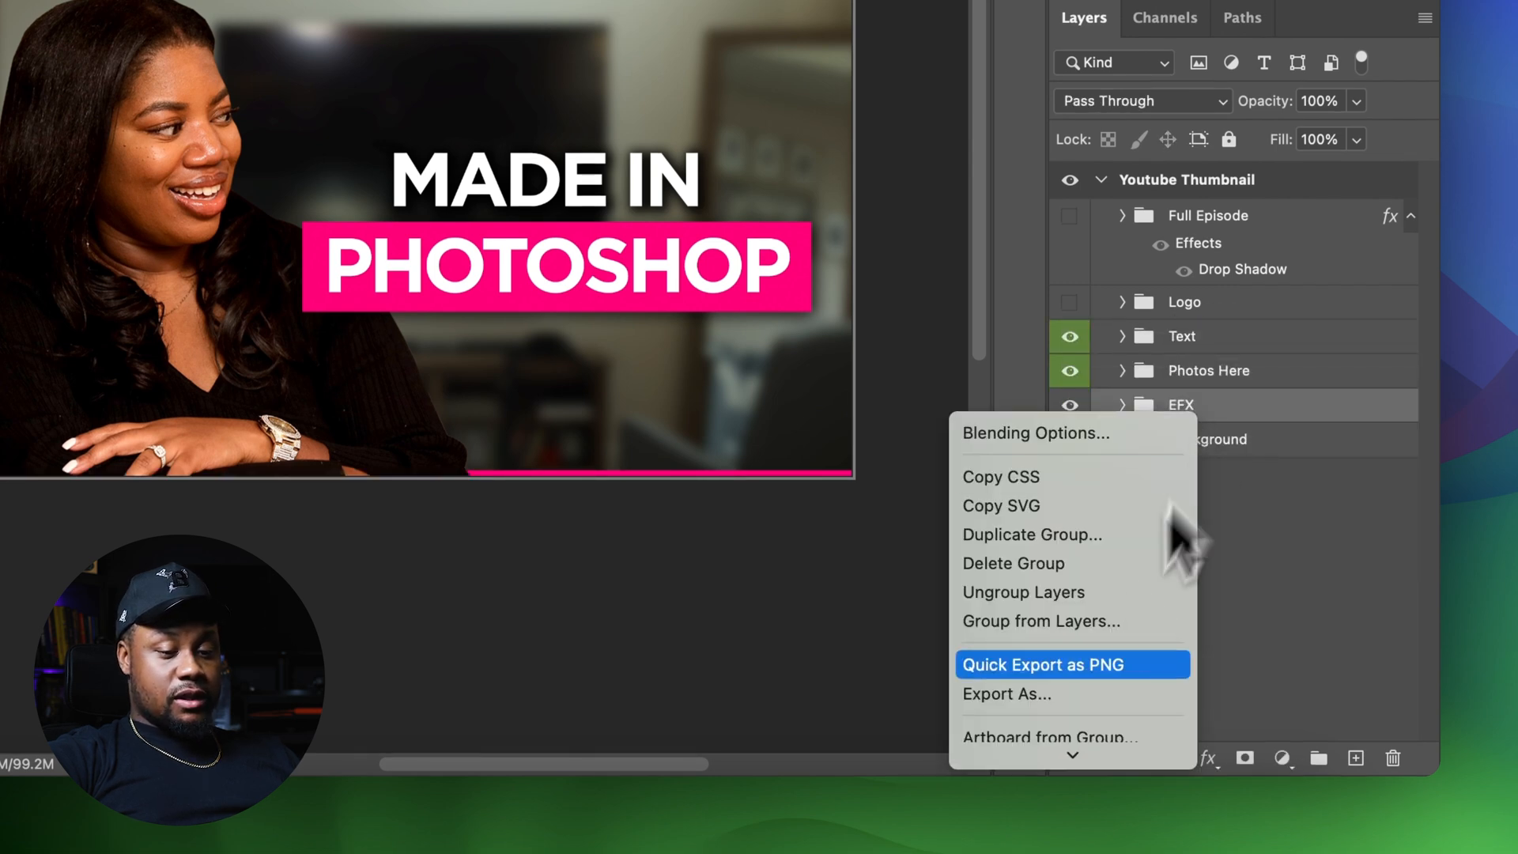
left_click(1352, 407)
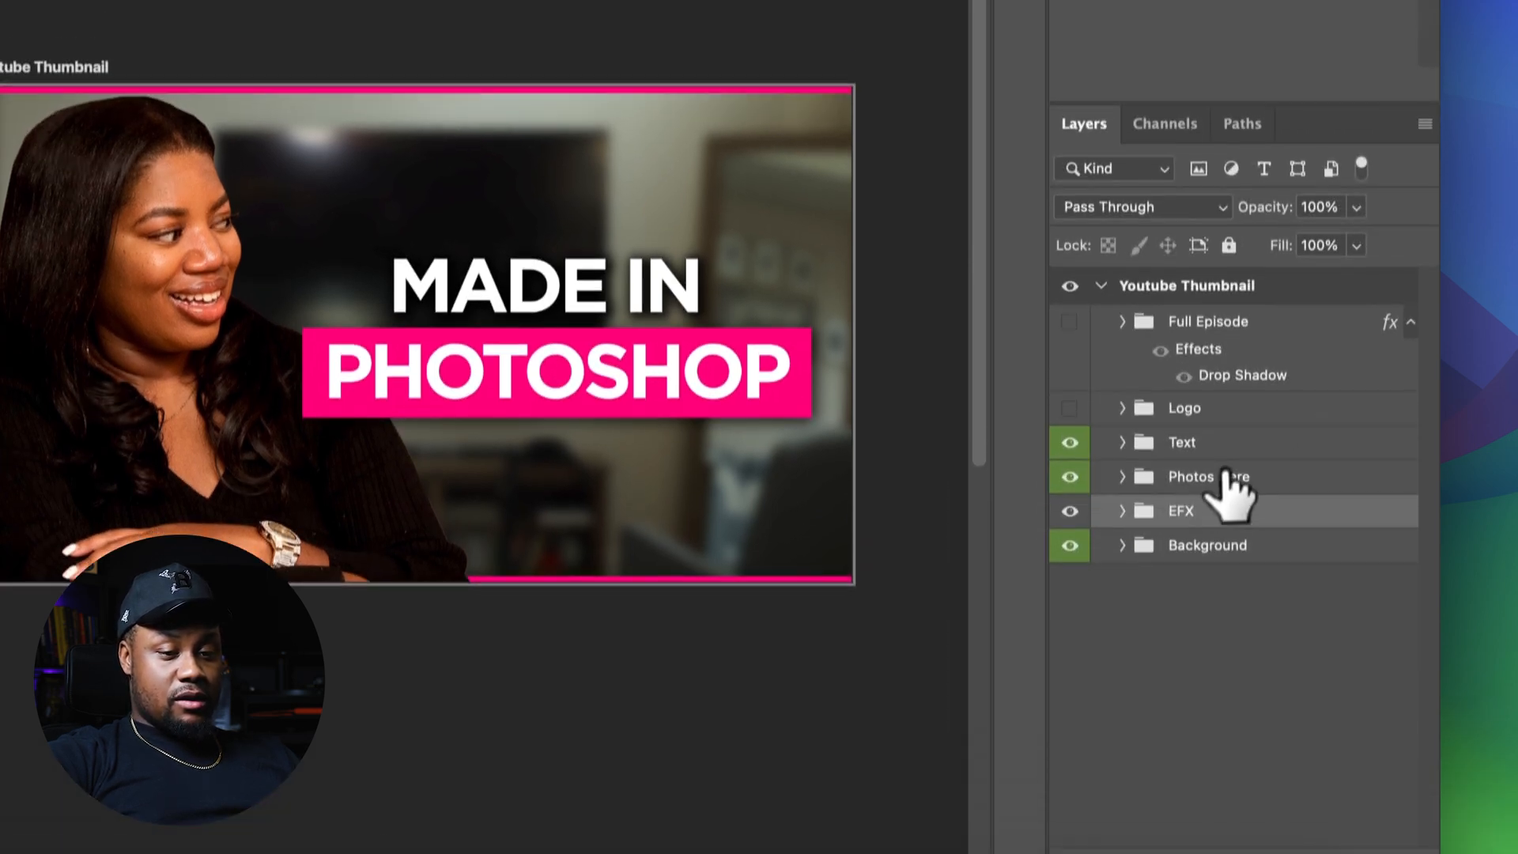
Free-transform the Photos Here group, shifting the subject slightly up and left
left_click(1344, 370)
key("ctrl+t")
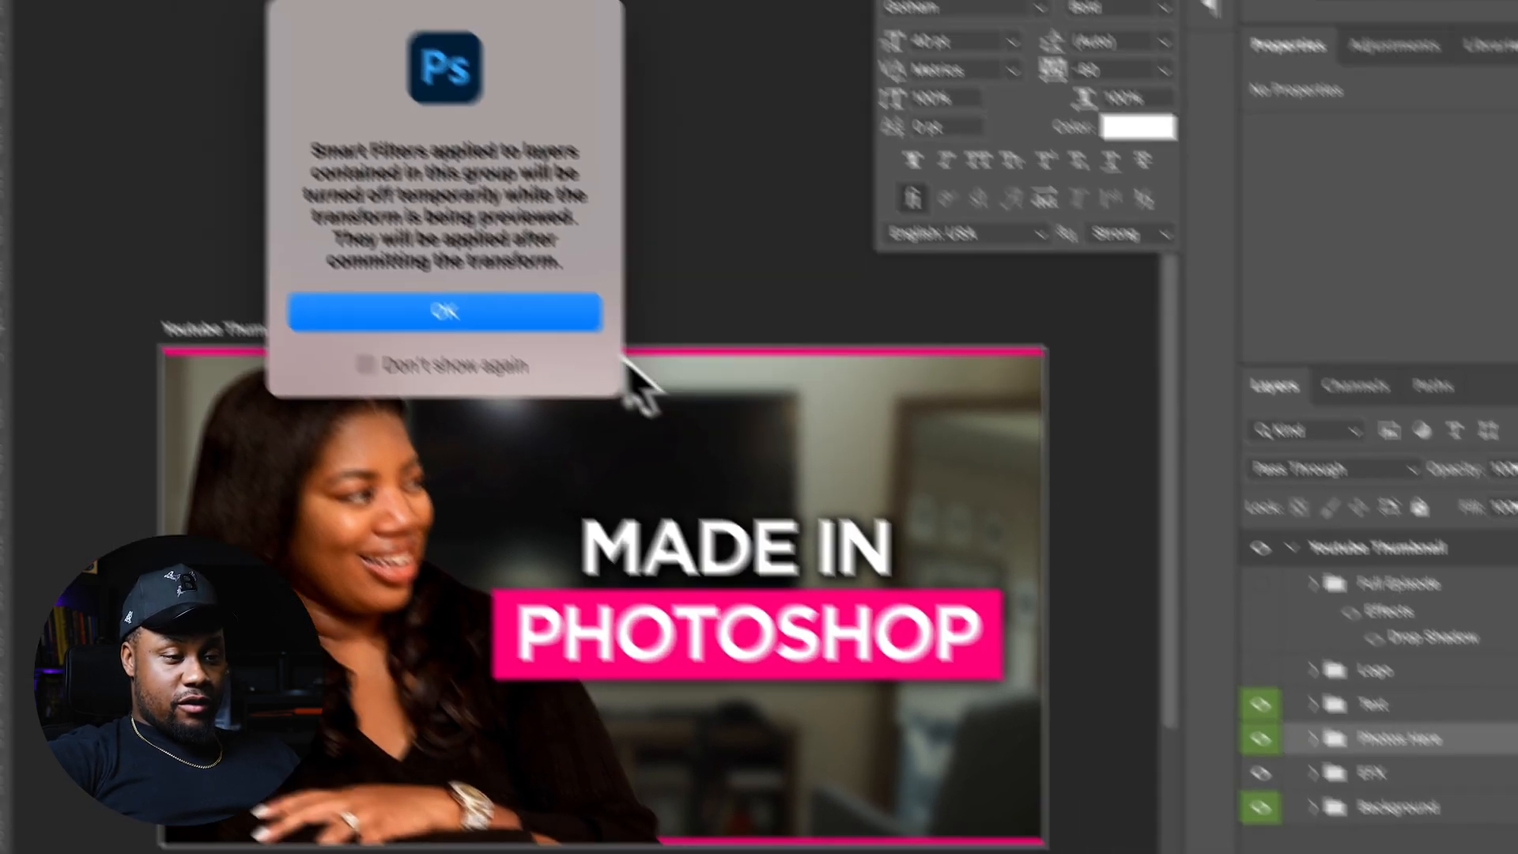
key("Return")
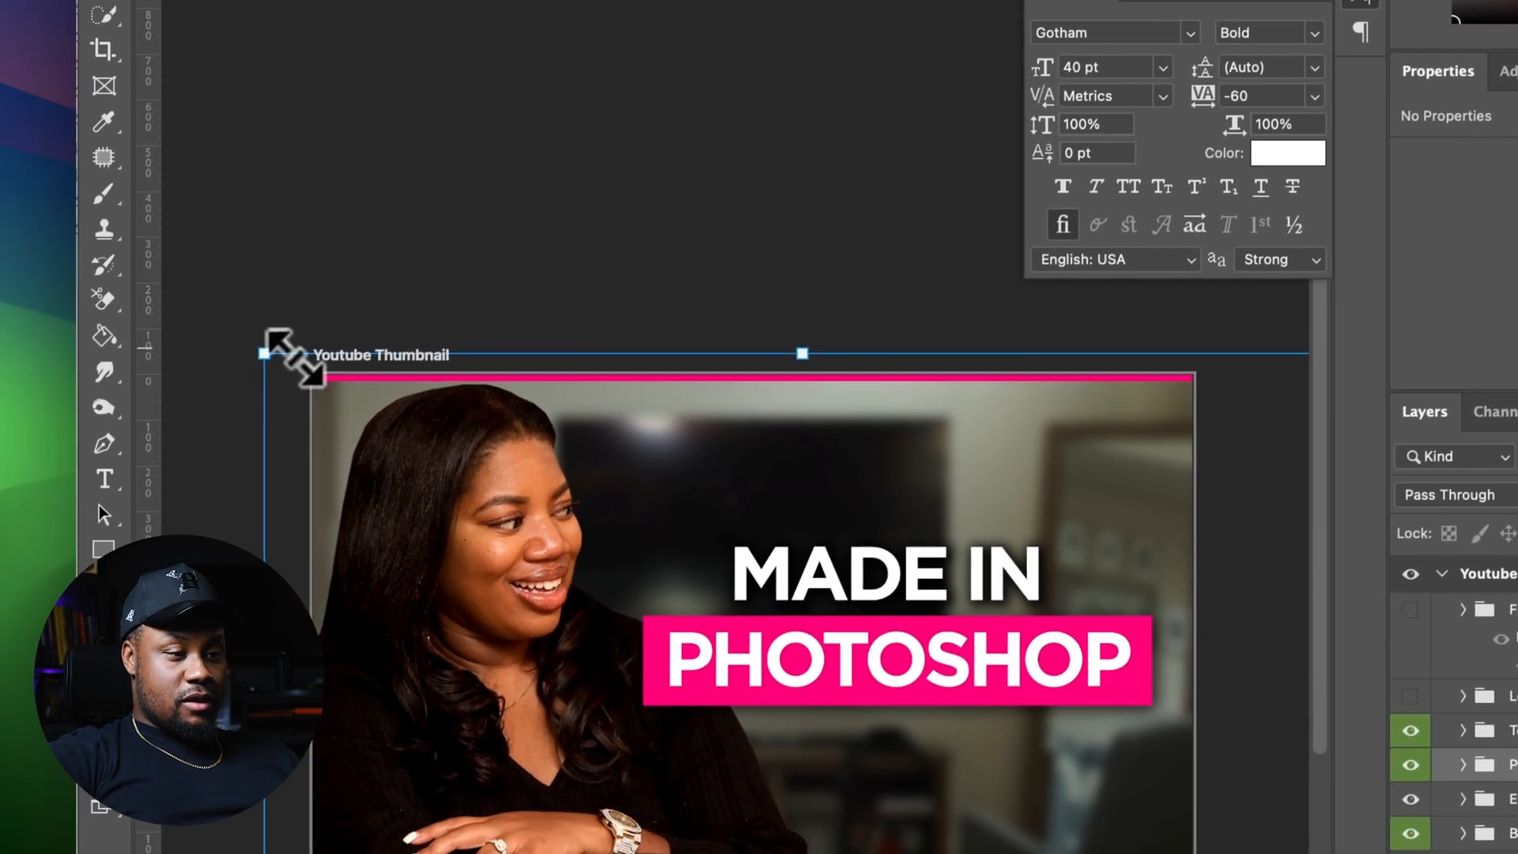
left_click_drag(293, 358, 253, 336)
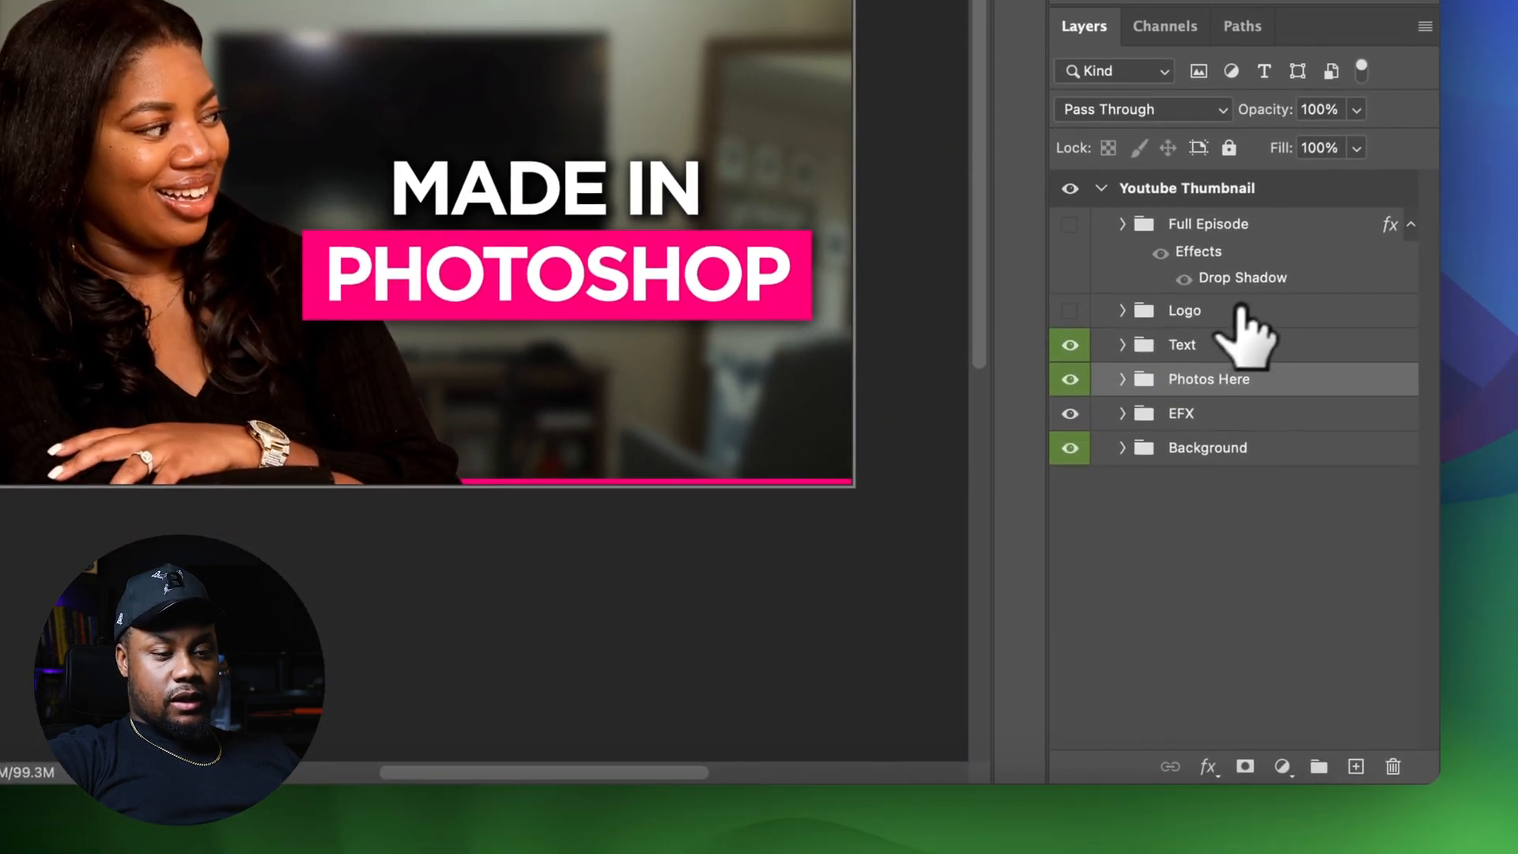
Add a new empty layer above the Text group
left_click(1355, 766)
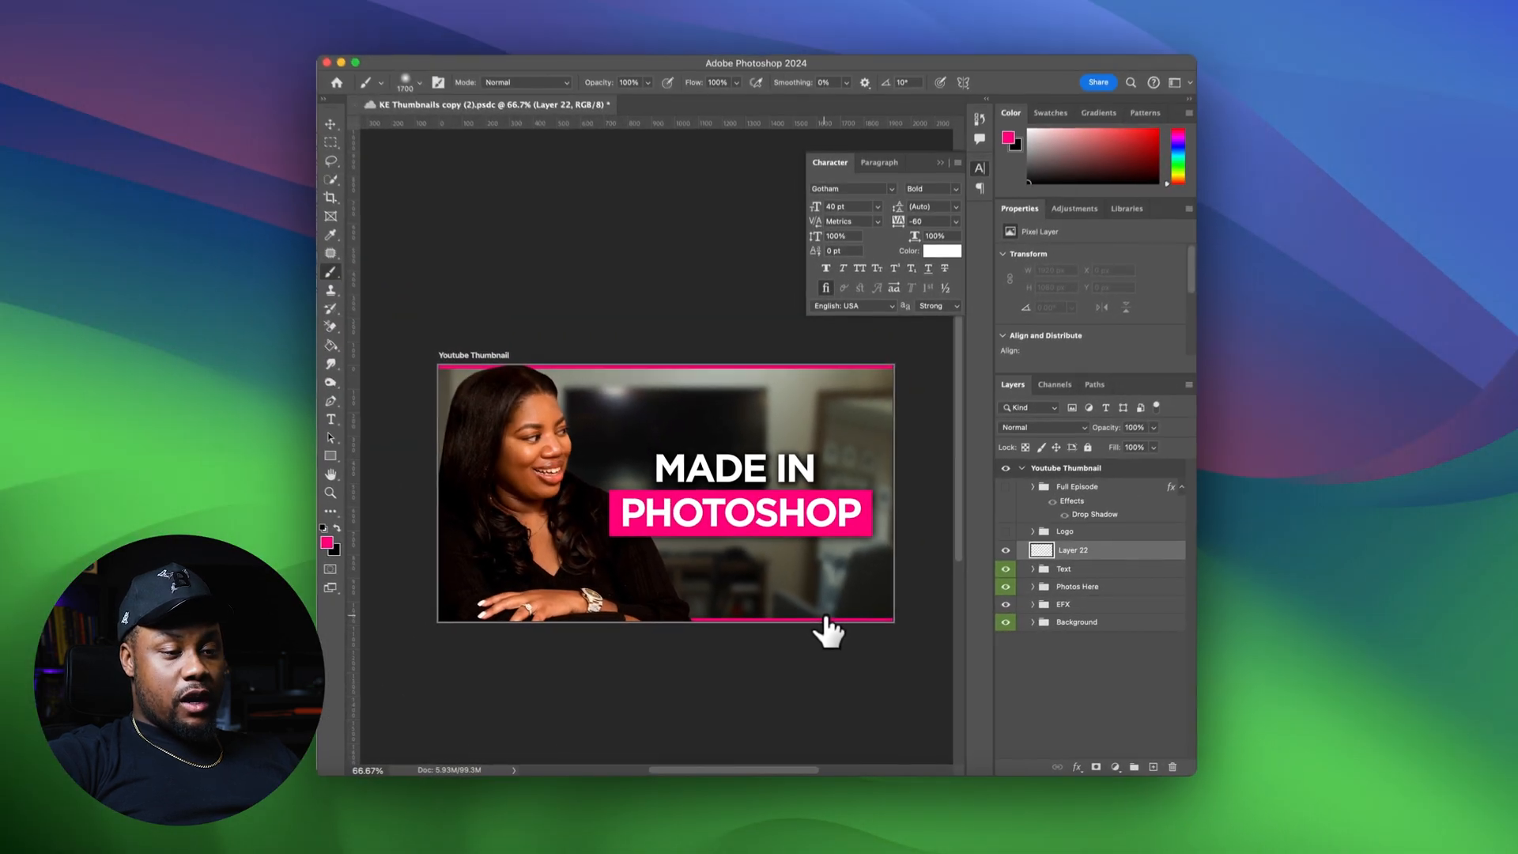
scroll(824, 575, "right", 4)
scroll(824, 576, "left", 4)
scroll(827, 635, "right", 4)
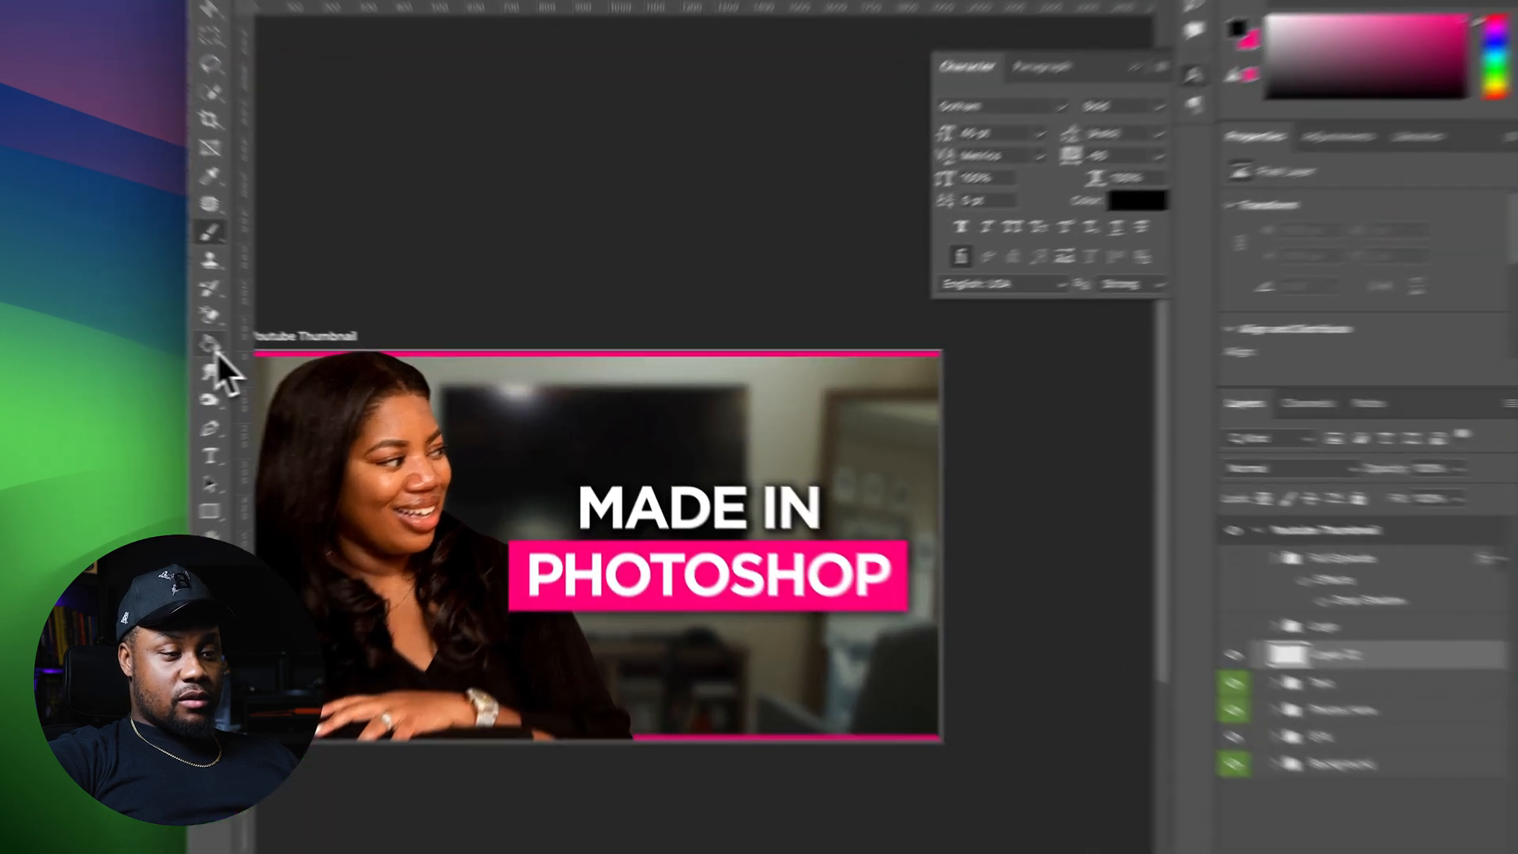
Add a vertical gradient fill layer across the thumbnail and place it below the Photos Here group
right_click(348, 360)
left_click(385, 358)
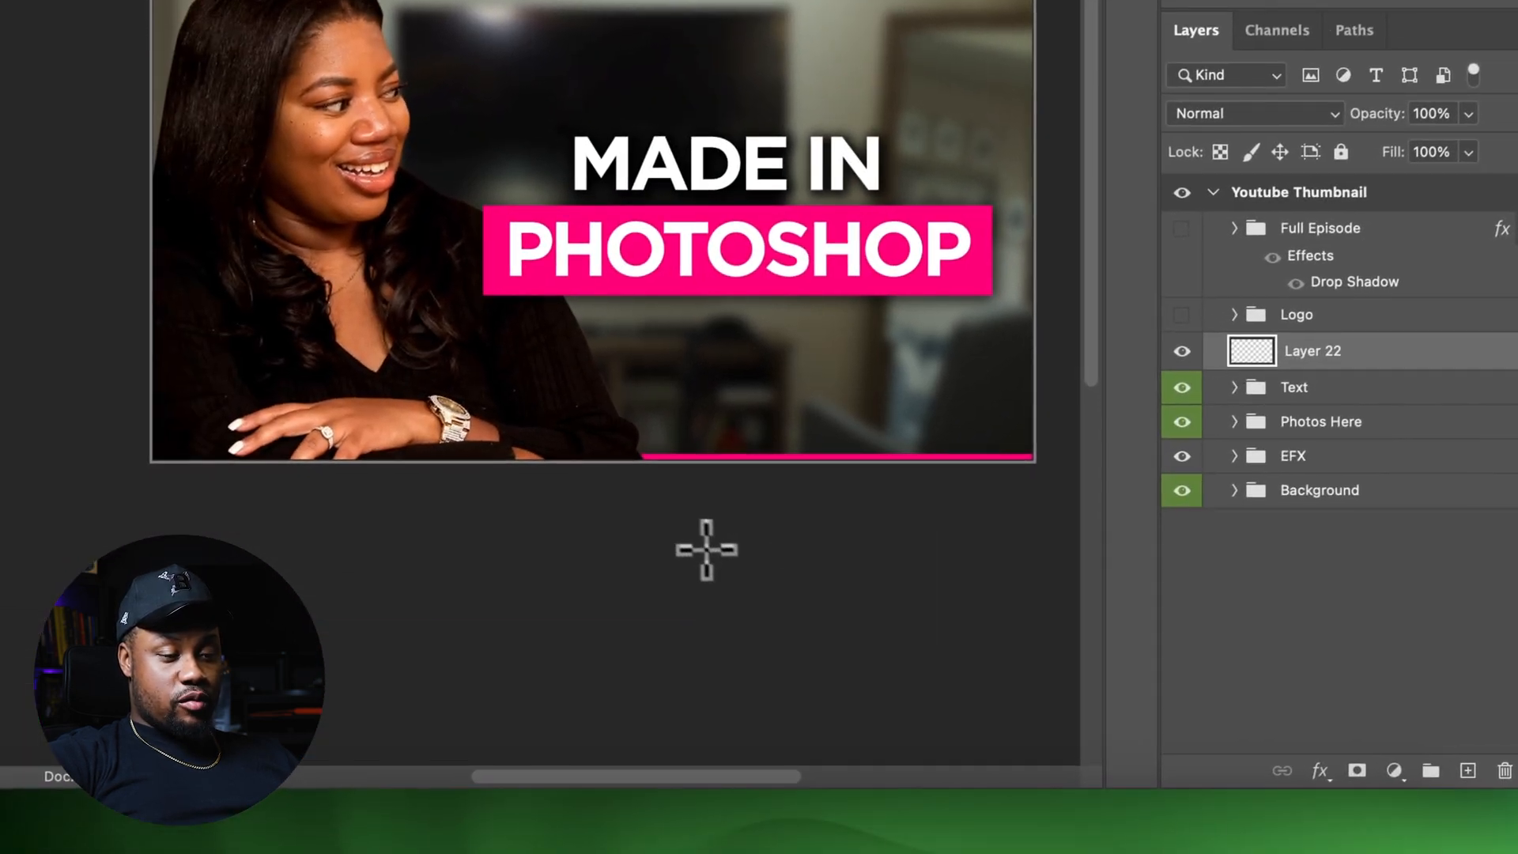
left_click_drag(706, 550, 654, 122)
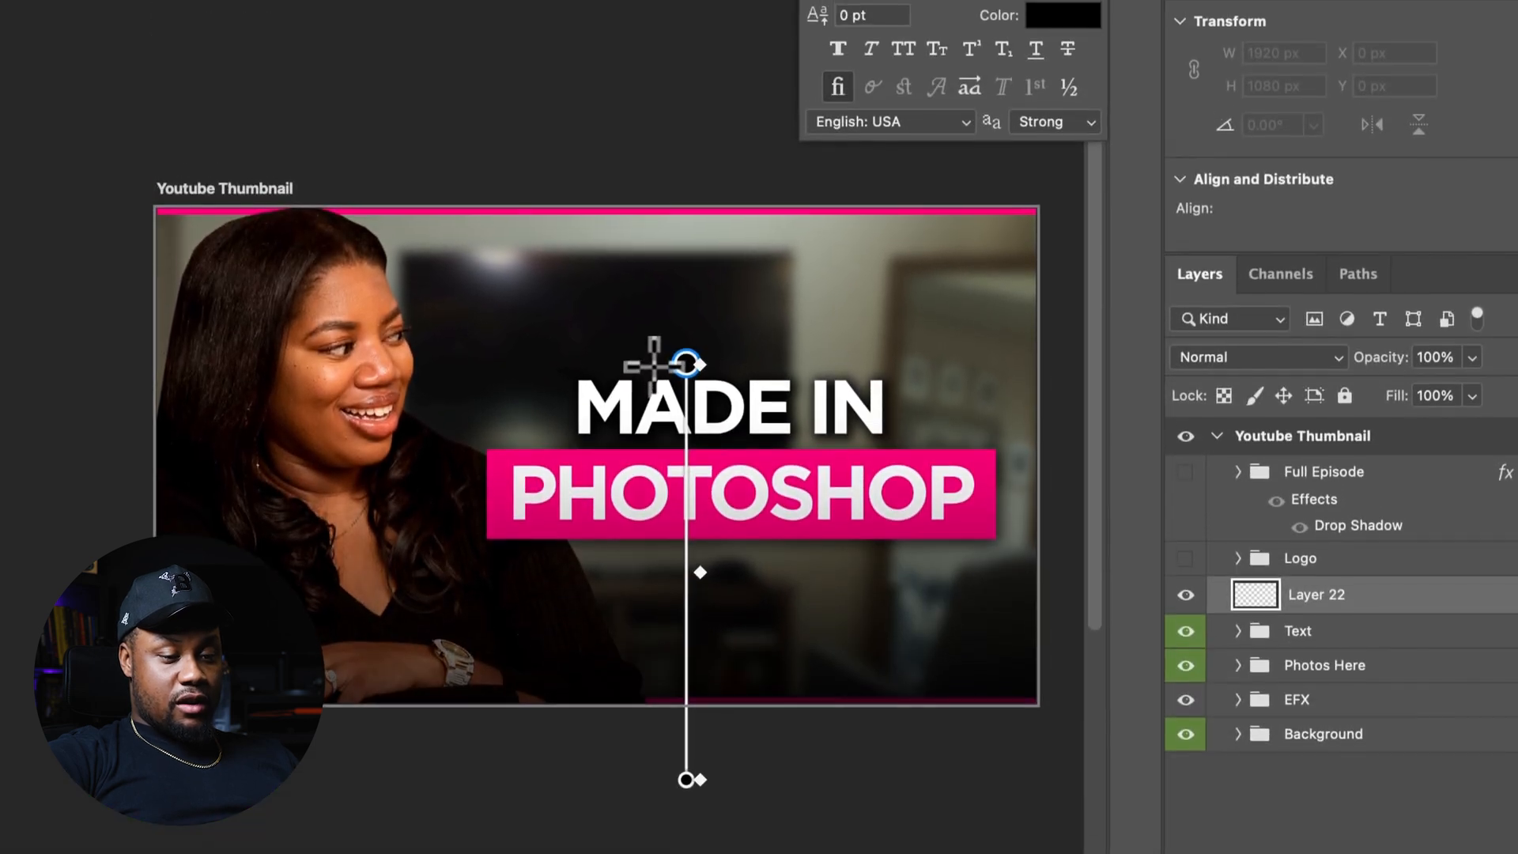
left_click_drag(654, 366, 637, 329)
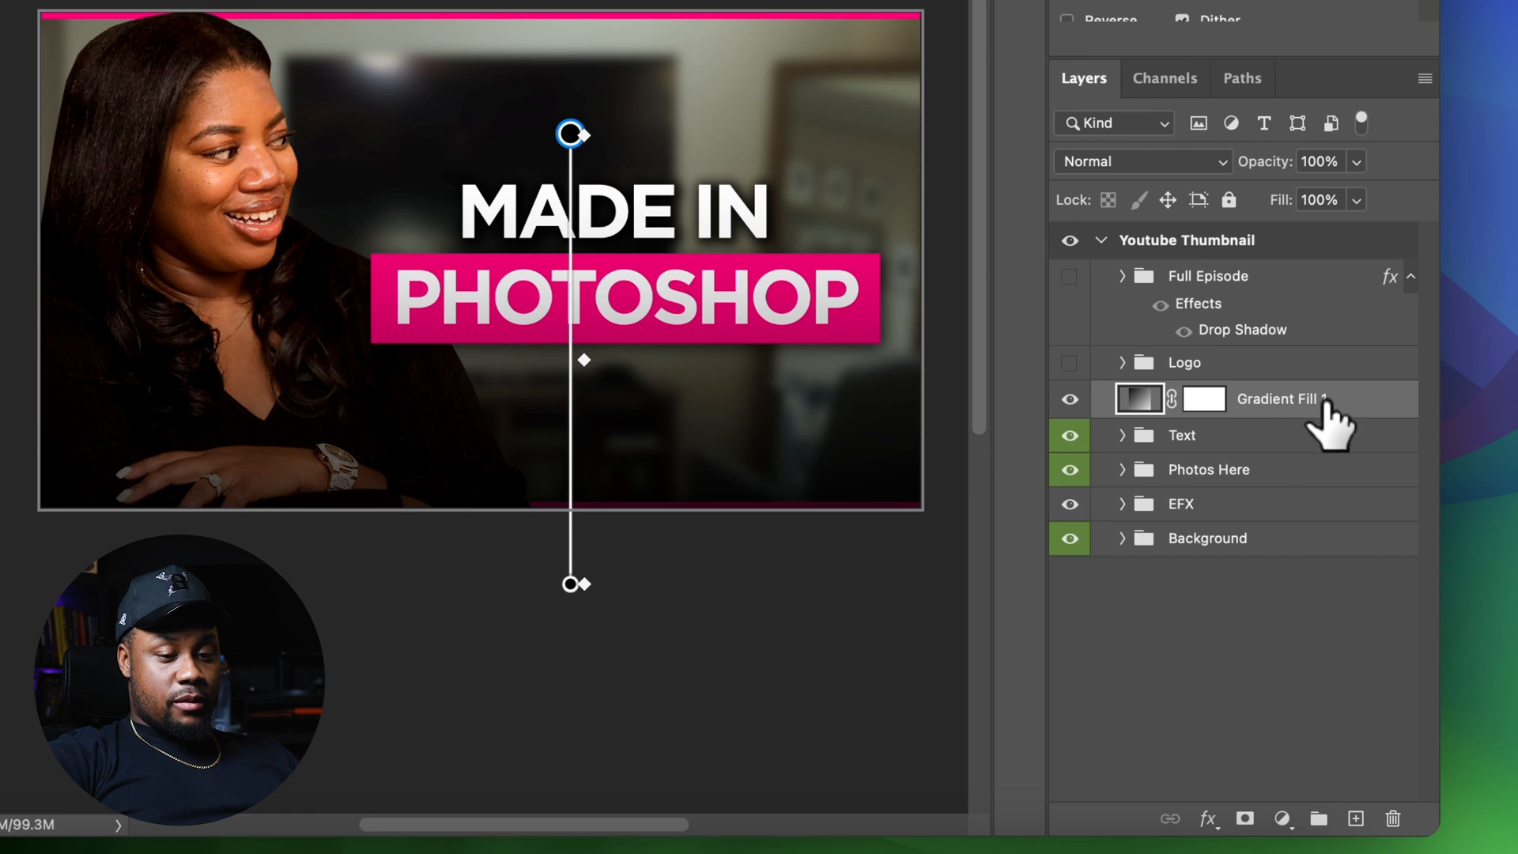
left_click_drag(1328, 486, 1328, 484)
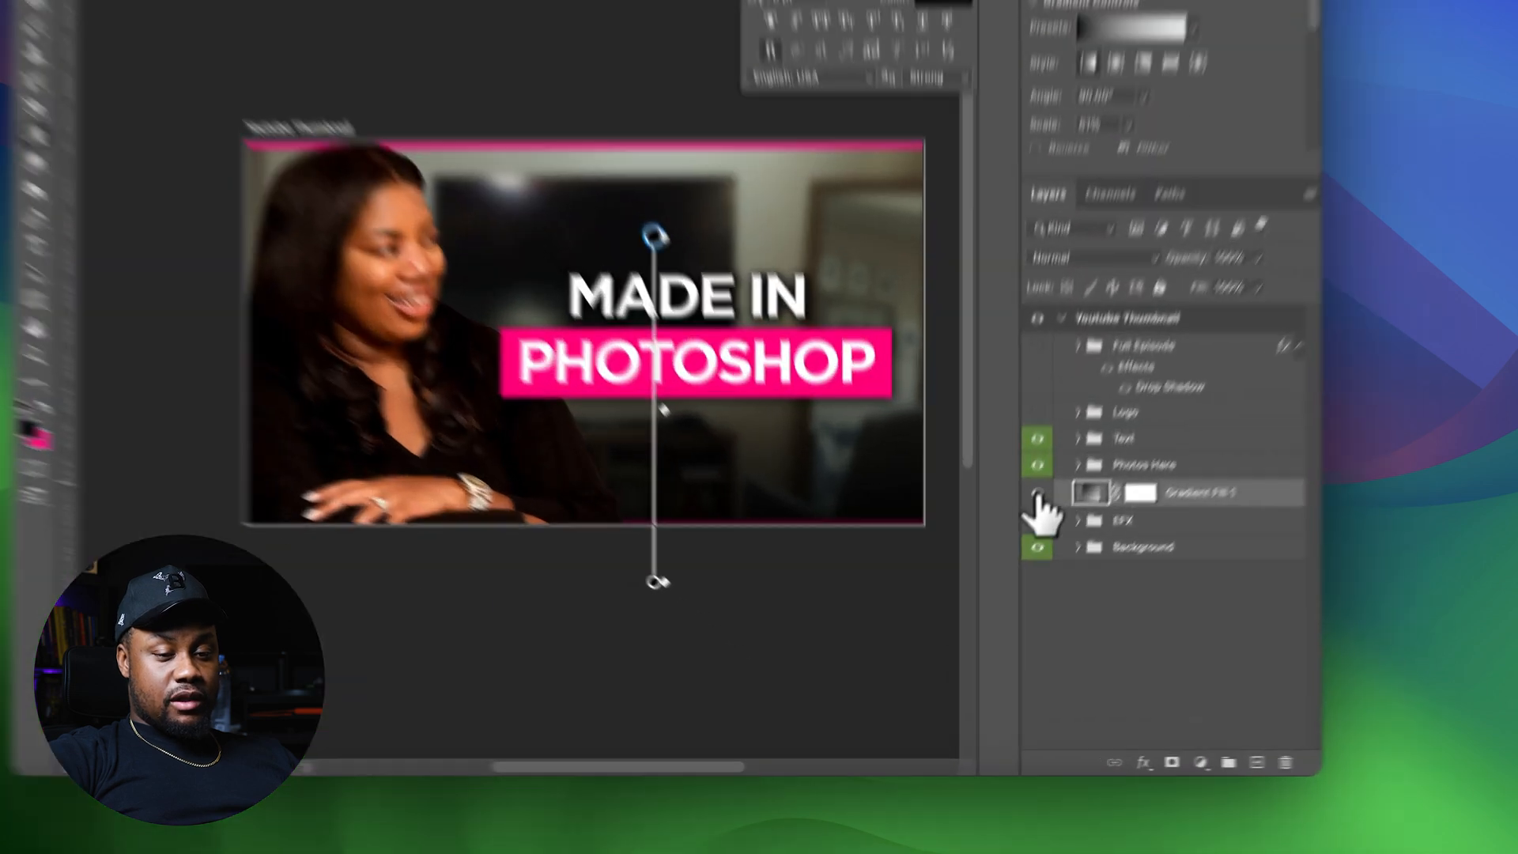
Toggle the gradient fill layer's visibility to compare the thumbnail with and without it
left_click(1000, 591)
left_click(1000, 592)
left_click(1000, 591)
left_click(1068, 406)
left_click(1068, 407)
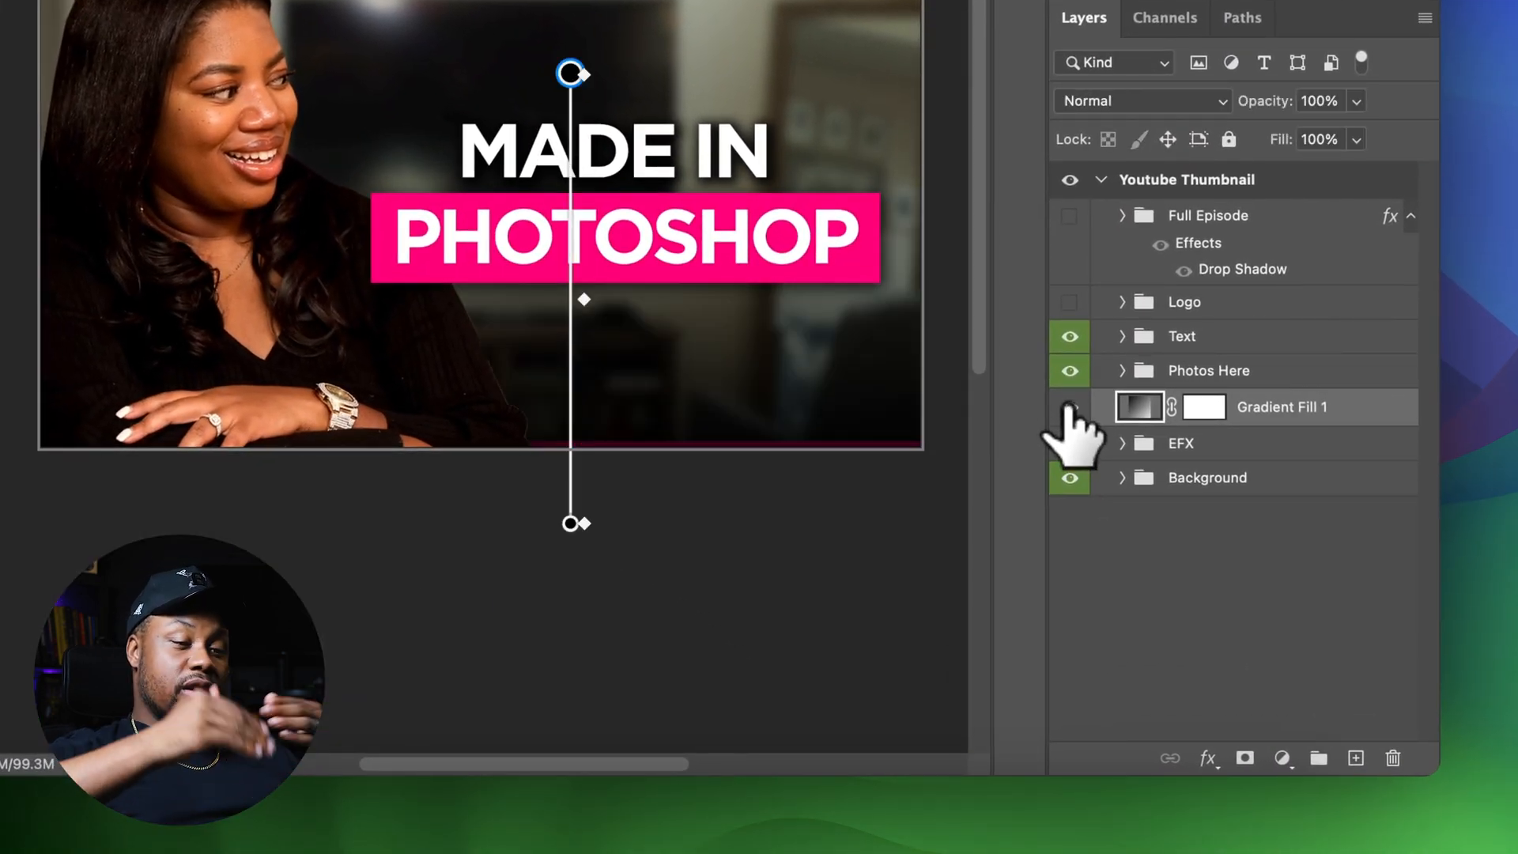
Add a new empty layer directly above the gradient fill layer
left_click(1280, 335)
left_click(1286, 419)
left_click(1355, 757)
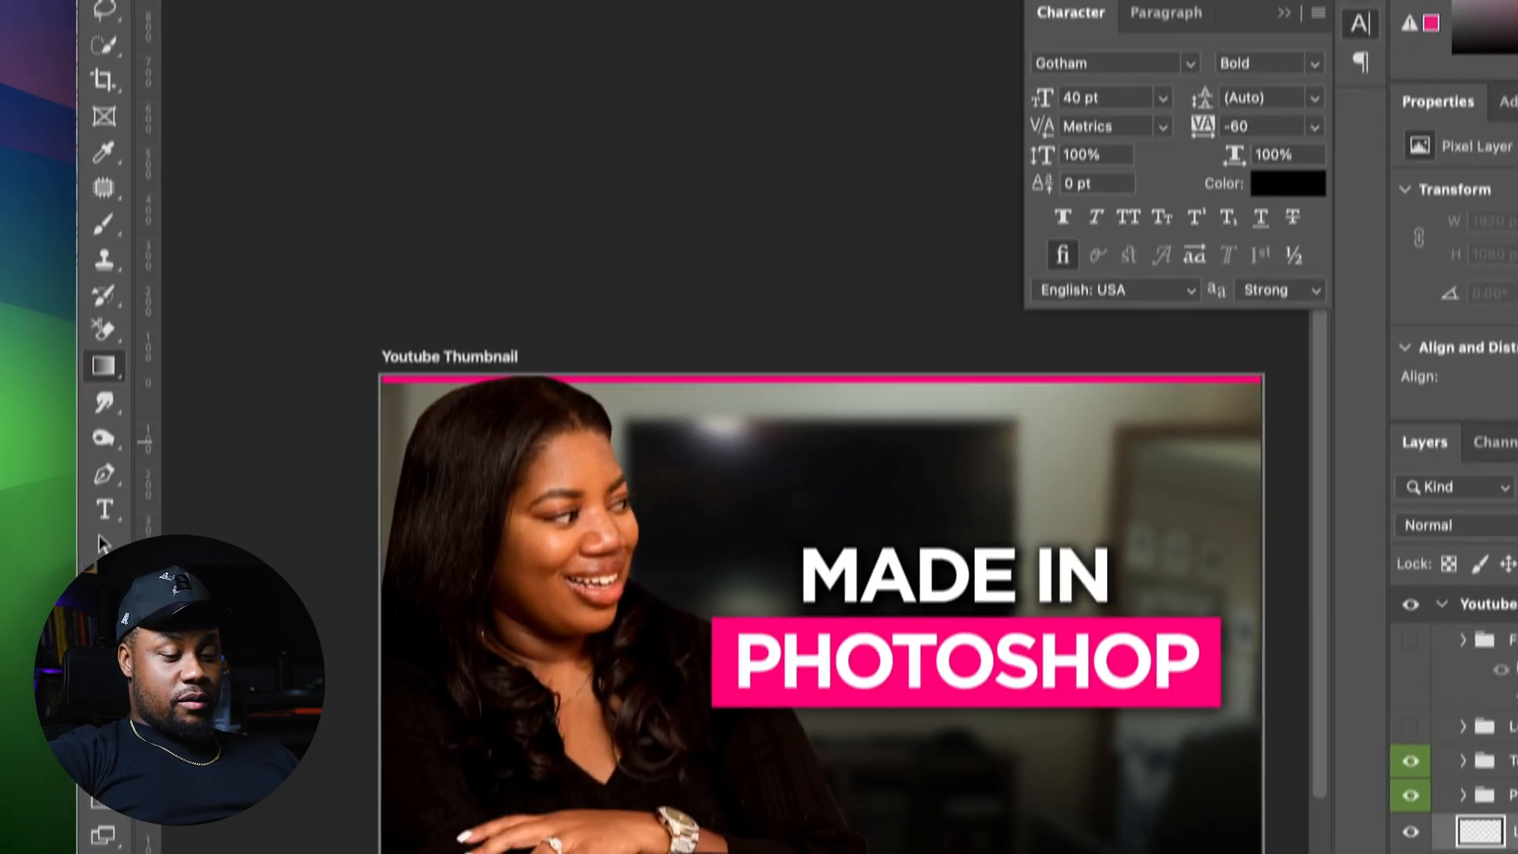
Paint pink onto the new layer with a soft Brush, 1700 px size and 0% hardness
key("b")
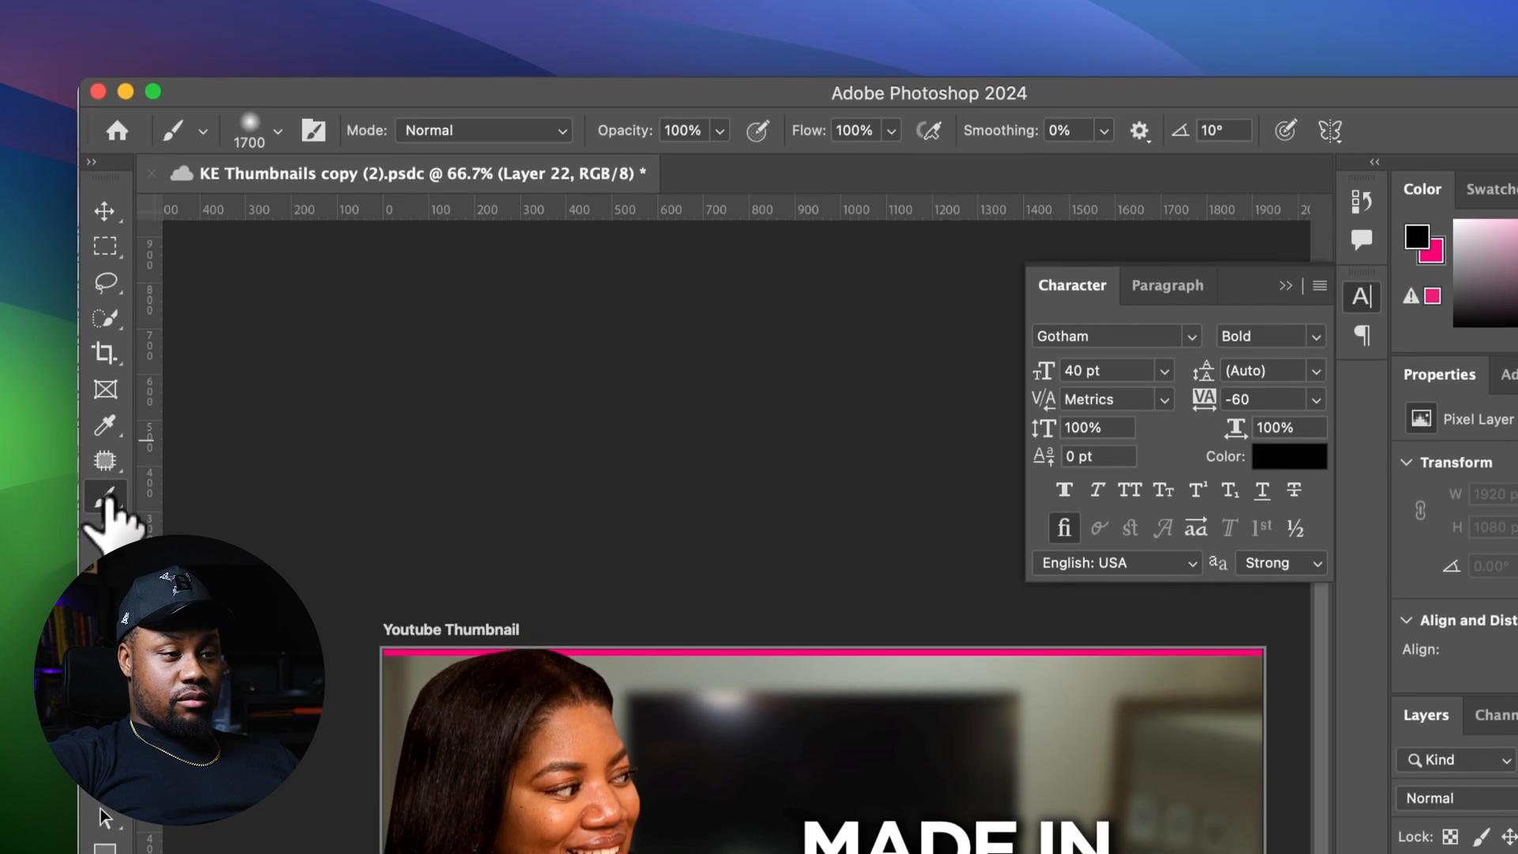
left_click(278, 118)
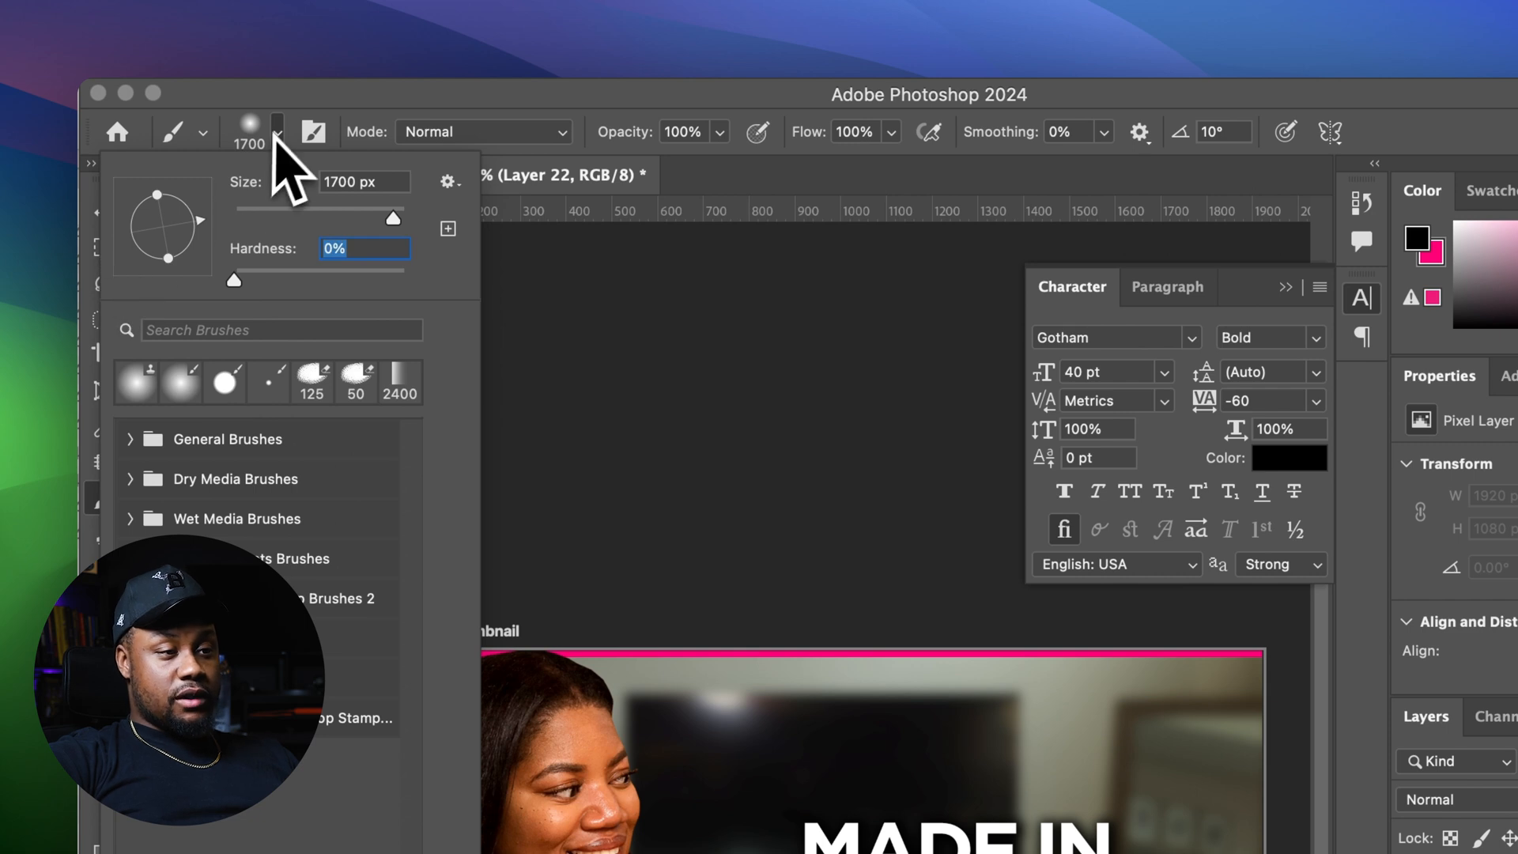
key("Return")
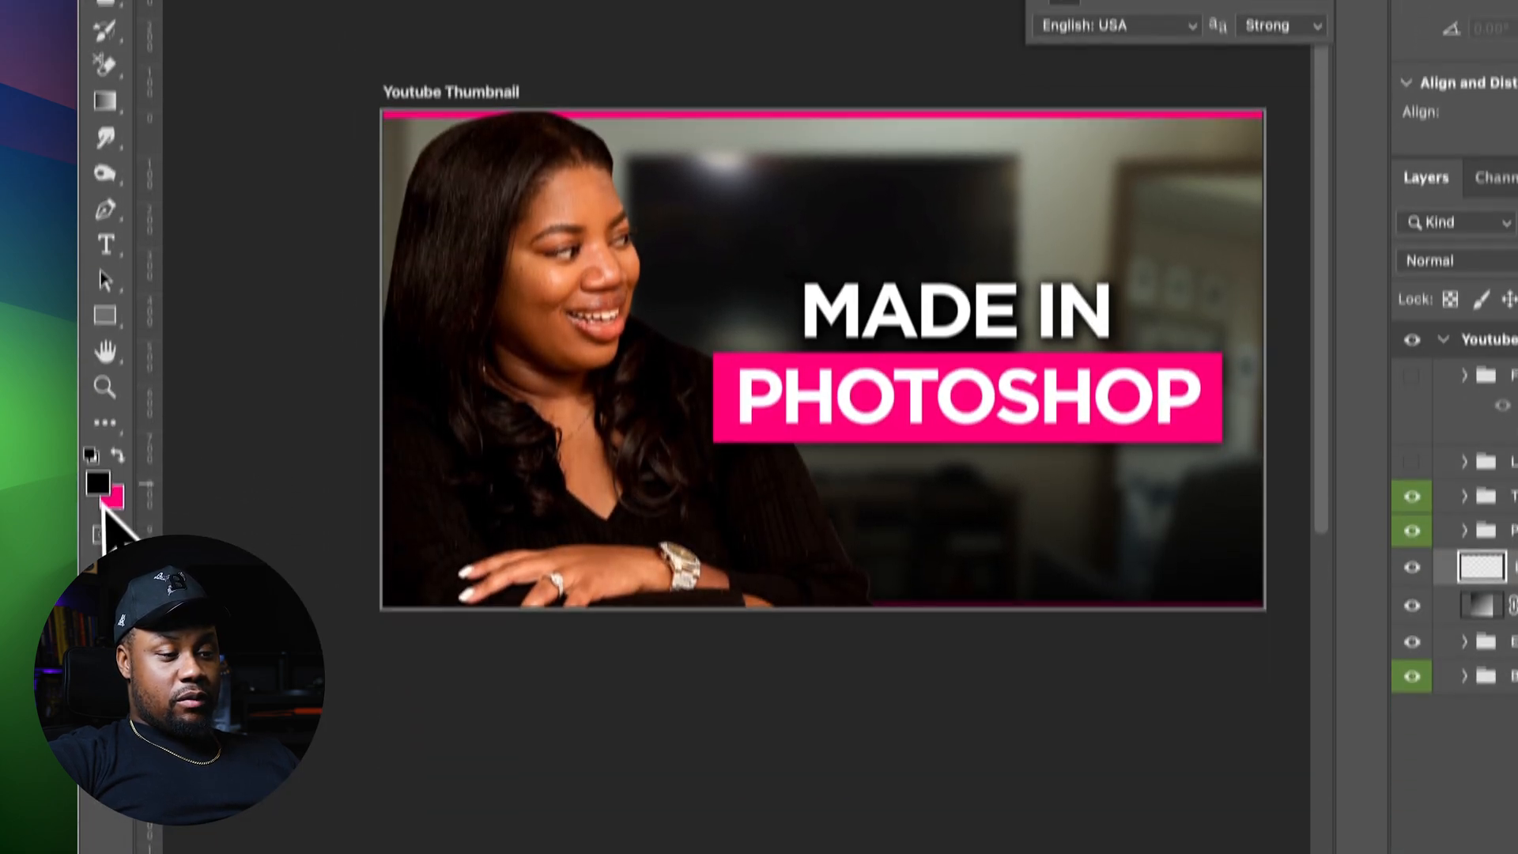
left_click(118, 456)
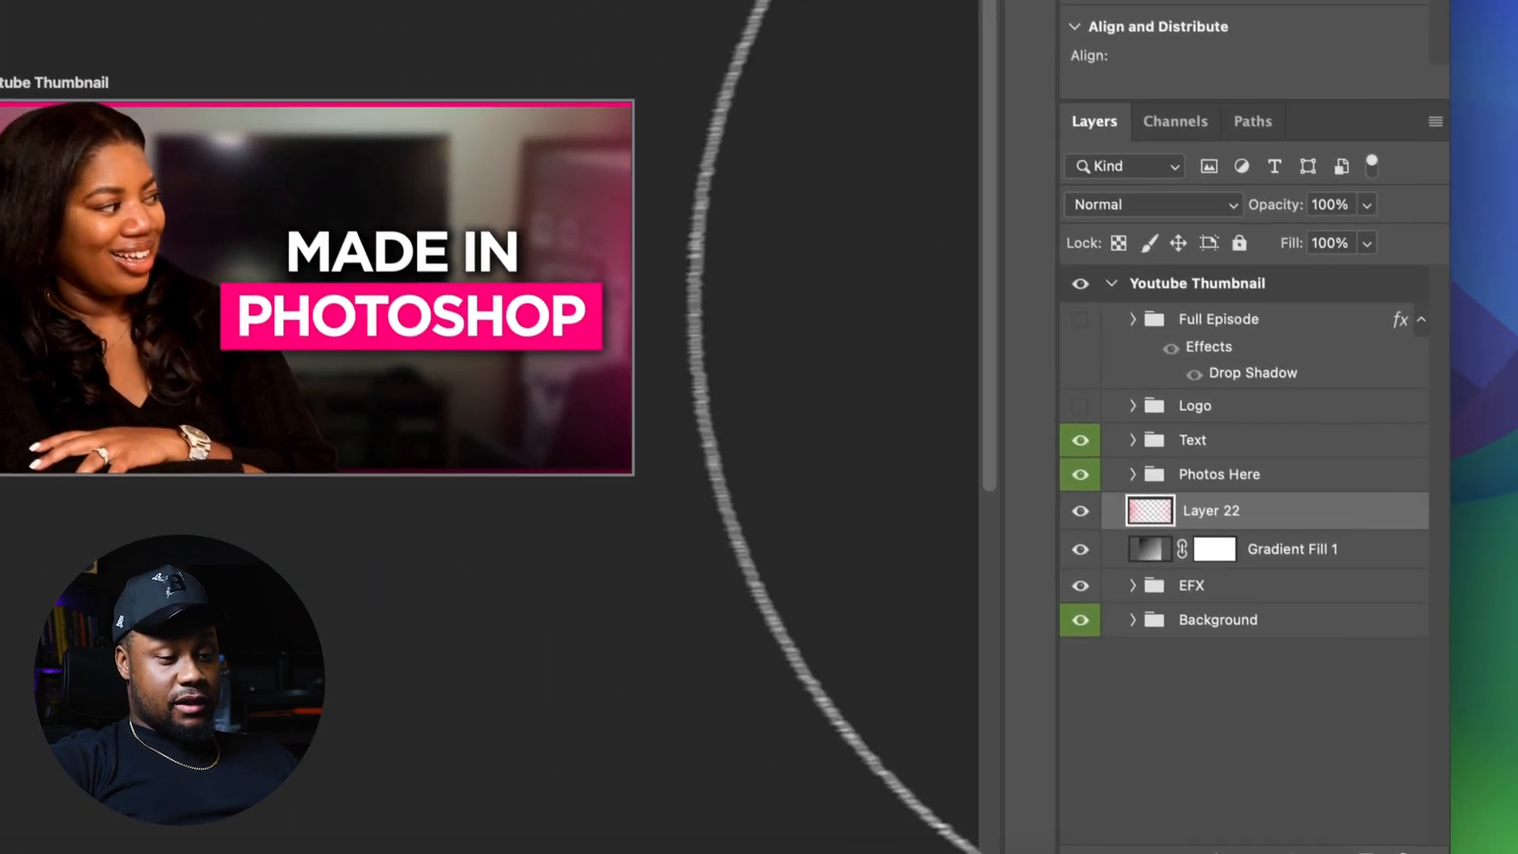
Toggle the pink paint, gradient and EFX layers on and off and inspect the Background group
left_click(1074, 528)
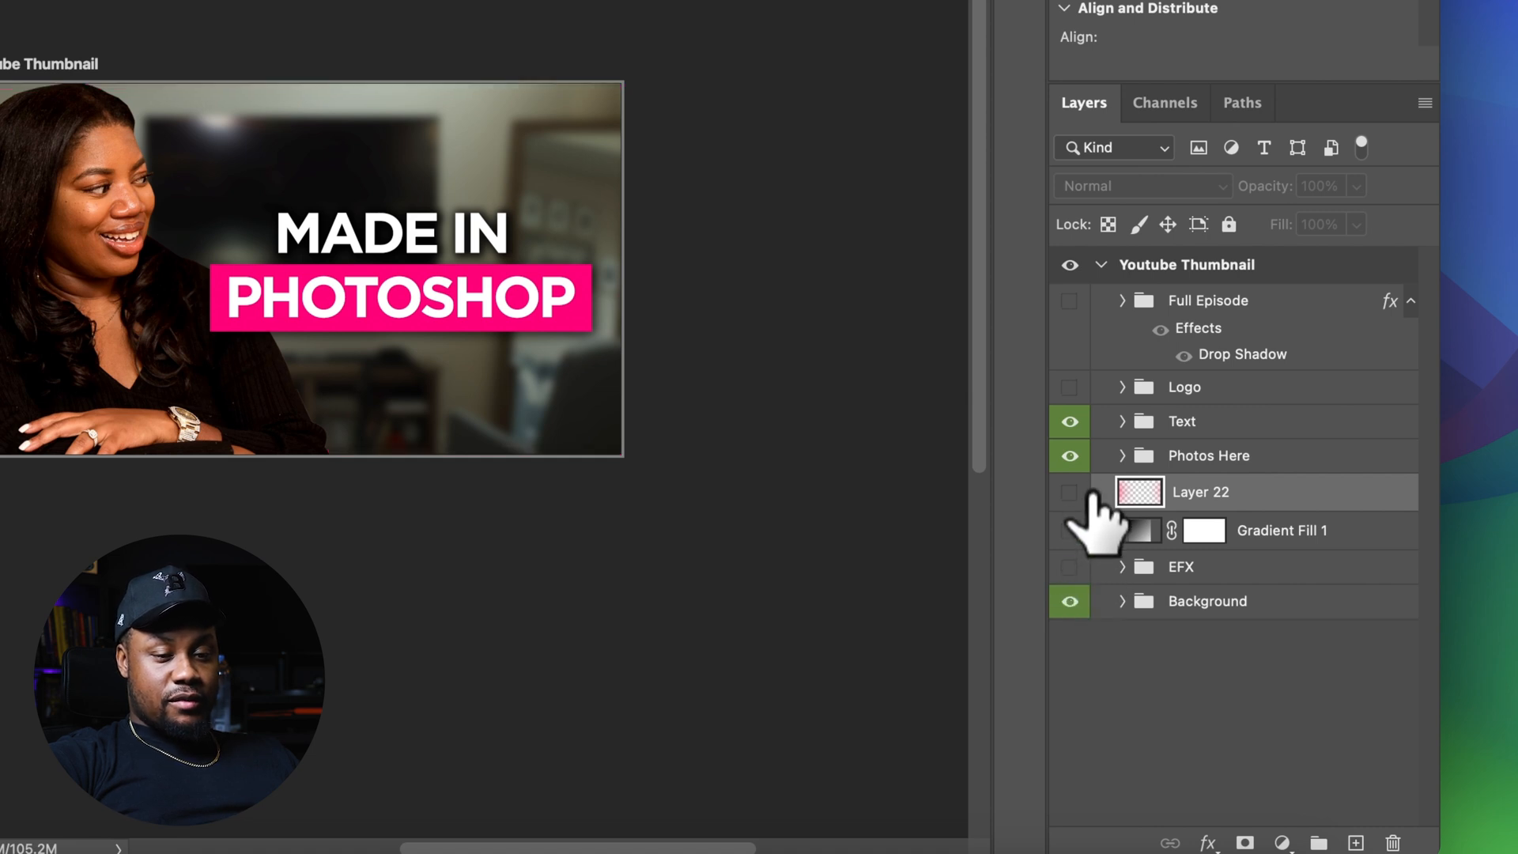
left_click(1123, 601)
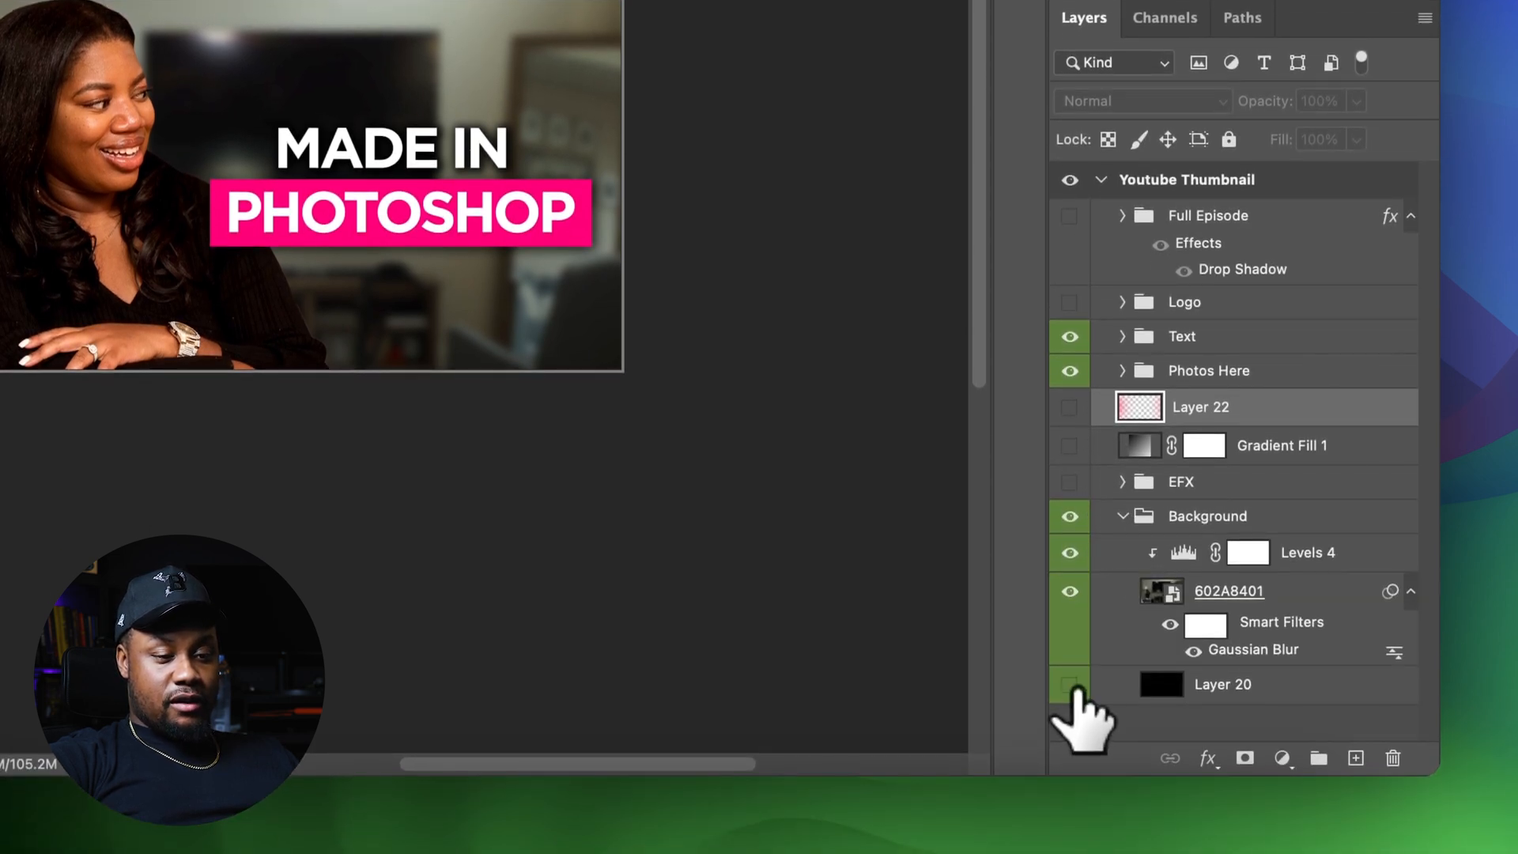
left_click(1122, 516)
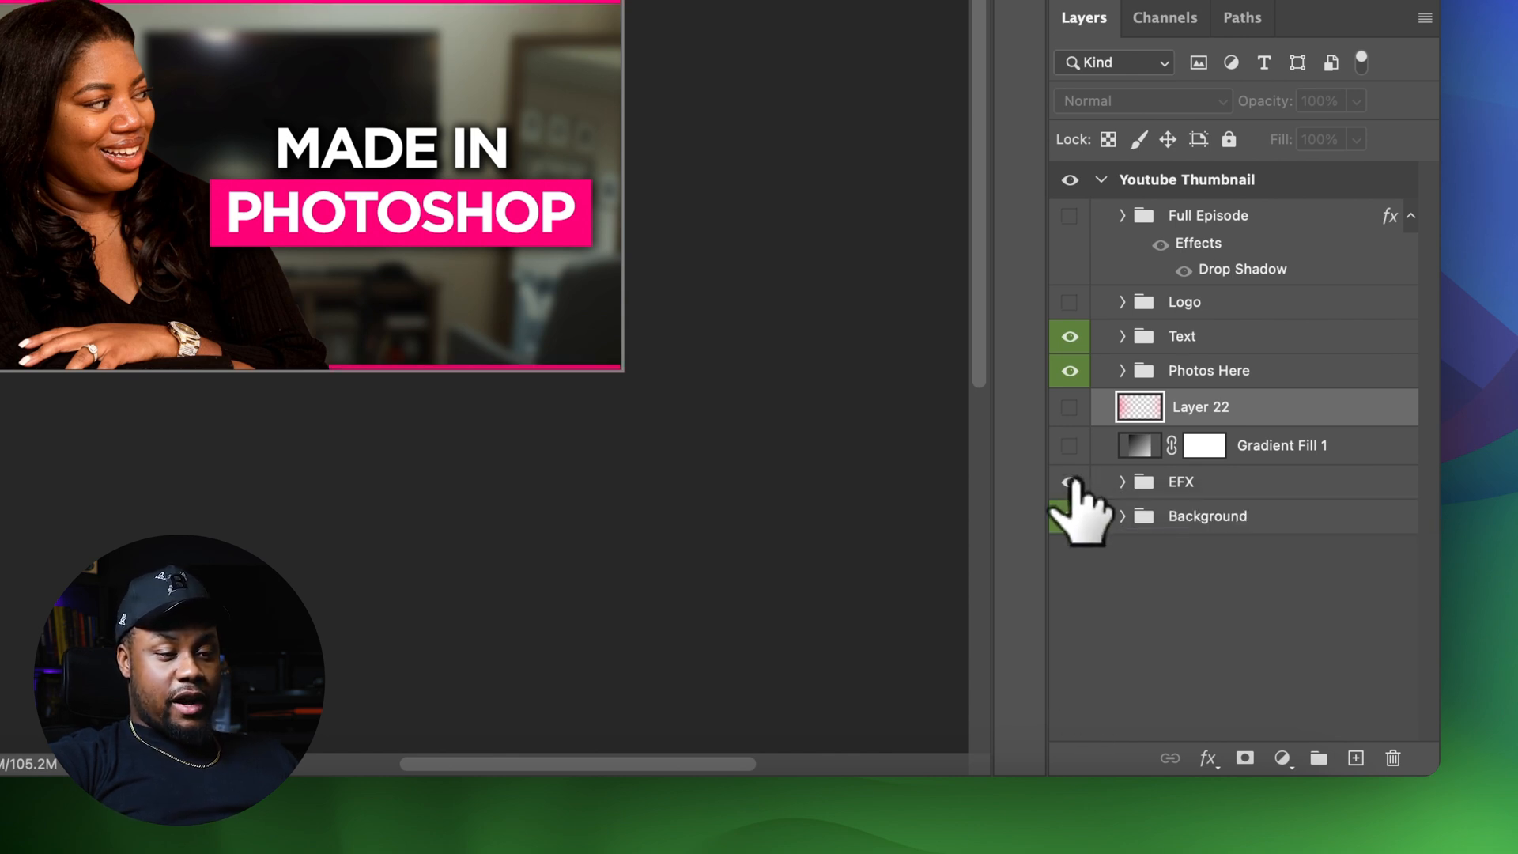
left_click(1070, 448)
left_click(1069, 445)
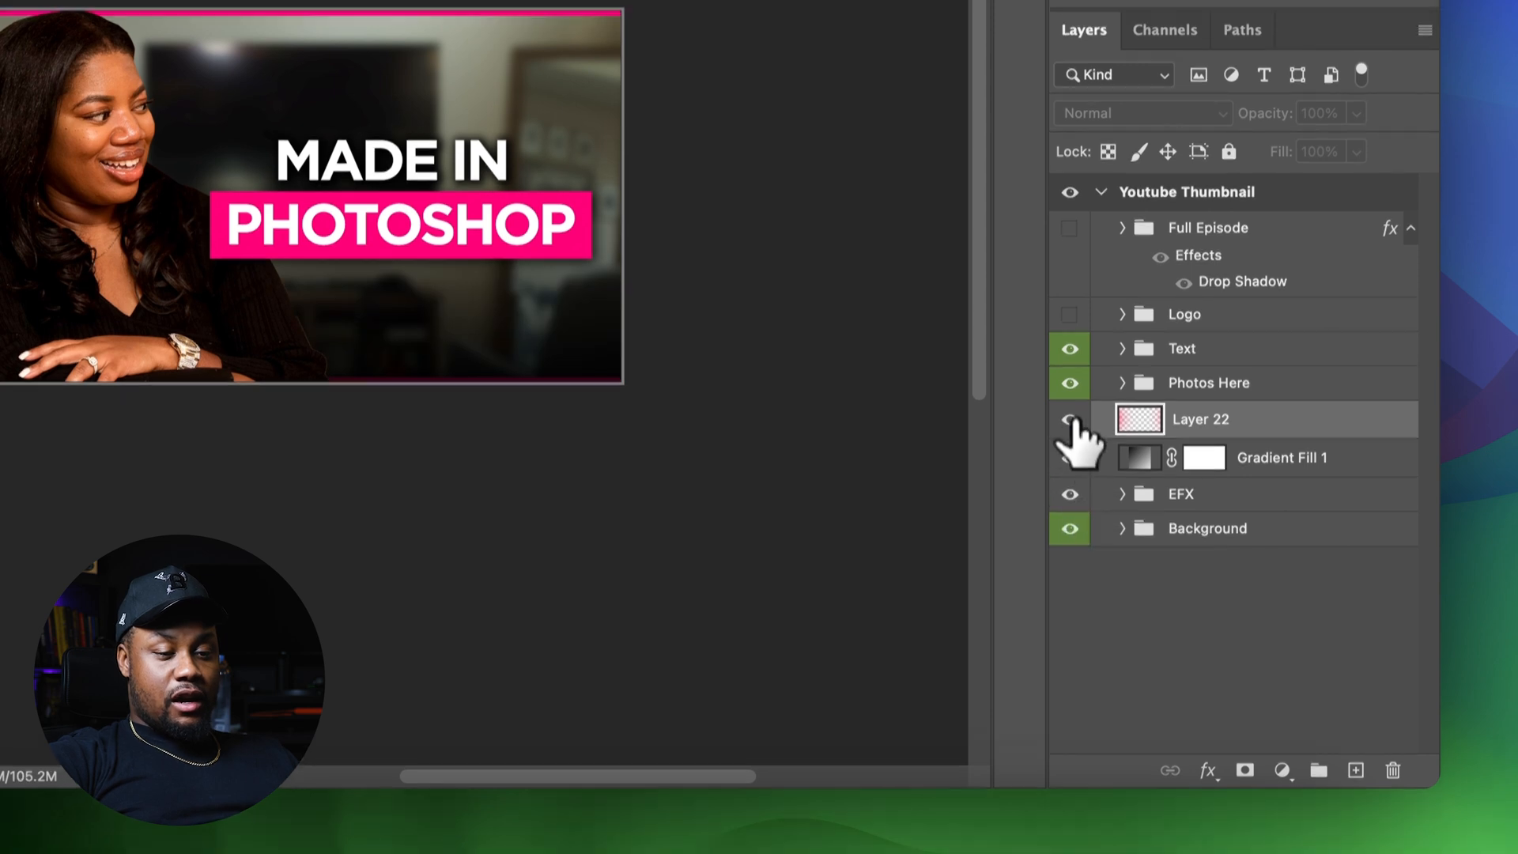
left_click(1068, 407)
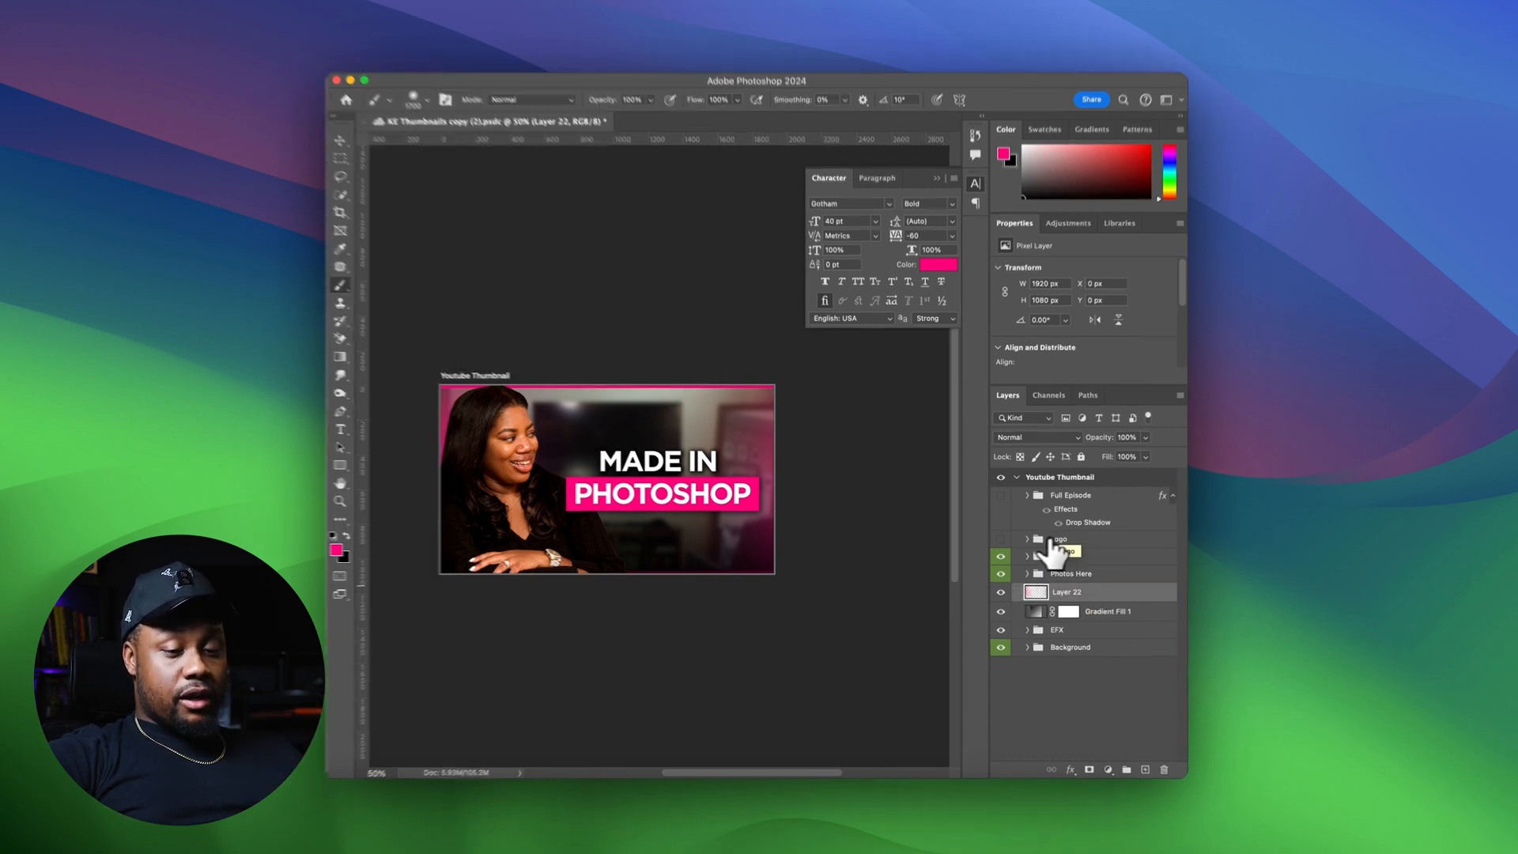
Show the Logo group so the Kulinary logo appears in the top corner
left_click(1001, 538)
left_click(1033, 538)
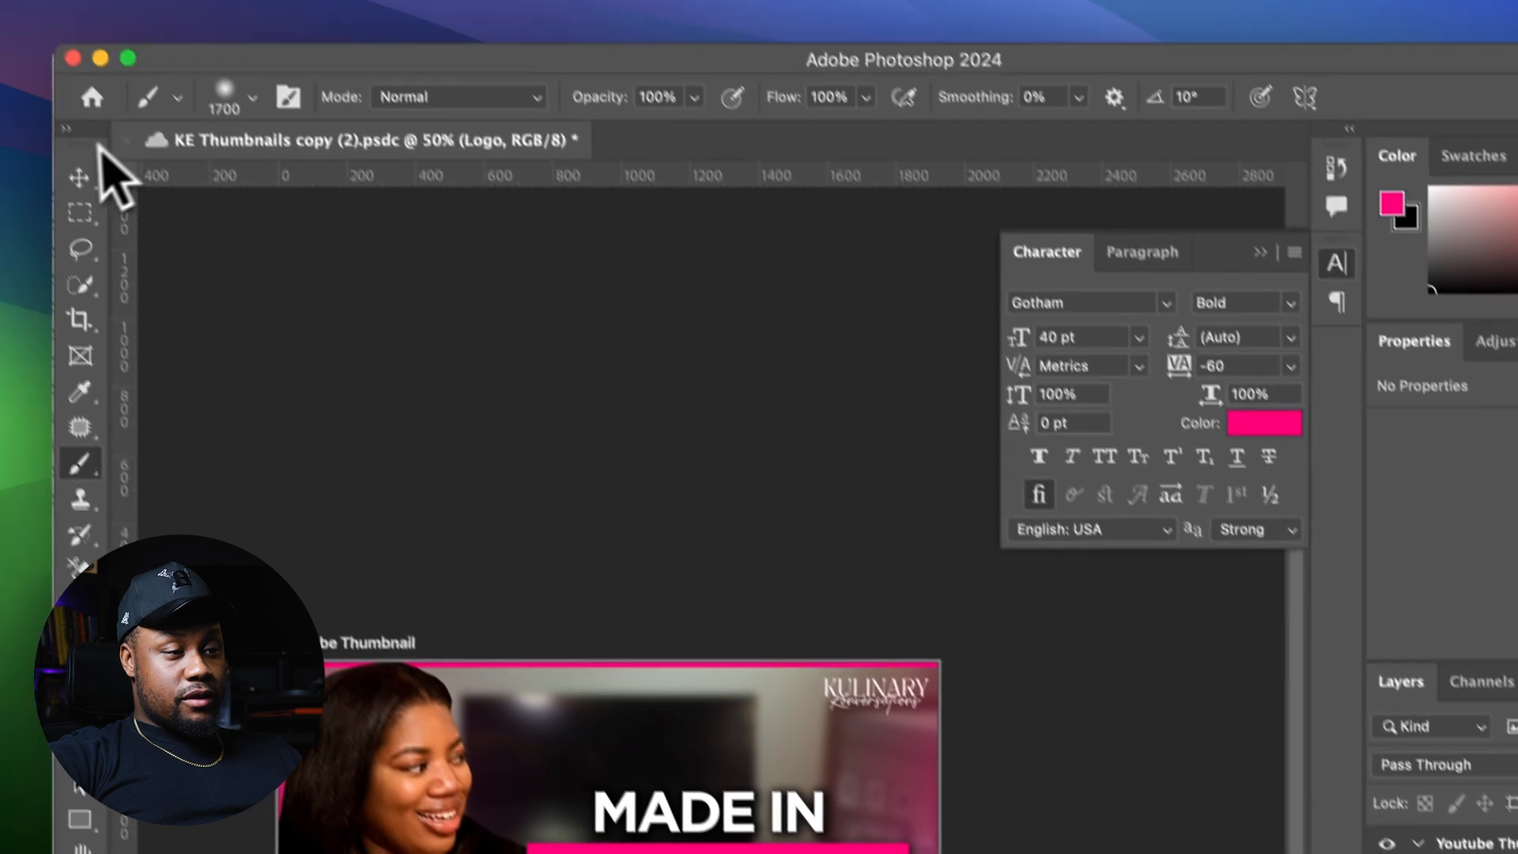
left_click(78, 178)
mouse_move(878, 289)
left_mouse_down()
mouse_move(879, 306)
mouse_move(875, 291)
left_mouse_up()
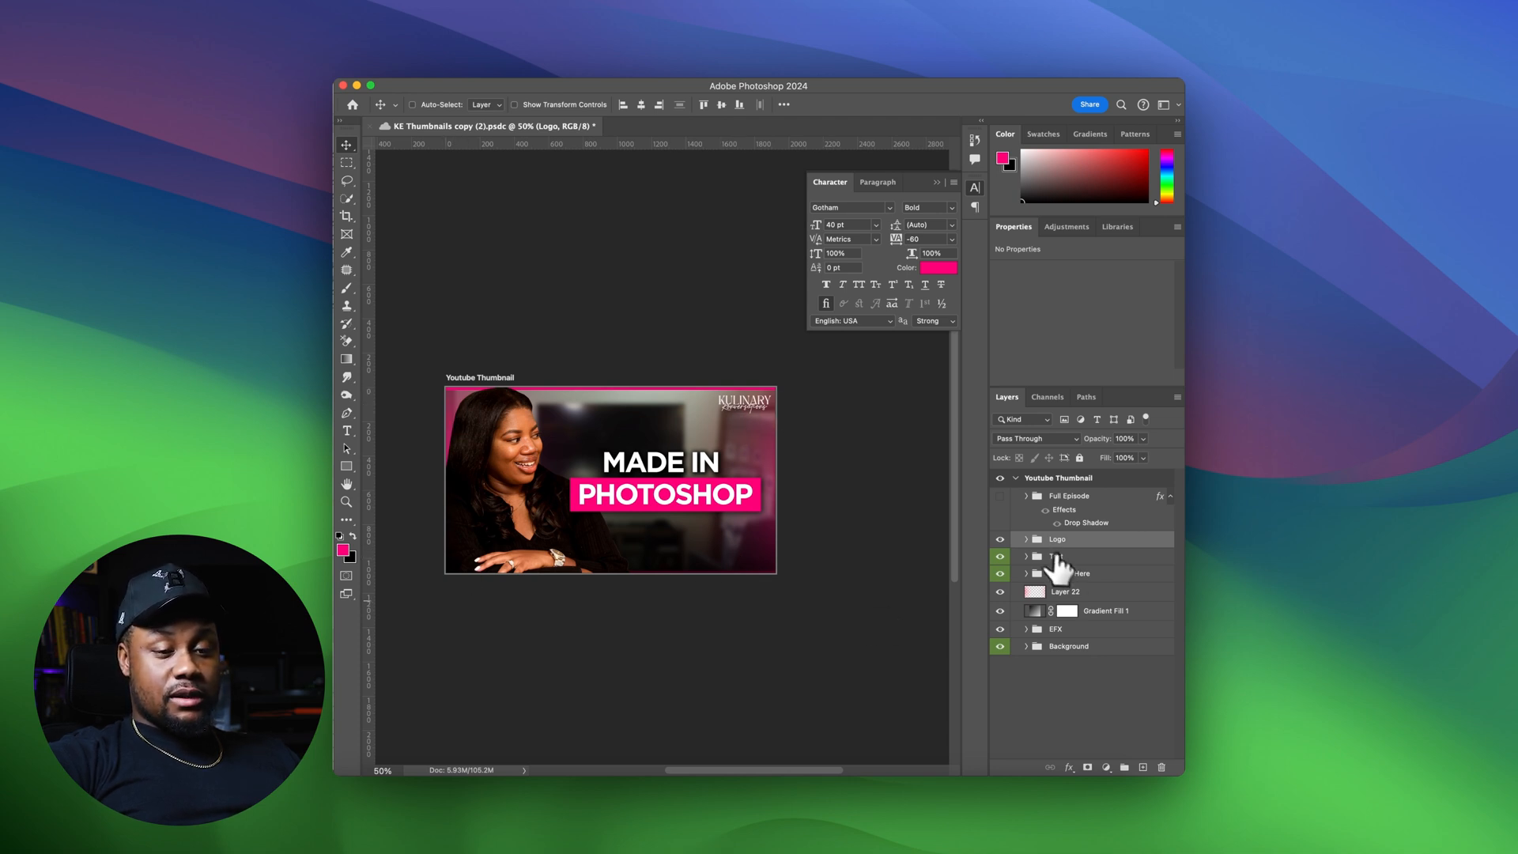
Preview the Full Episode badge by showing and then hiding its group
left_click(1000, 496)
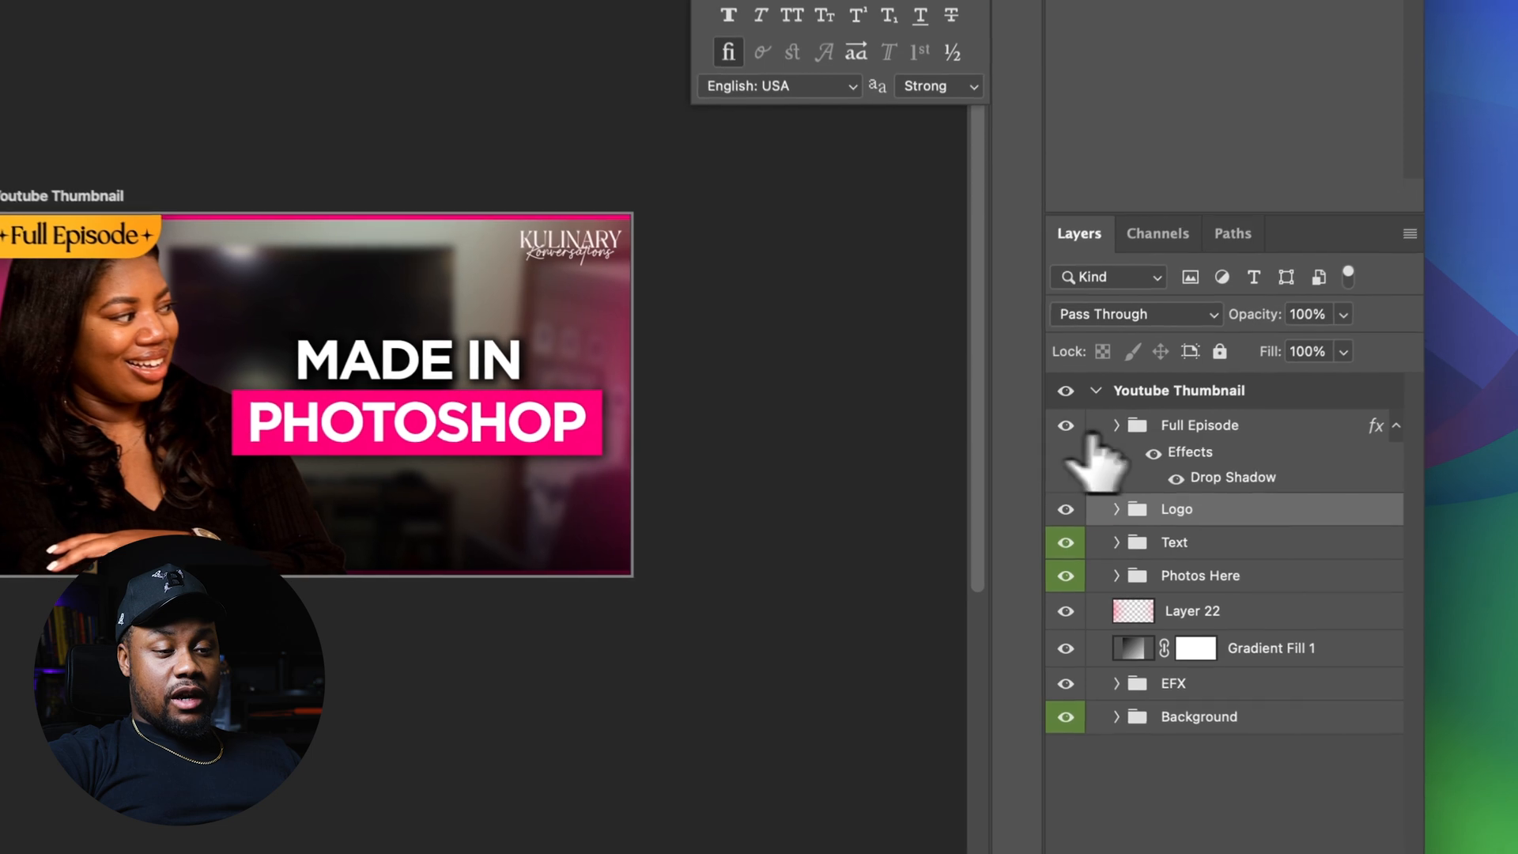
left_click(1107, 498)
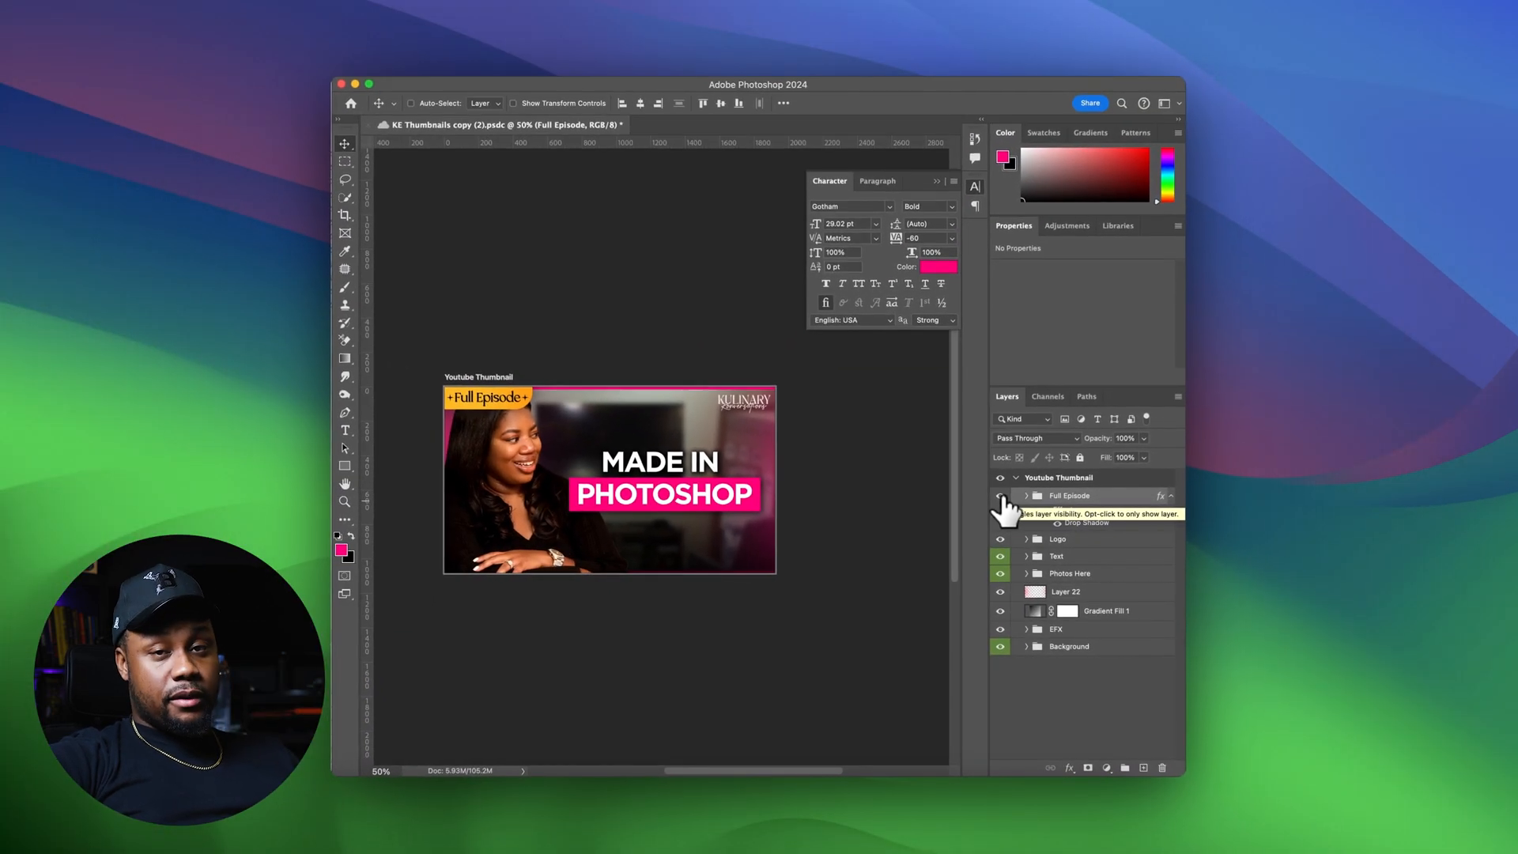
left_click(999, 495)
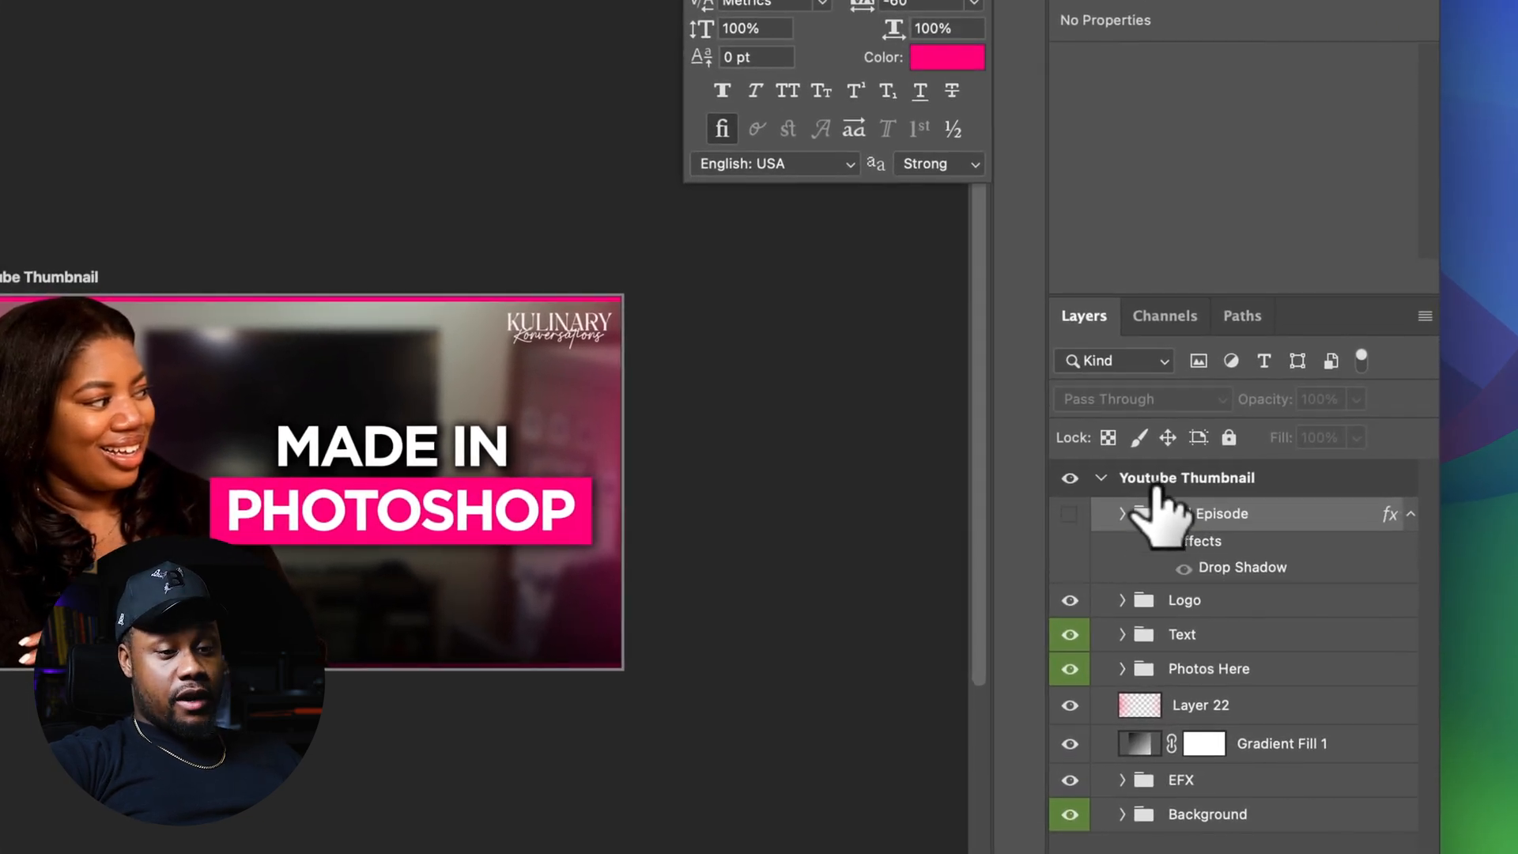
Duplicate the Youtube Thumbnail artboard to create a second version beside it
left_click(1103, 477)
key("super+j")
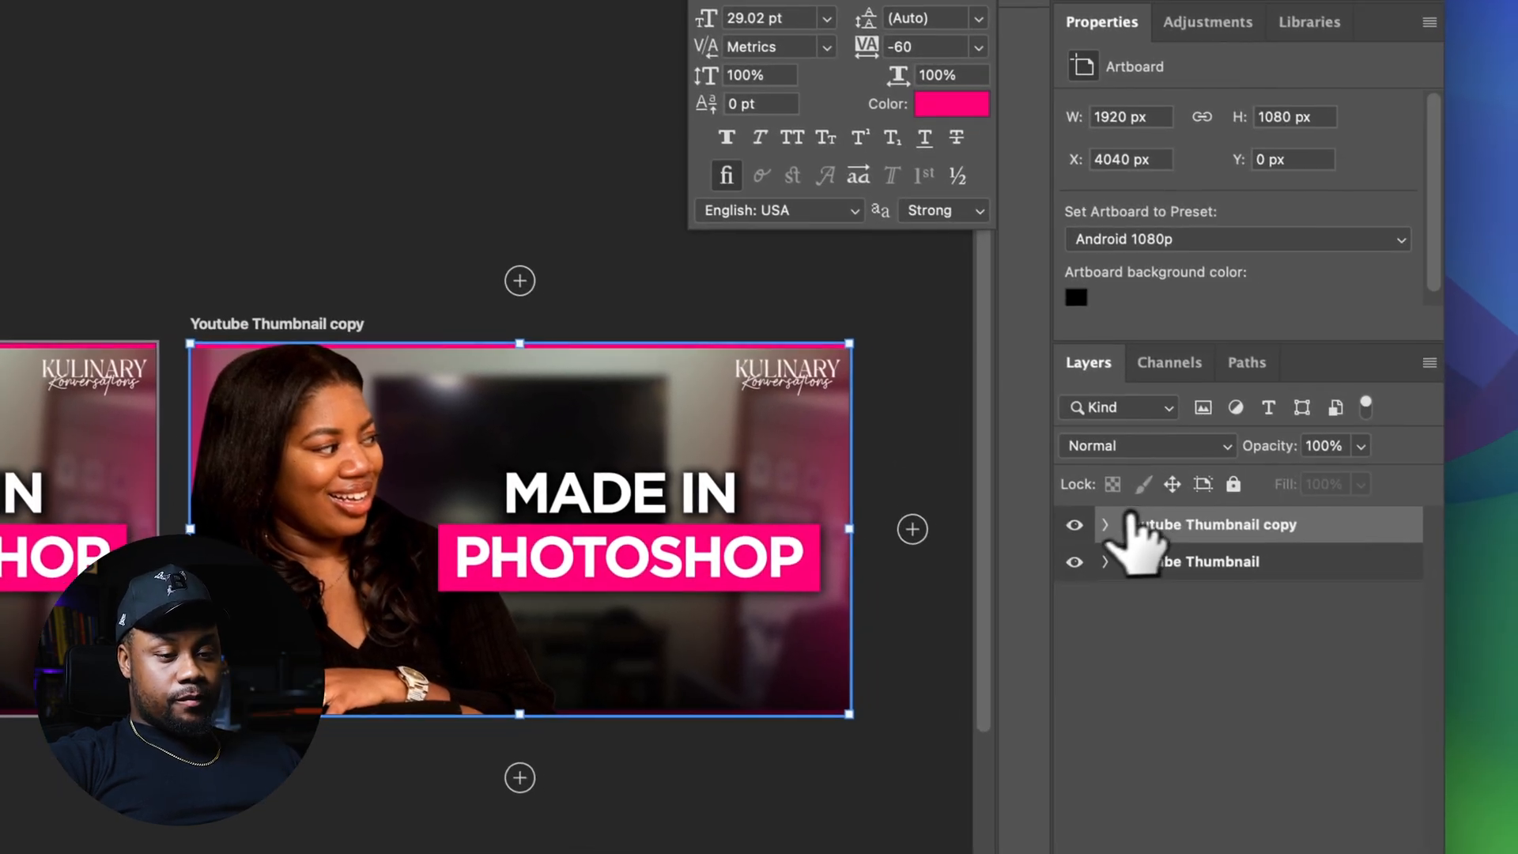
left_click(1246, 619)
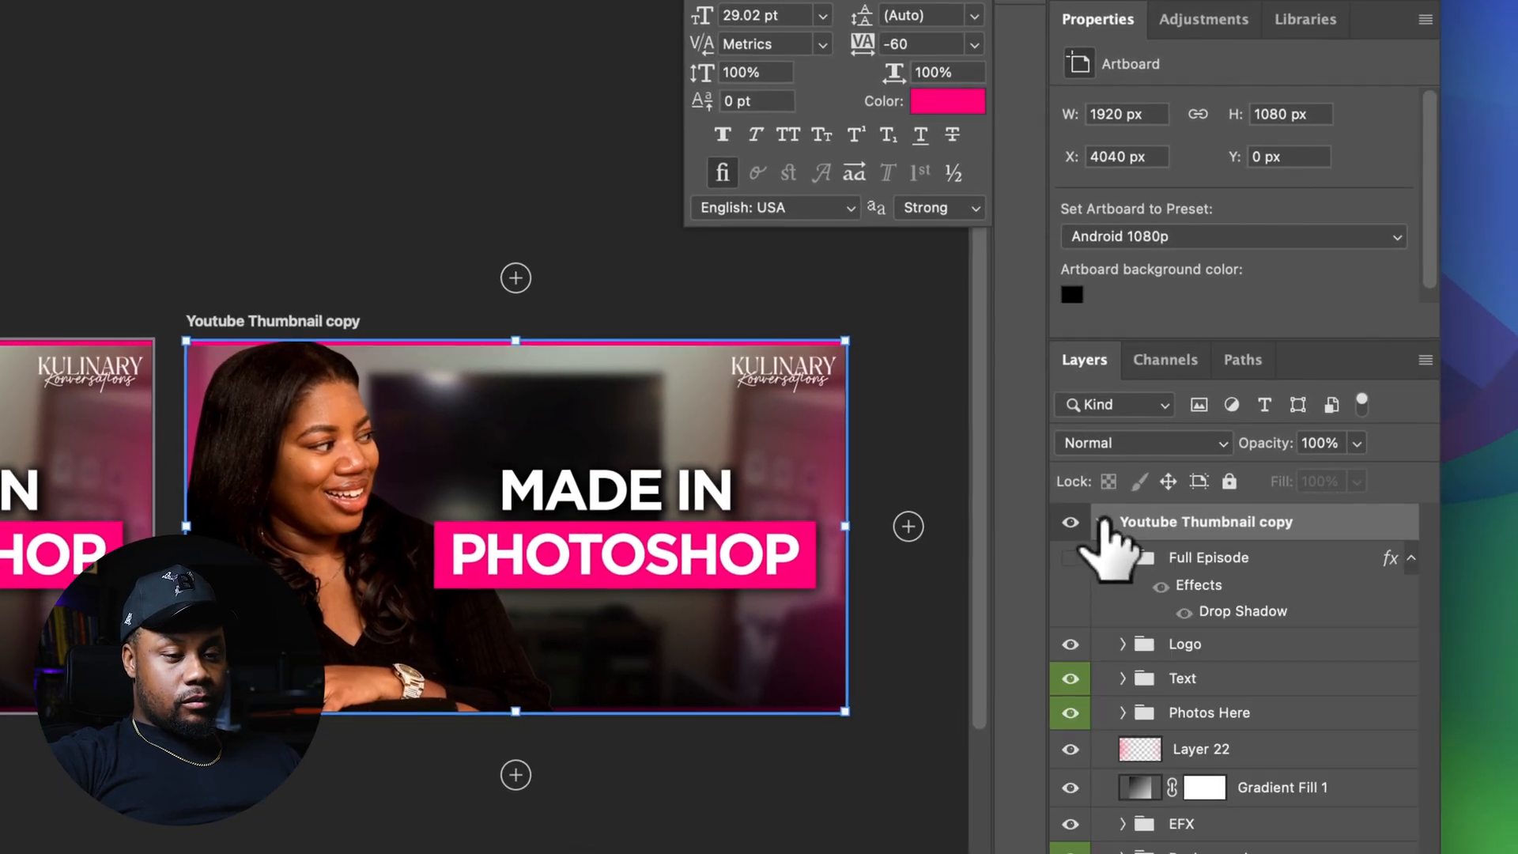
left_click(1100, 522)
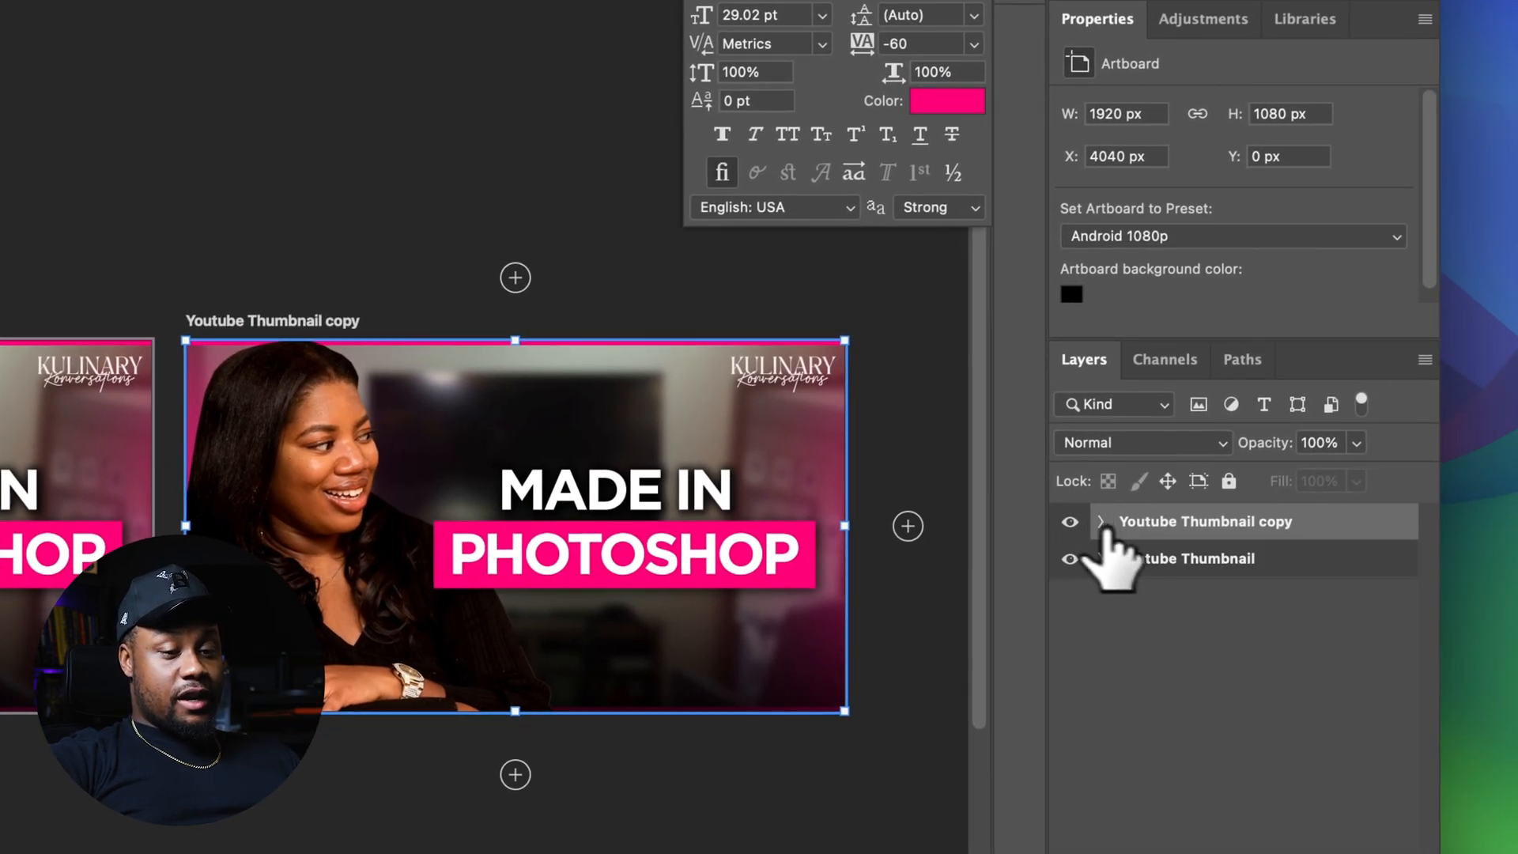
scroll(445, 625, "left", 5)
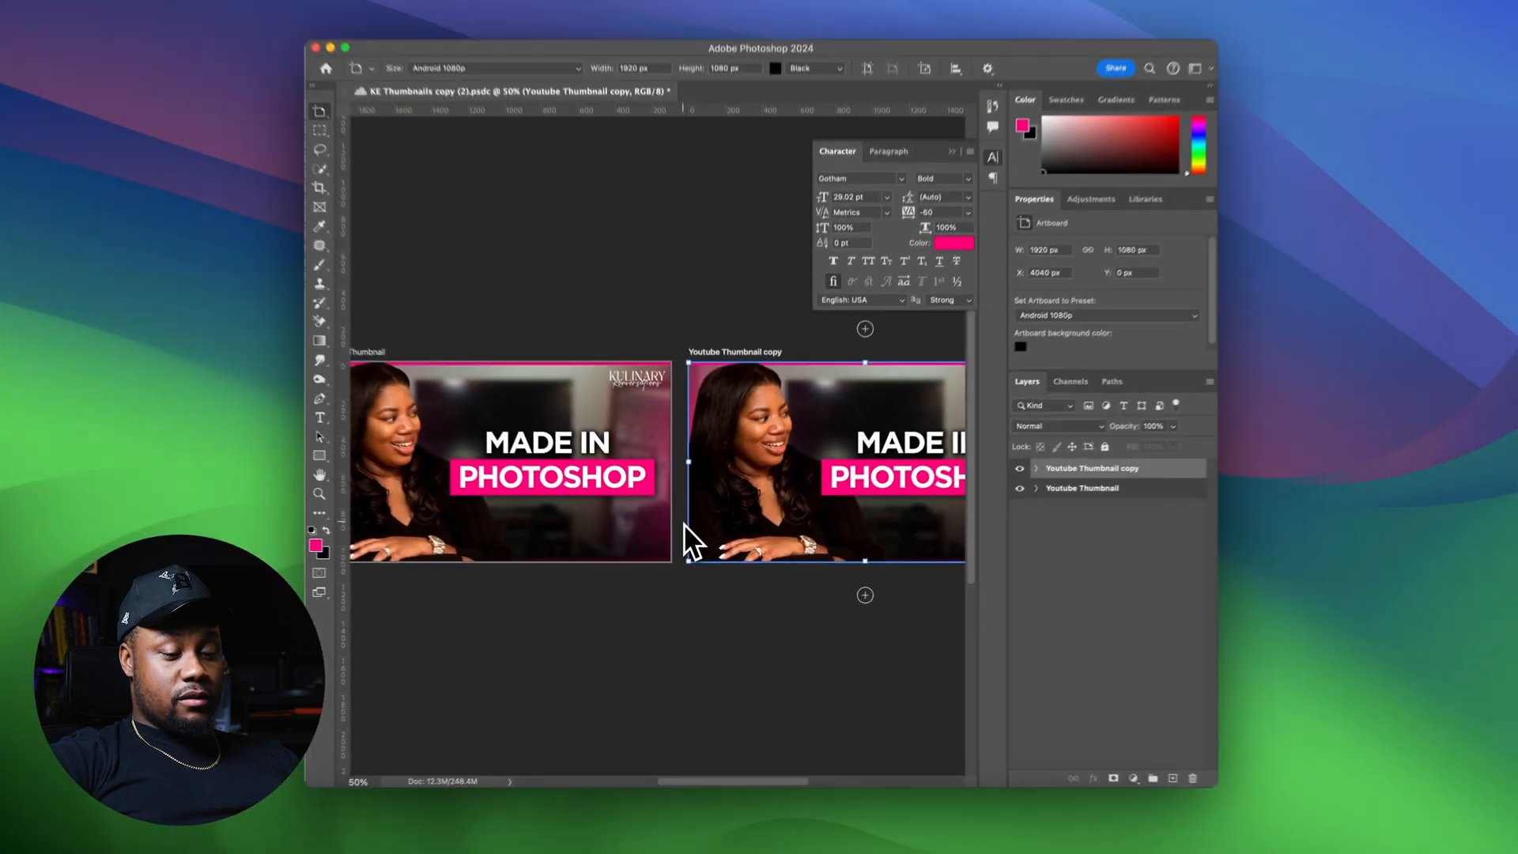
key("super+minus")
scroll(684, 525, "right", 1)
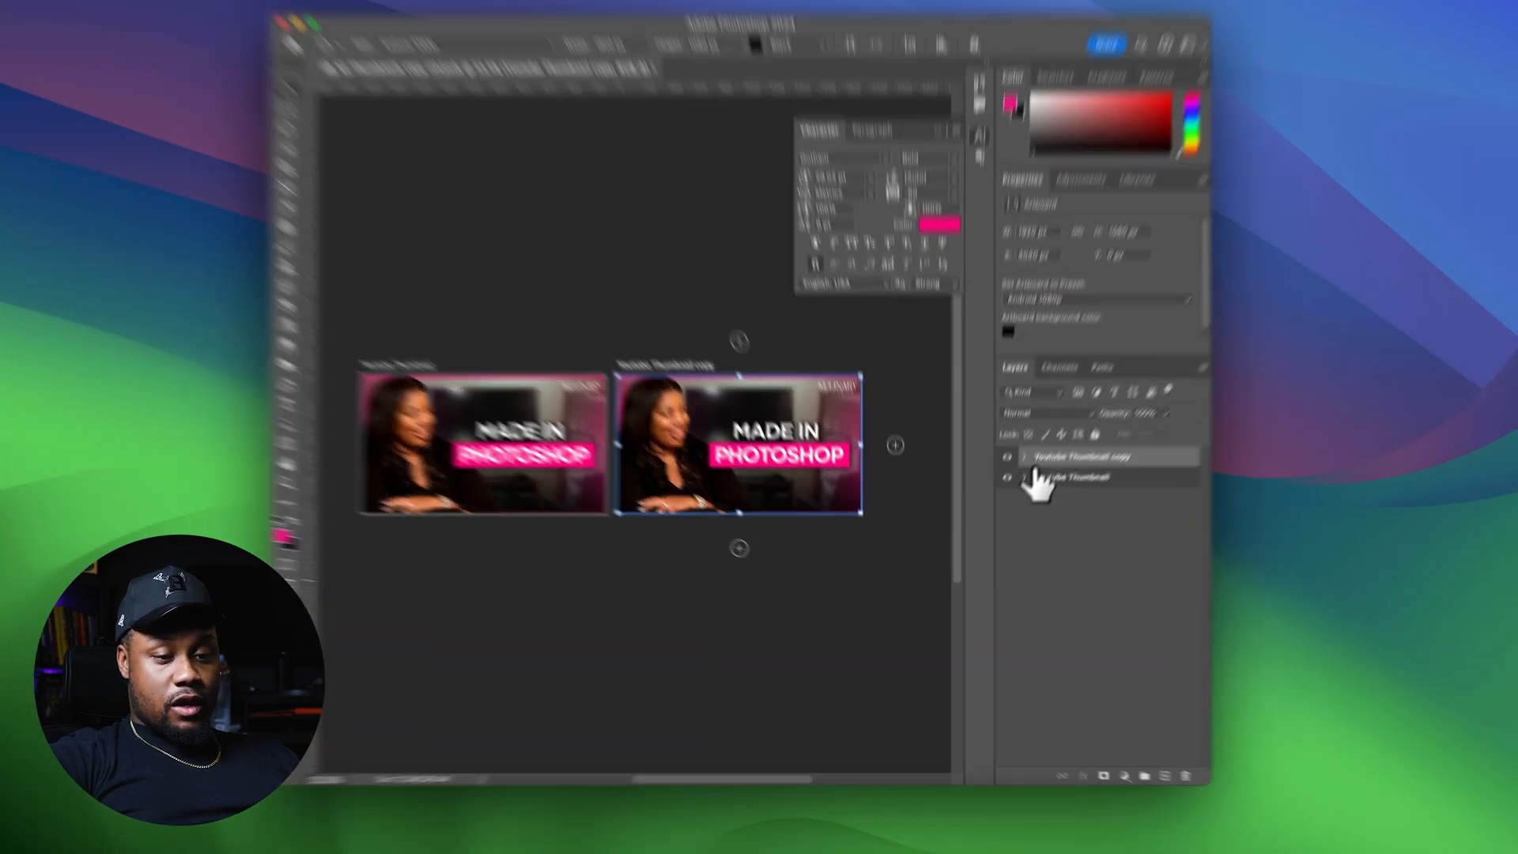
In the duplicated artboard, hide the Text group and reveal Group 13 with the second subject inside Photos Here
left_click(1024, 458)
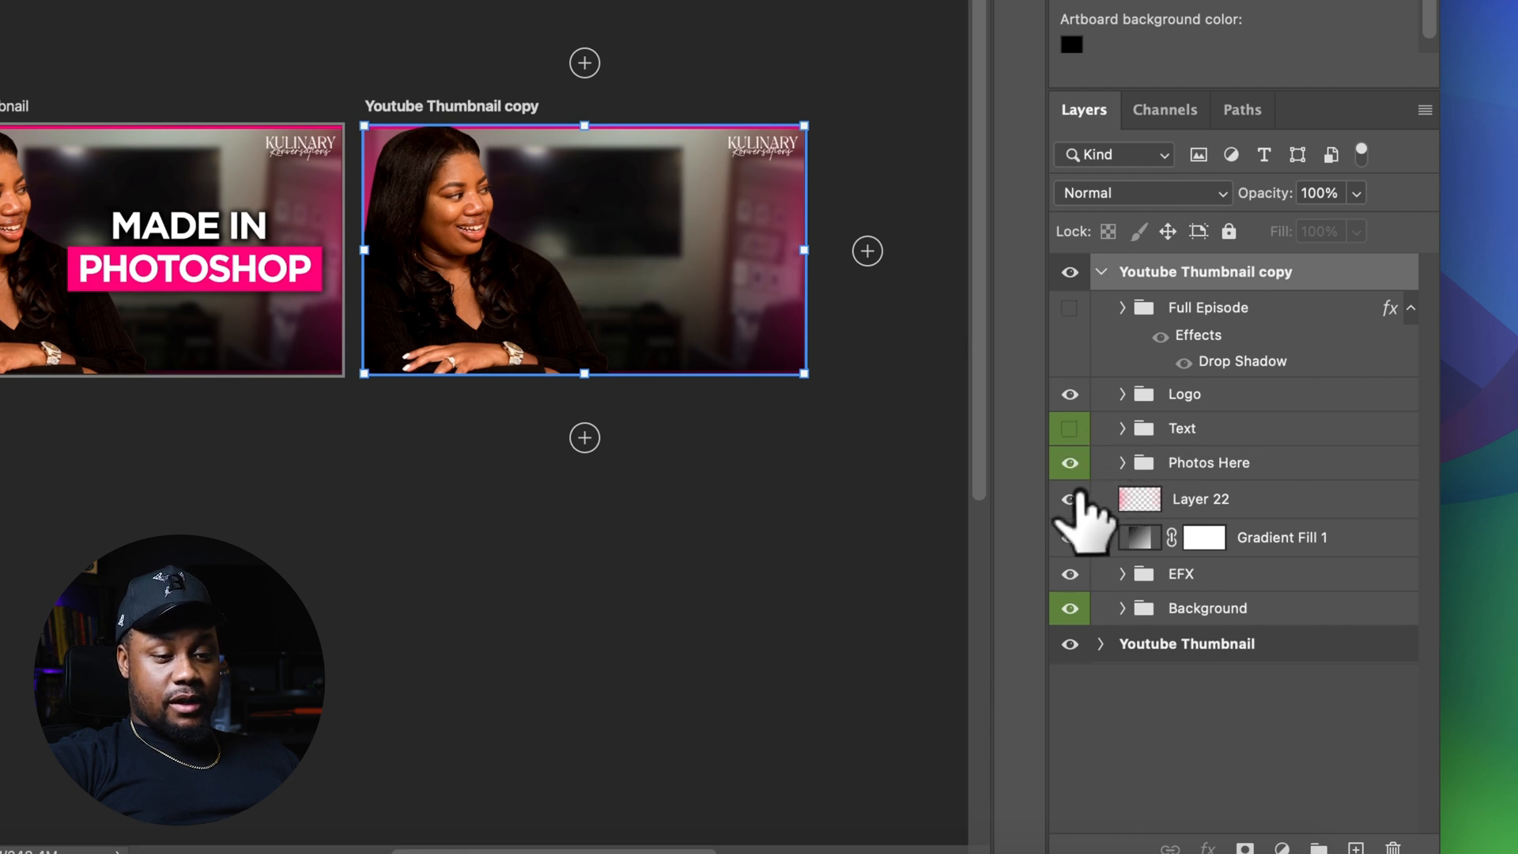
left_click(1121, 463)
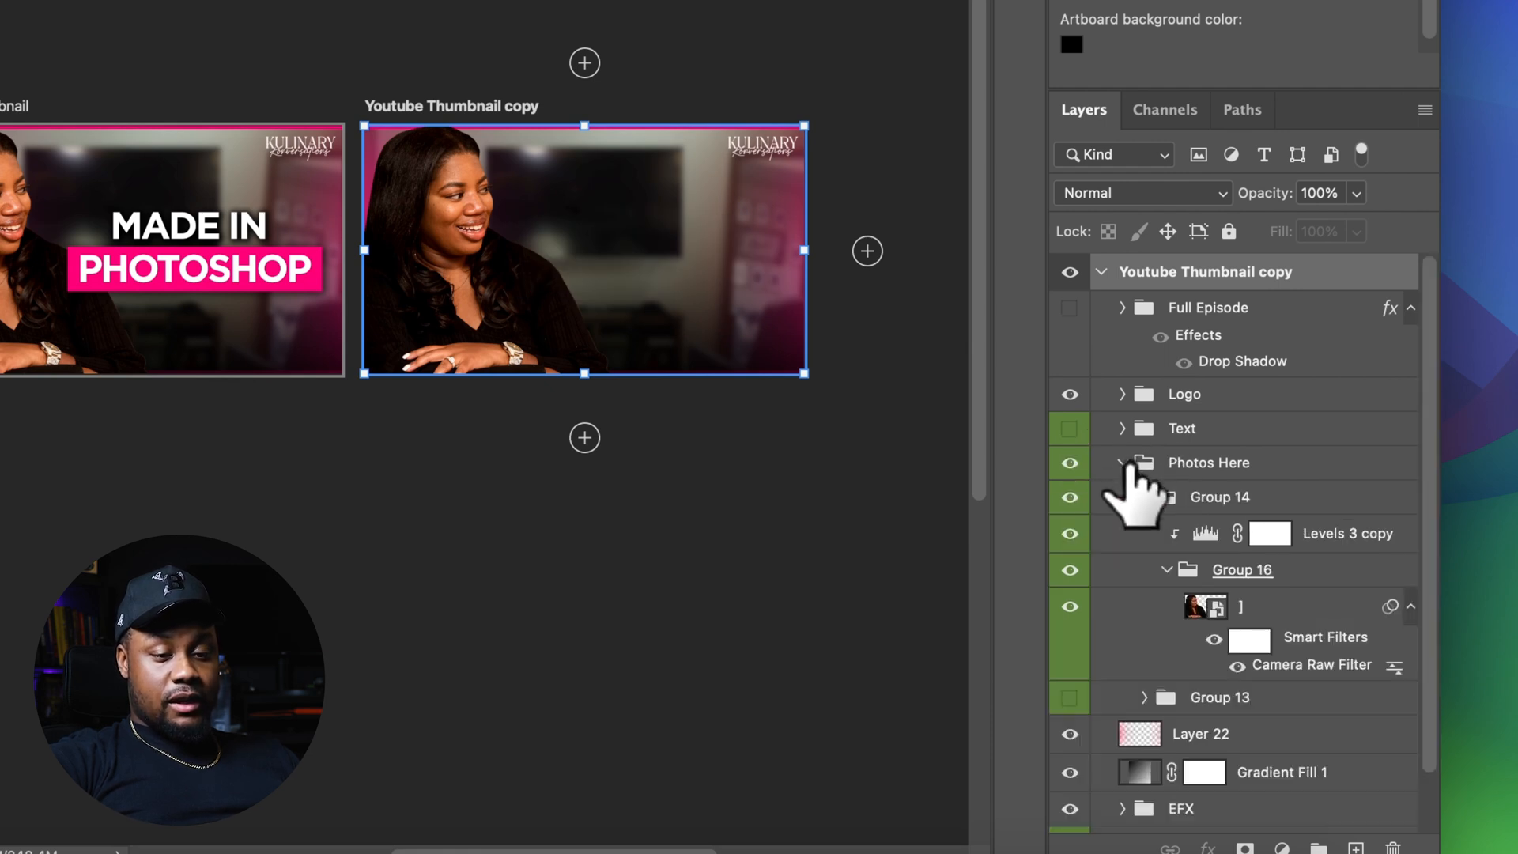
left_click(1070, 615)
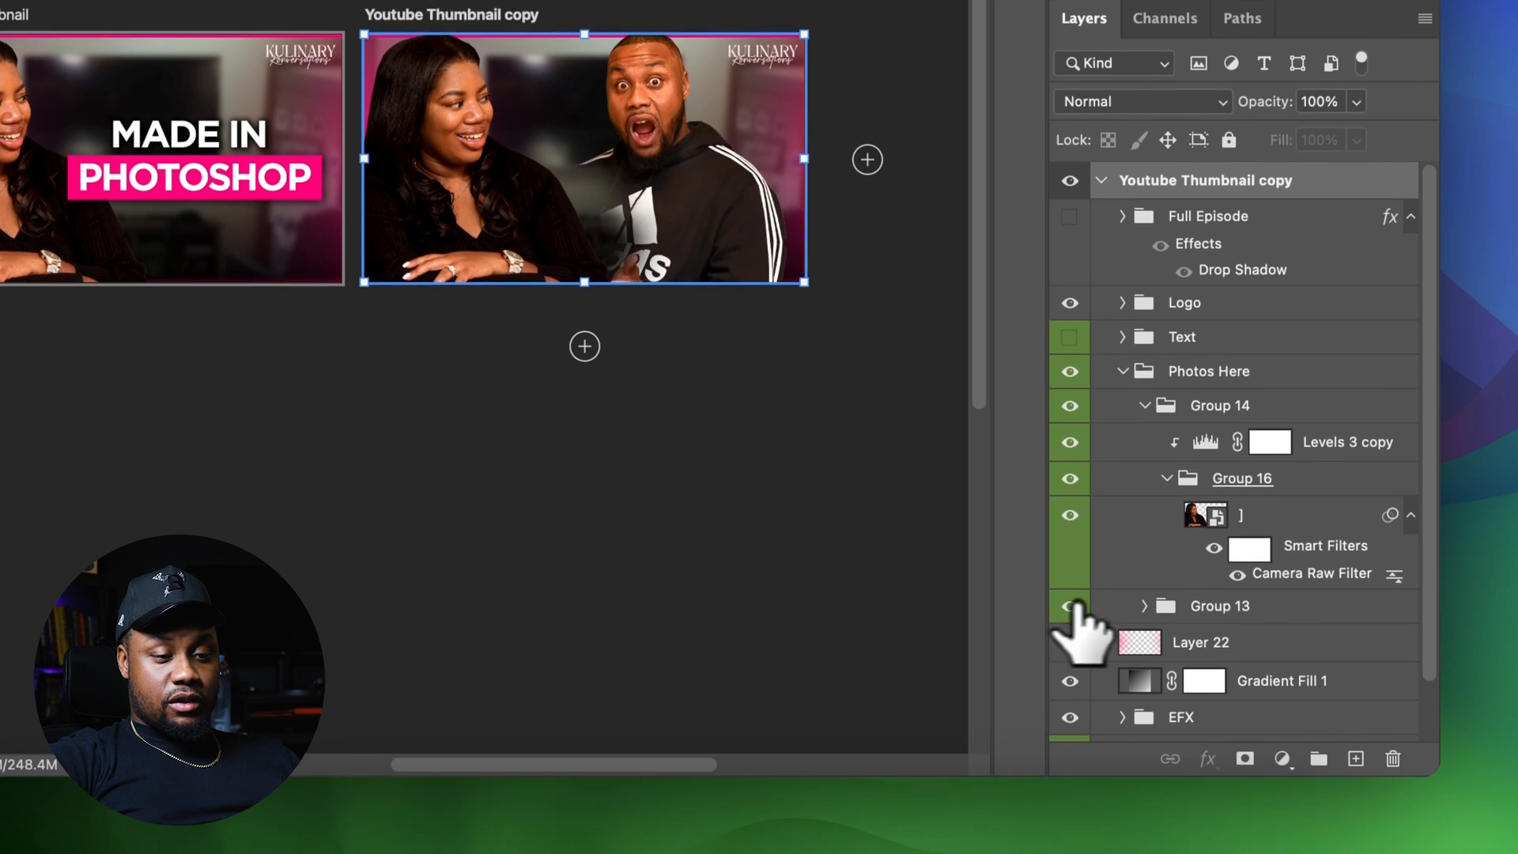
Expand Group 13, hide Layer 19 copy and select Layer 19
left_click(1236, 610)
left_click(1144, 605)
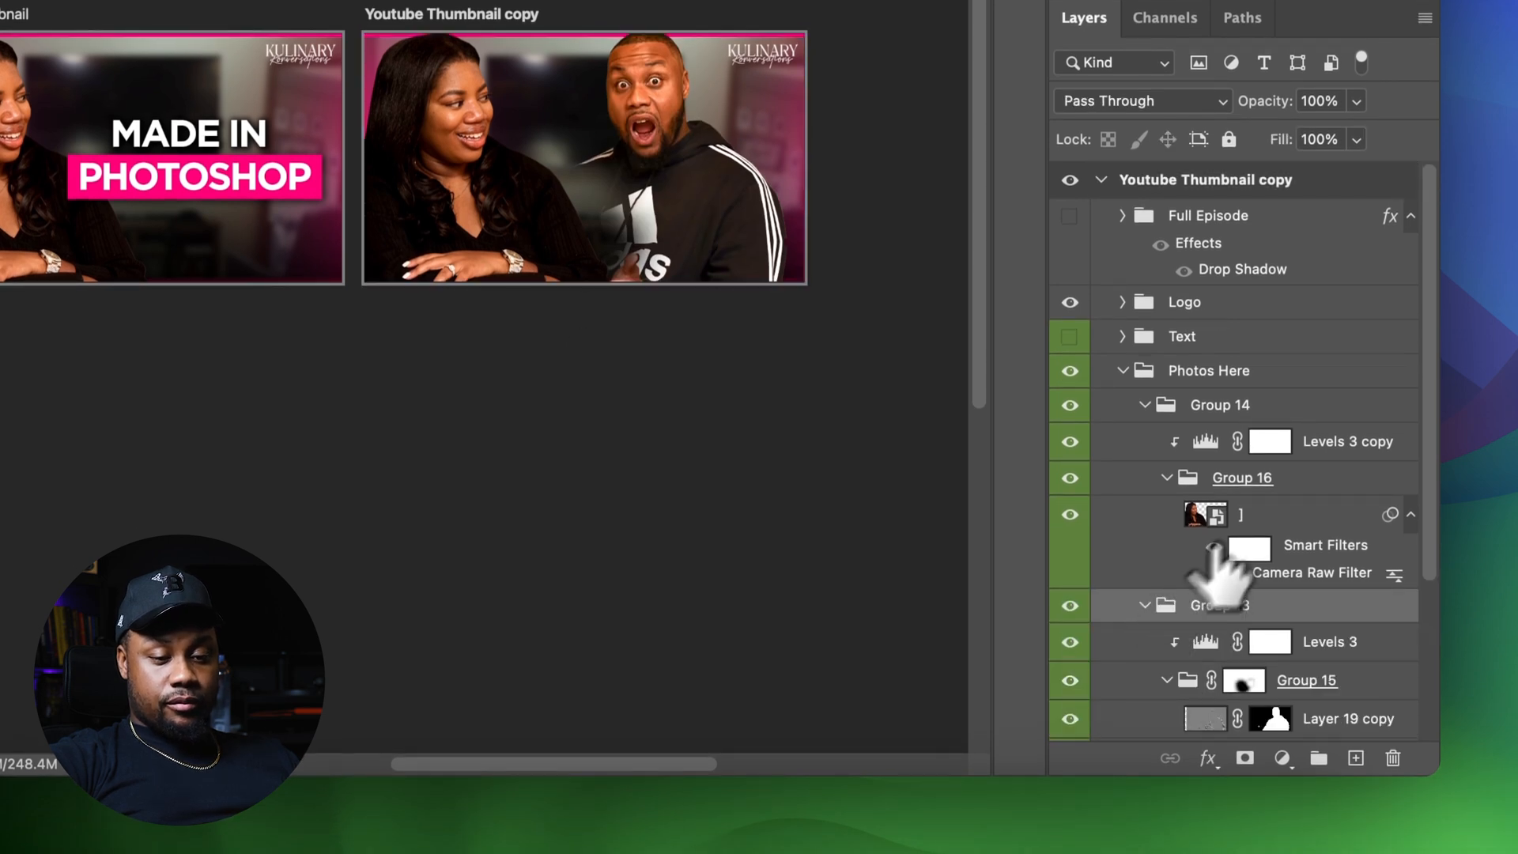
scroll(1233, 593, "down", 5)
right_click(1247, 518)
left_click(1204, 536)
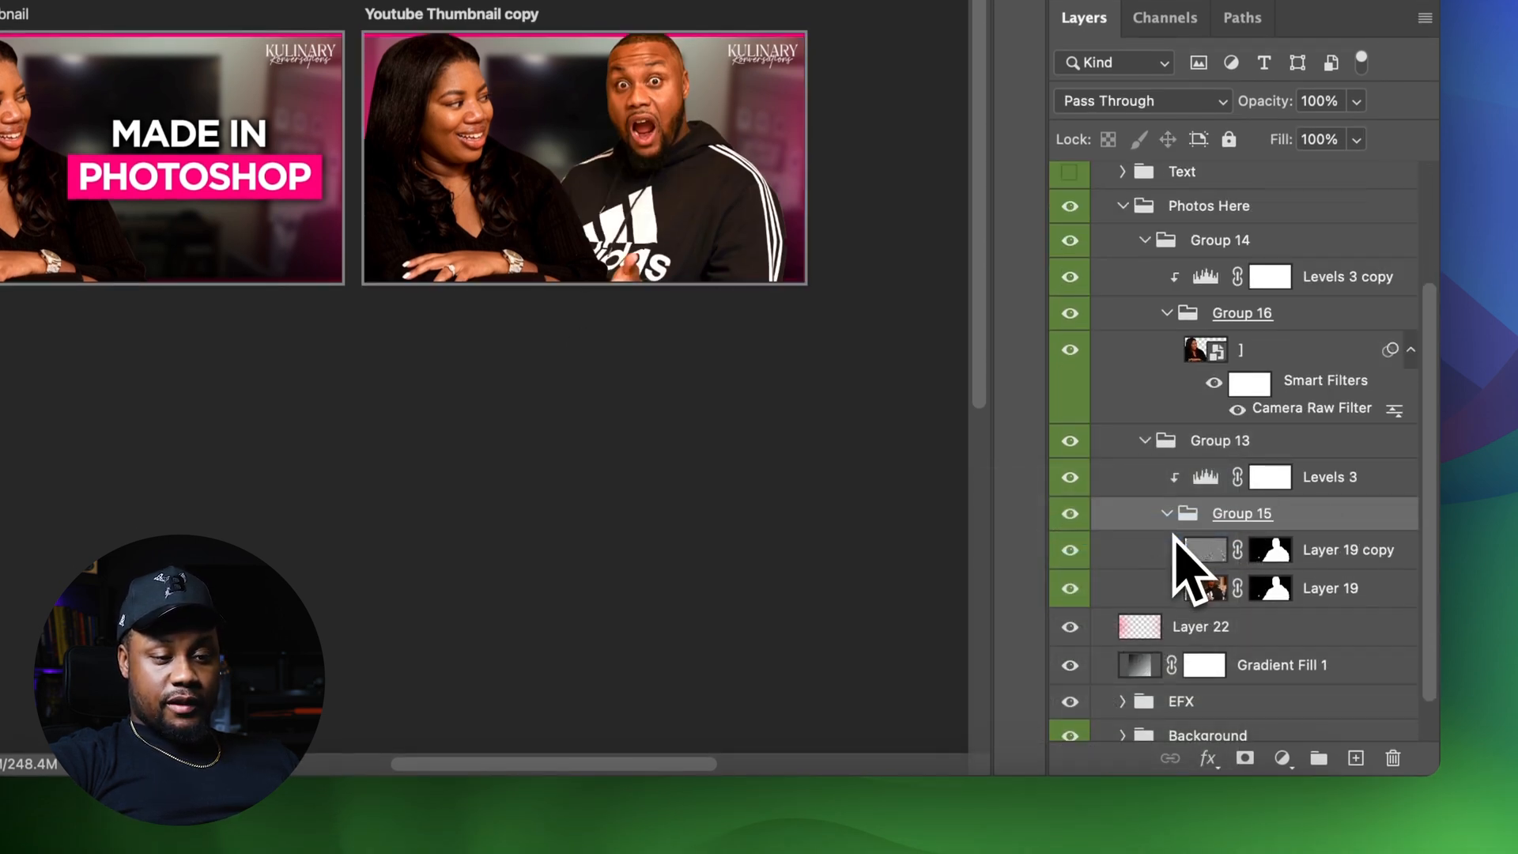
left_click(1070, 478)
left_click(1070, 478)
left_click(1347, 480)
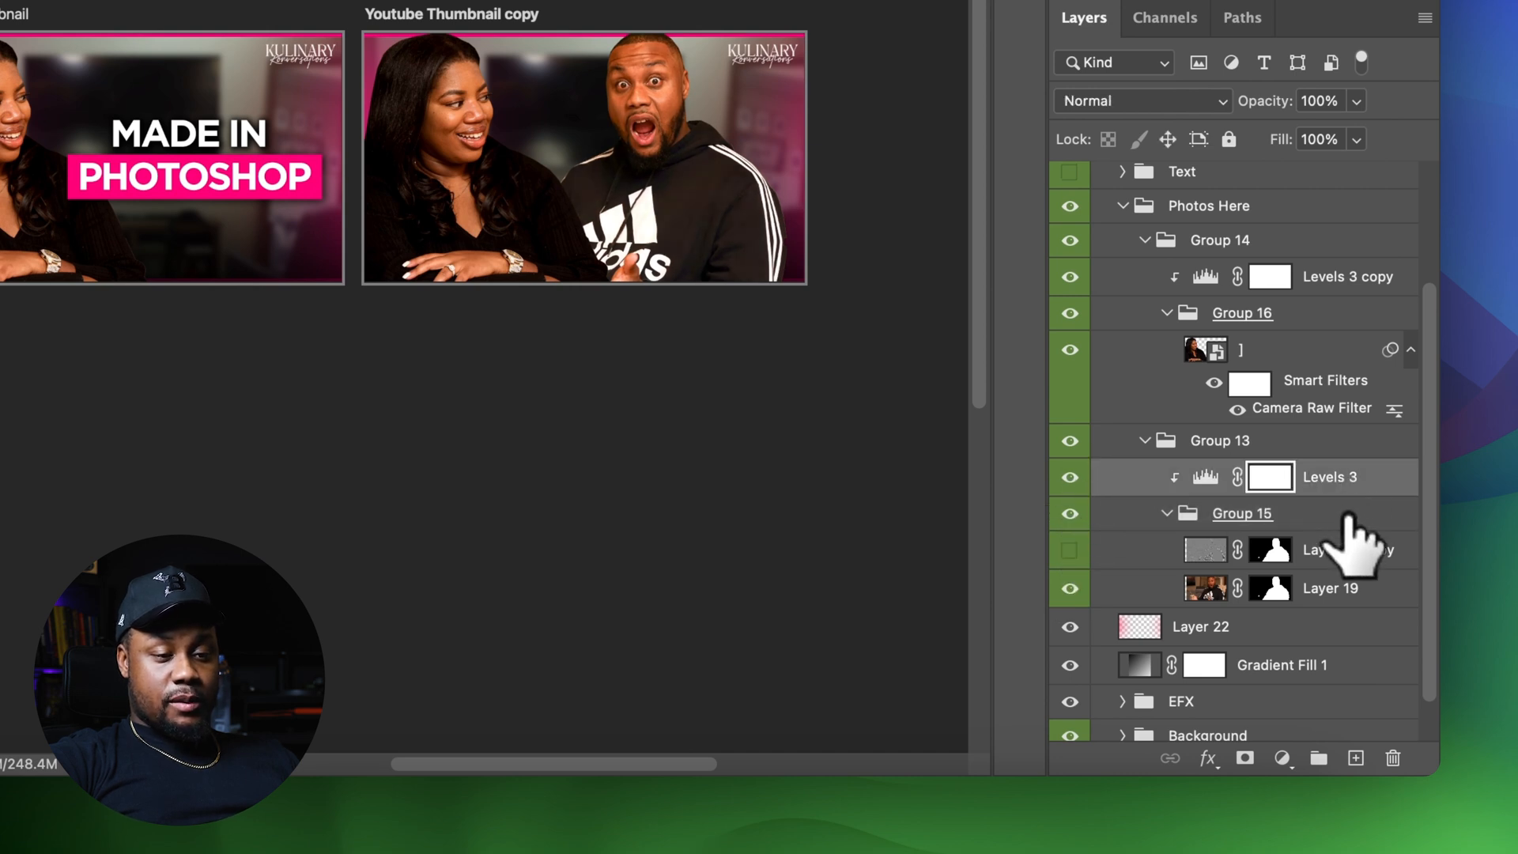
left_click(1389, 569)
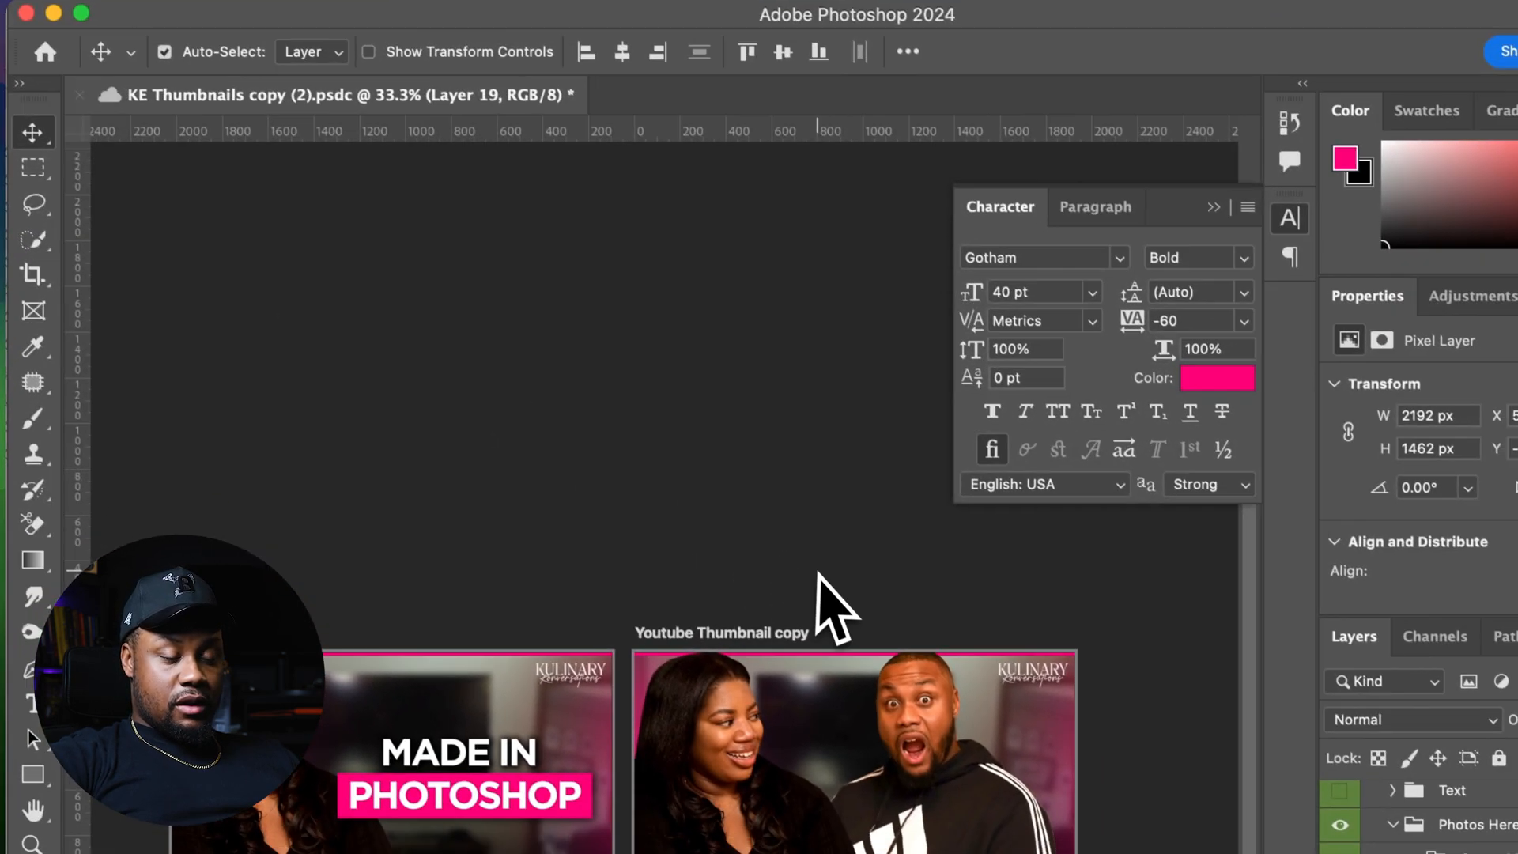
Hide the Logo group in the duplicated thumbnail
key("super+equal")
key("super+equal")
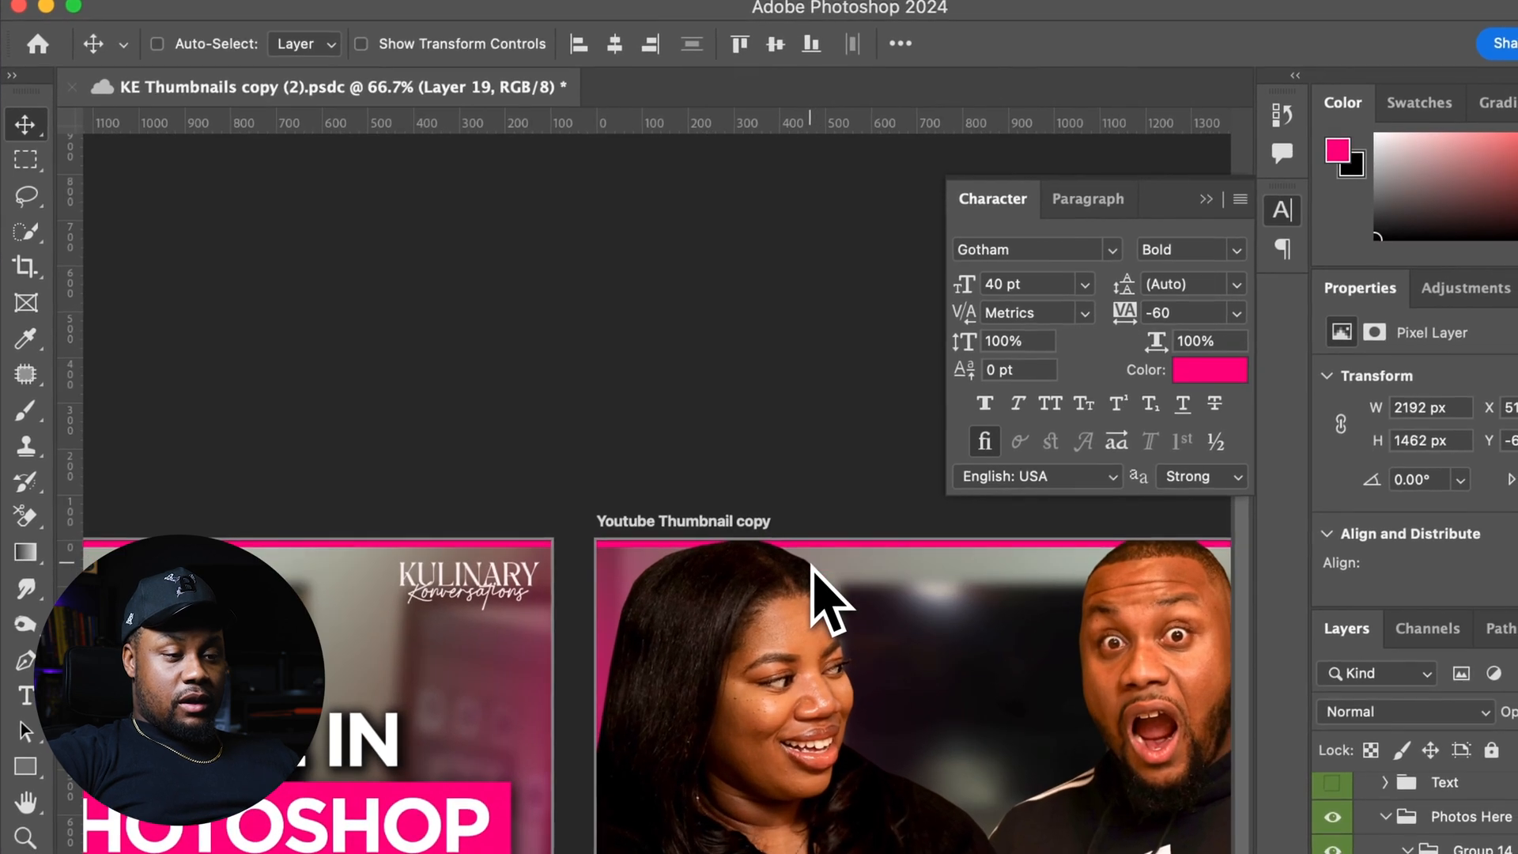
scroll(1486, 838, "up", 4)
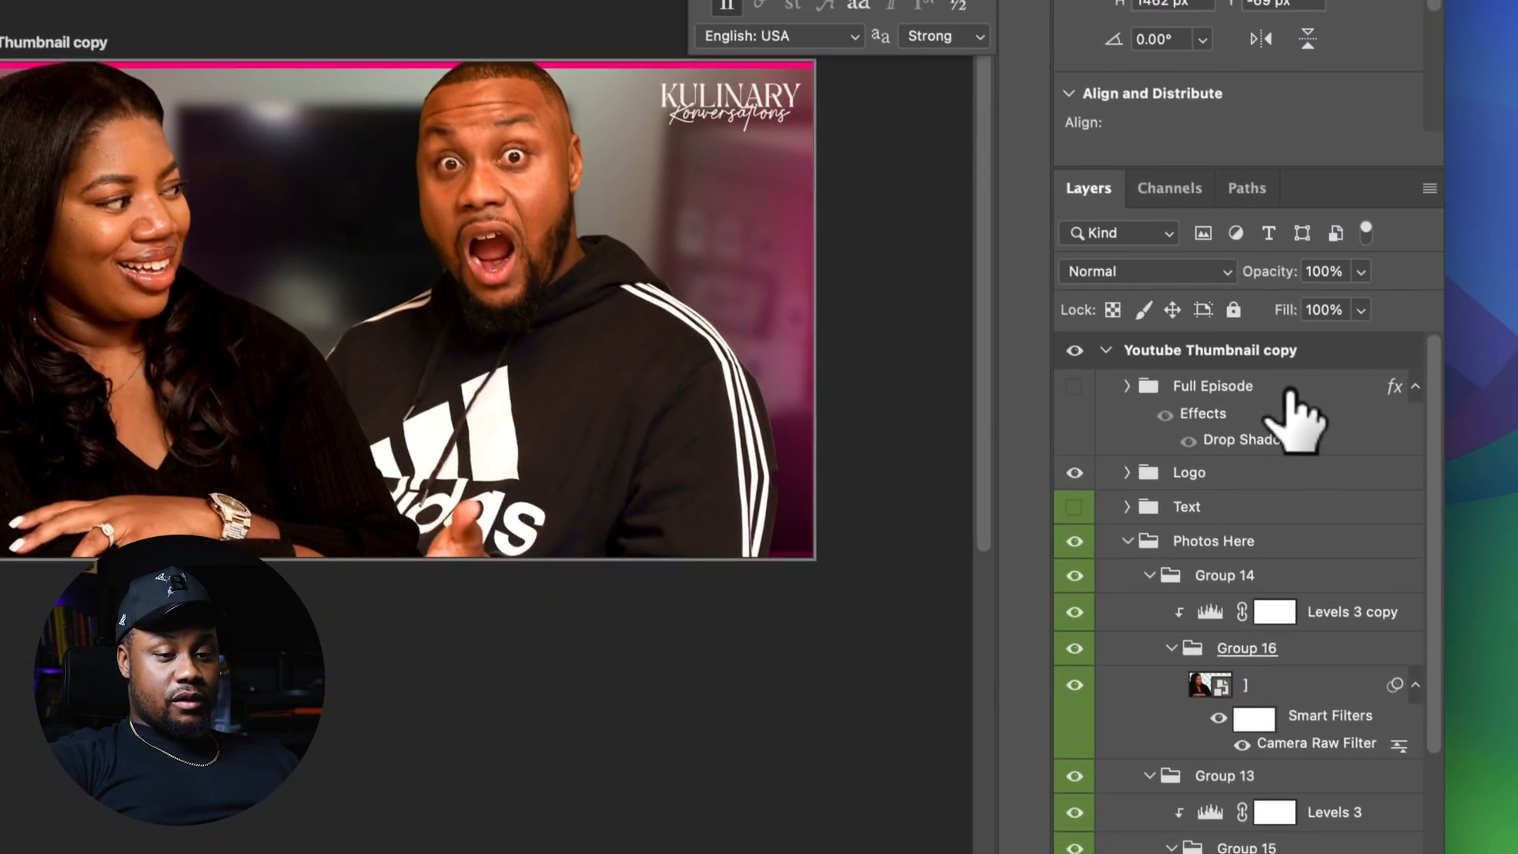
left_click(1069, 465)
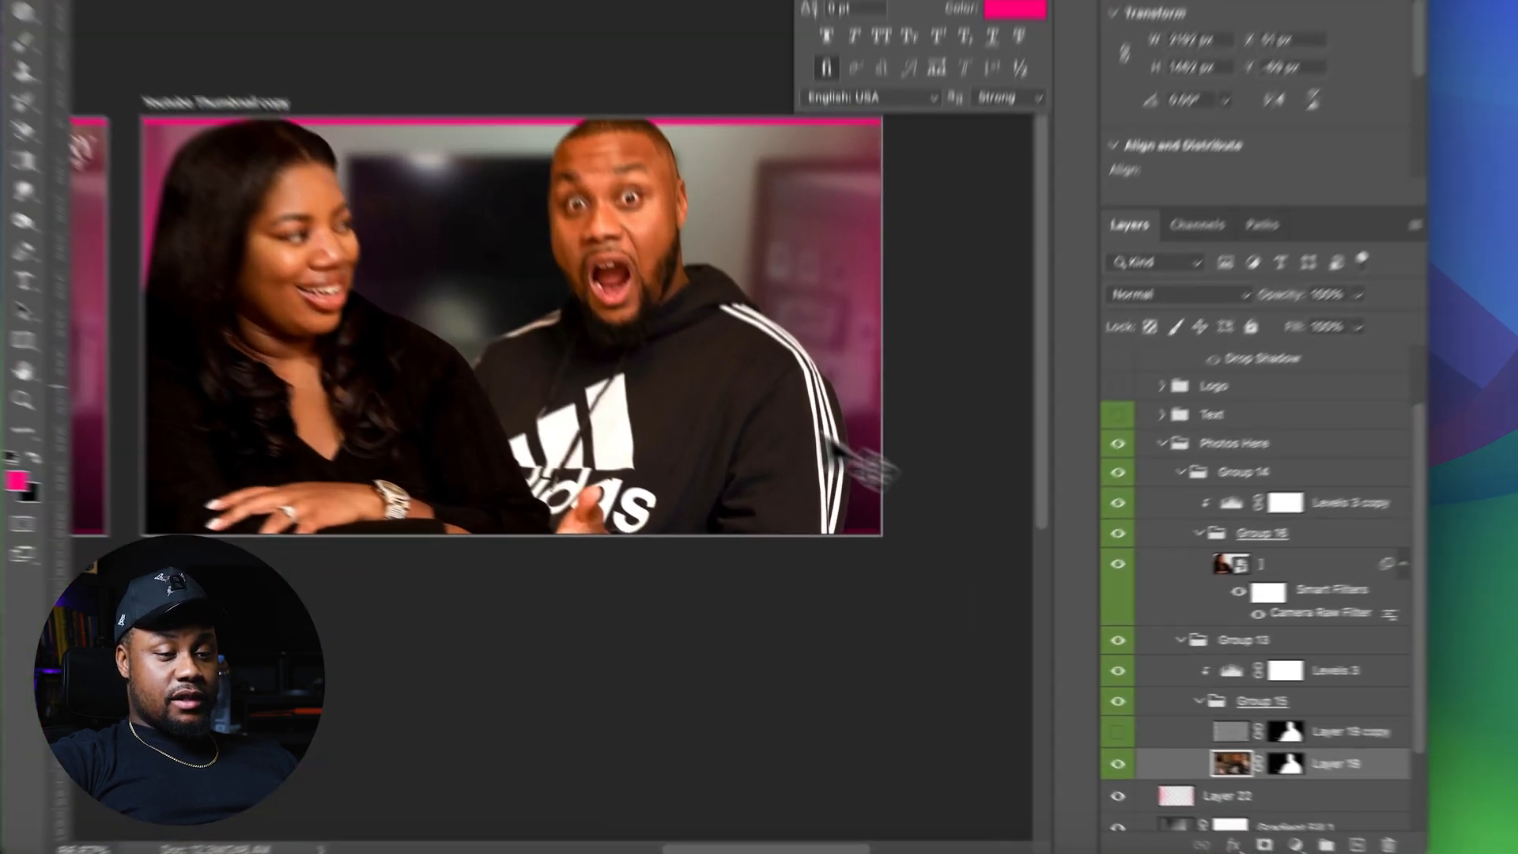
Move the second subject's layer slightly to the right within the copied thumbnail
left_click_drag(752, 495, 821, 499)
left_click_drag(816, 348, 817, 348)
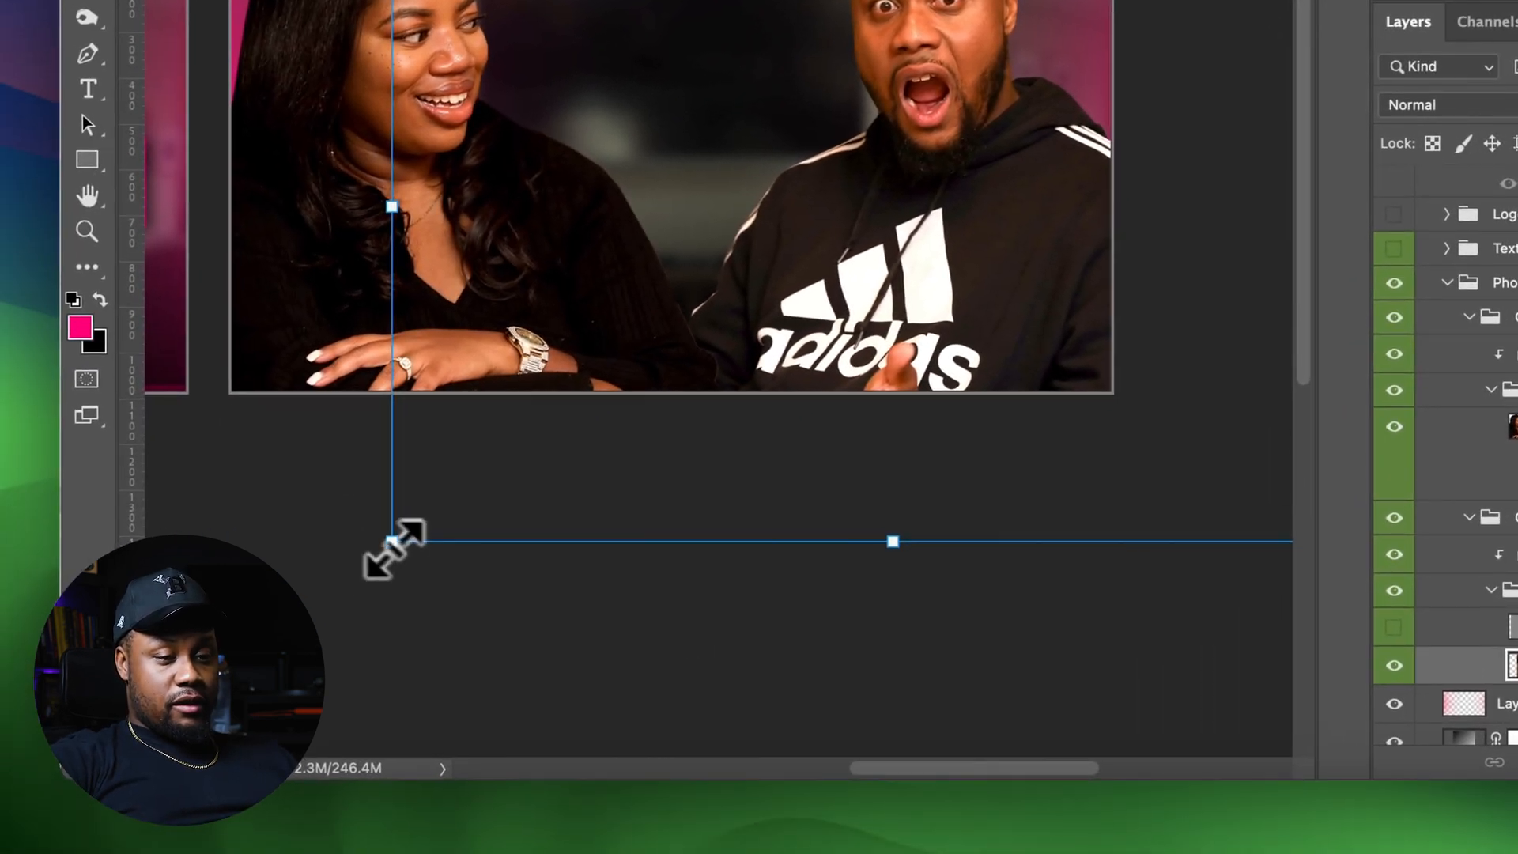
Resize the second subject's layer with its transform handles and nudge it slightly left in the copied thumbnail
left_click_drag(173, 661, 97, 680)
left_click_drag(331, 582, 332, 581)
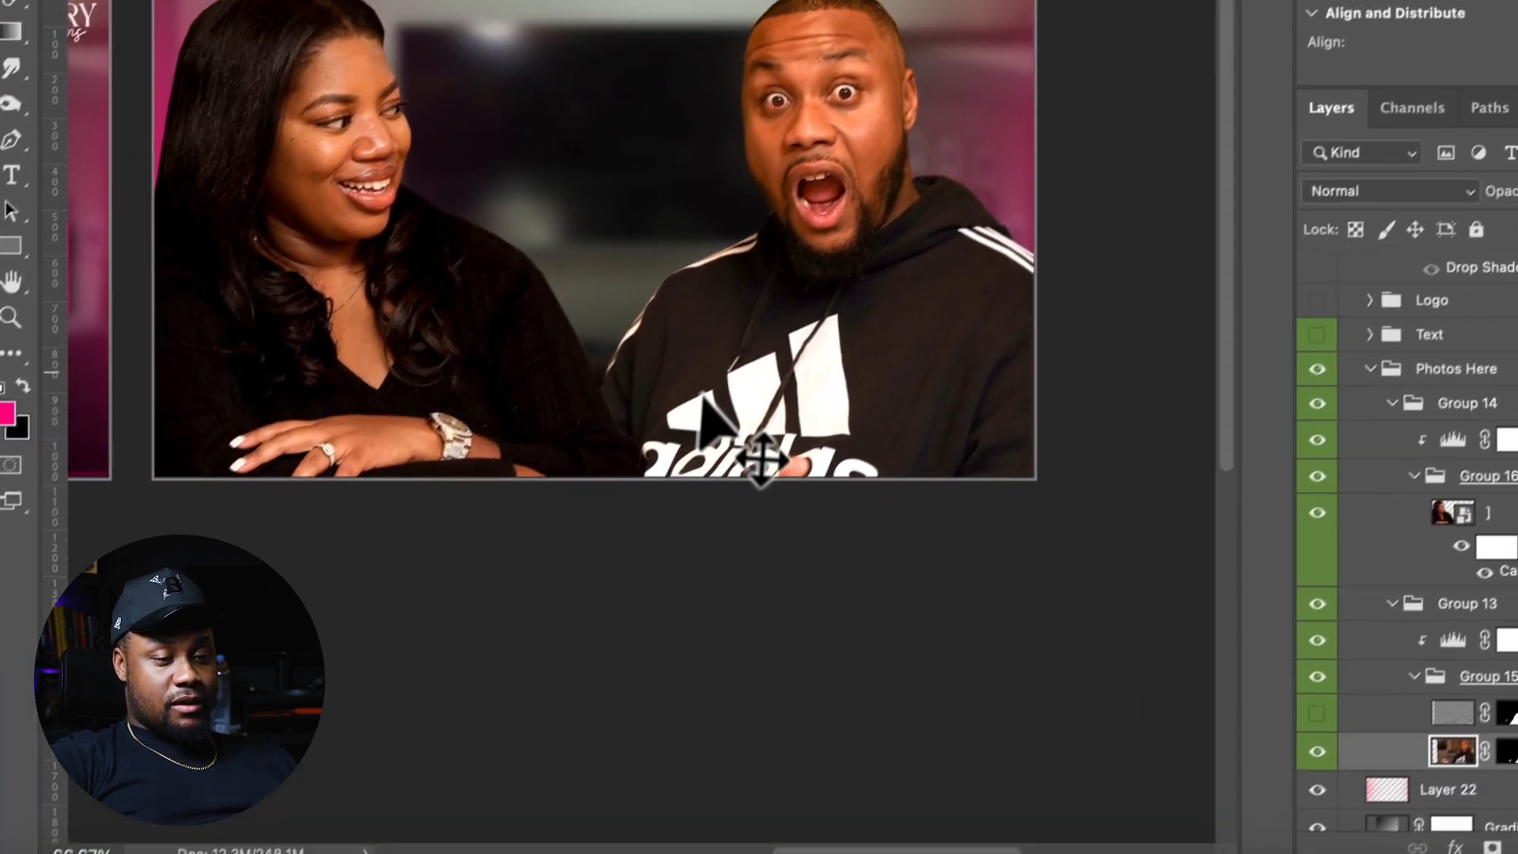
left_click_drag(750, 281, 769, 281)
key("Left")
key("Left")
key("Left")
key("Left")
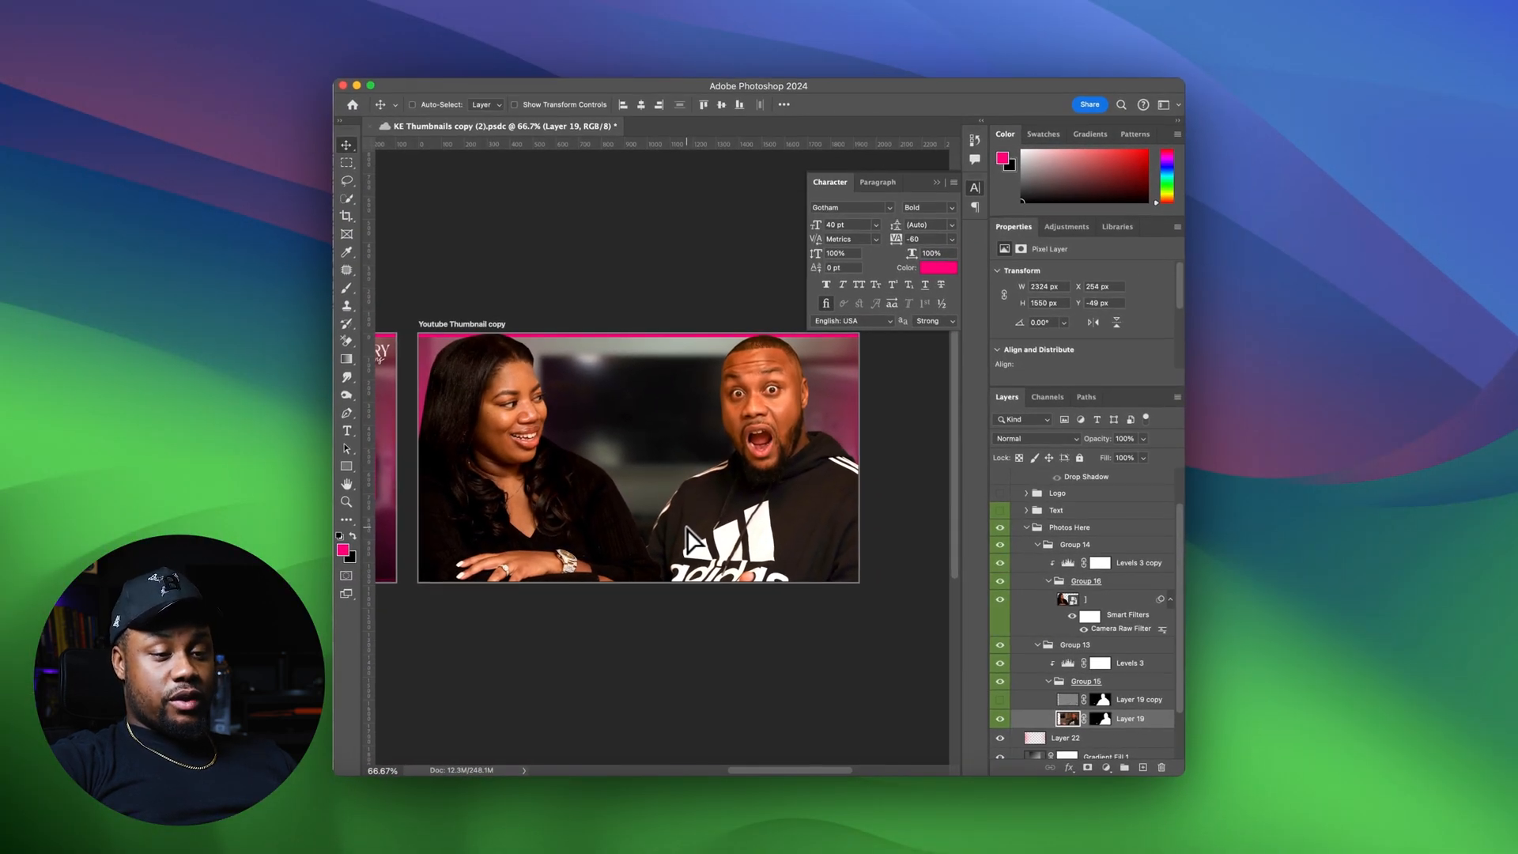
Reposition both subjects in the copied thumbnail, shifting the man about 162 px left and adjusting the woman's placement
left_click(1122, 599)
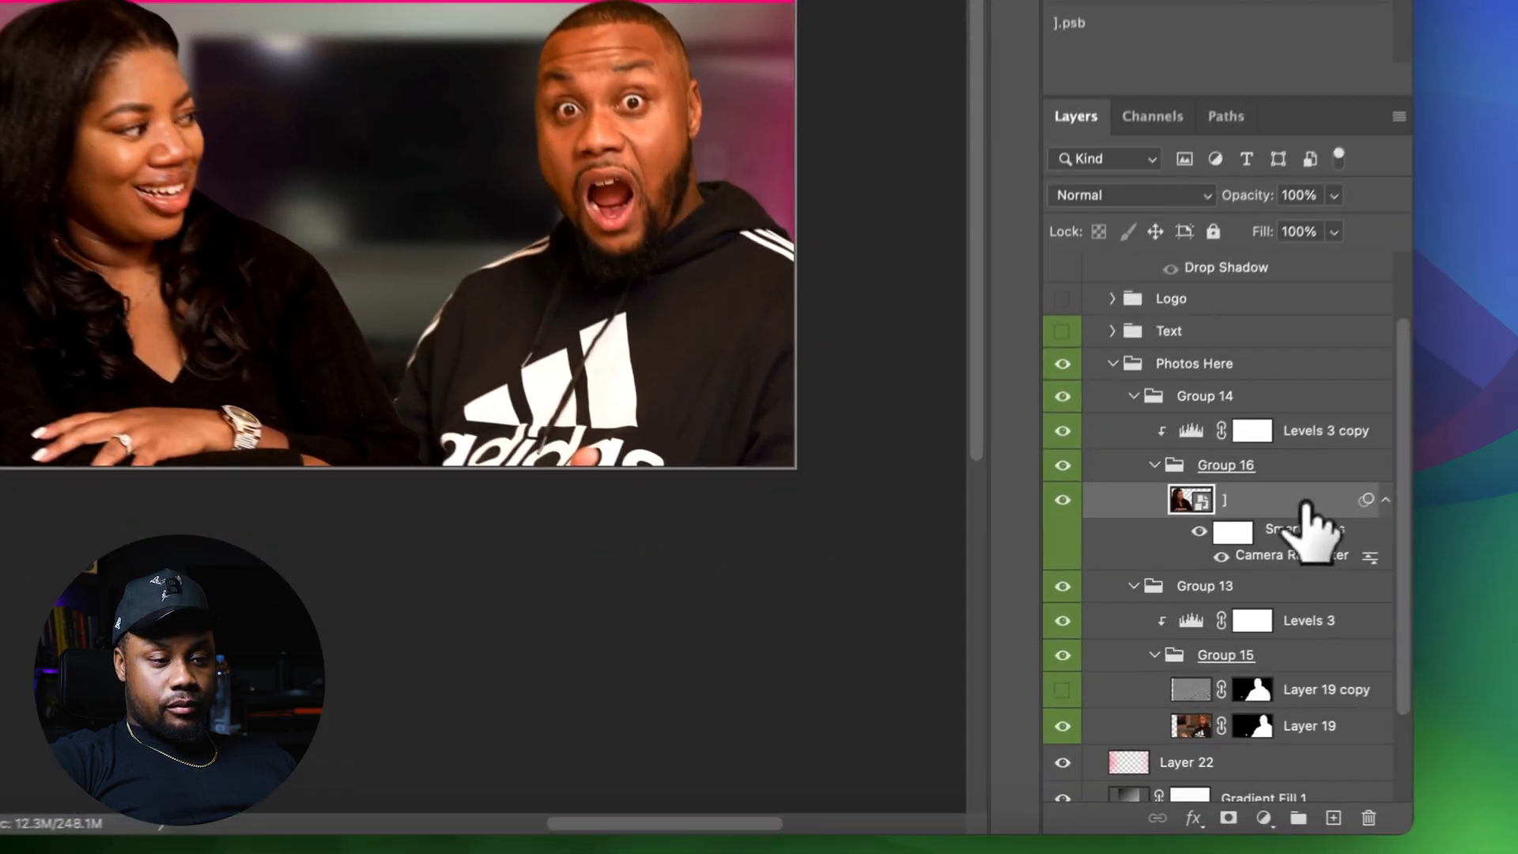
left_click_drag(525, 449, 574, 438)
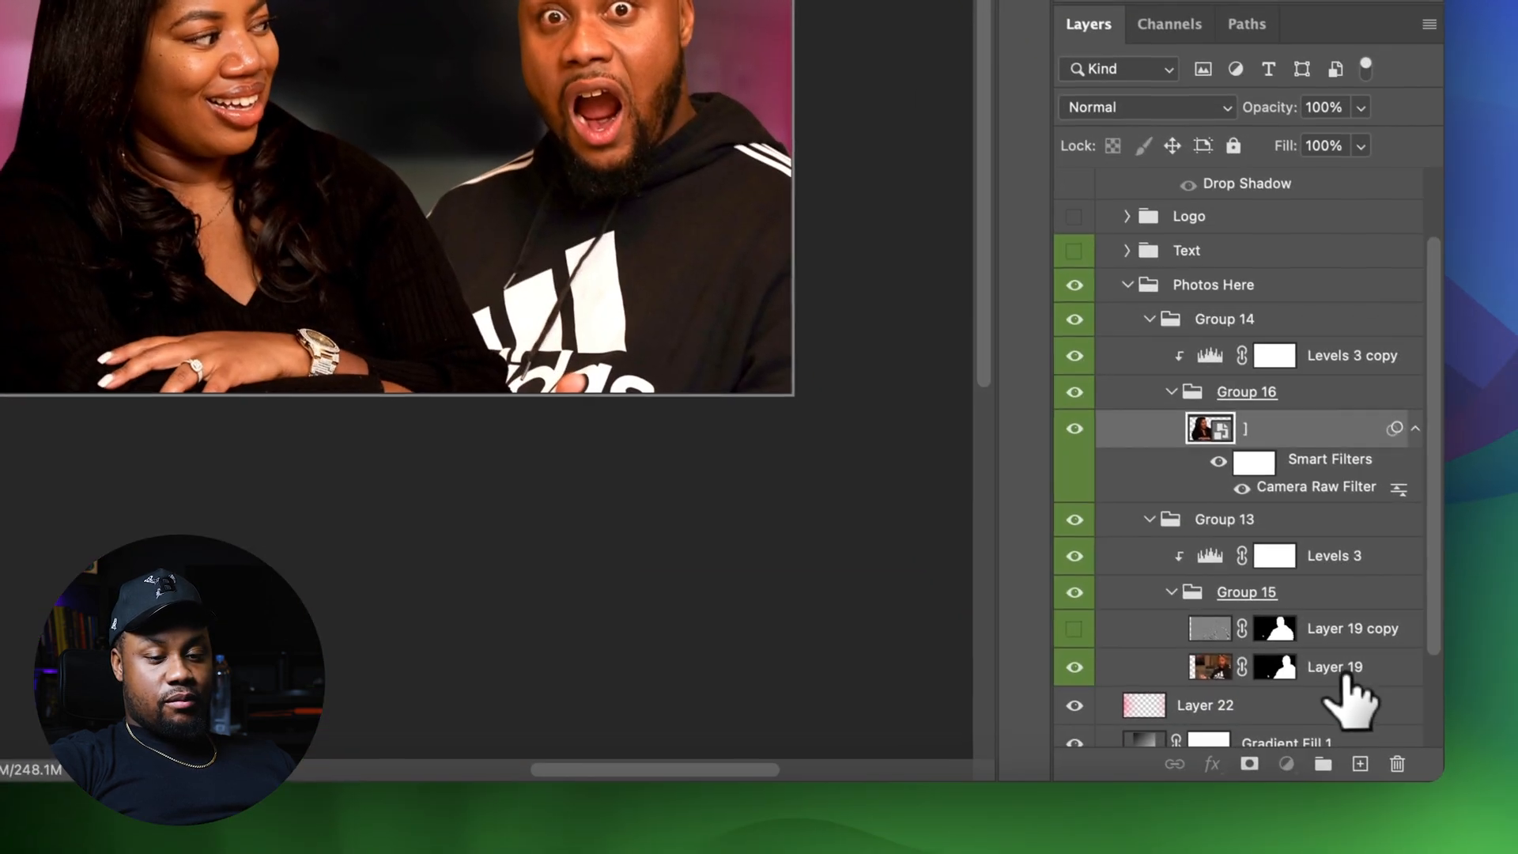
left_click(1383, 722)
left_click_drag(748, 319, 672, 319)
left_click_drag(701, 379, 707, 378)
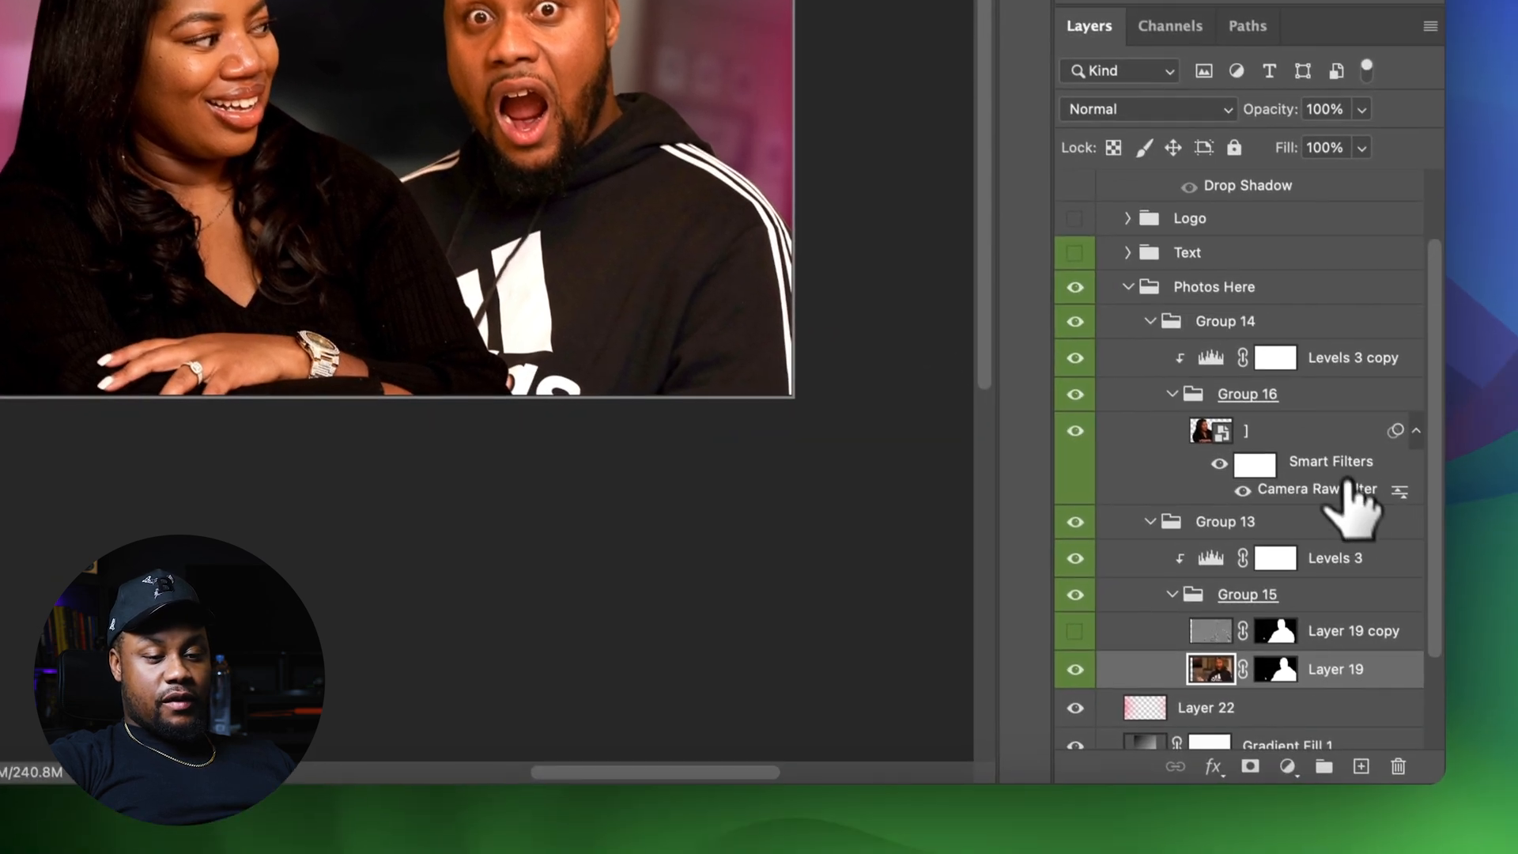
left_click(1382, 551, "super")
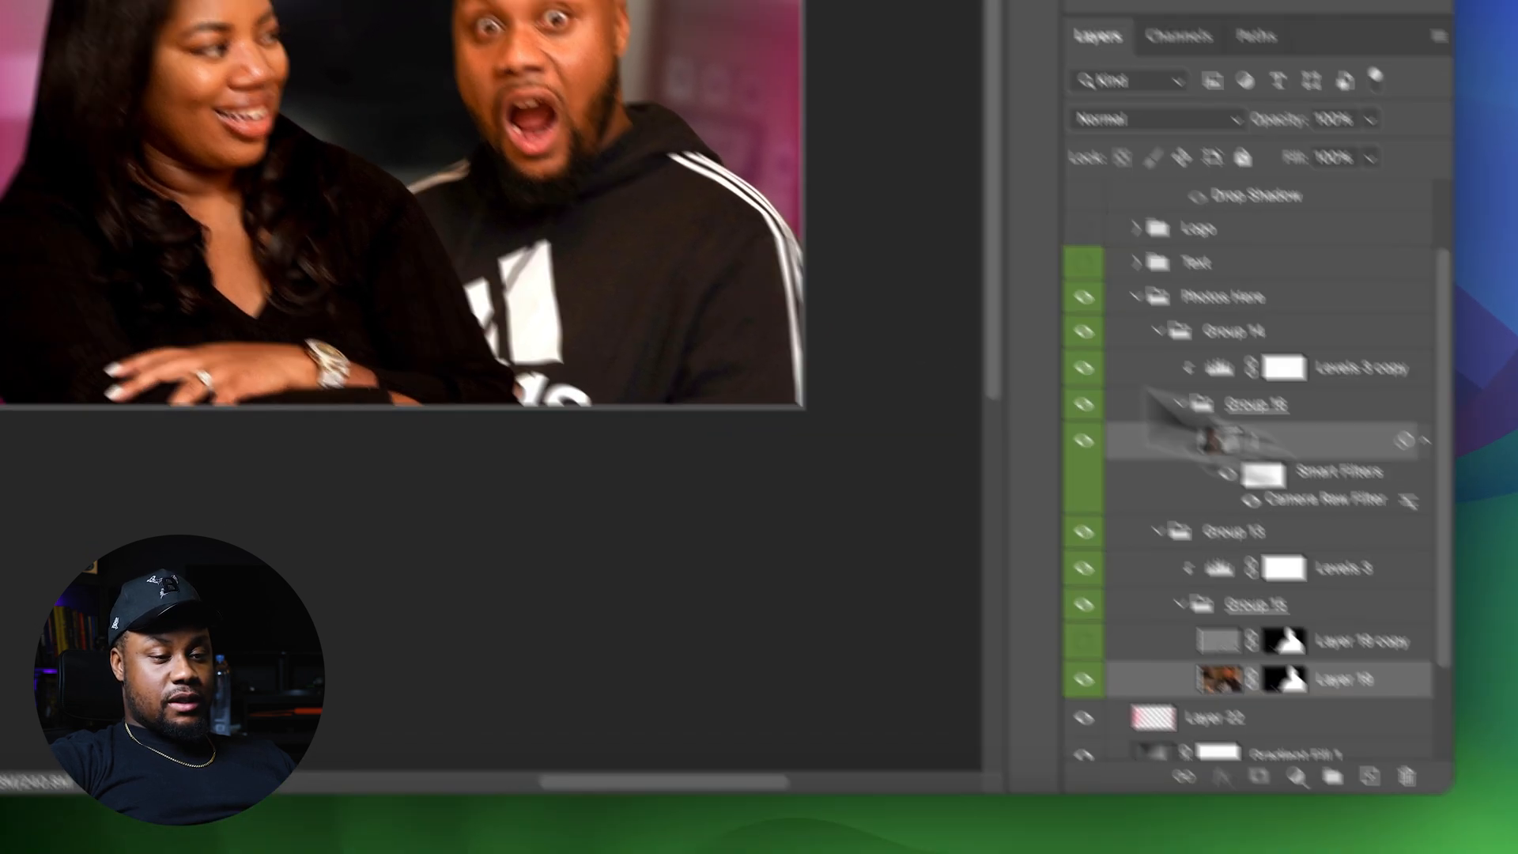
left_click_drag(673, 327, 676, 339)
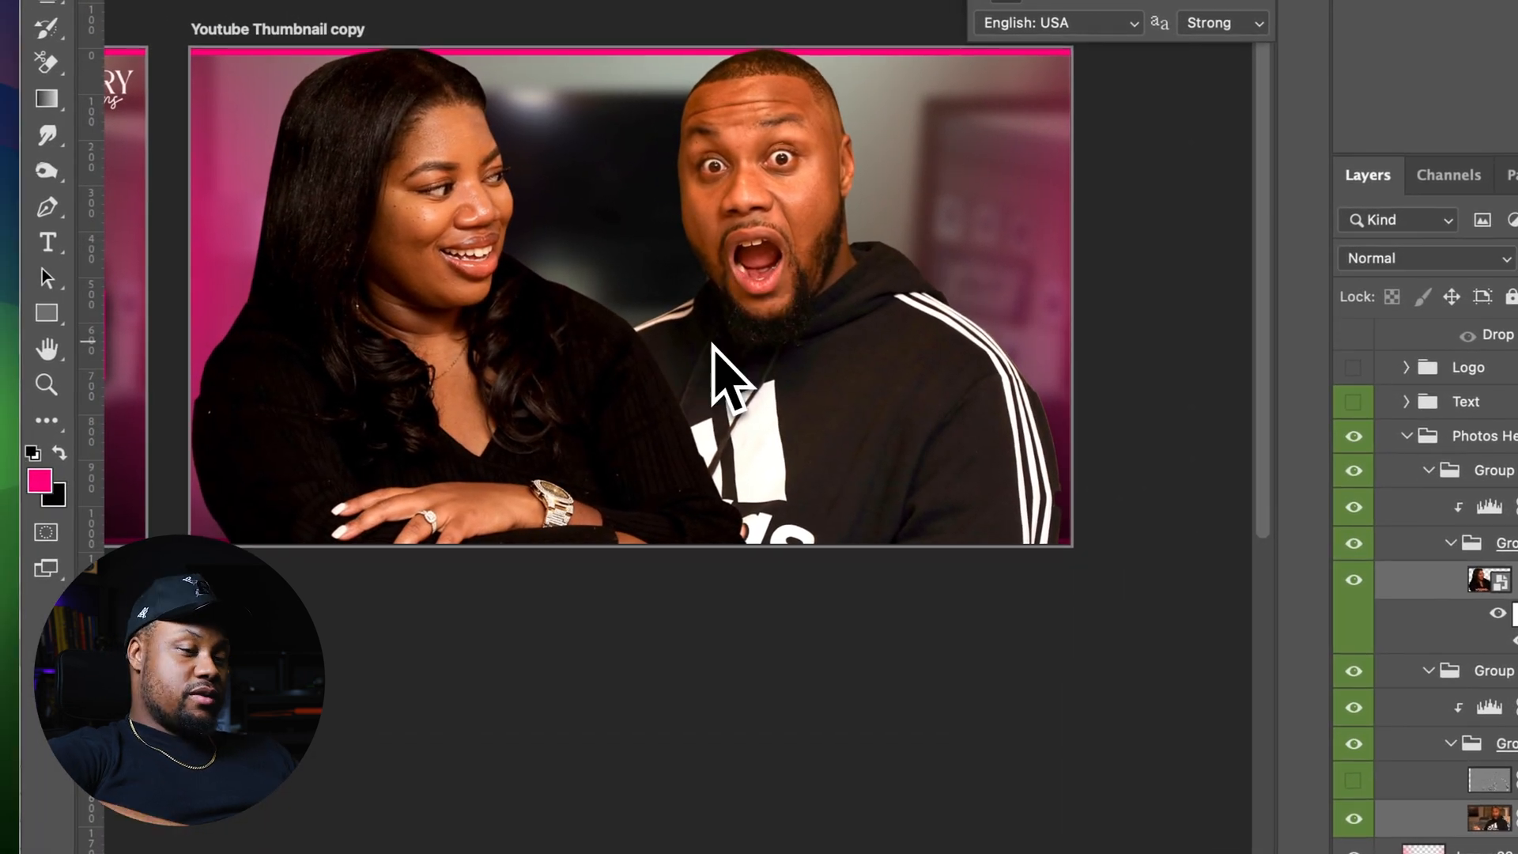
key("Return")
Scale up the first subject's smart object layer slightly with Free Transform and commit it
key("super+minus")
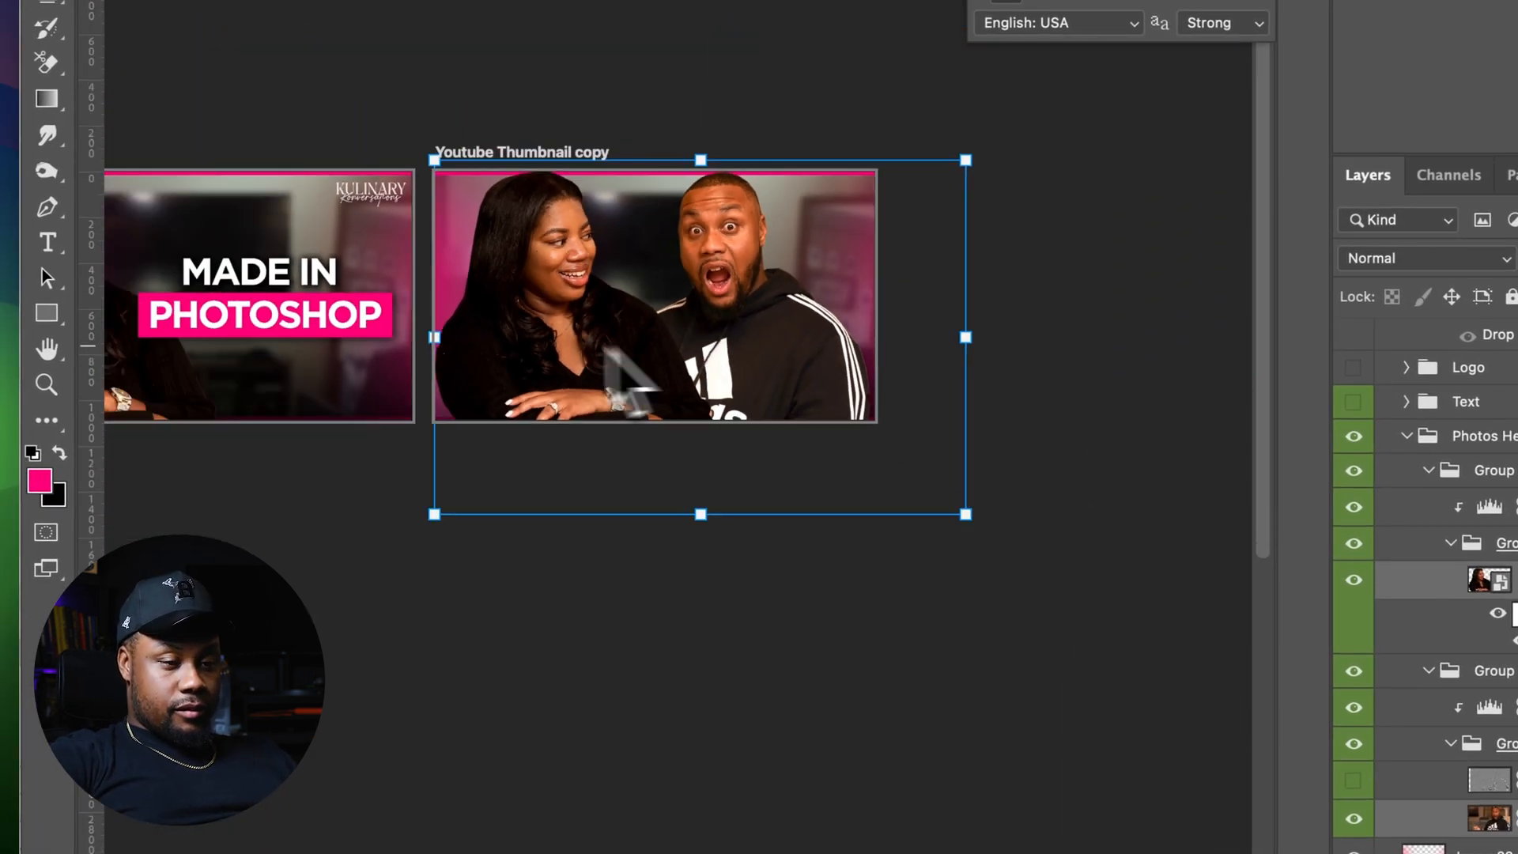
left_click_drag(453, 476, 382, 518)
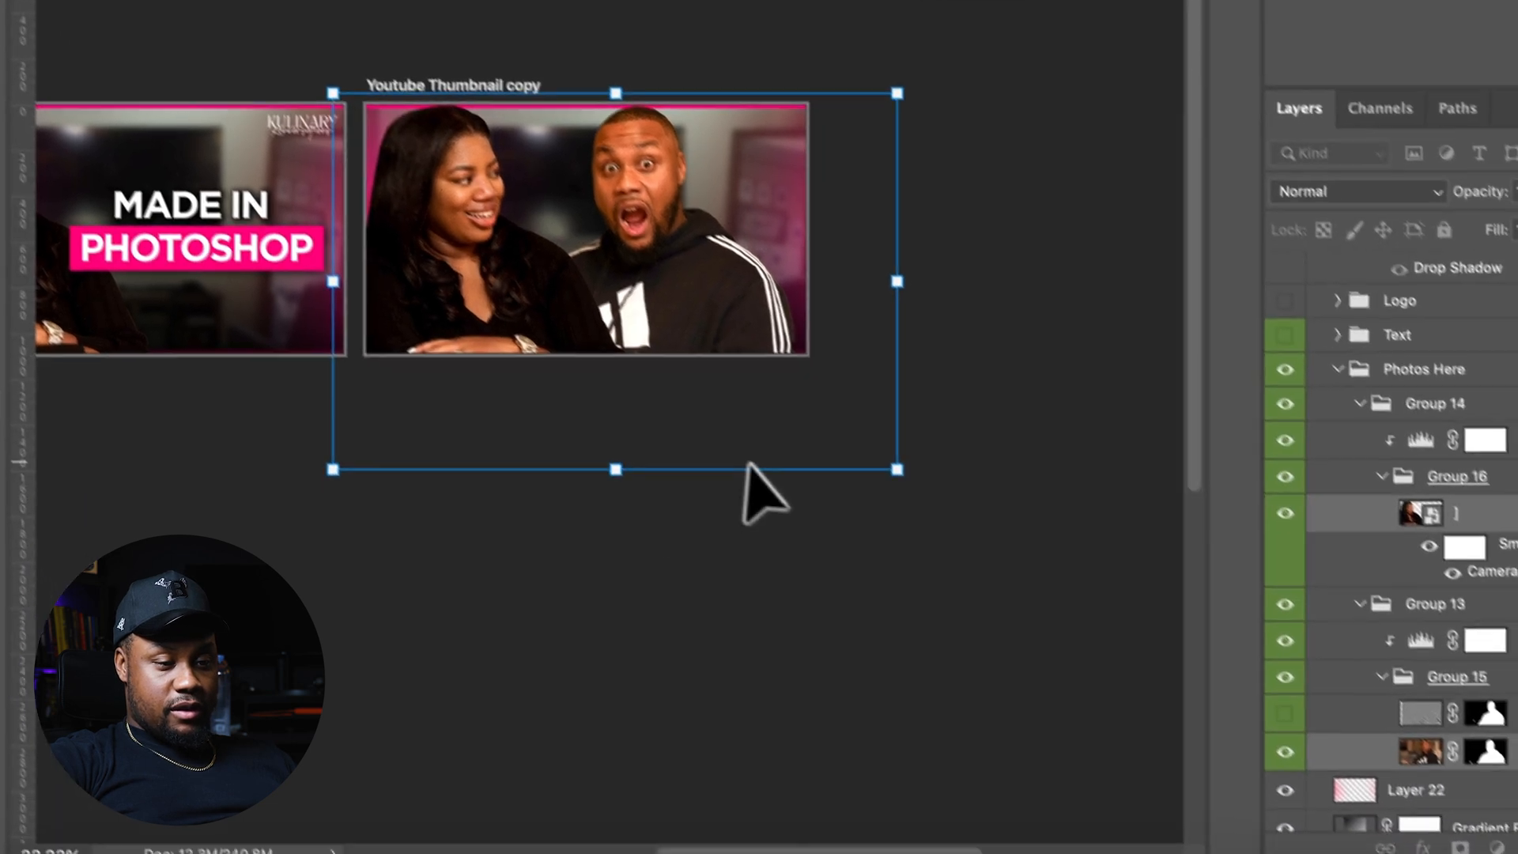
left_click_drag(751, 424, 772, 419)
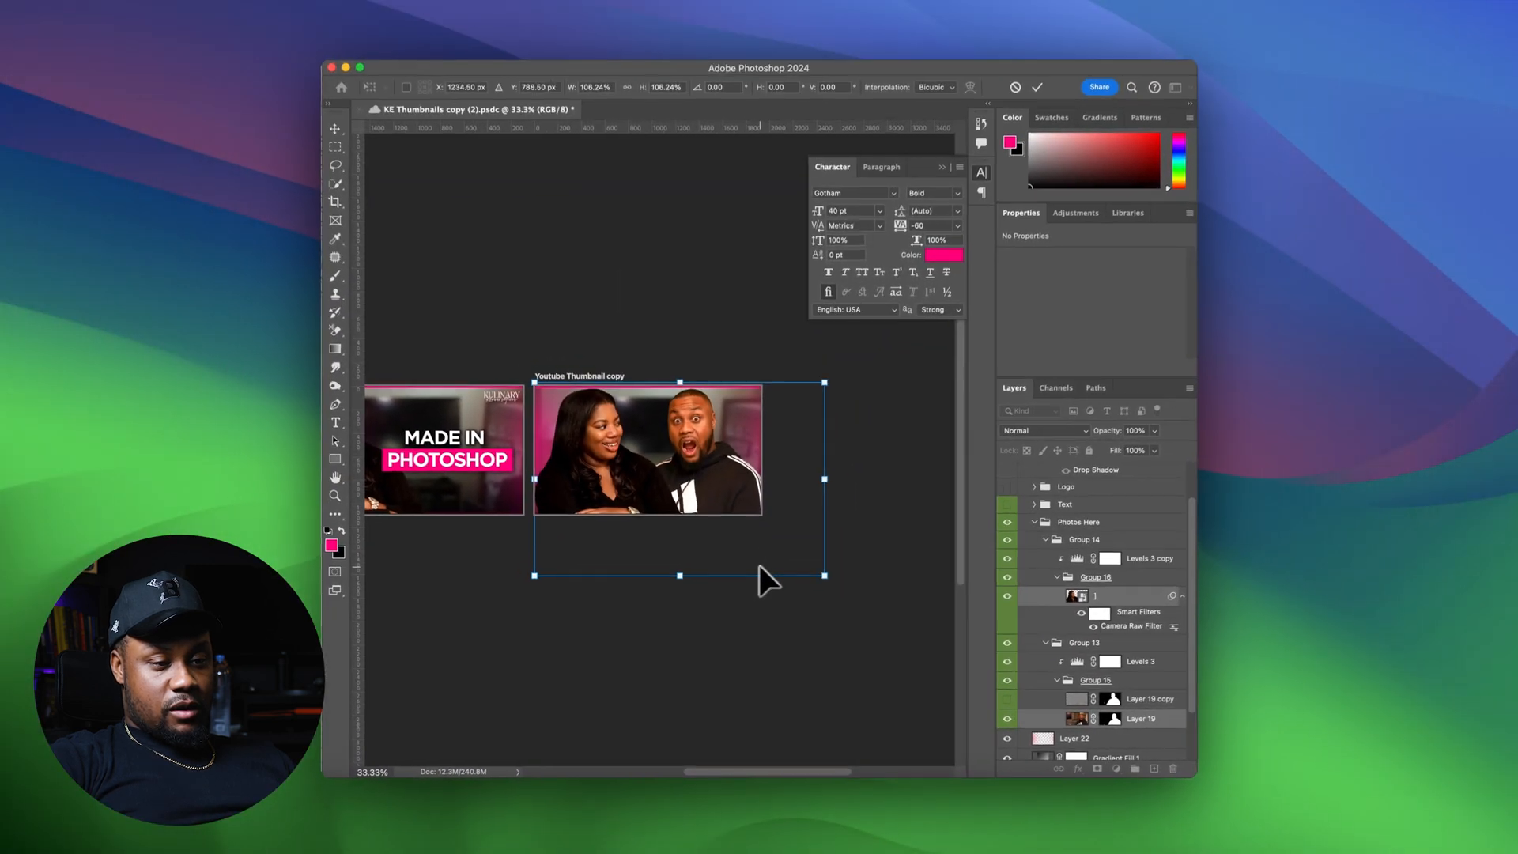
key("Return")
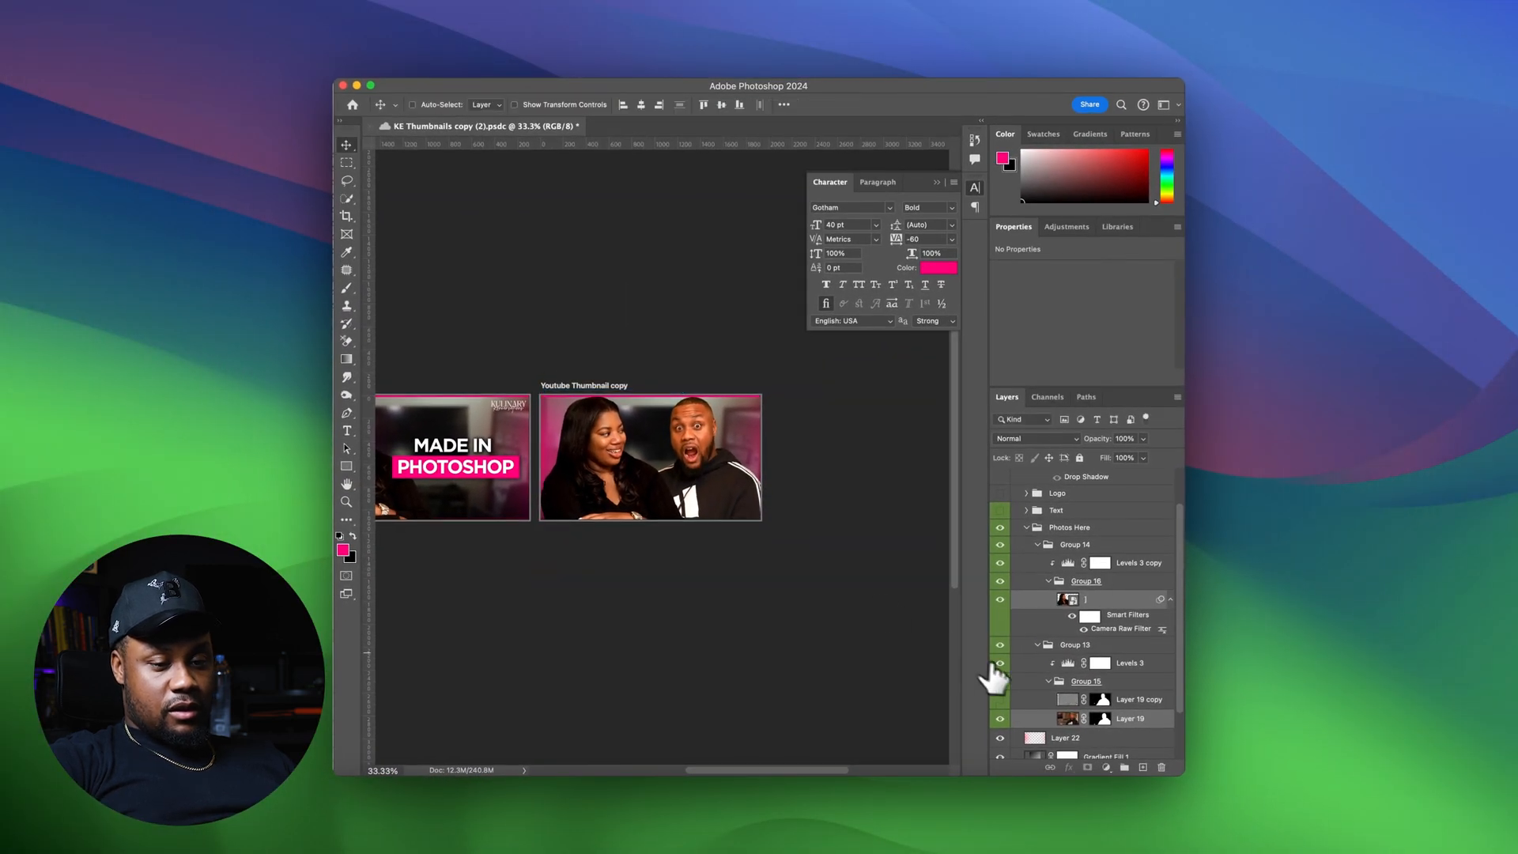
left_click(1135, 600)
key("super+t")
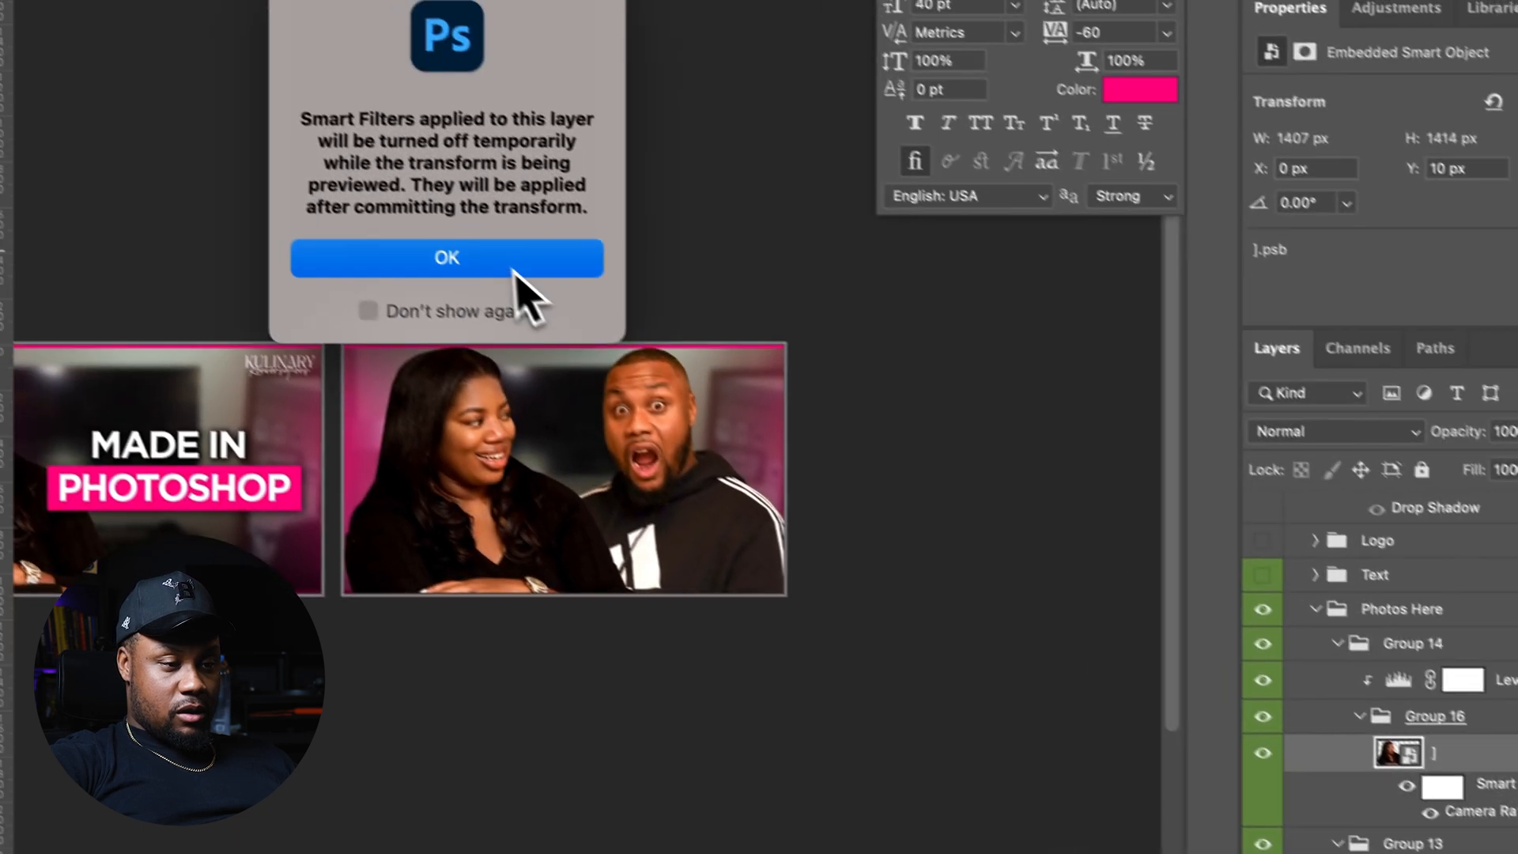
left_click(356, 95)
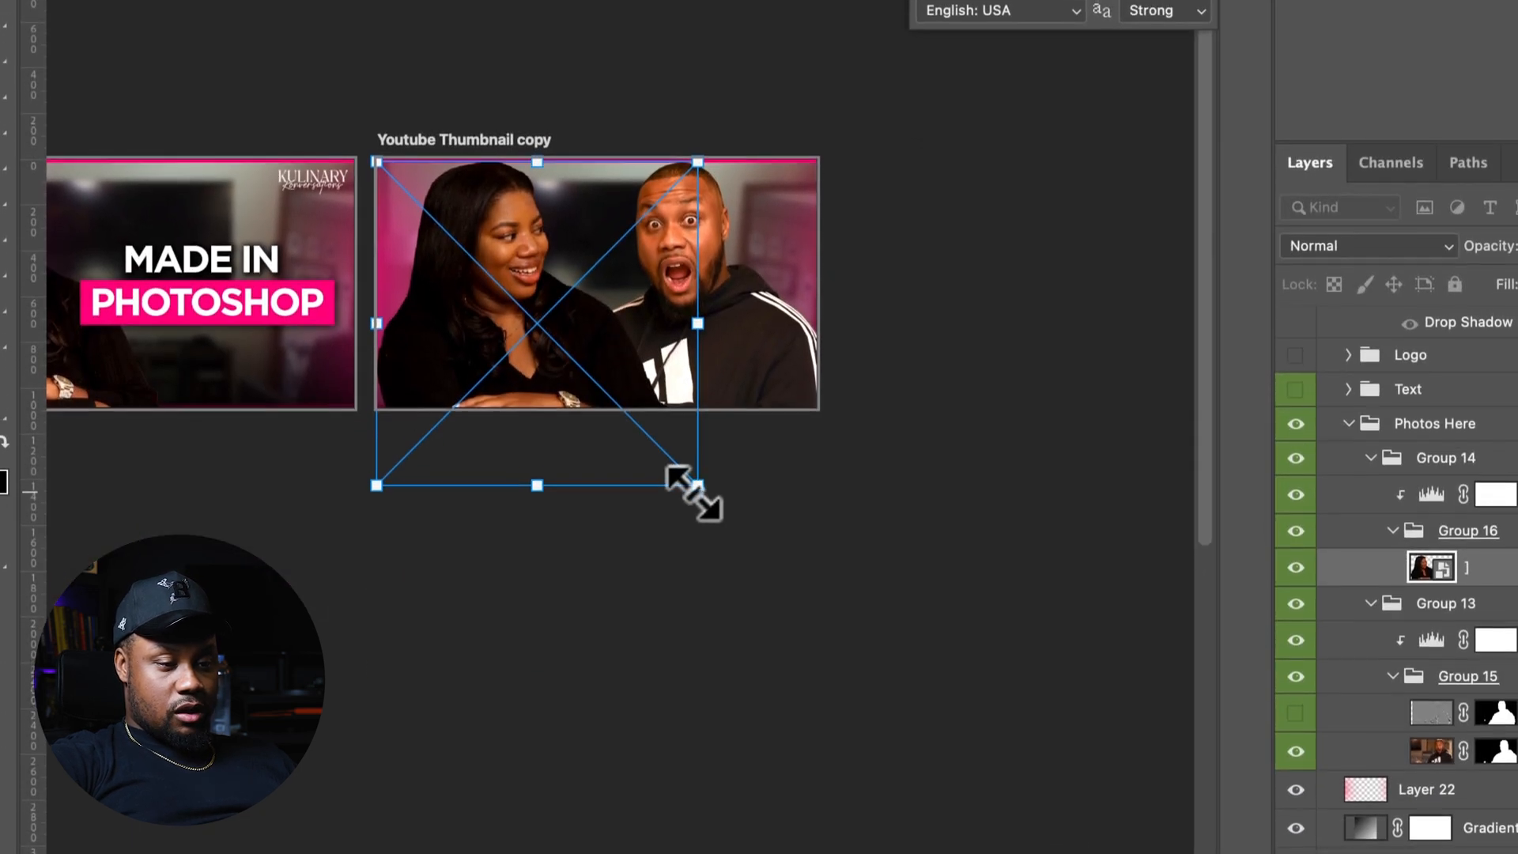
key("Return")
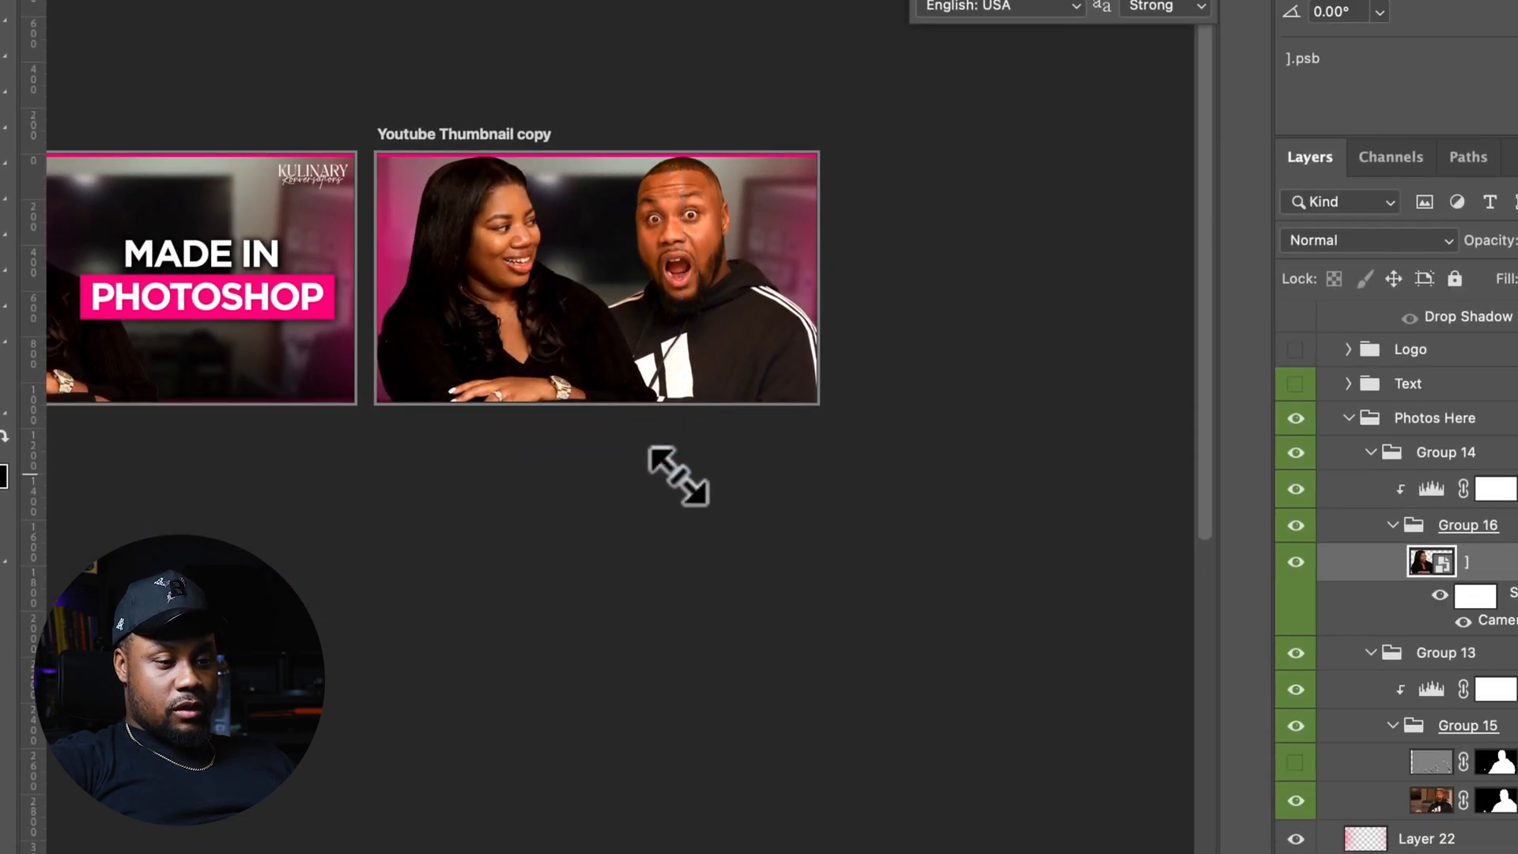
Show the Text group again and move the title lower in the copied thumbnail
key("super+equal")
key("super+equal")
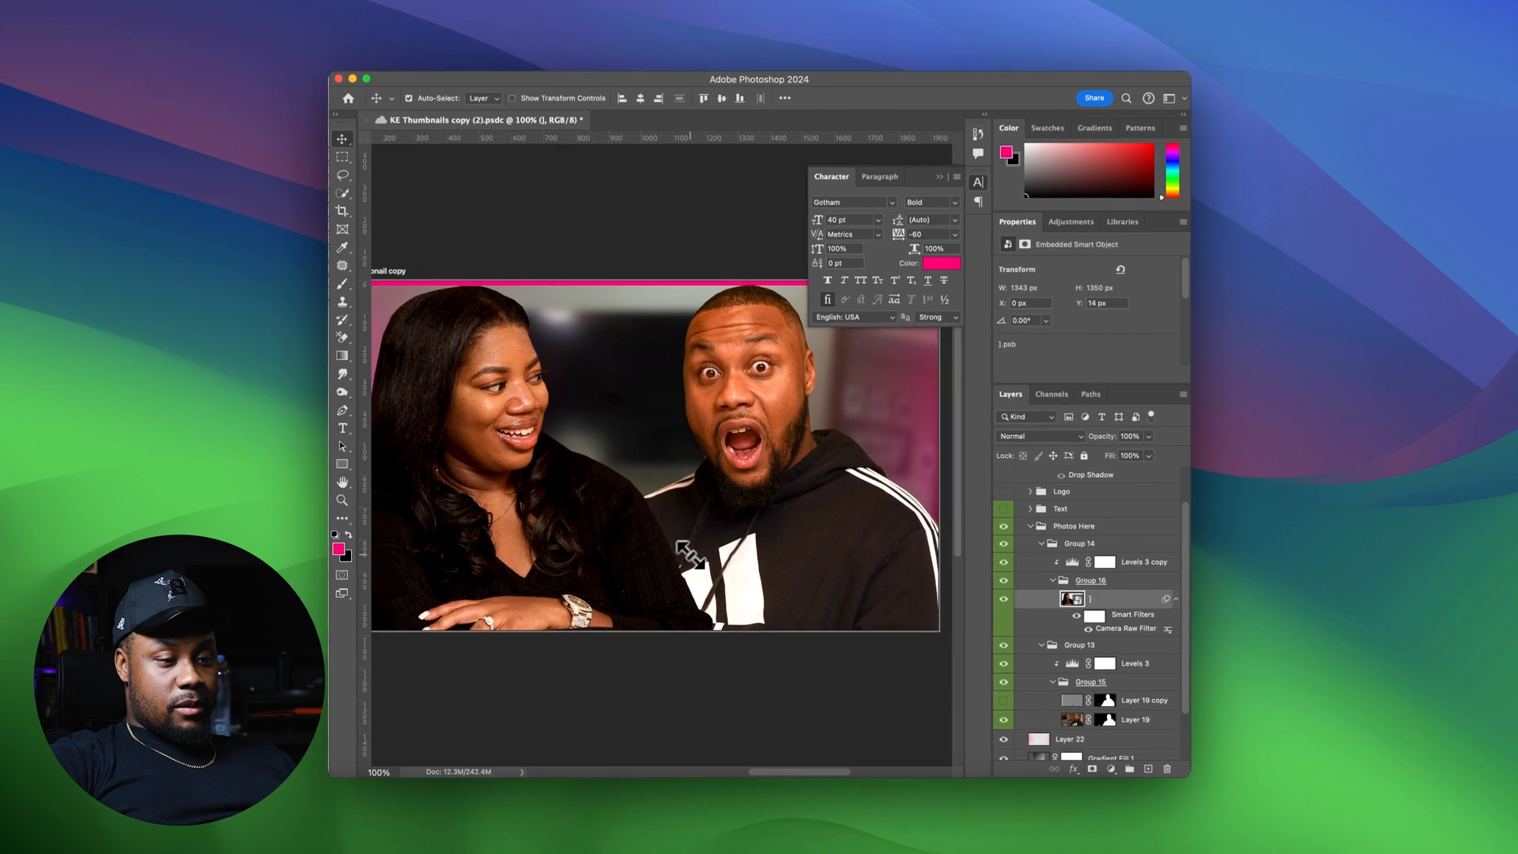
scroll(686, 554, "left", 2)
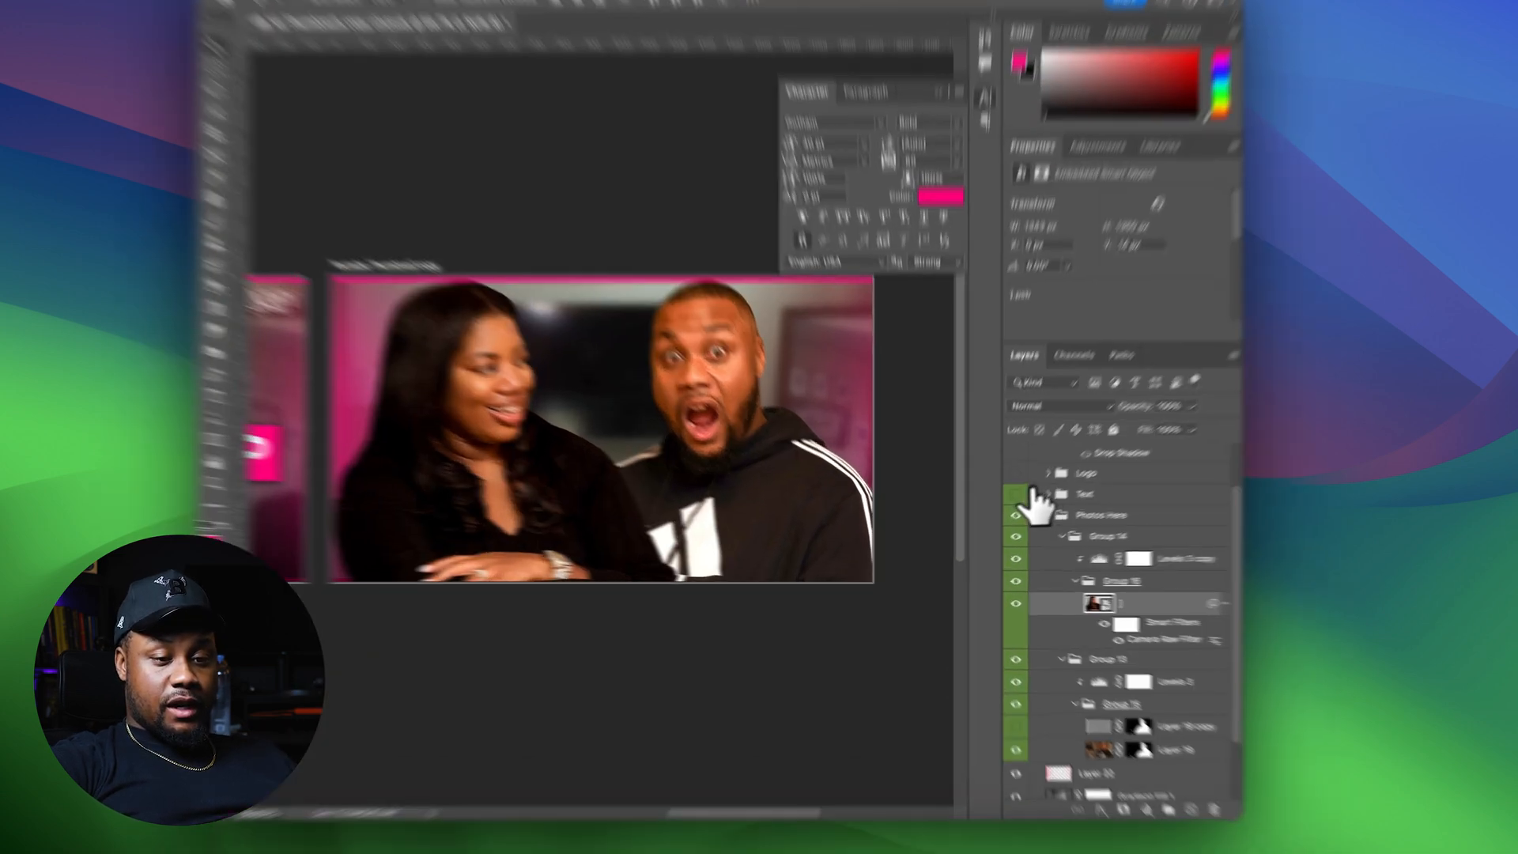
left_click(999, 510)
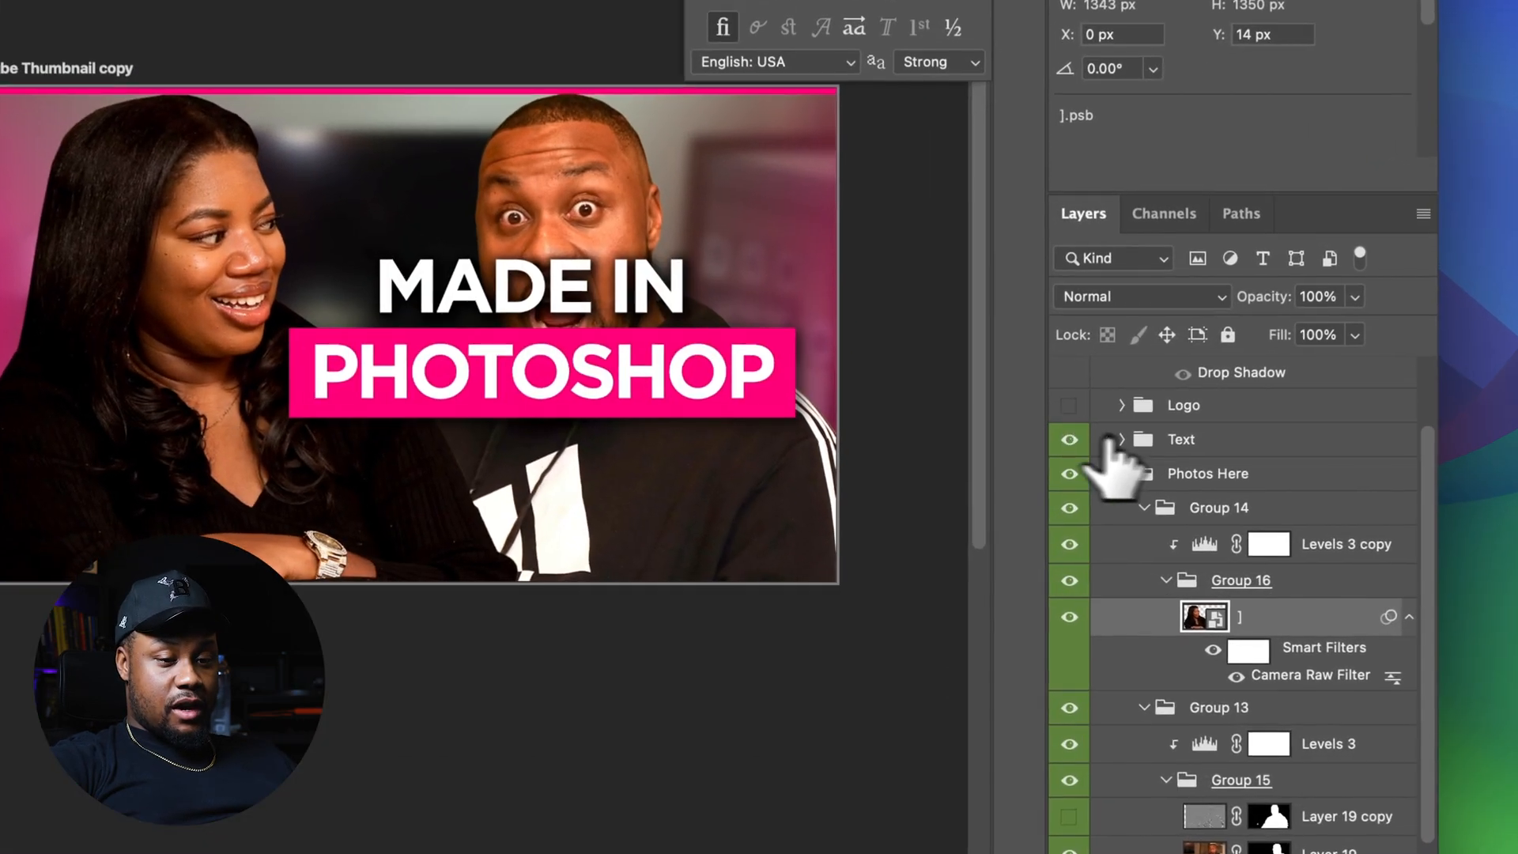
left_click(1224, 444)
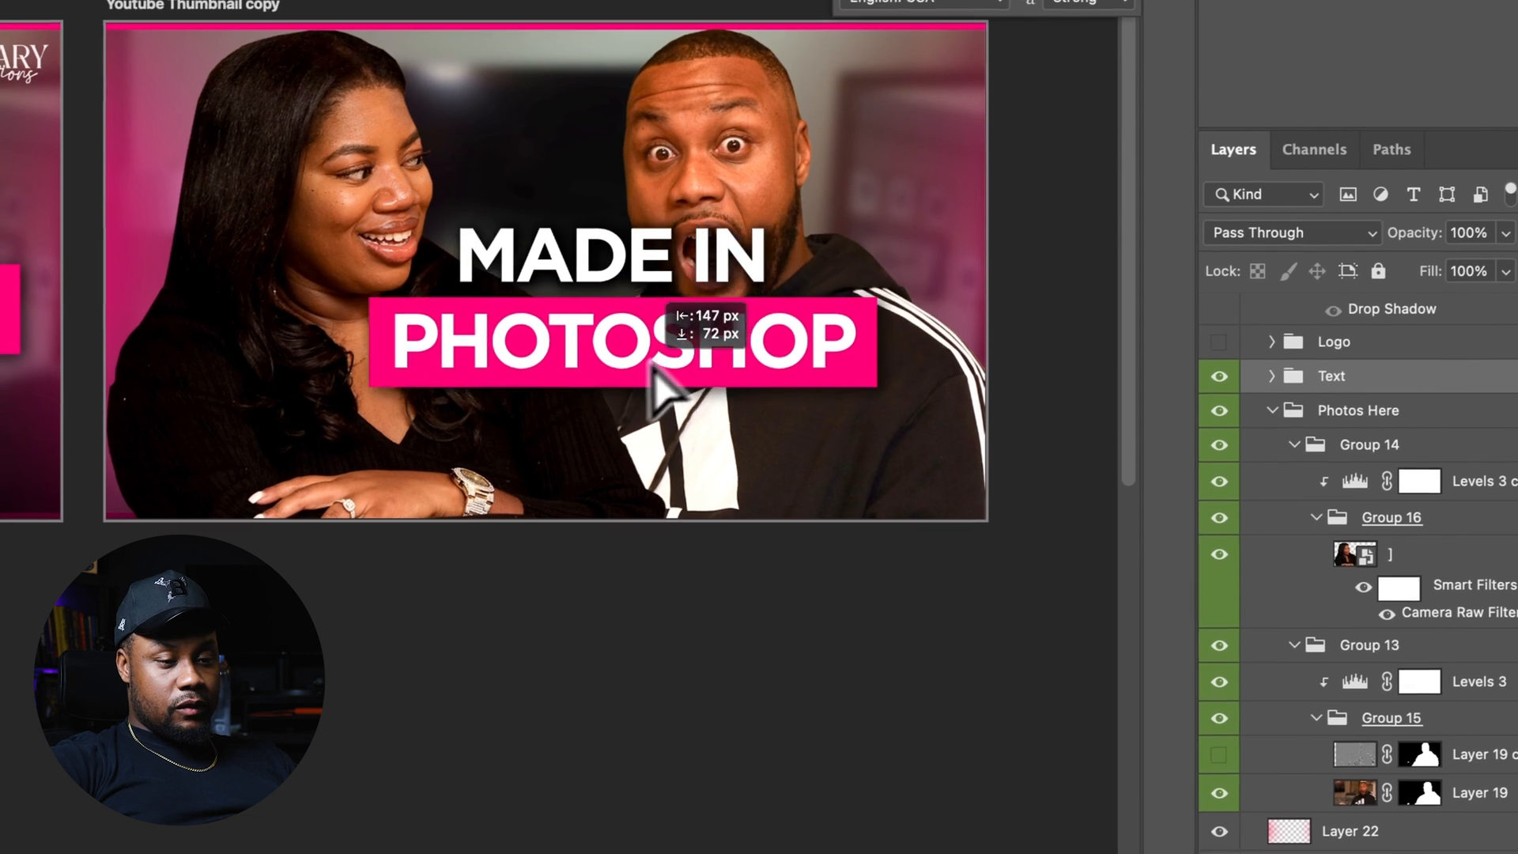
left_click_drag(587, 452, 573, 458)
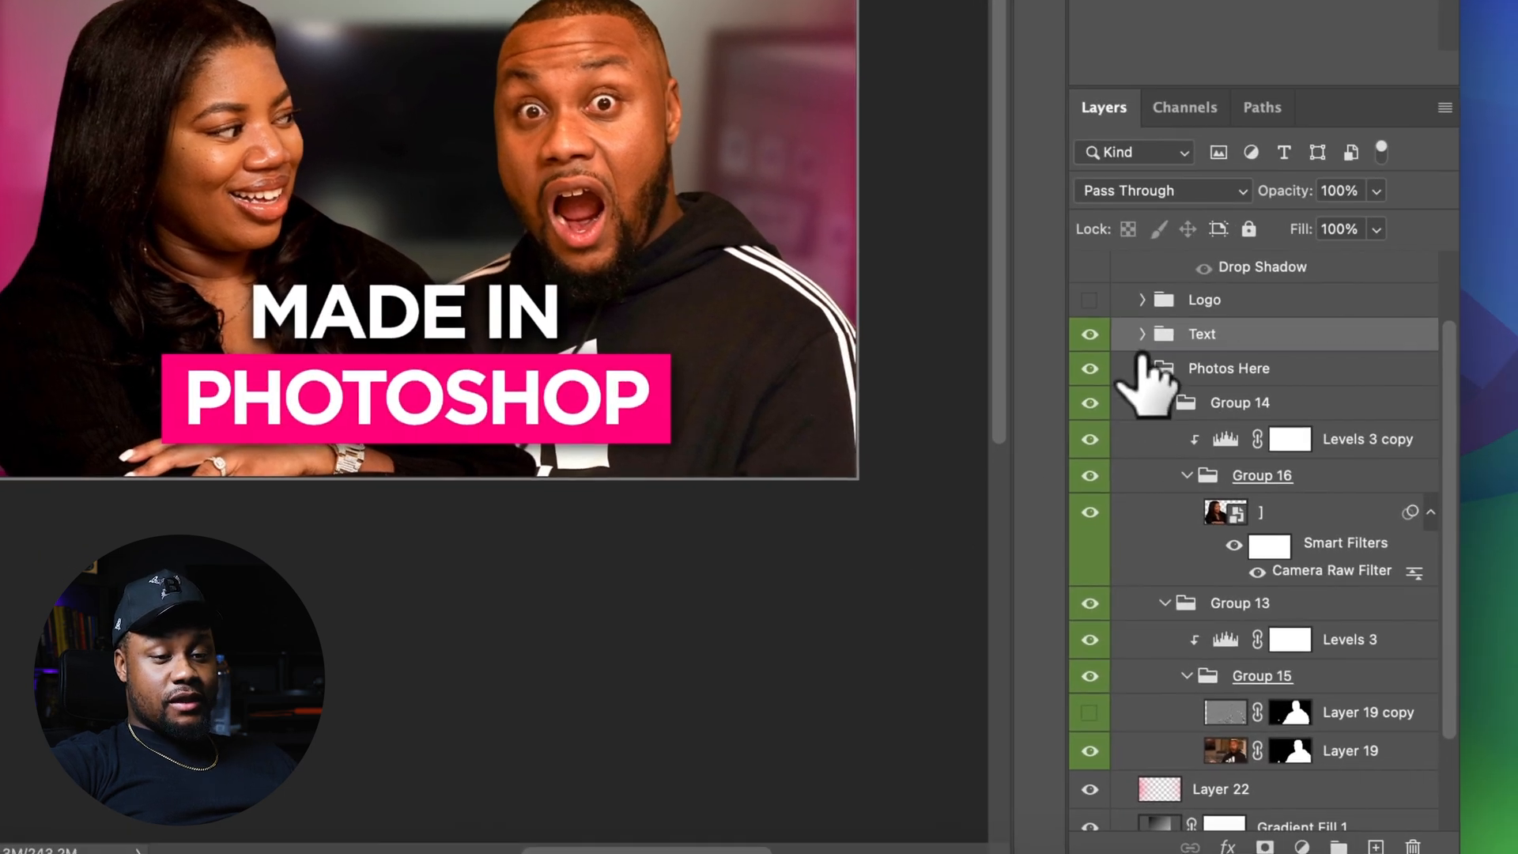
left_click(1276, 408)
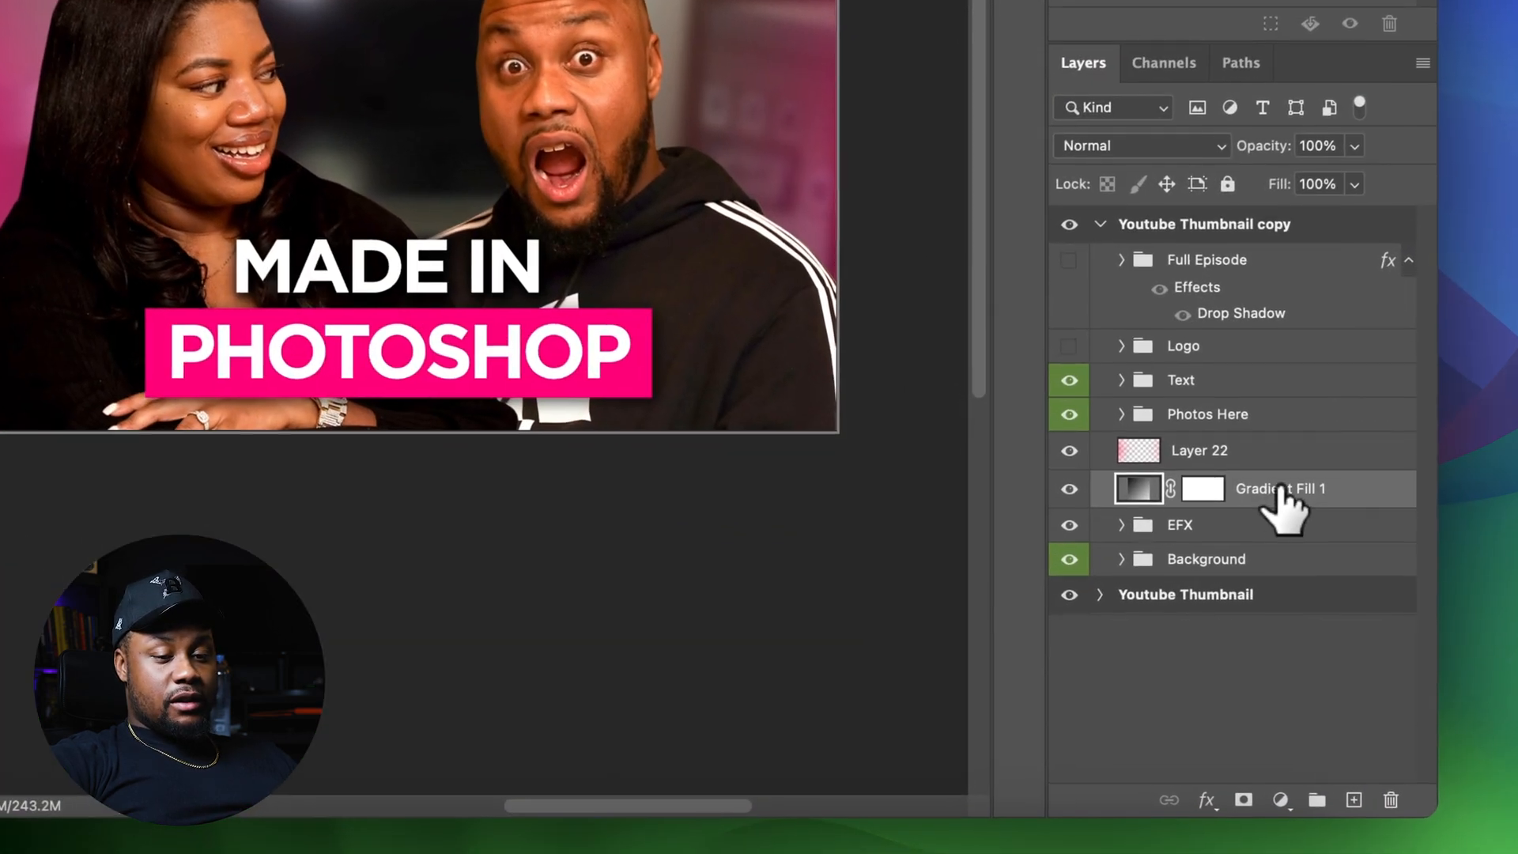
Move Gradient Fill 1 above the Photos Here group and make it visible
left_click_drag(1063, 613, 1088, 566)
left_click_drag(1251, 401, 1250, 395)
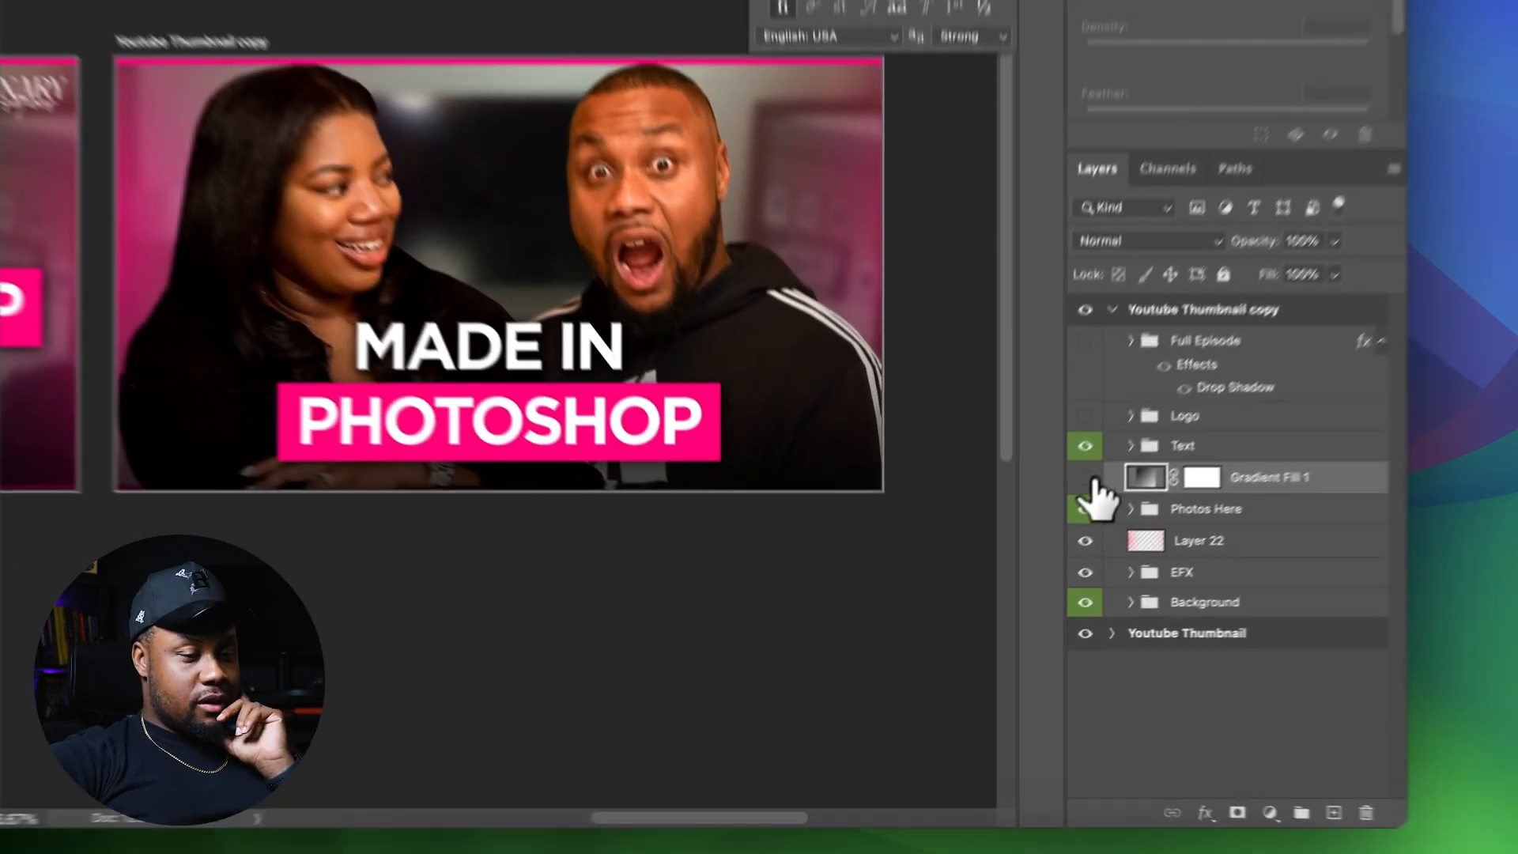
left_click(1004, 576)
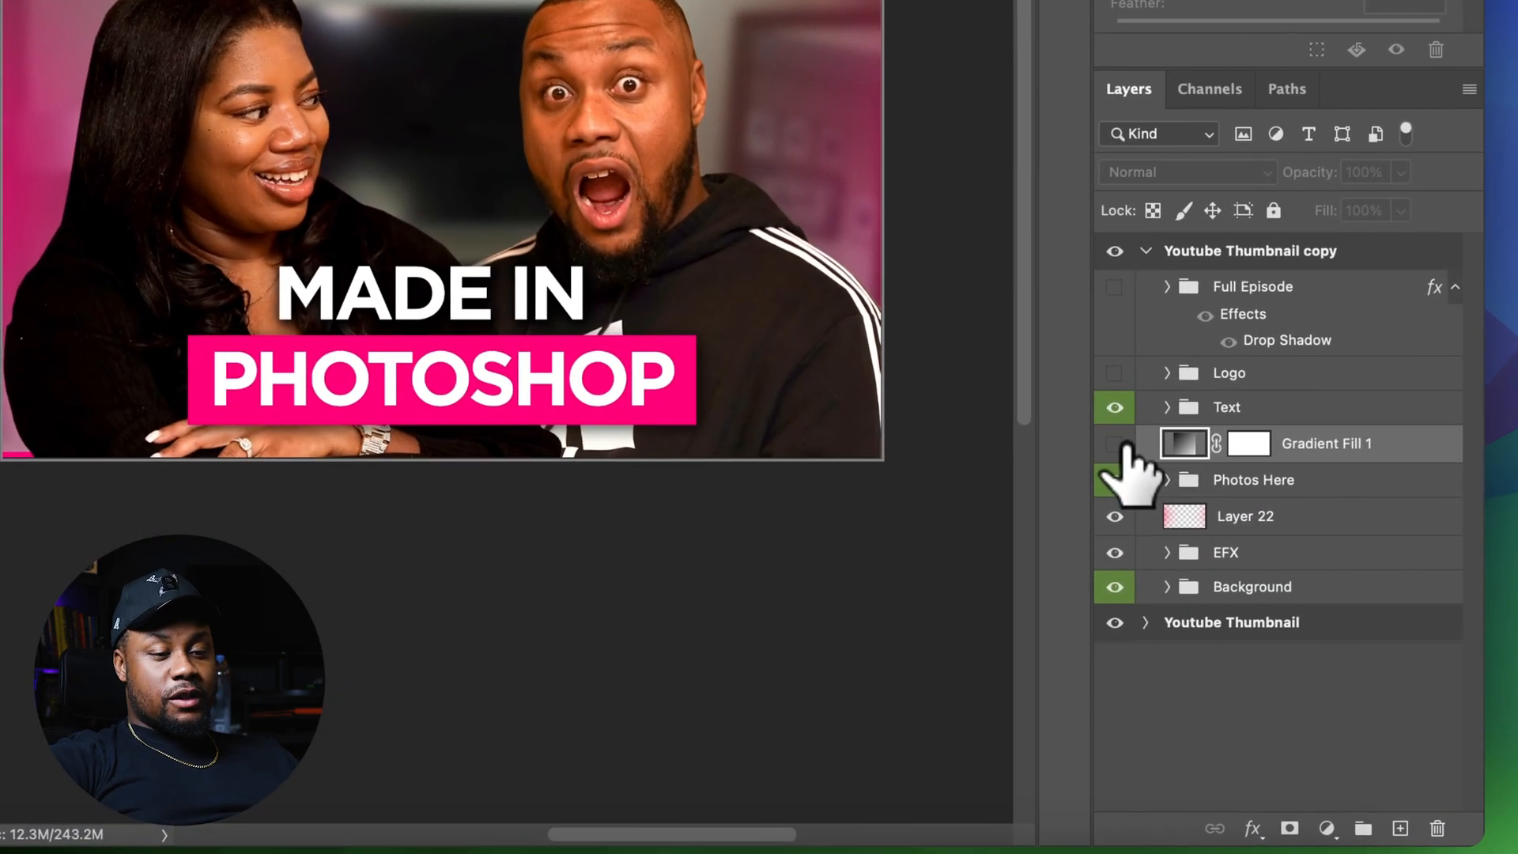
left_click(1124, 445)
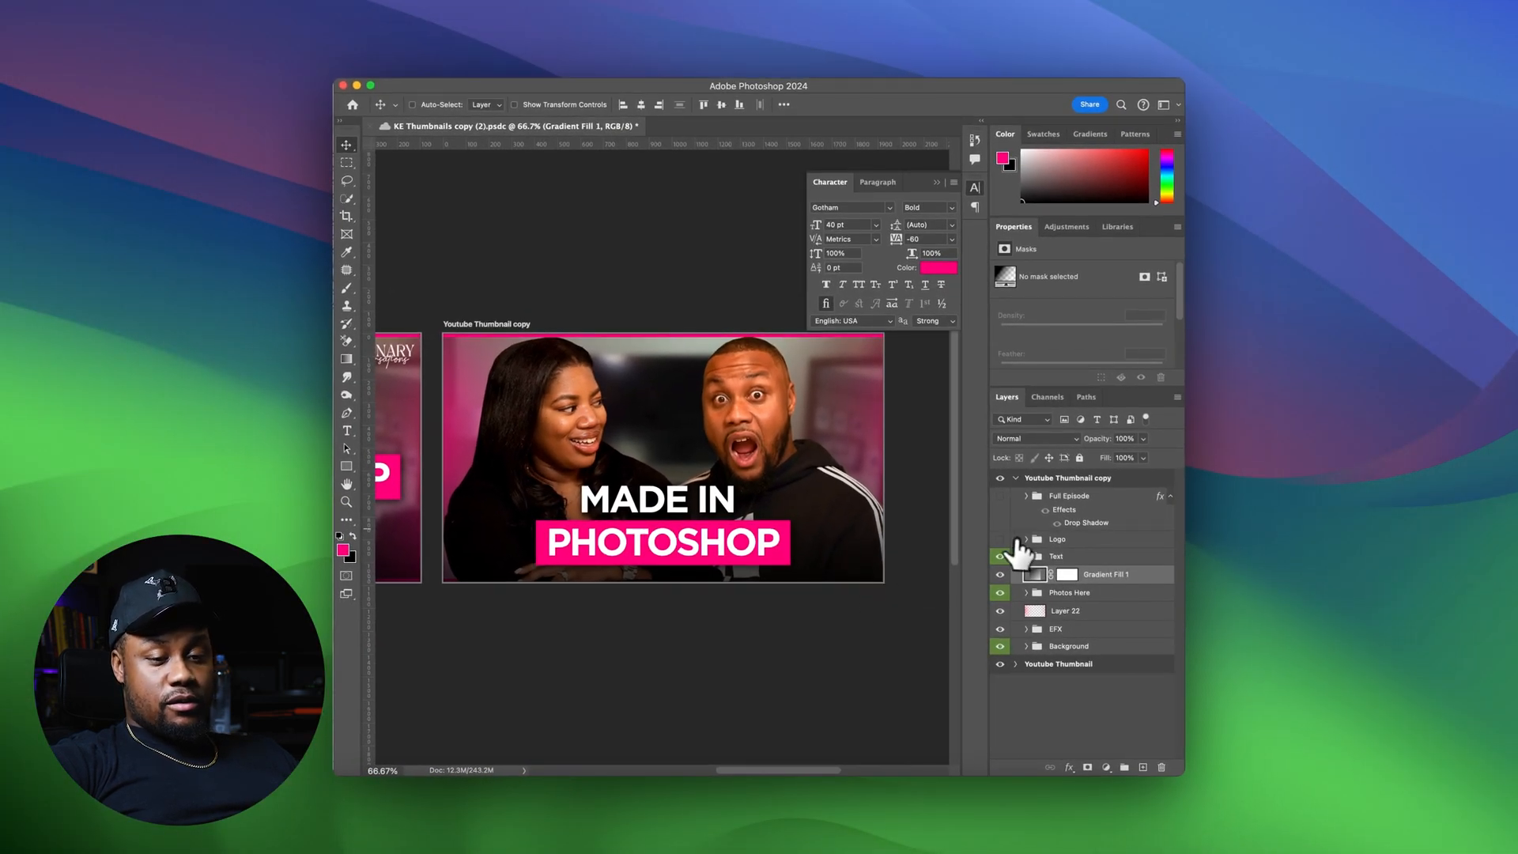
Show the Logo group in the copied thumbnail and compare it with the original thumbnail
left_click(999, 539)
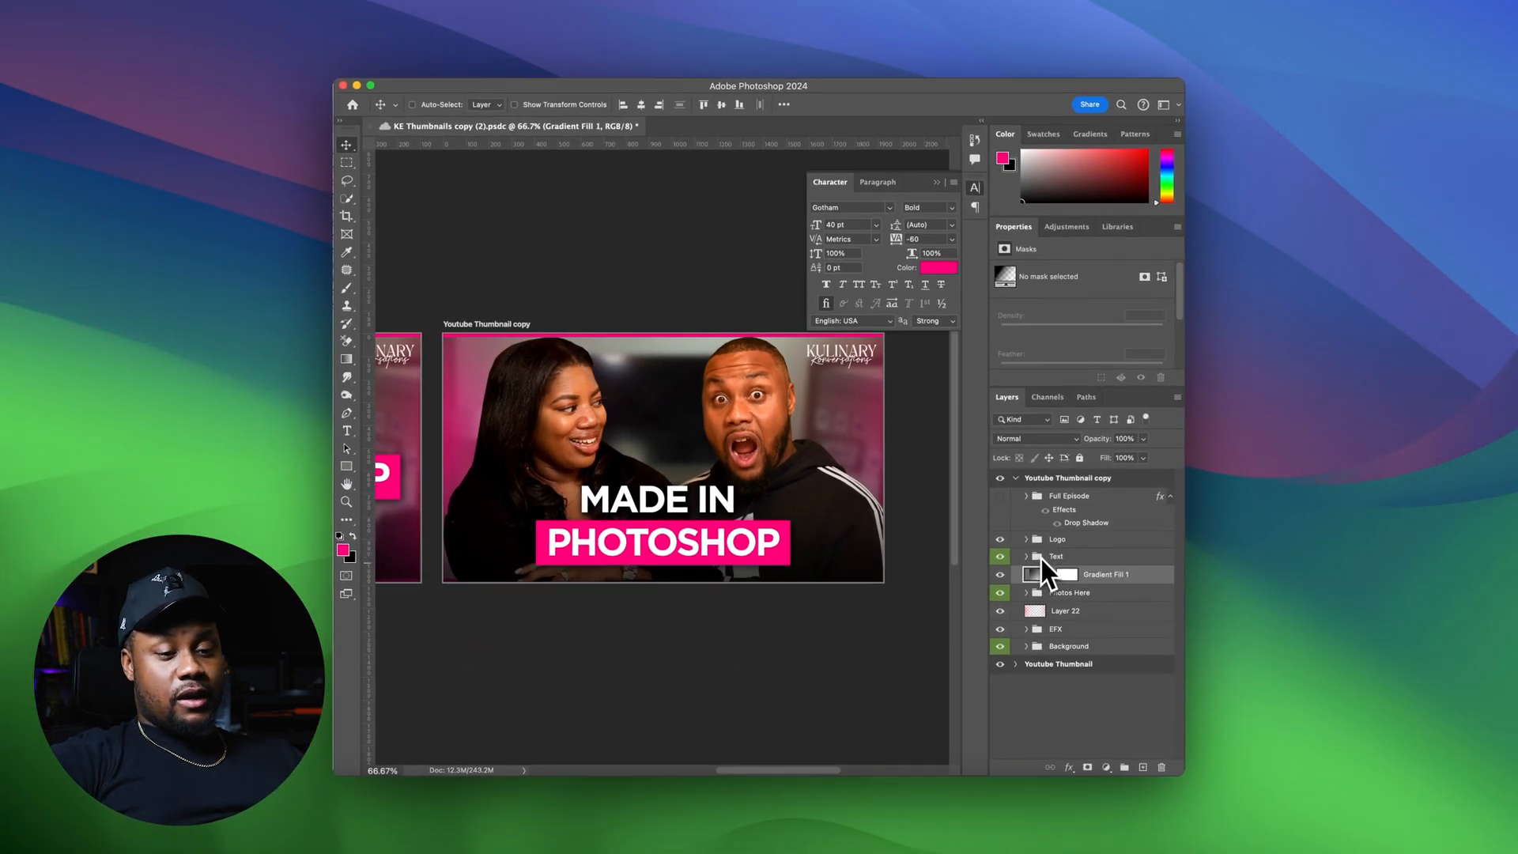
key("super+minus")
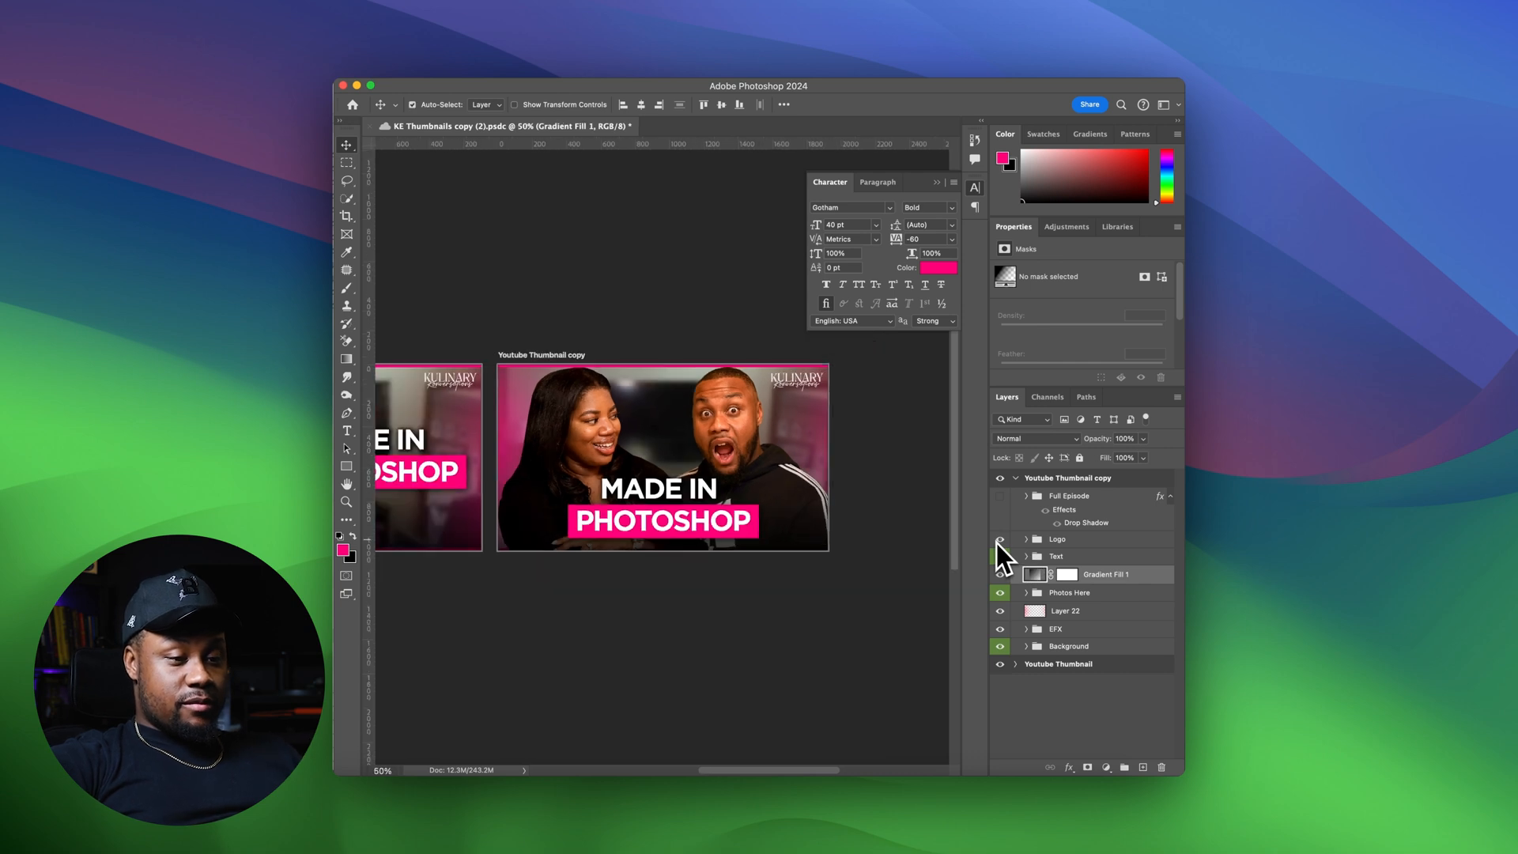
scroll(727, 504, "left", 5)
scroll(728, 504, "left", 3)
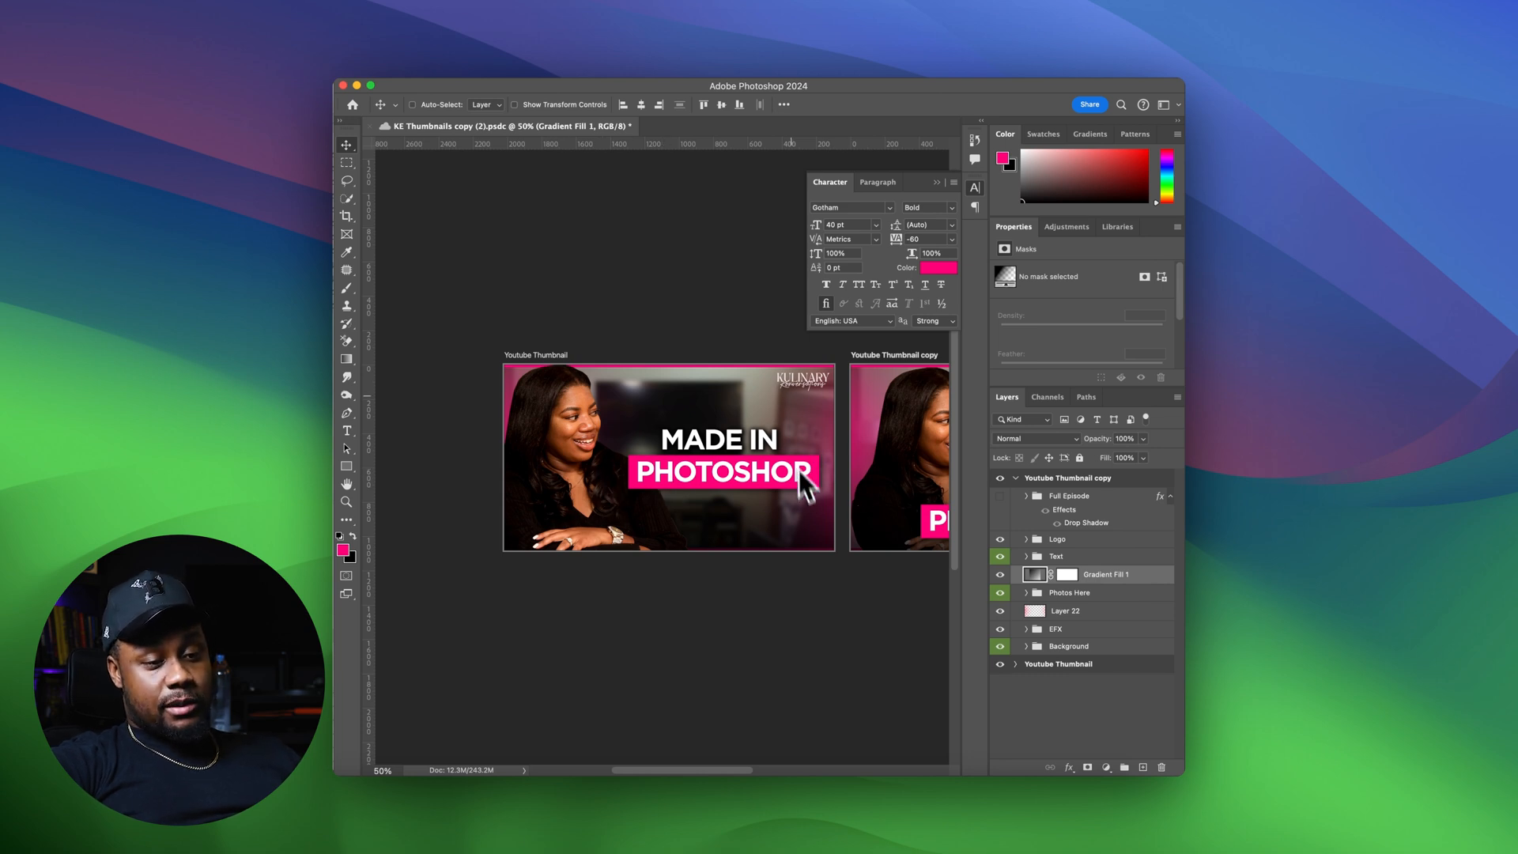
scroll(721, 482, "right", 10)
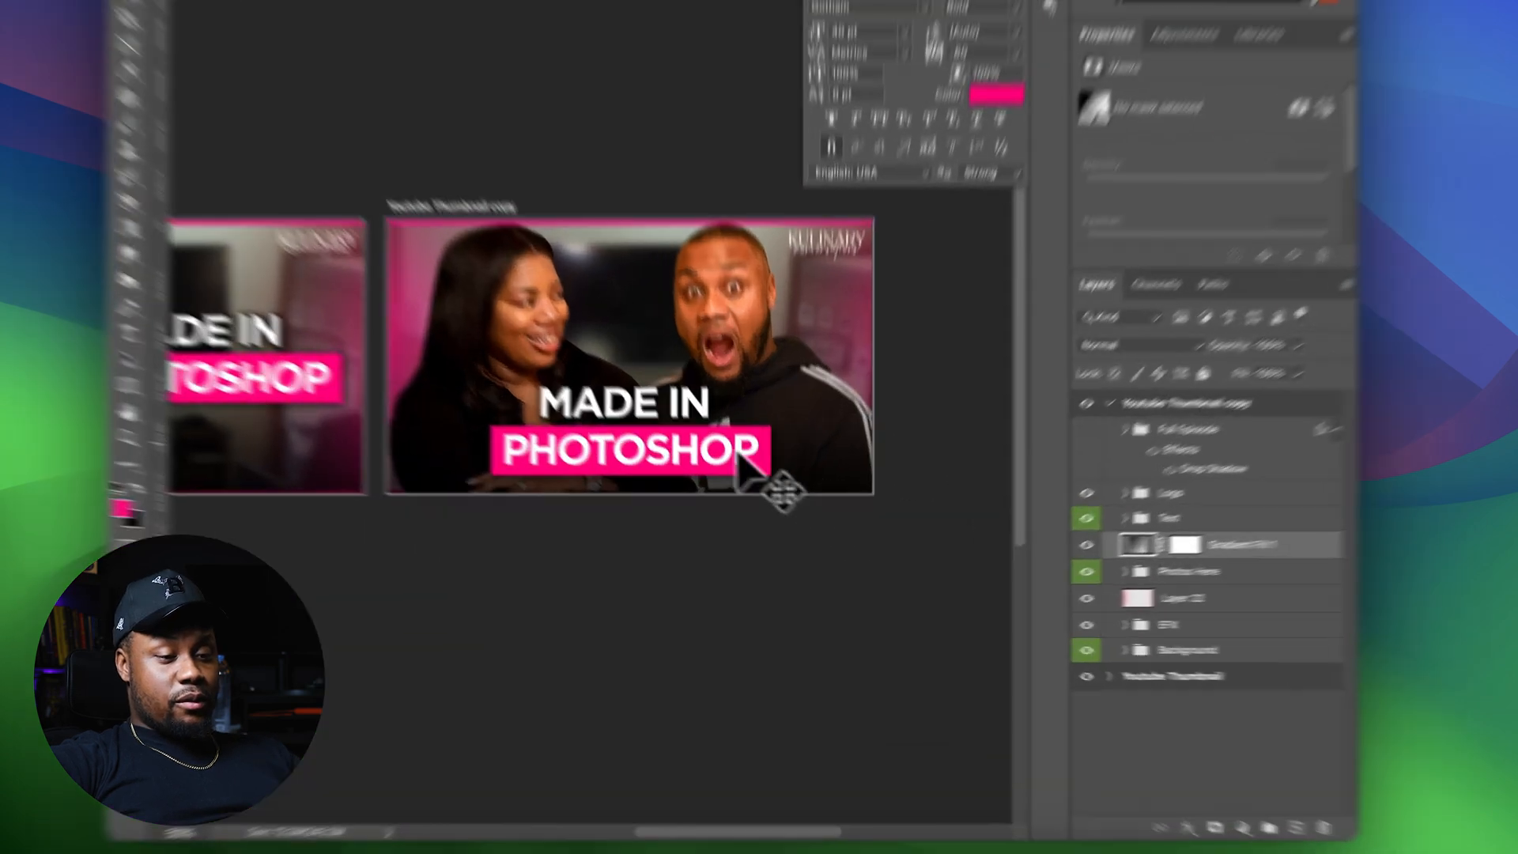
Replace the PHOTOSHOP title line with the text AMERICA FOR VACAY using the Type tool
key("t")
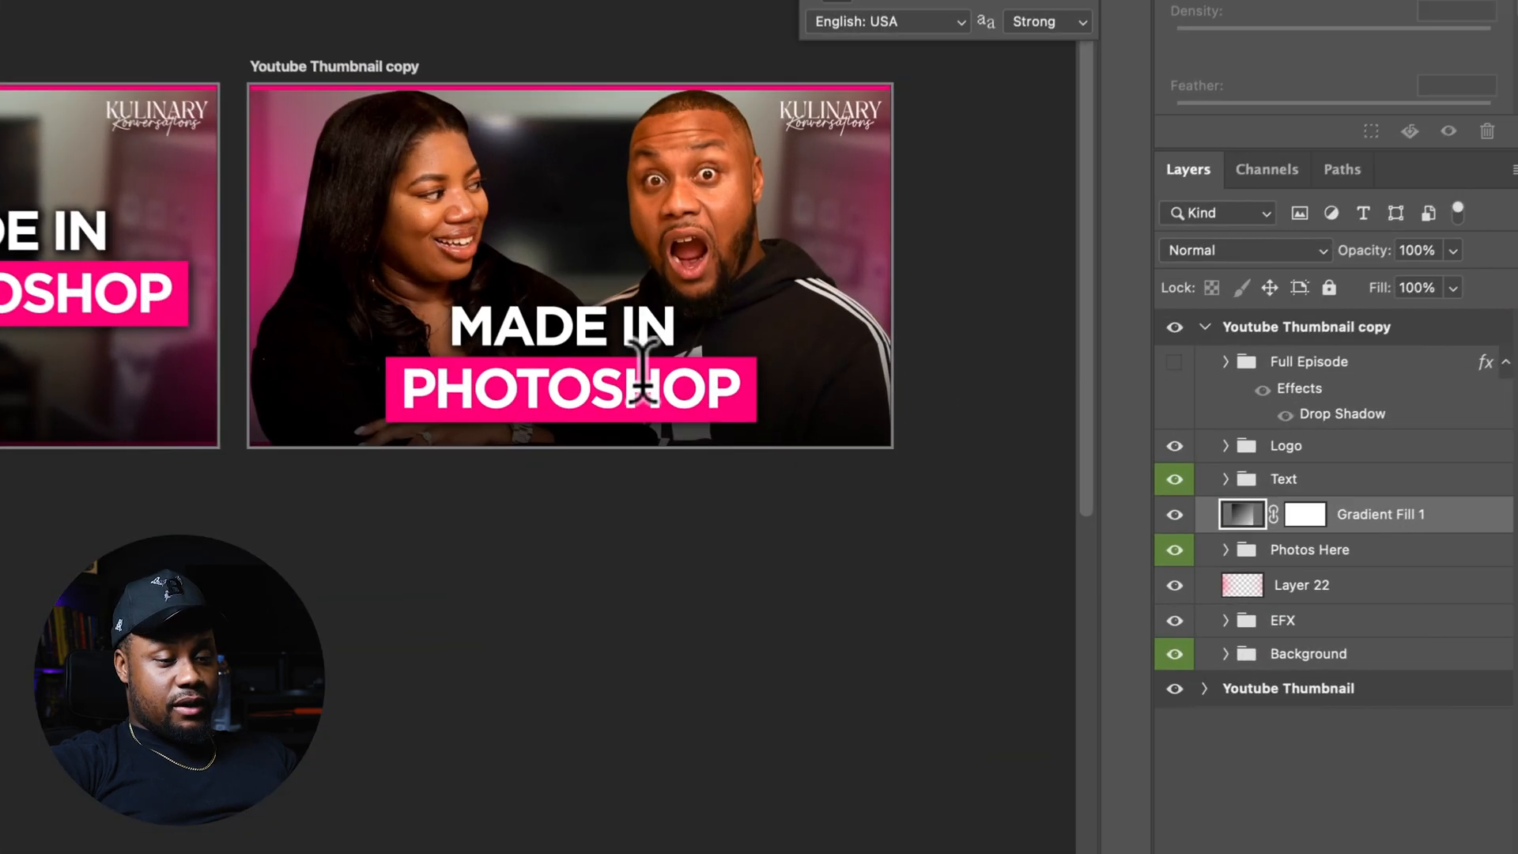
left_click(726, 503)
left_click(637, 371)
type("a")
key("super+a")
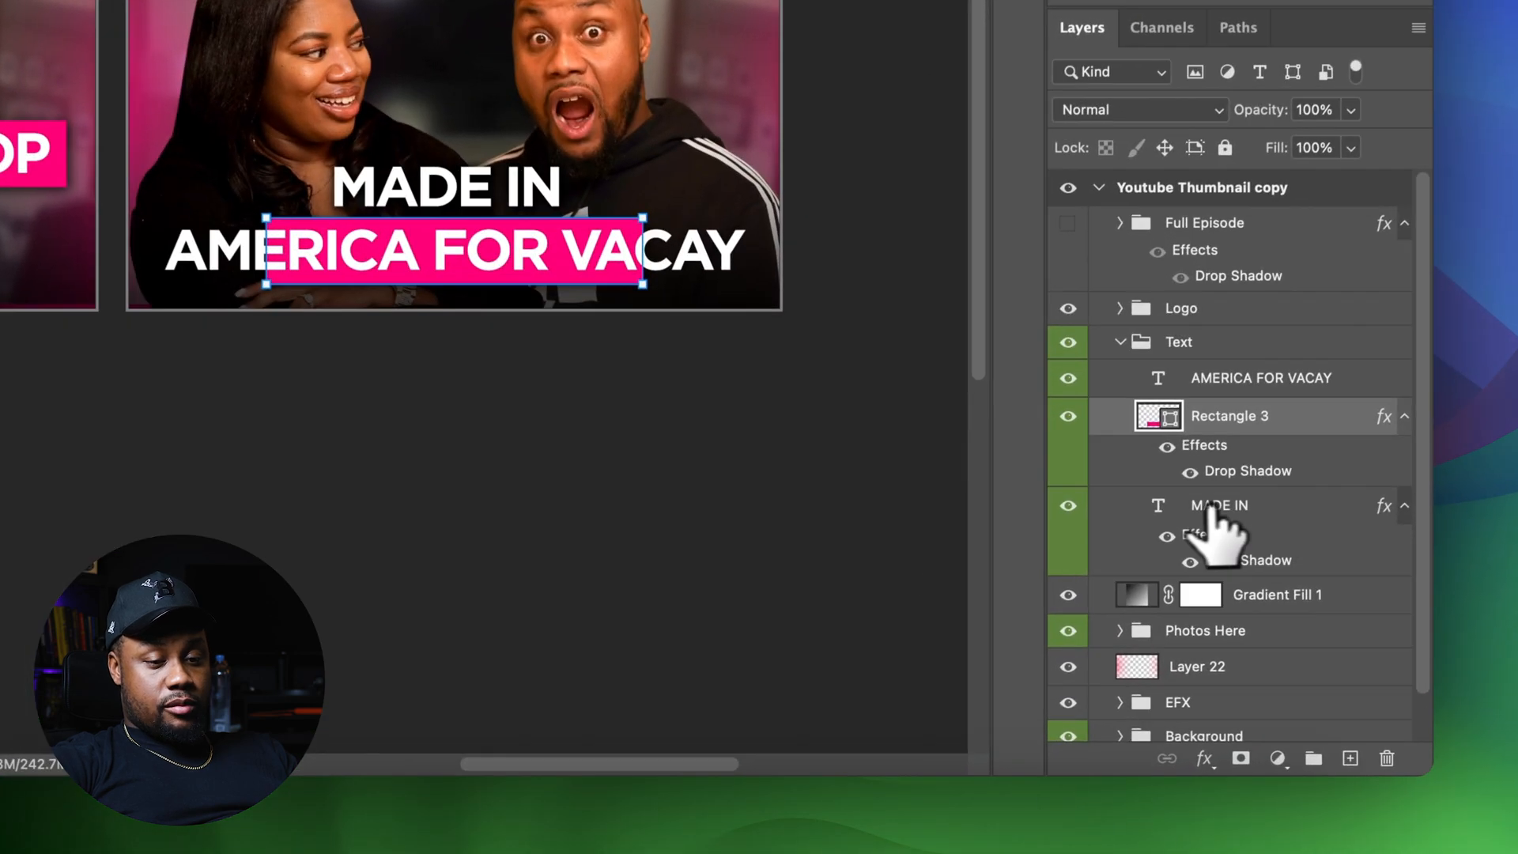
Change the MADE IN text line to WE WENT TO
double_click(1045, 638)
type("WE")
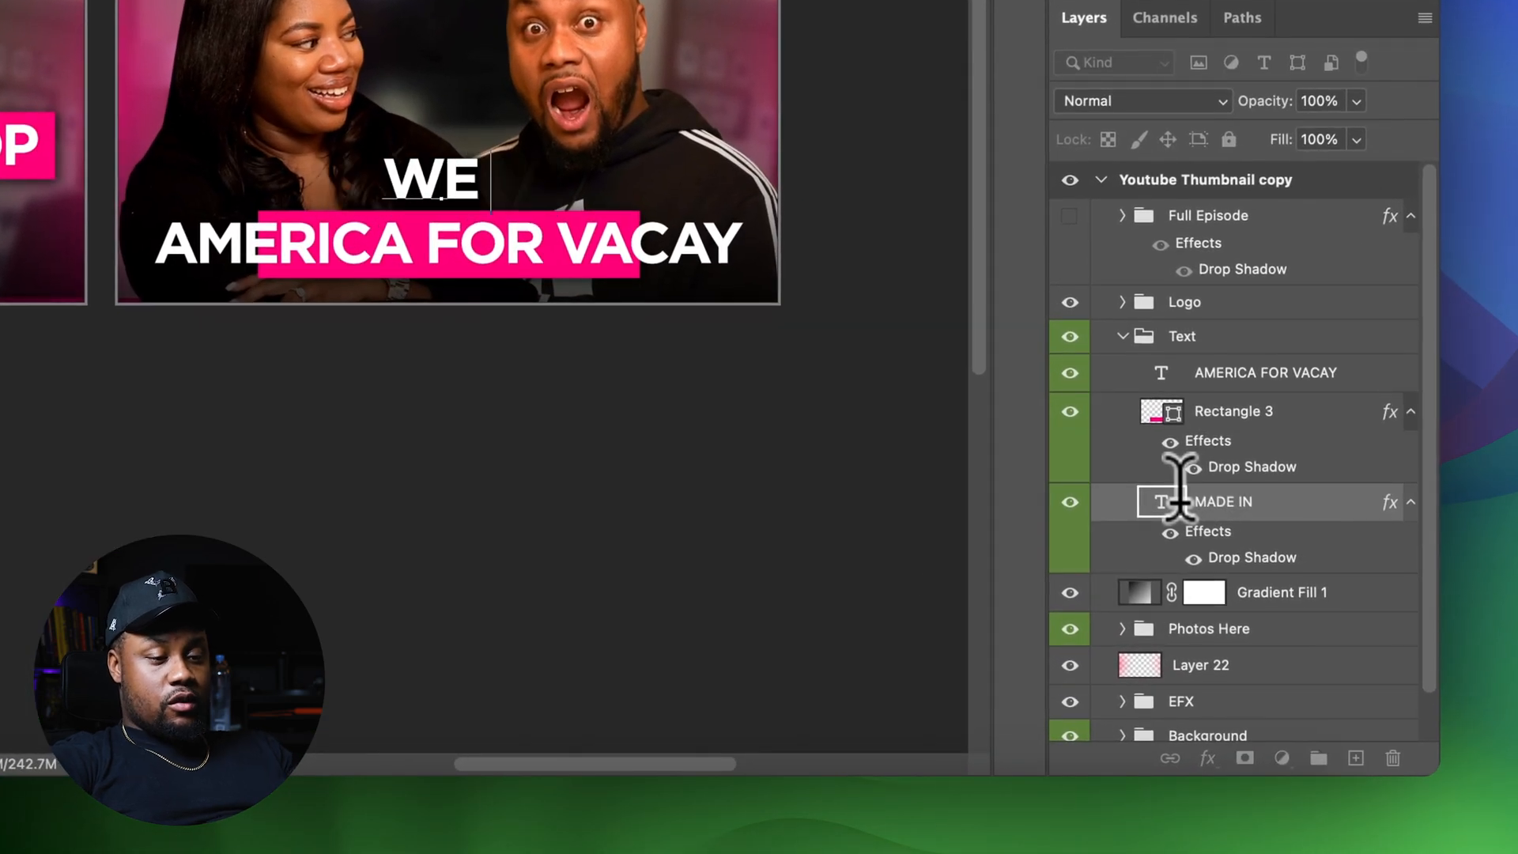
type("NE")
key("BackSpace")
key("BackSpace")
type("ENT TO")
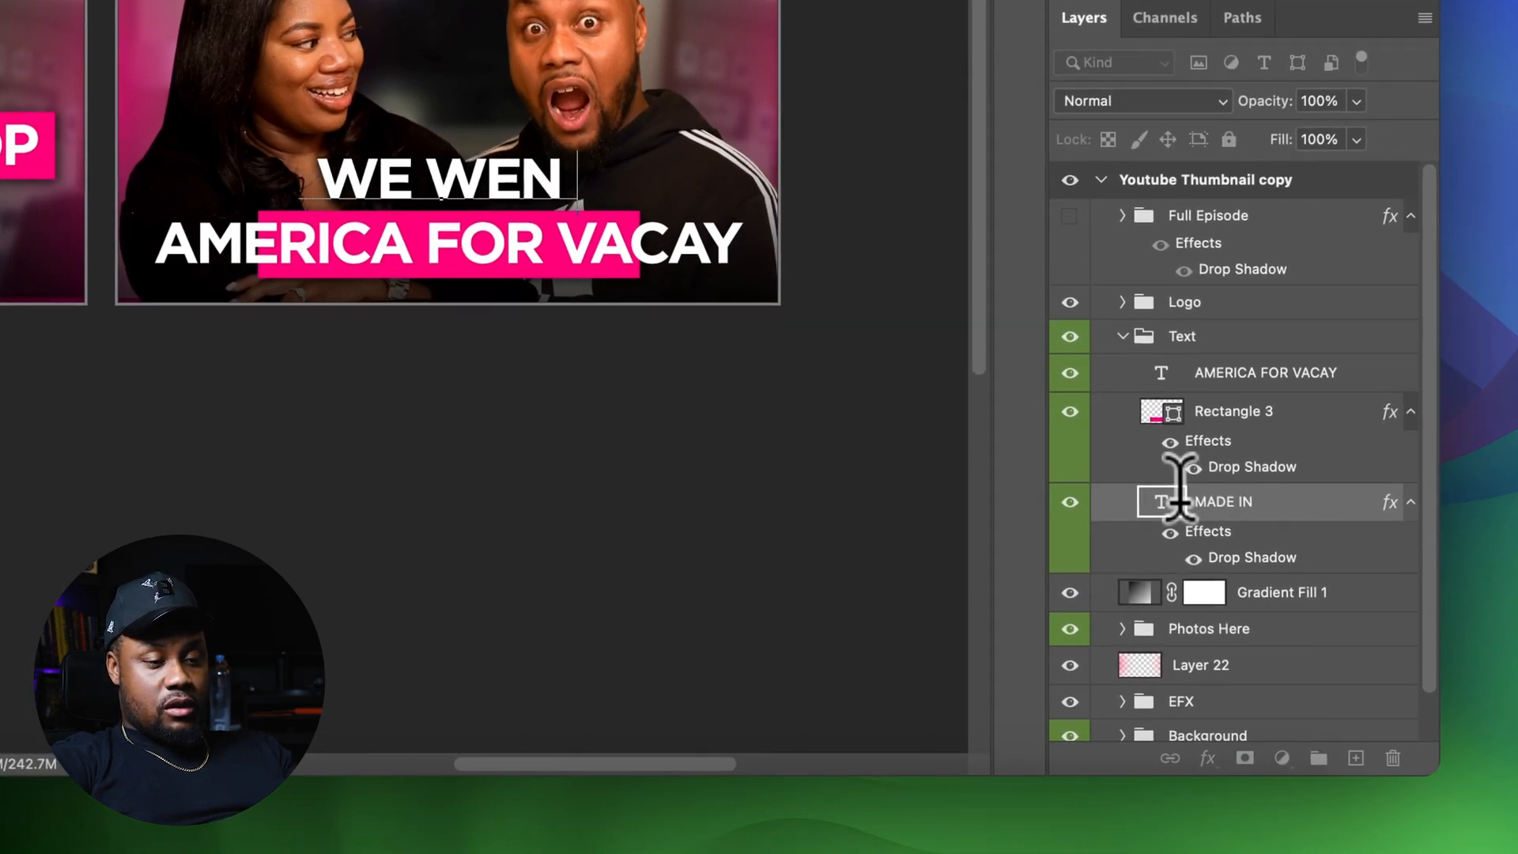
Stretch the pink Rectangle 3 bar to fit behind AMERICA FOR VACAY and collapse the Text group
left_click(1242, 427)
key("ctrl+t")
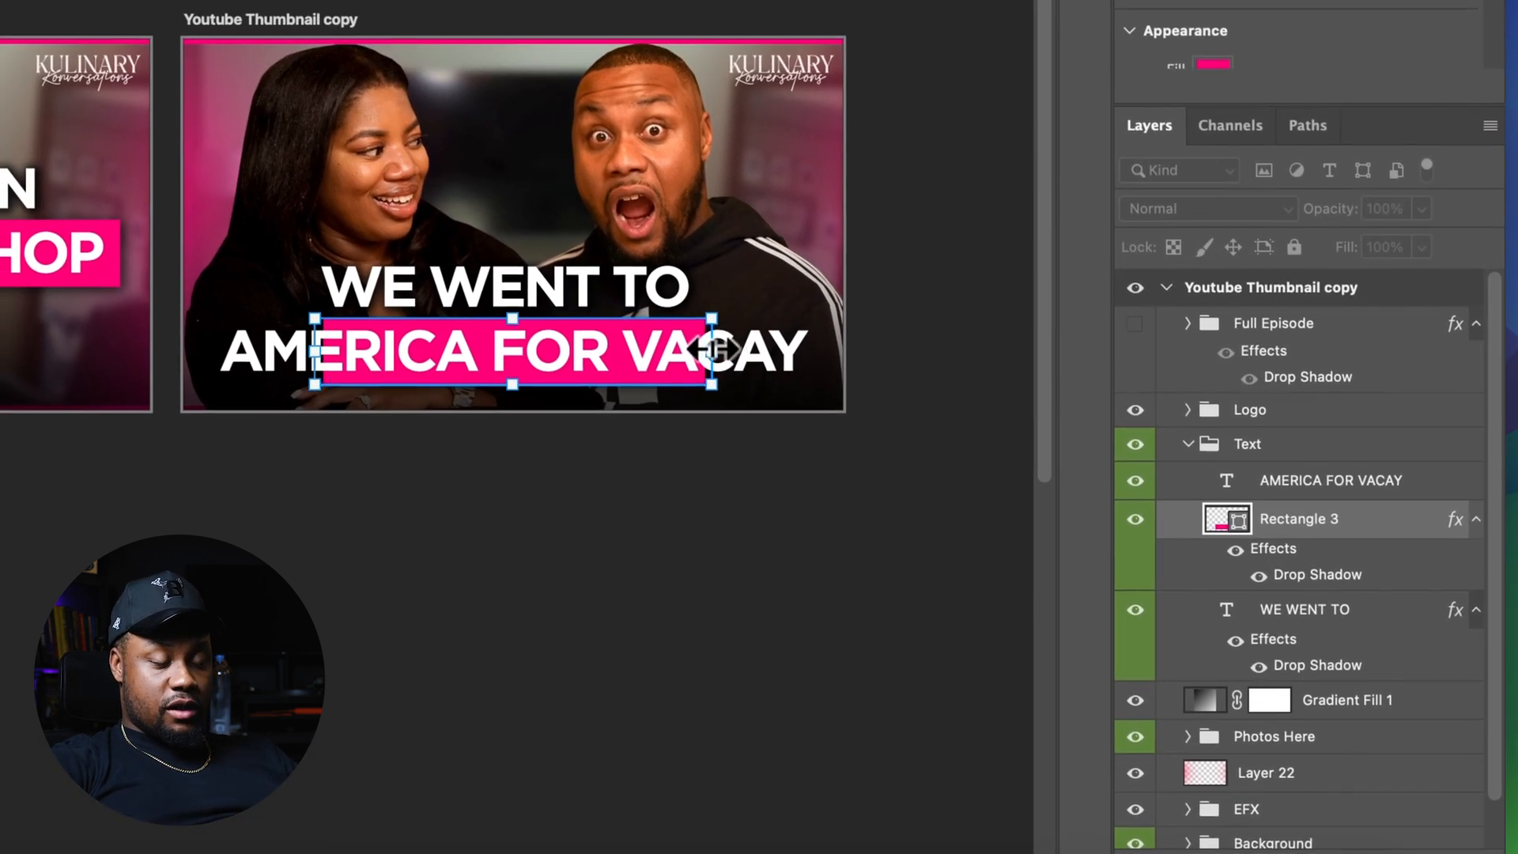
left_click_drag(716, 348, 818, 363)
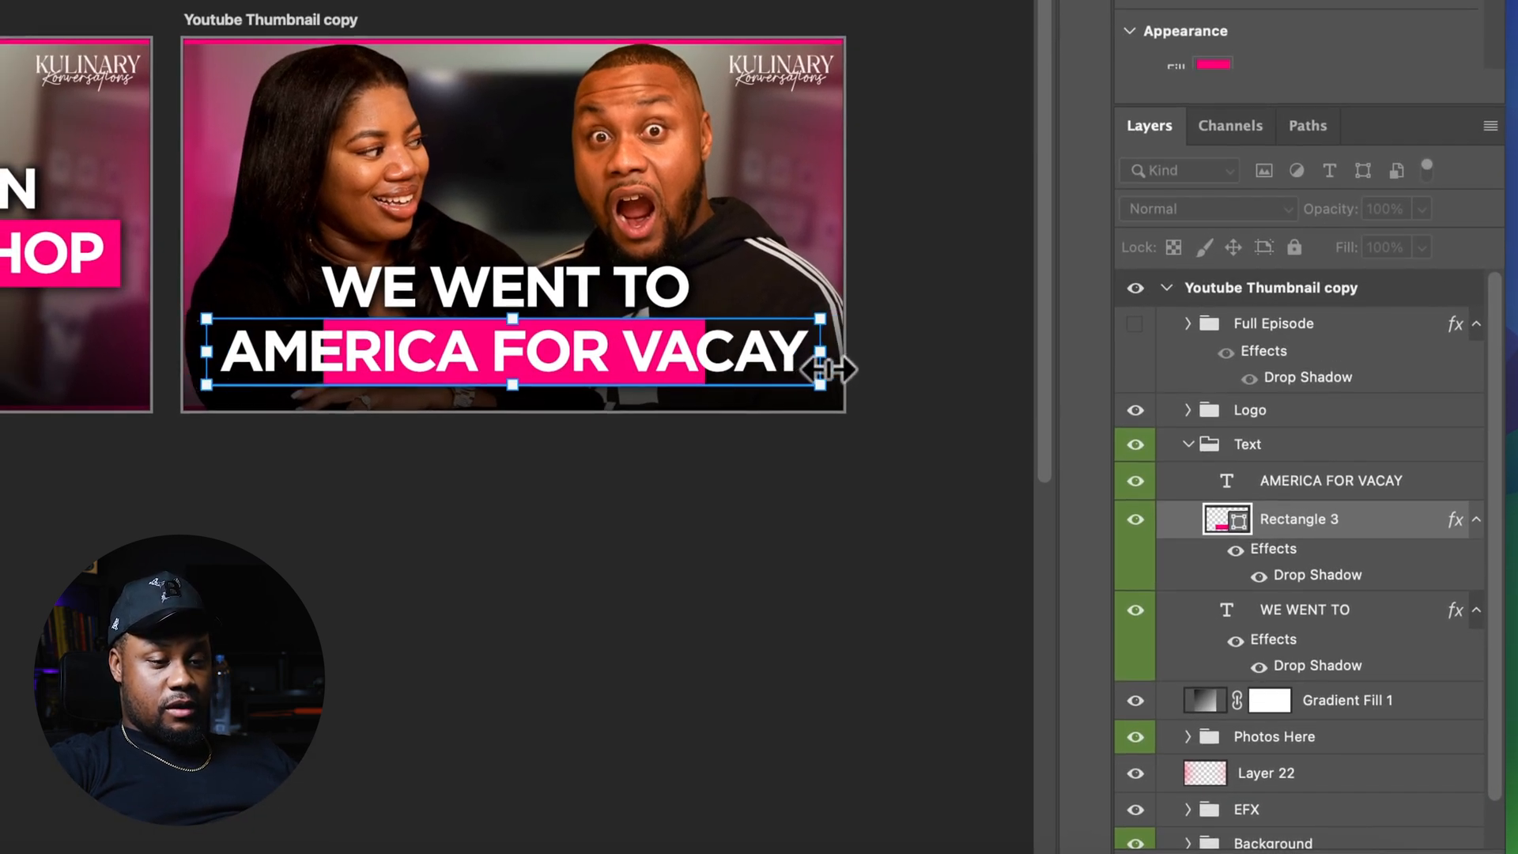
left_click(1377, 444)
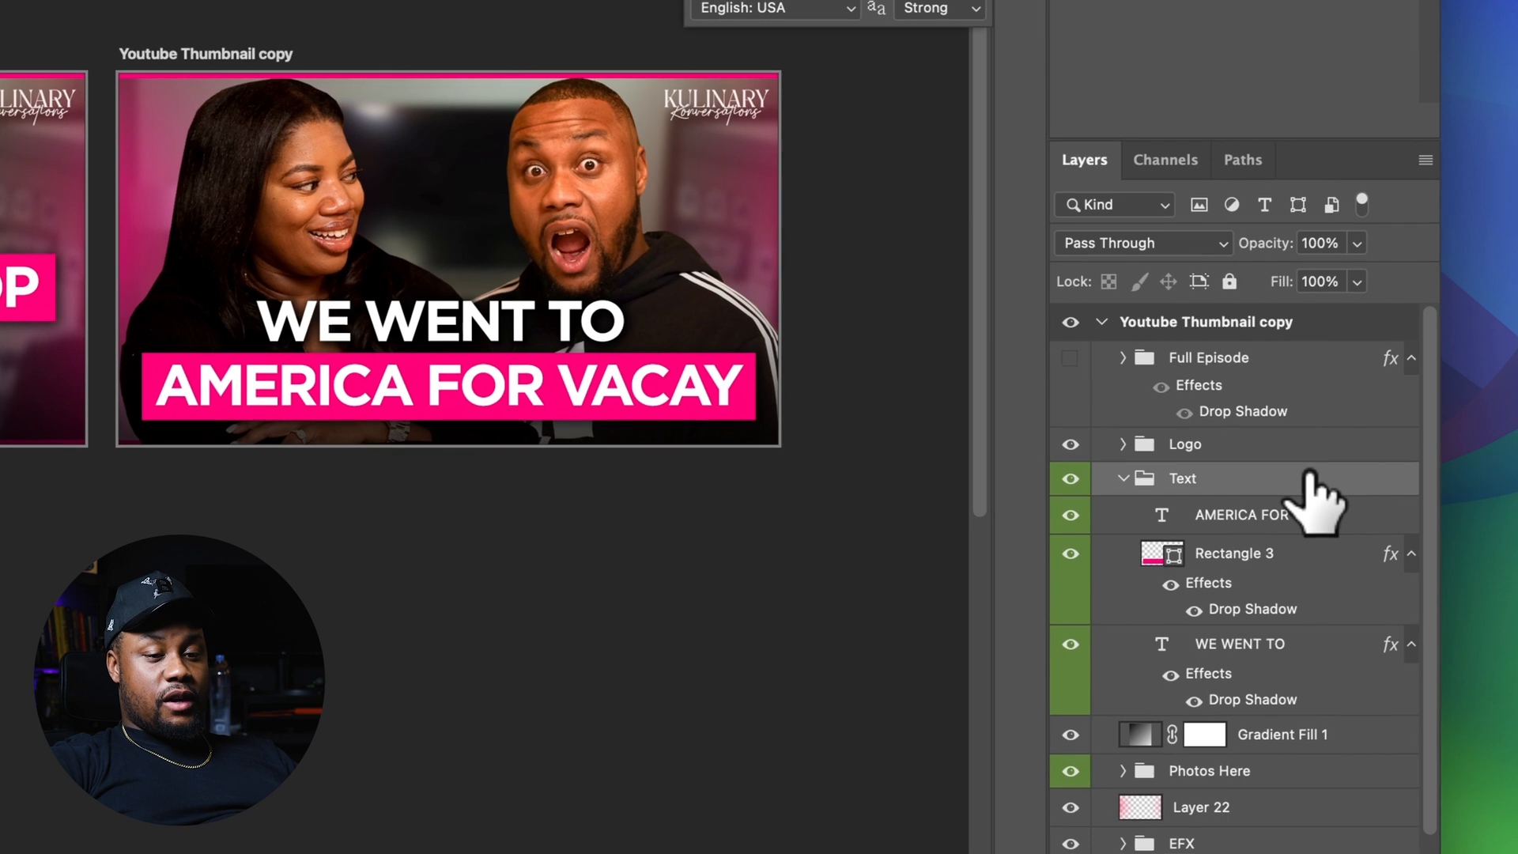
left_click(1122, 479)
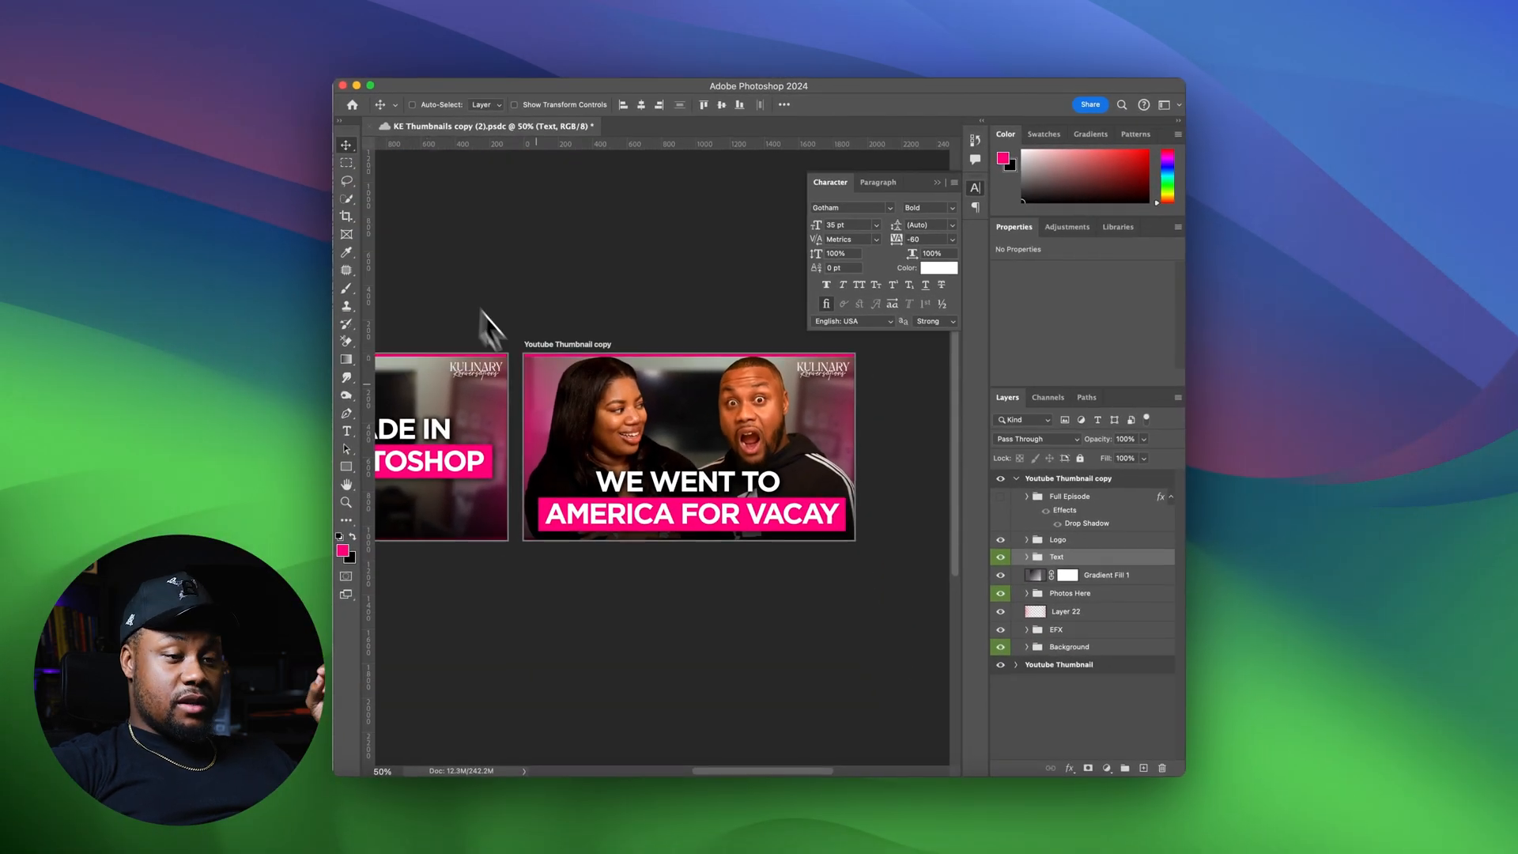
scroll(601, 486, "left", 5)
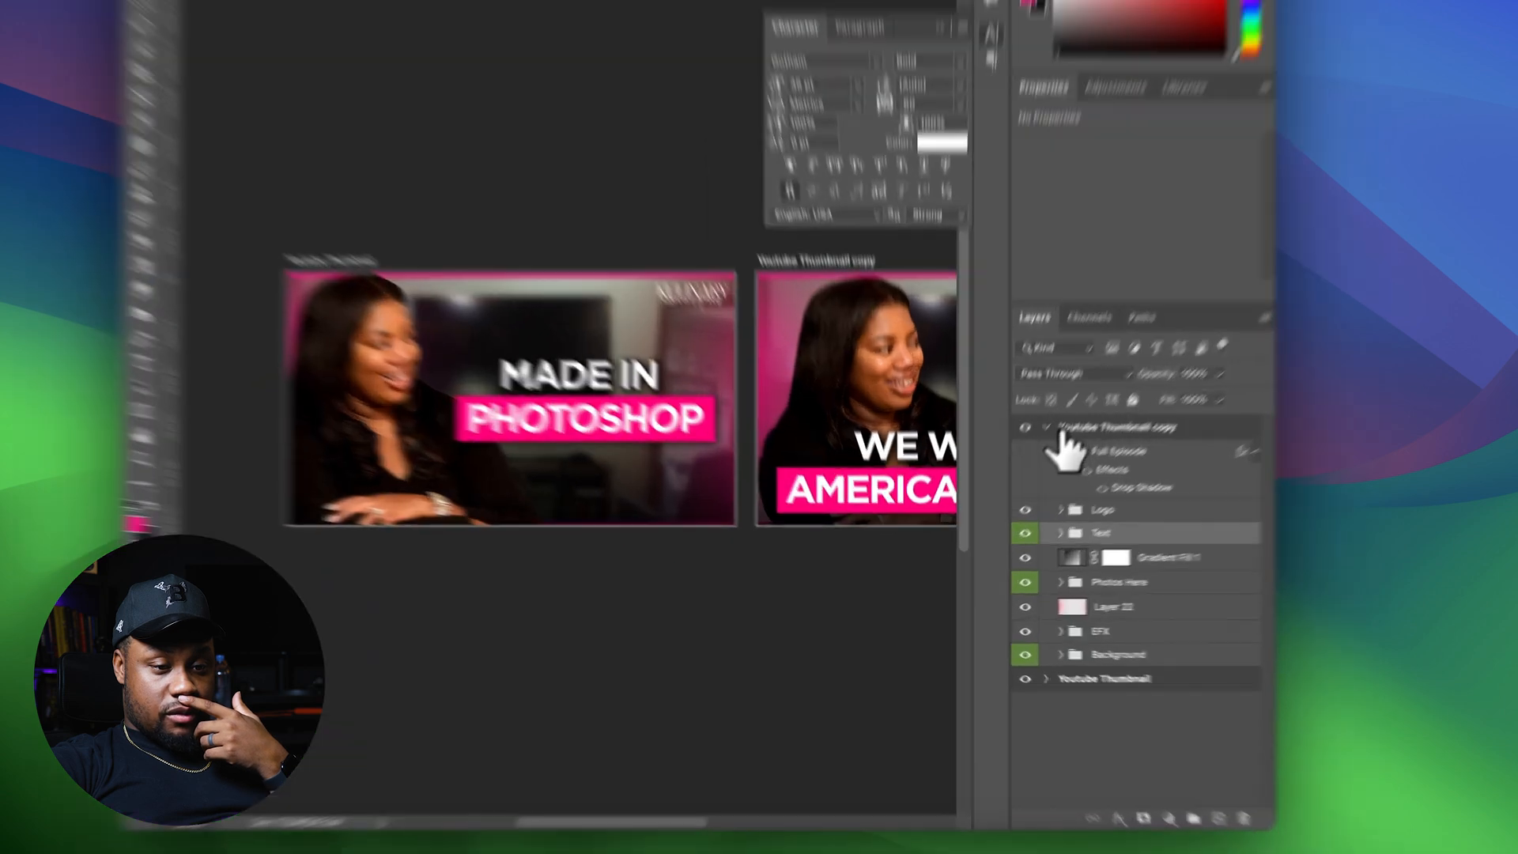
Expand the original Youtube Thumbnail layer group and review it against the copied thumbnail
left_click(1045, 427)
left_click(1045, 451)
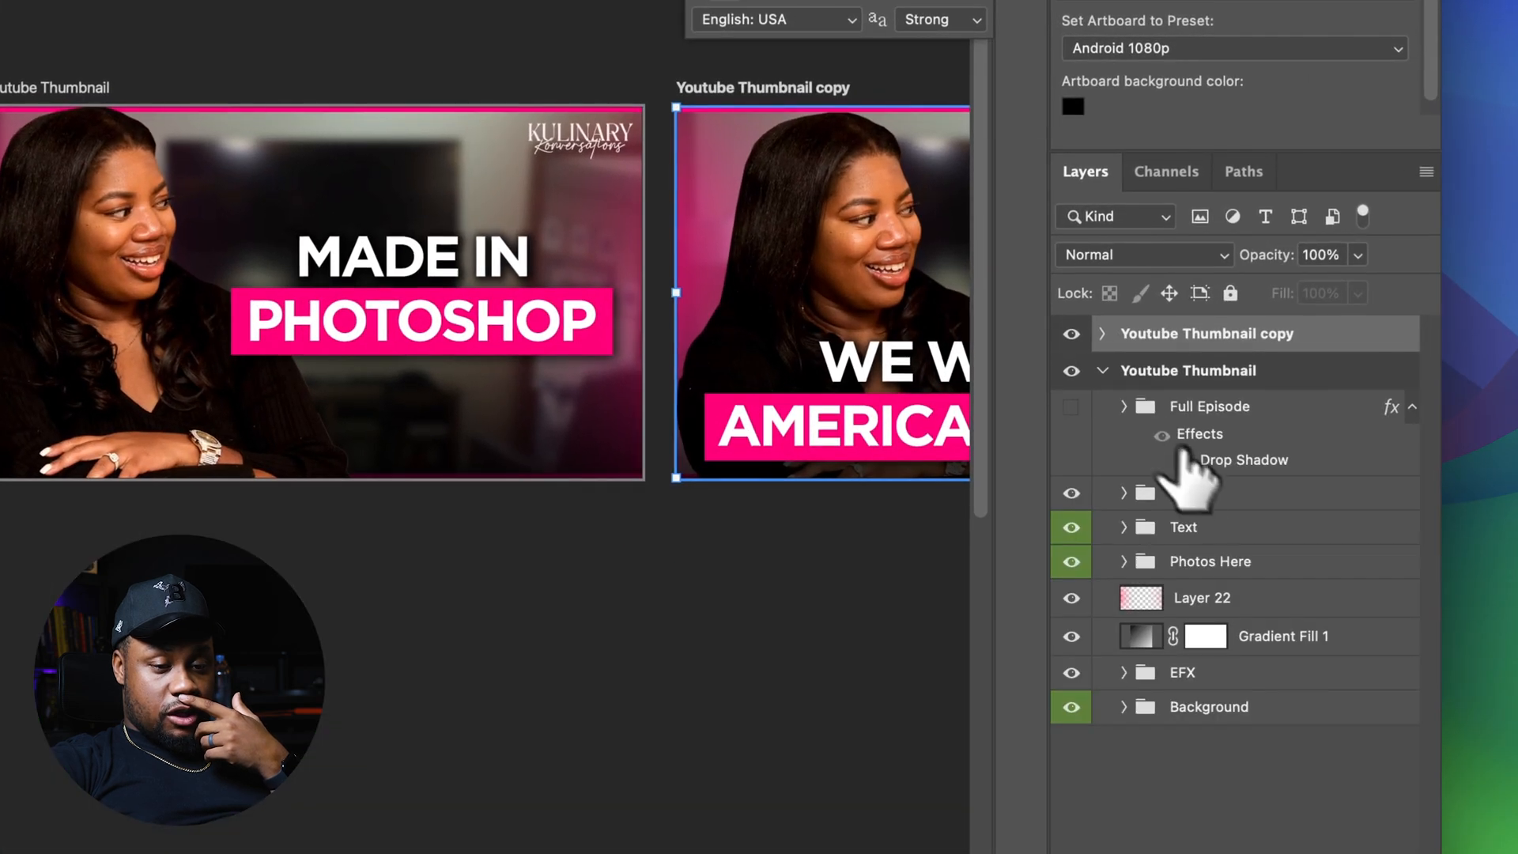
key("Down")
key("Down")
key("Down")
key("Down")
key("Down")
key("Down")
key("Down")
key("Down")
key("Down")
key("Down")
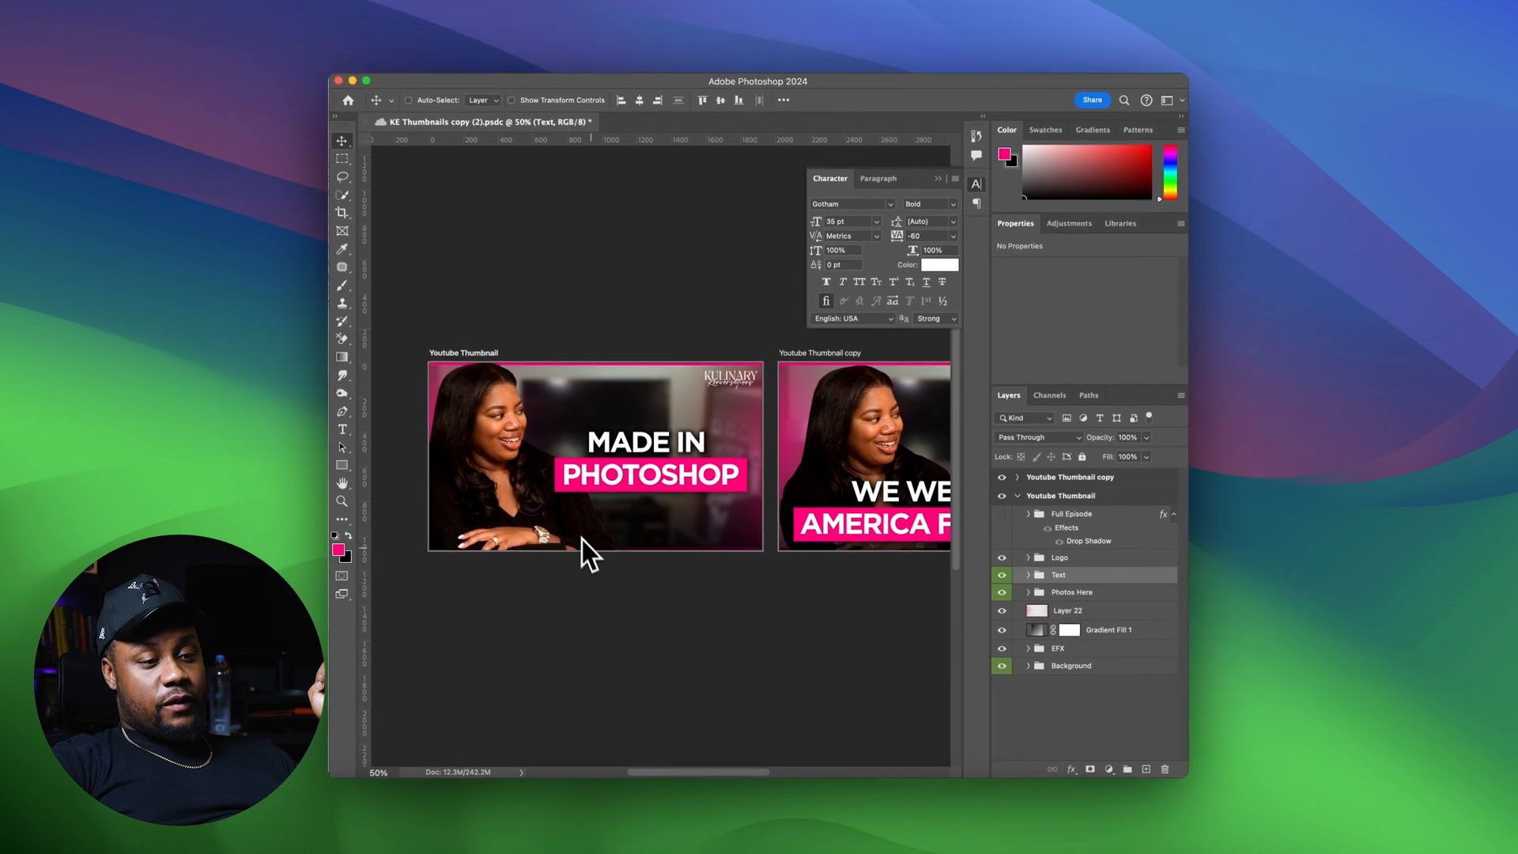
scroll(676, 496, "right", 5)
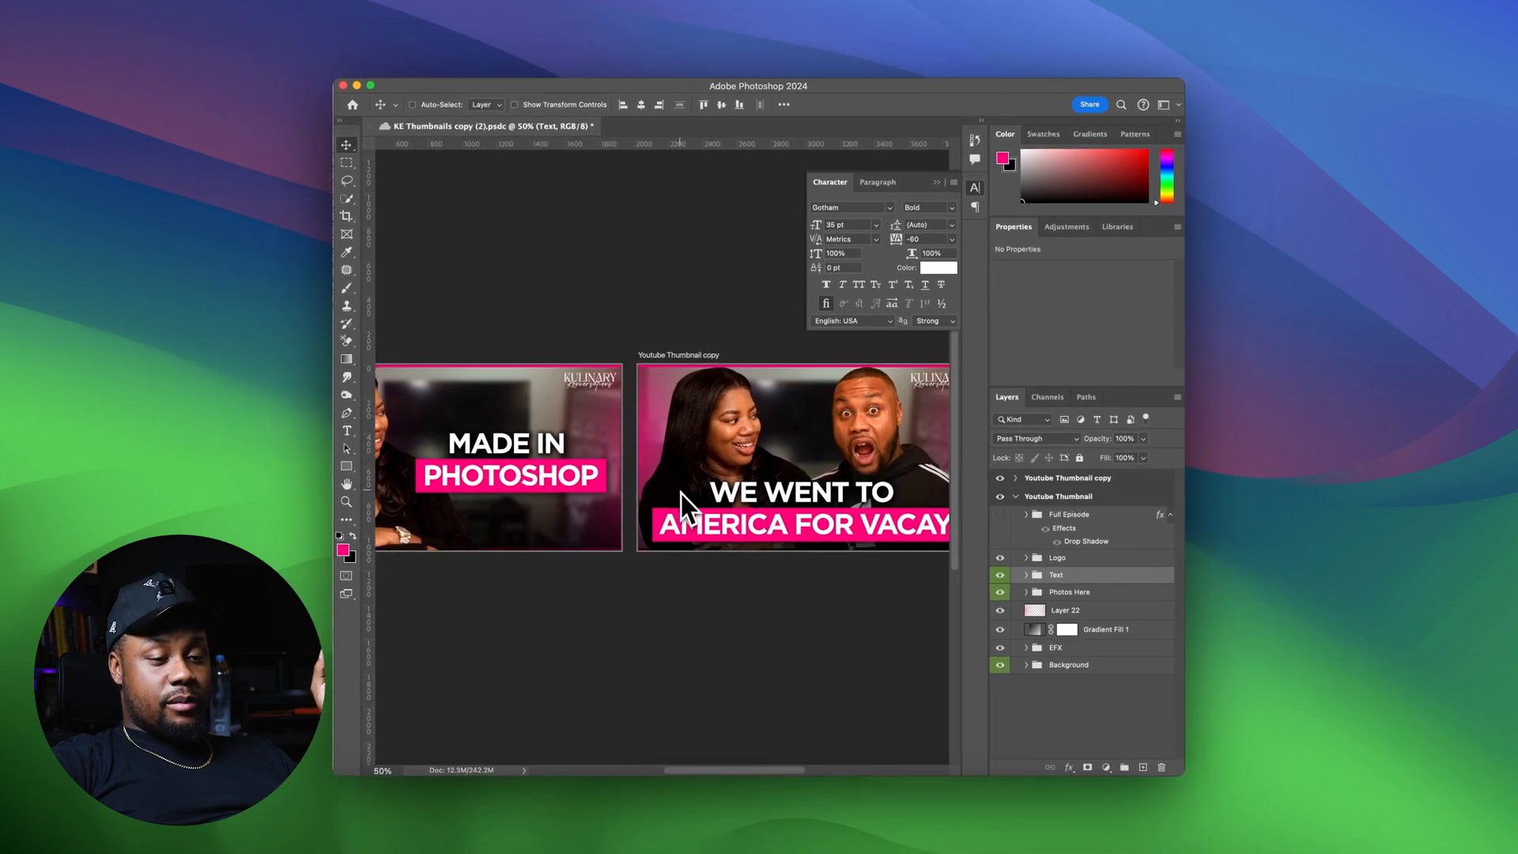
scroll(680, 493, "right", 4)
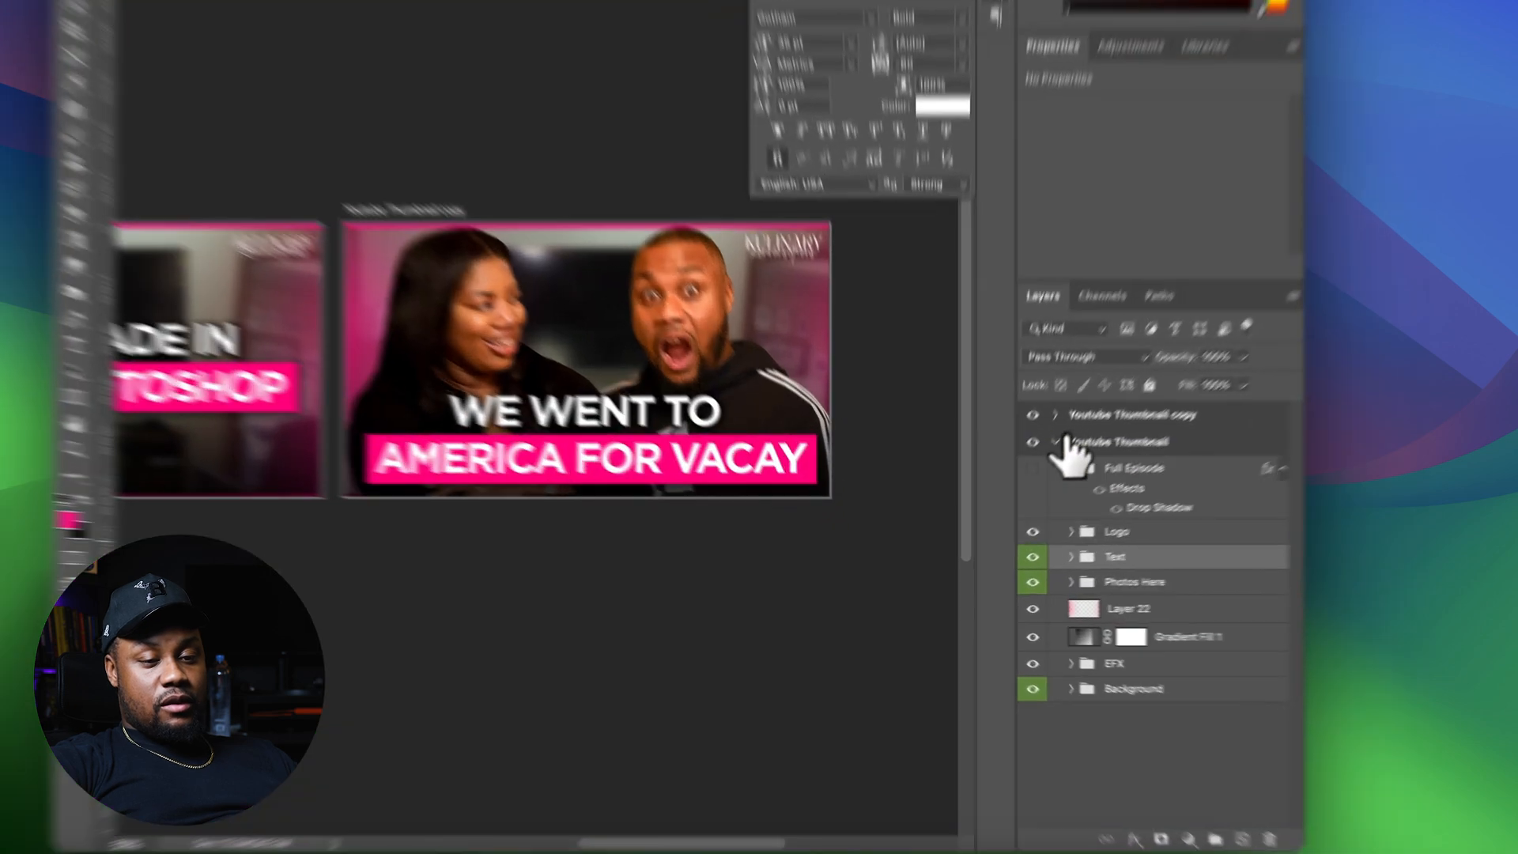
Collapse the original group, reopen the Youtube Thumbnail copy group, and compare both thumbnails side by side
left_click(1016, 495)
left_click(1095, 351)
left_click(1216, 504)
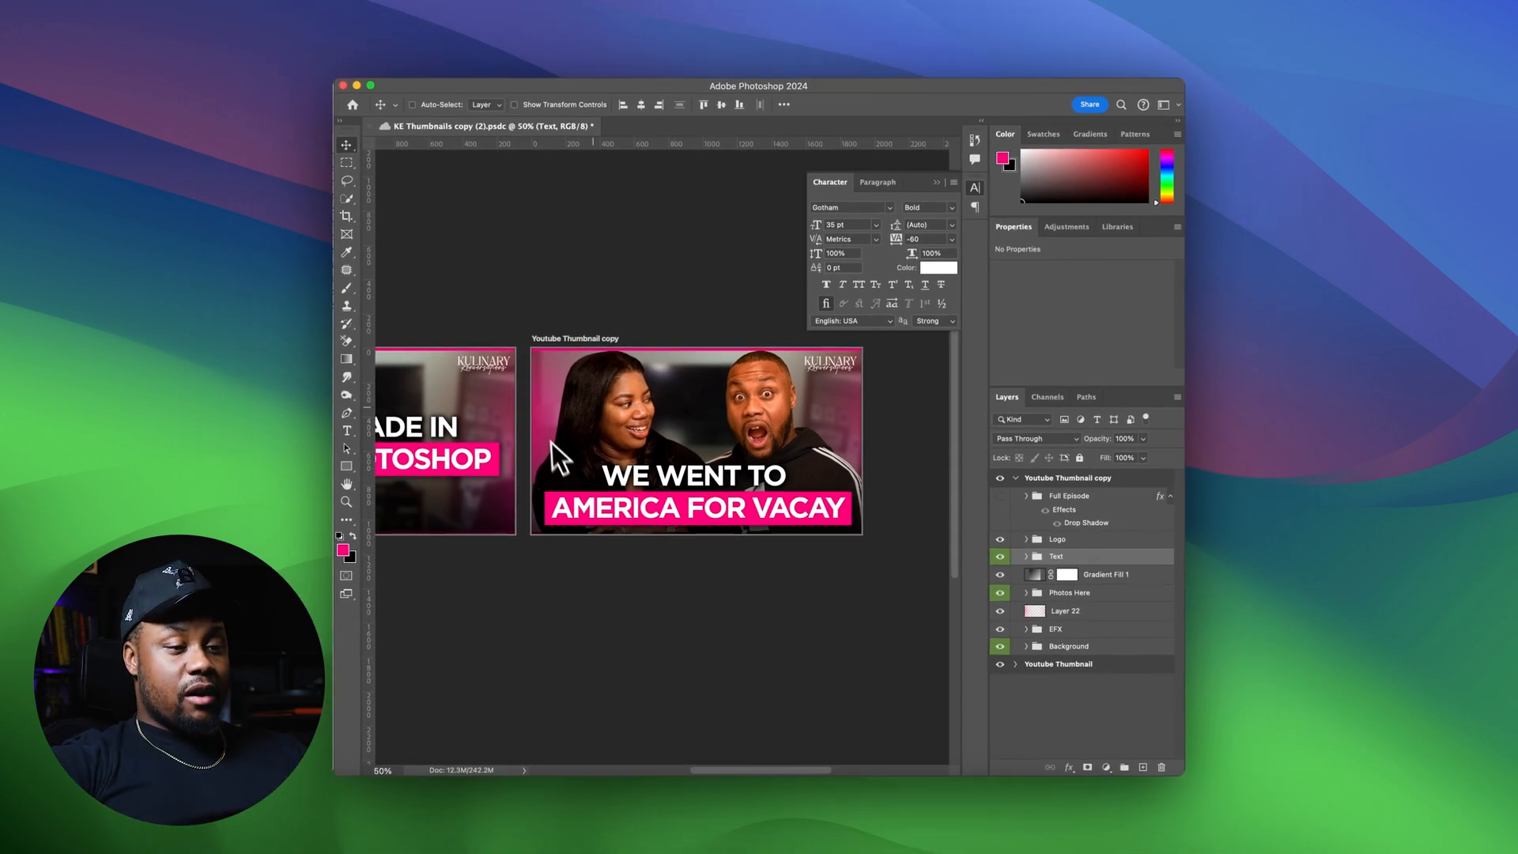
scroll(644, 406, "left", 3)
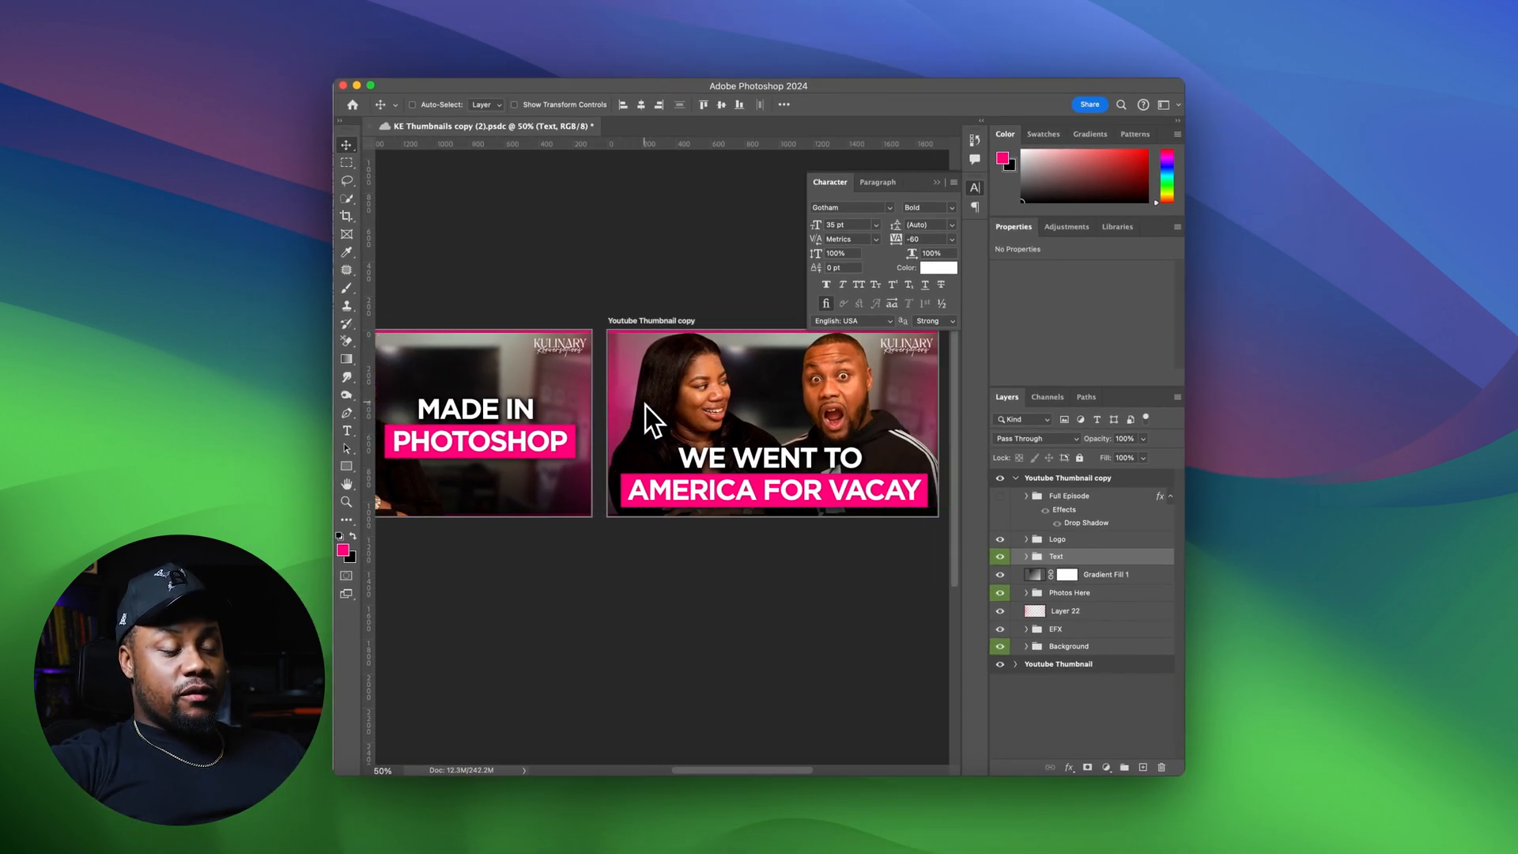
scroll(645, 405, "left", 3)
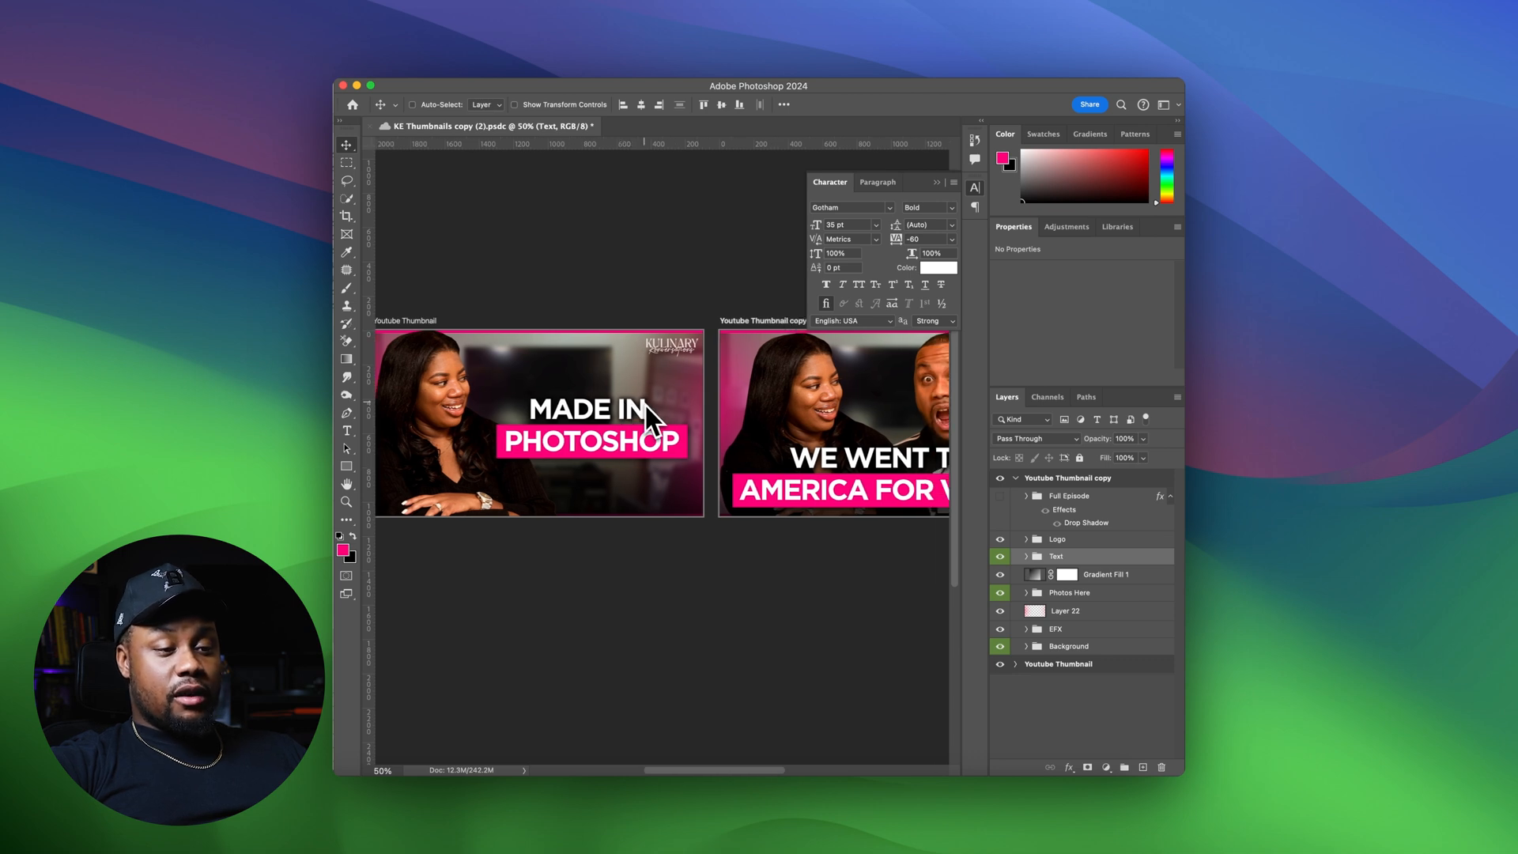